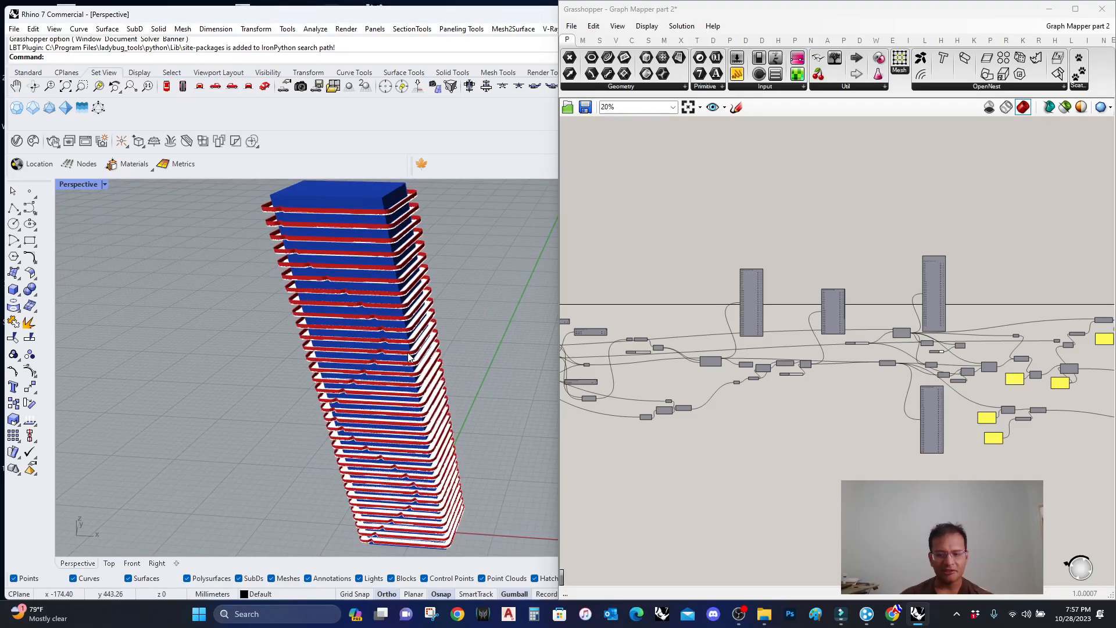
left_click(765, 613)
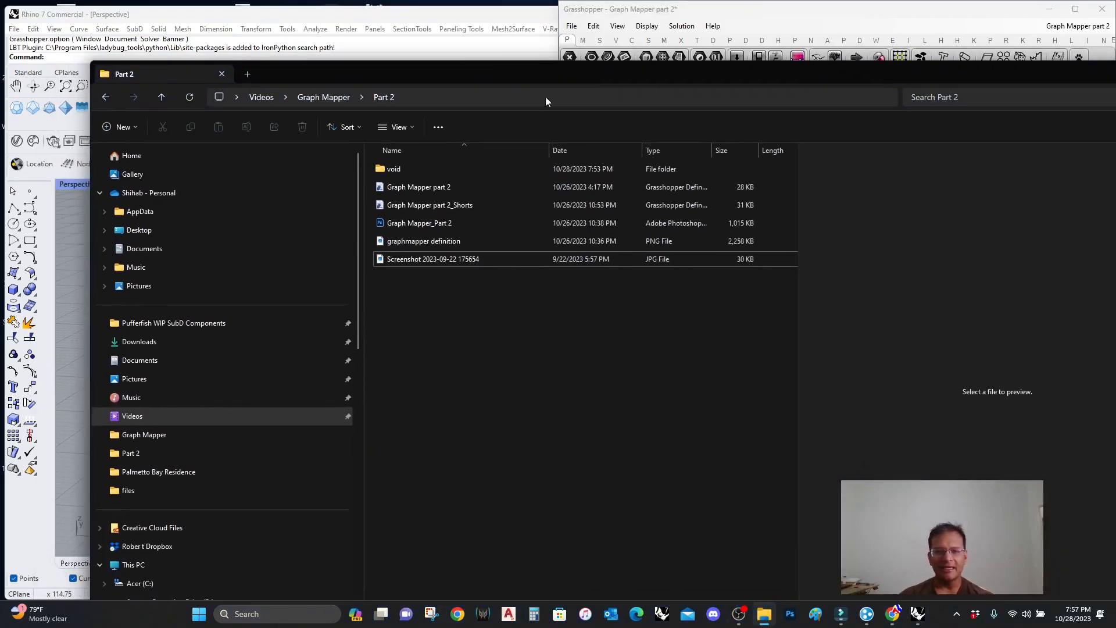
left_click(436, 261)
double_click(436, 258)
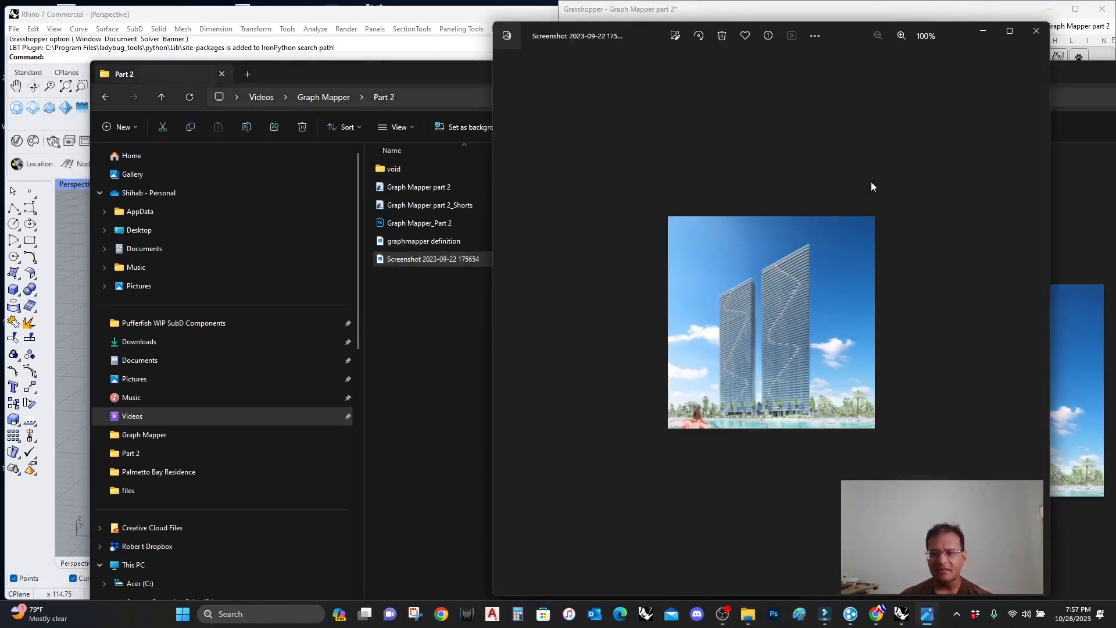
left_click(1010, 31)
scroll(573, 424, "up", 5)
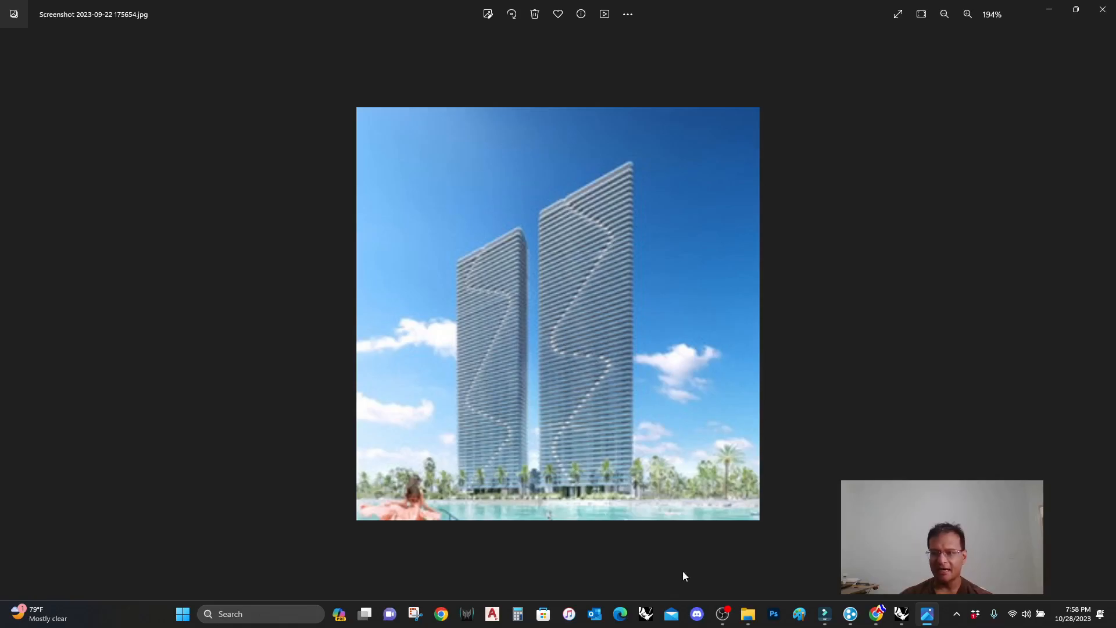
left_click(1092, 7)
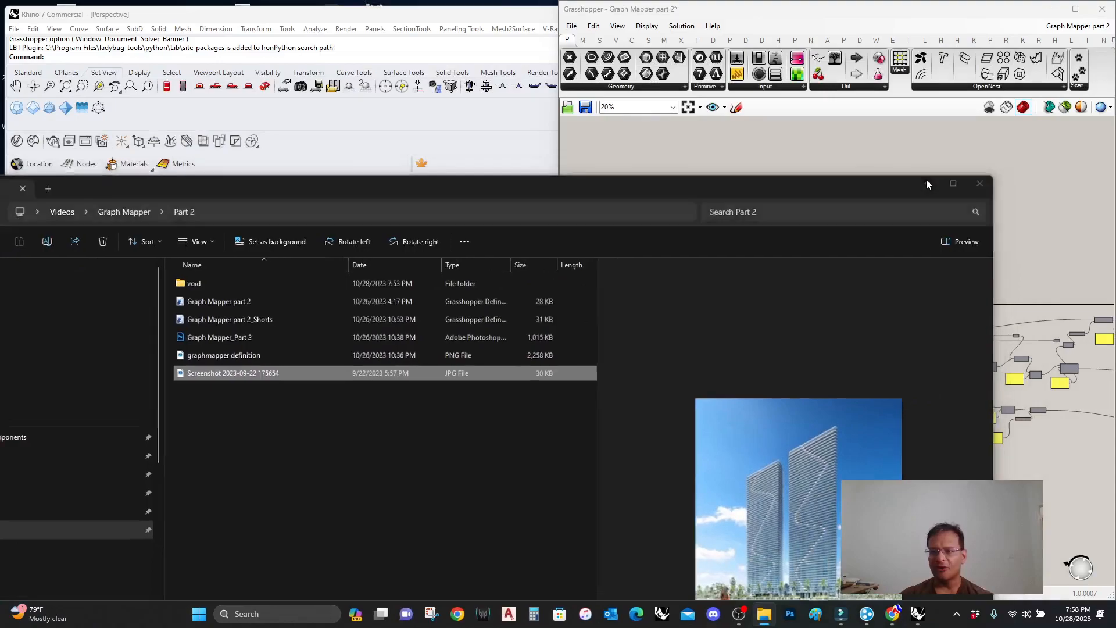
left_click(927, 182)
Examine the tower's slab edges and the Graph Mapper, Move and Interpolate (t) components of the finished definition.
scroll(332, 363, "up", 5)
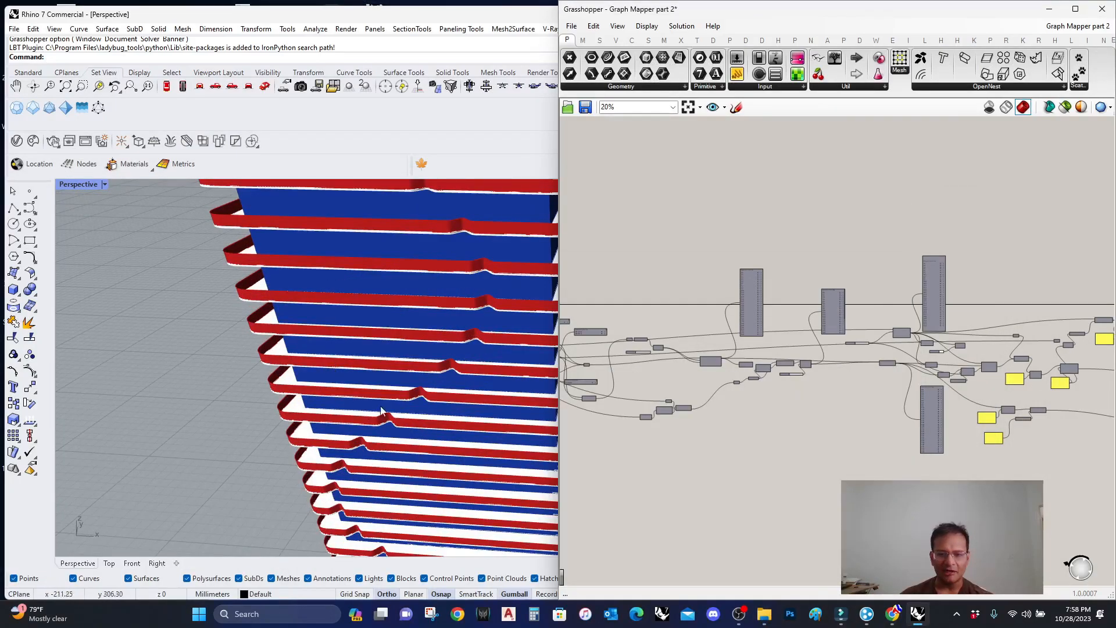
scroll(739, 374, "up", 5)
scroll(741, 406, "down", 3)
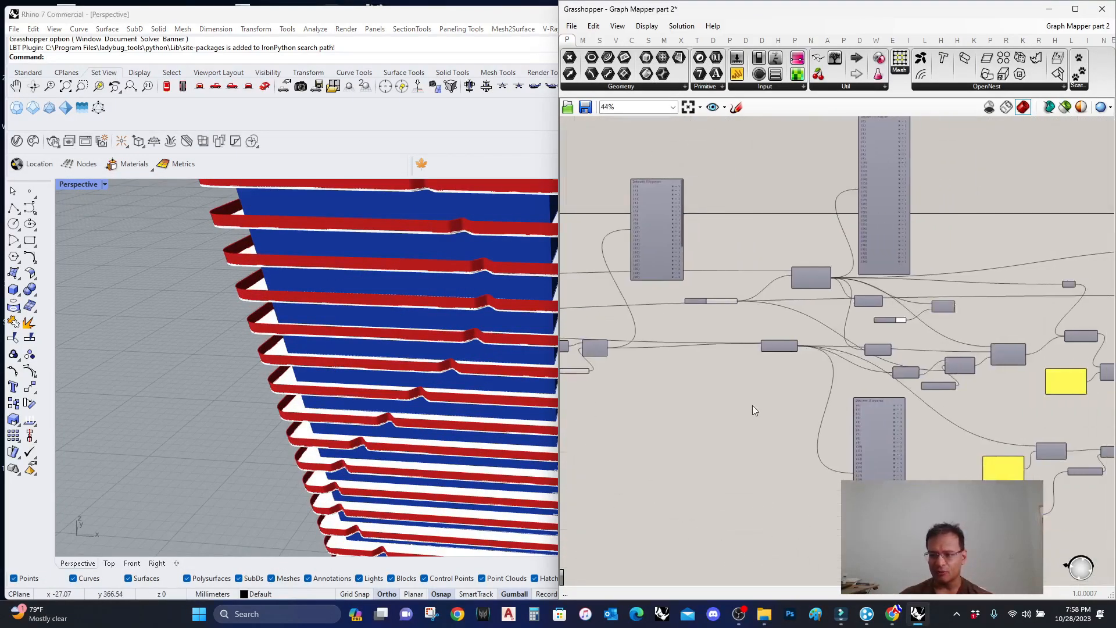
scroll(763, 393, "up", 4)
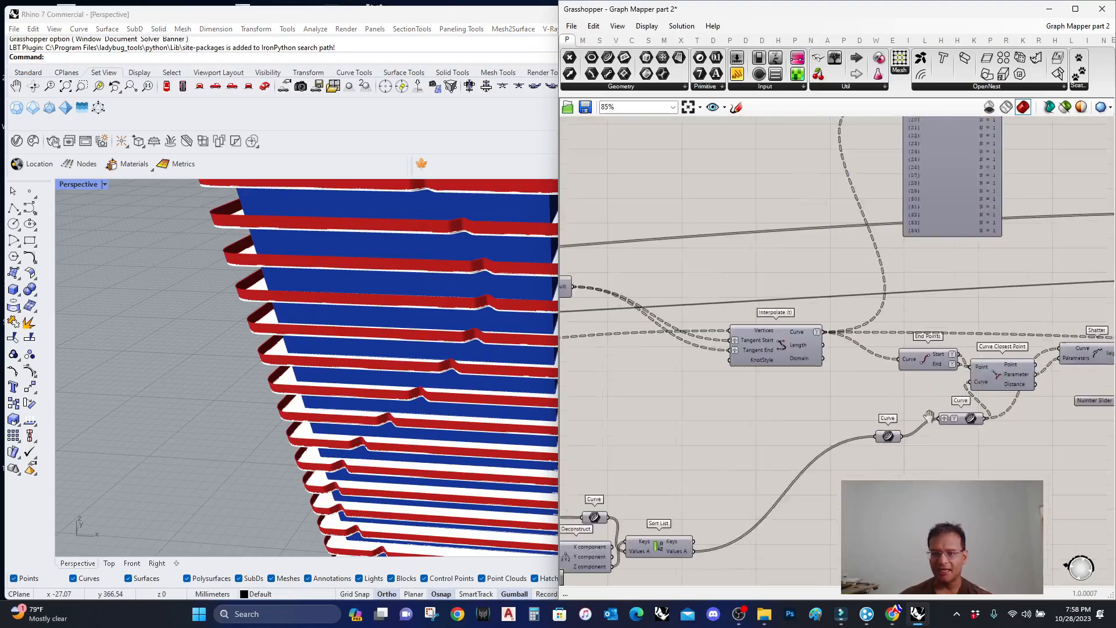
scroll(775, 390, "up", 5)
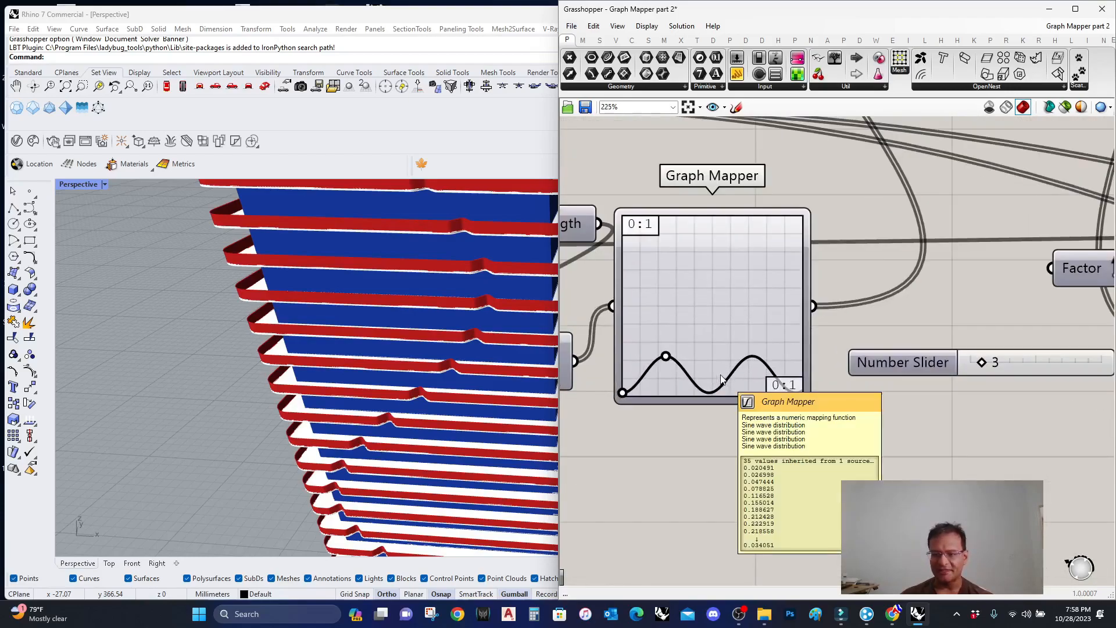
scroll(715, 374, "down", 5)
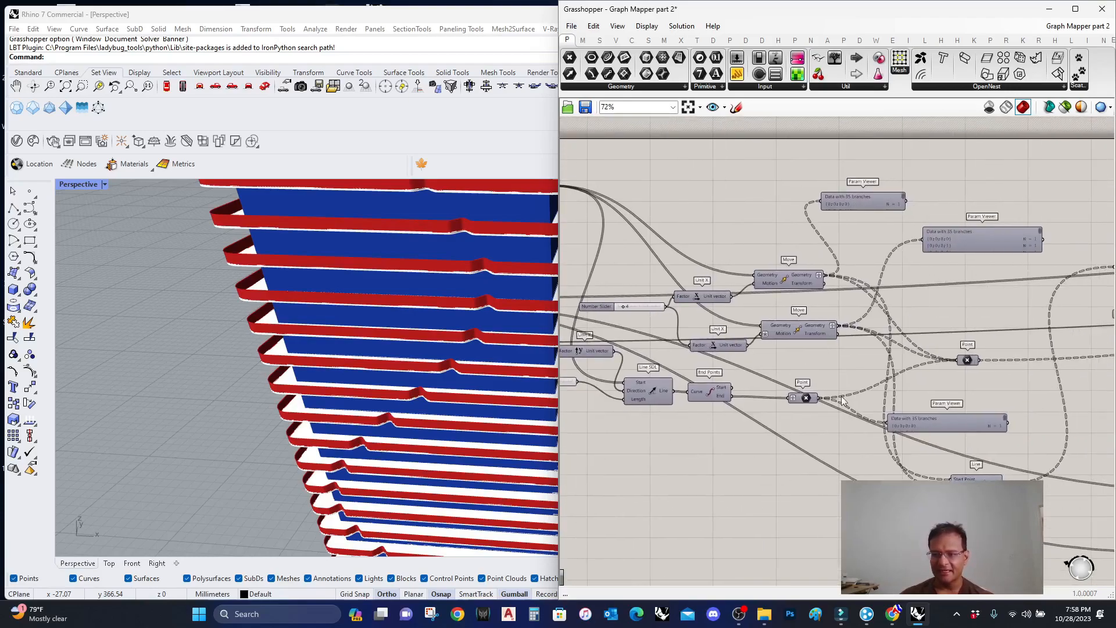
scroll(886, 371, "up", 4)
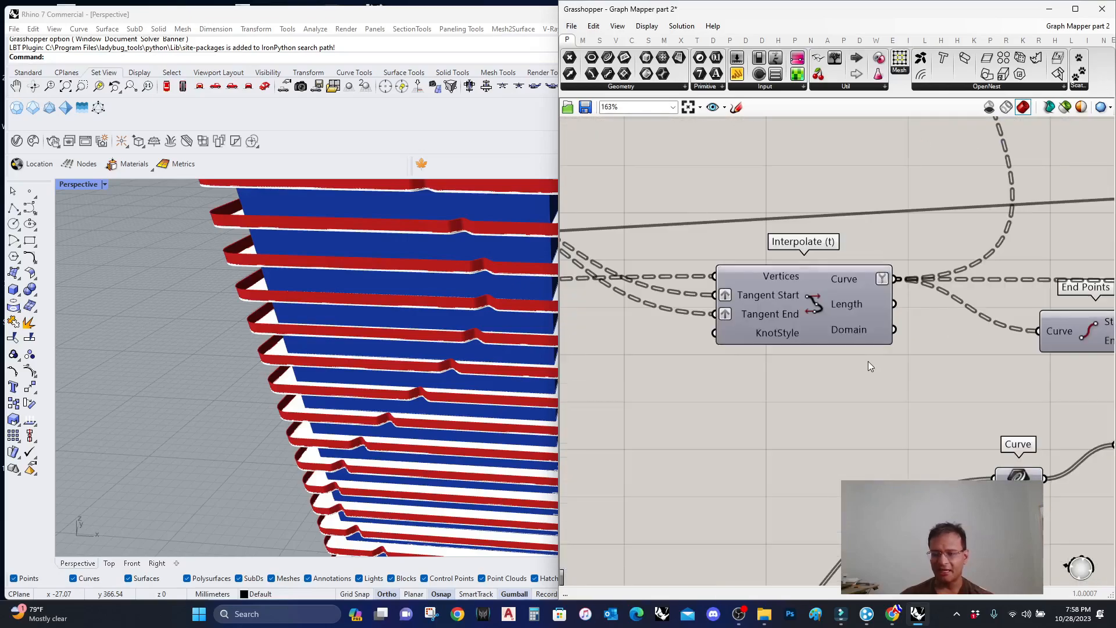
scroll(806, 289, "up", 3)
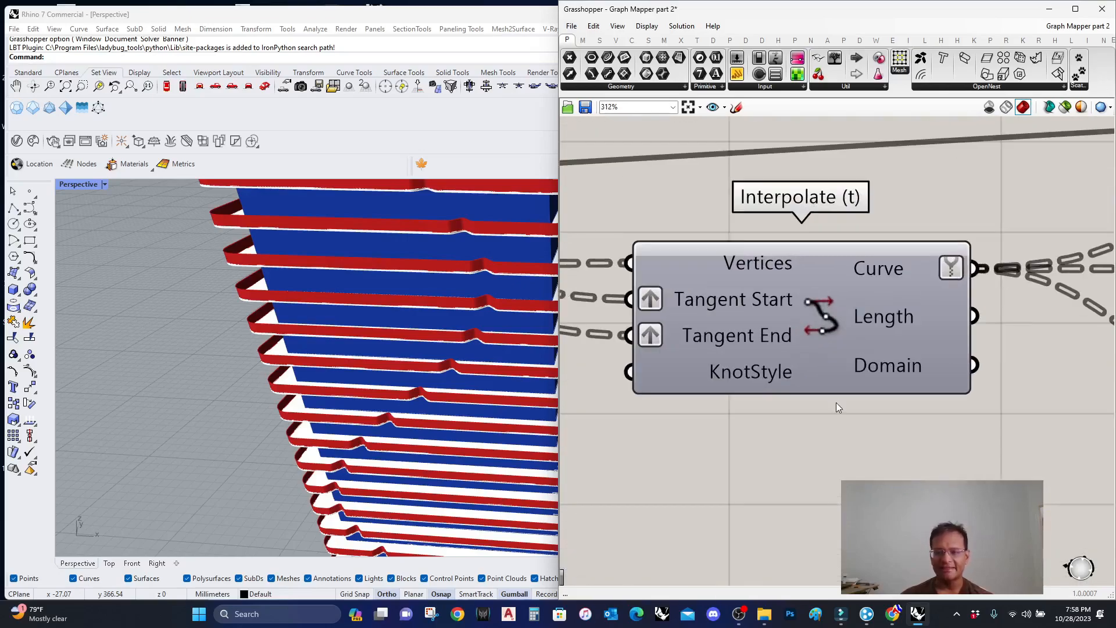
scroll(838, 399, "down", 1)
Inspect the curved bumps along the tower's floor edges up close and view the whole tower beside its definition.
left_click(450, 366)
scroll(437, 401, "up", 5)
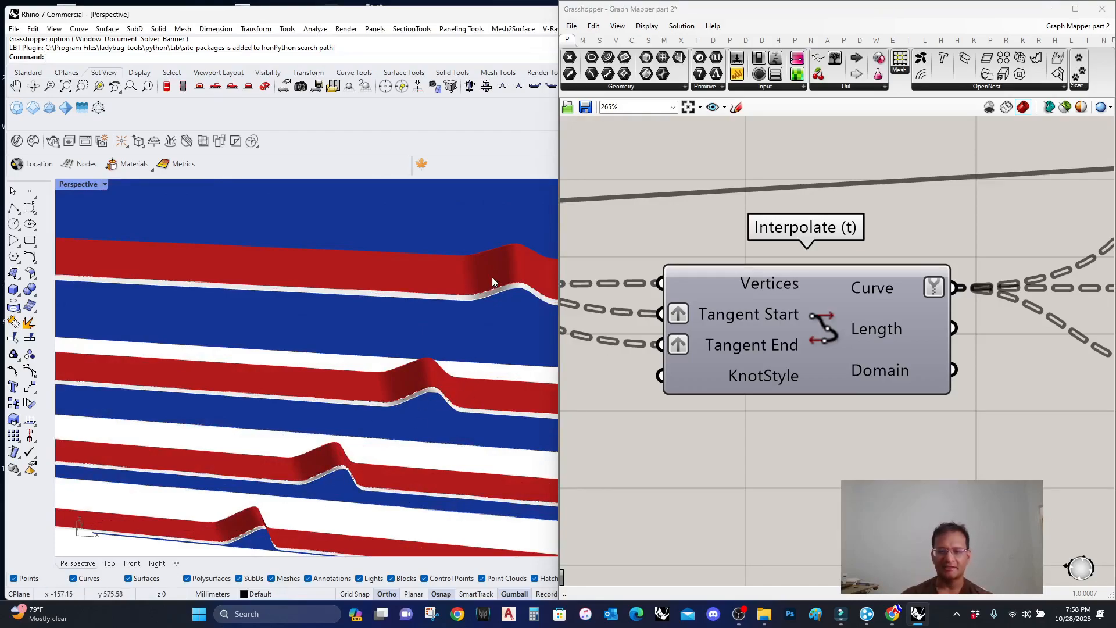
scroll(445, 299, "down", 3)
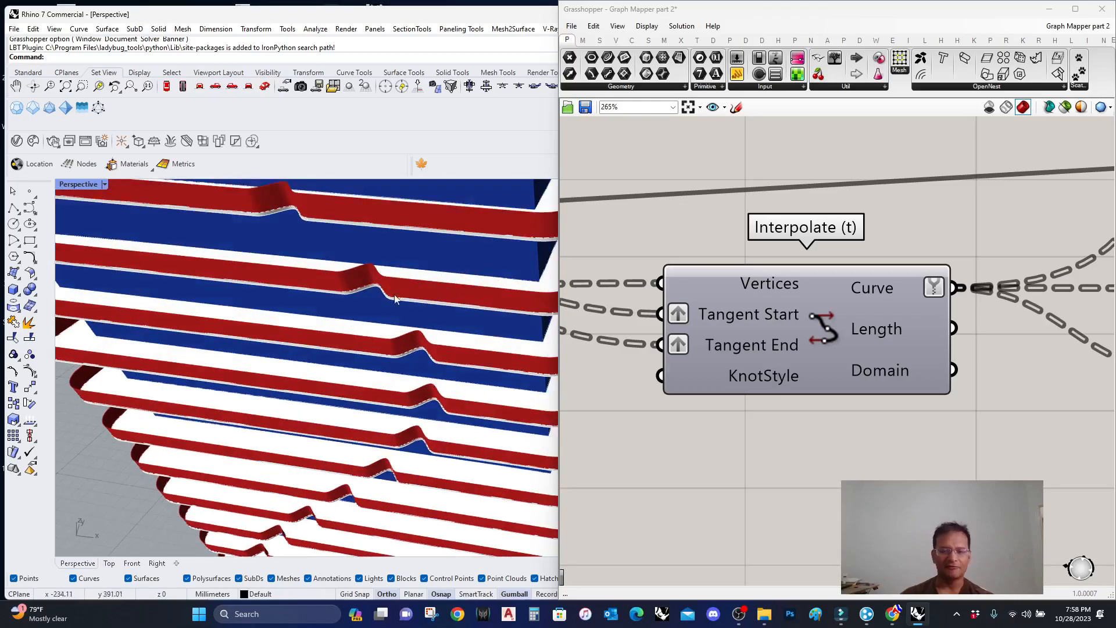
scroll(862, 371, "down", 10)
scroll(961, 410, "up", 5)
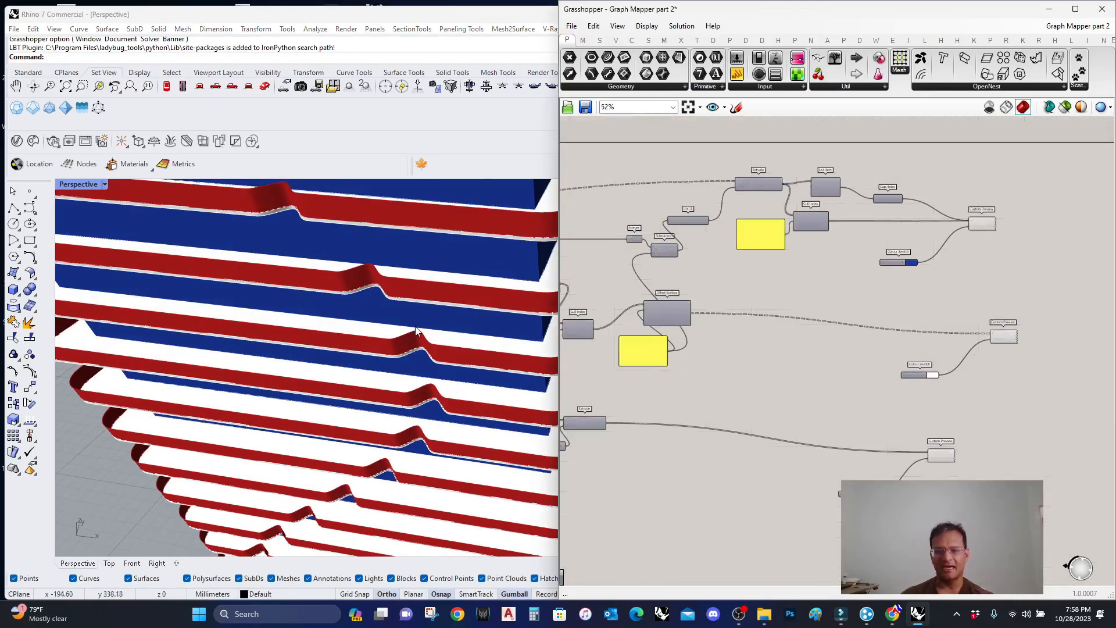
scroll(415, 329, "down", 5)
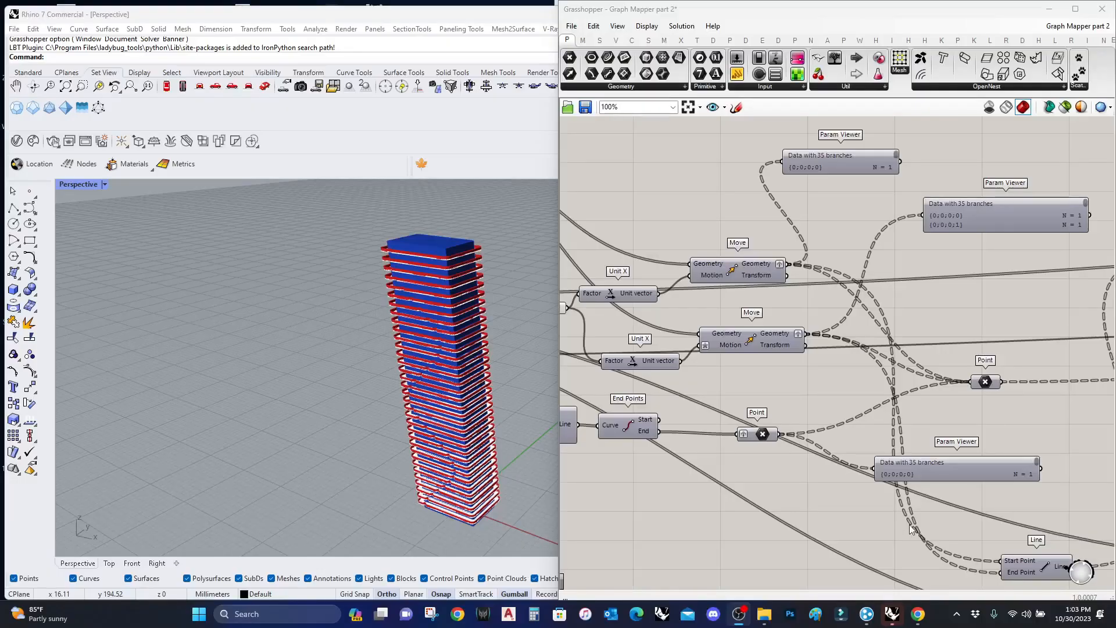
right_click_drag(416, 413, 434, 394)
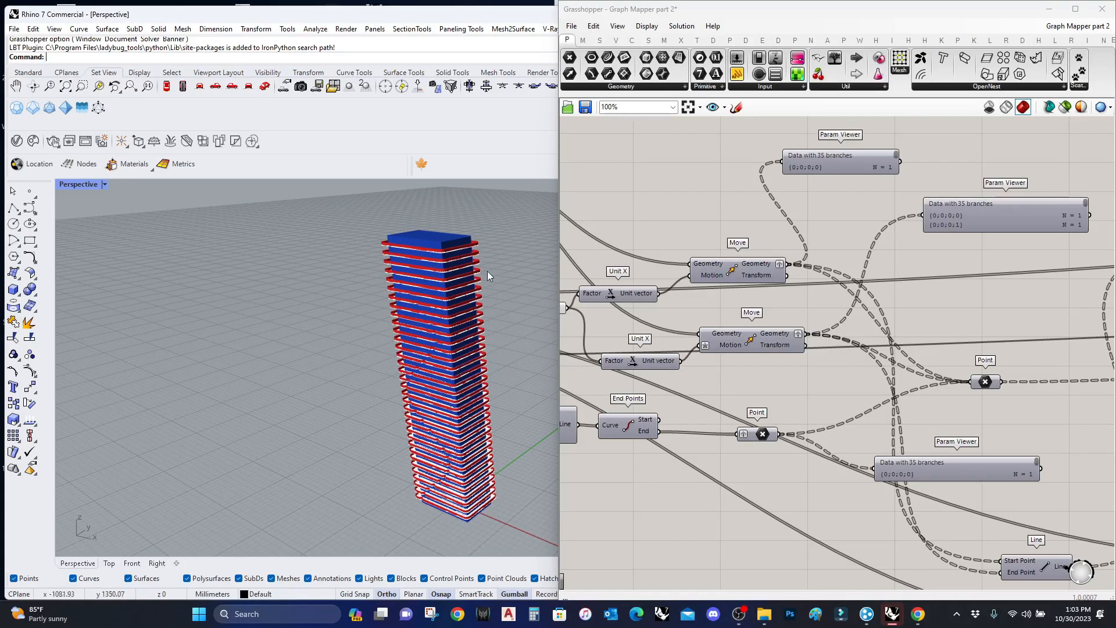
Start a blank Grasshopper definition and a new Rhino model from the Large Objects - Feet template, discarding the untitled model's changes.
double_click(638, 162)
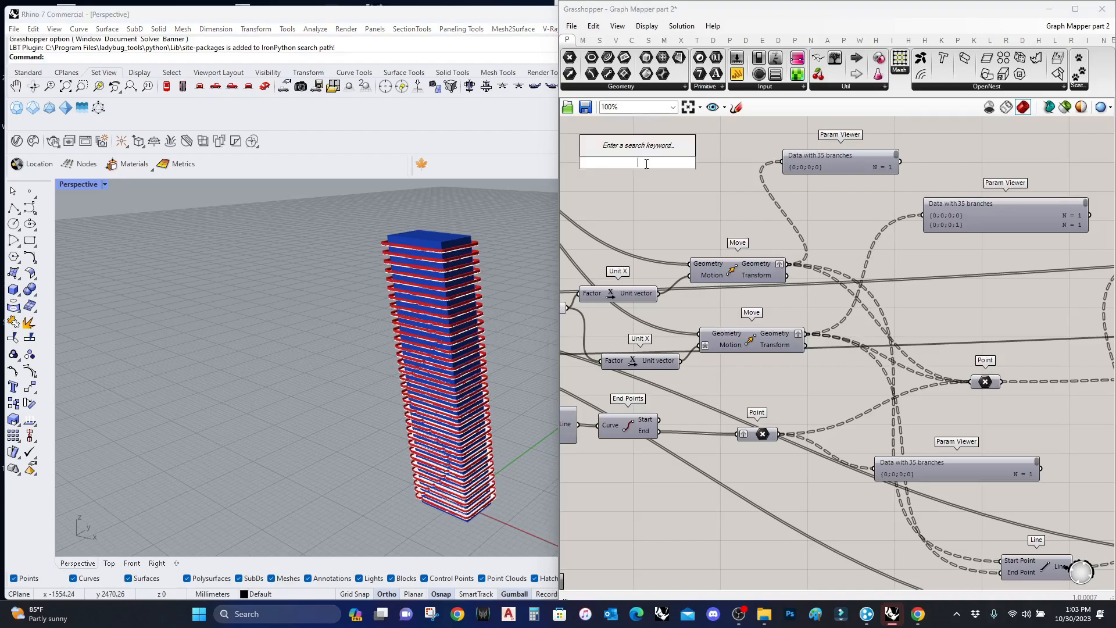
left_click(707, 186)
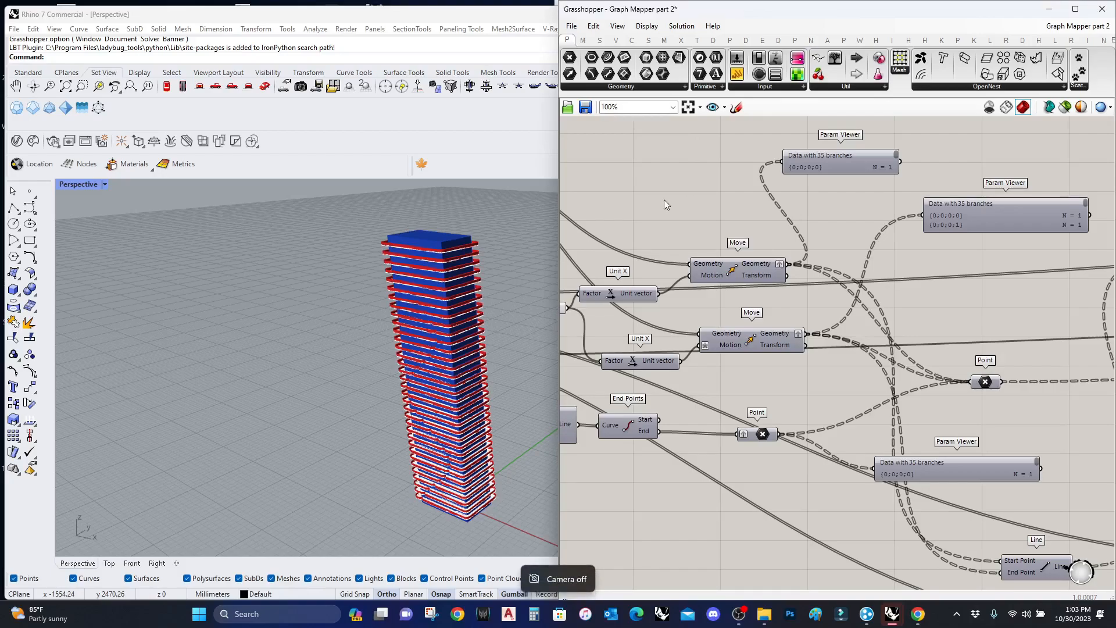
key("ctrl+n")
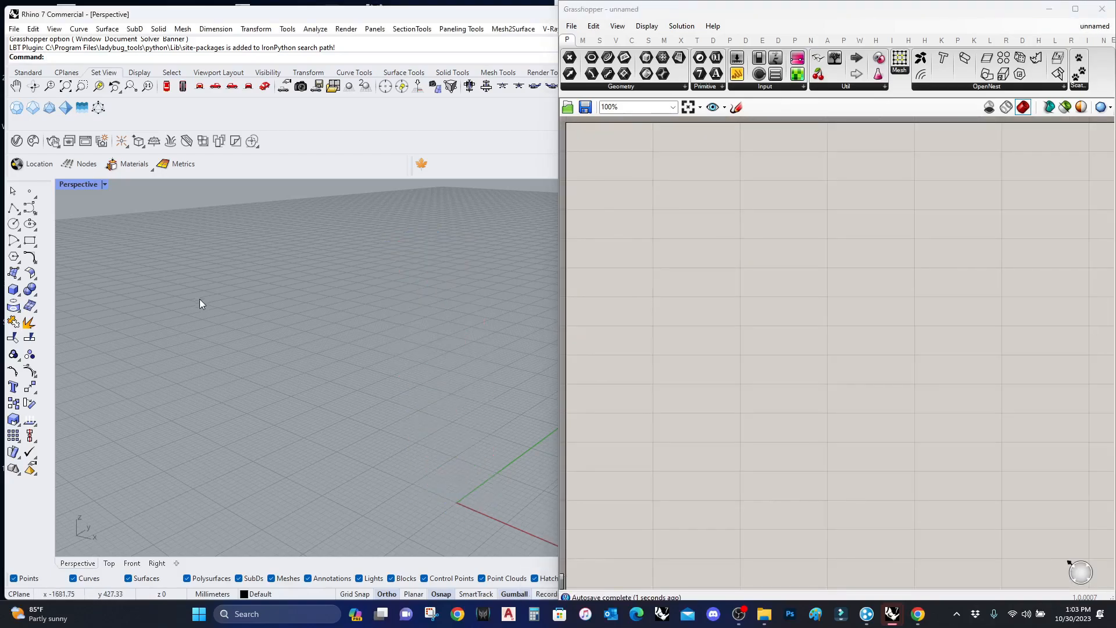
key("ctrl+n")
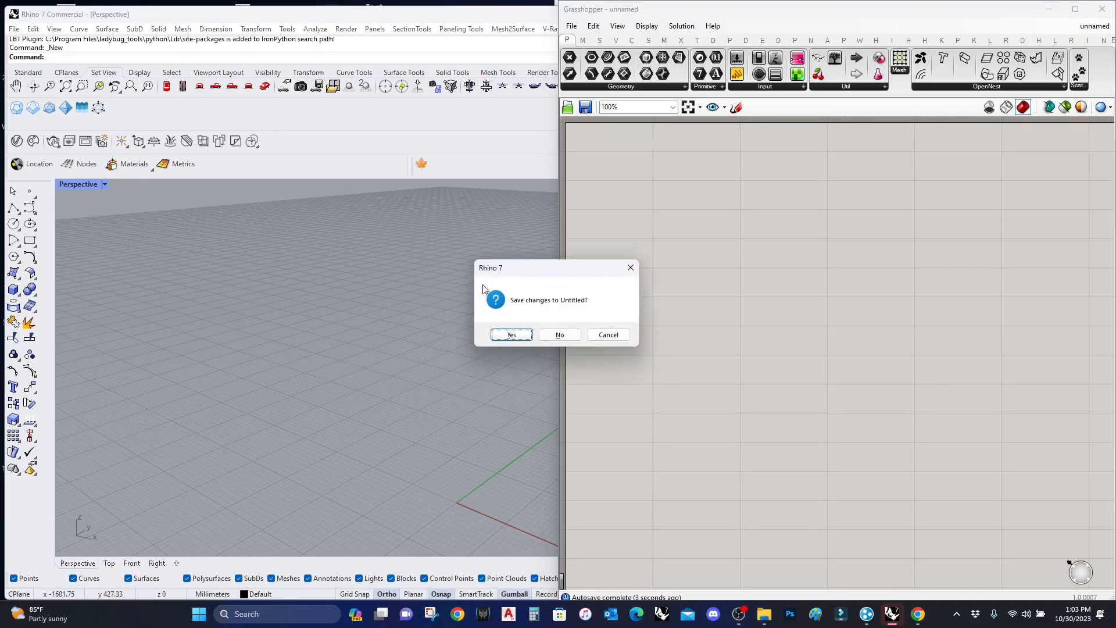
left_click(559, 335)
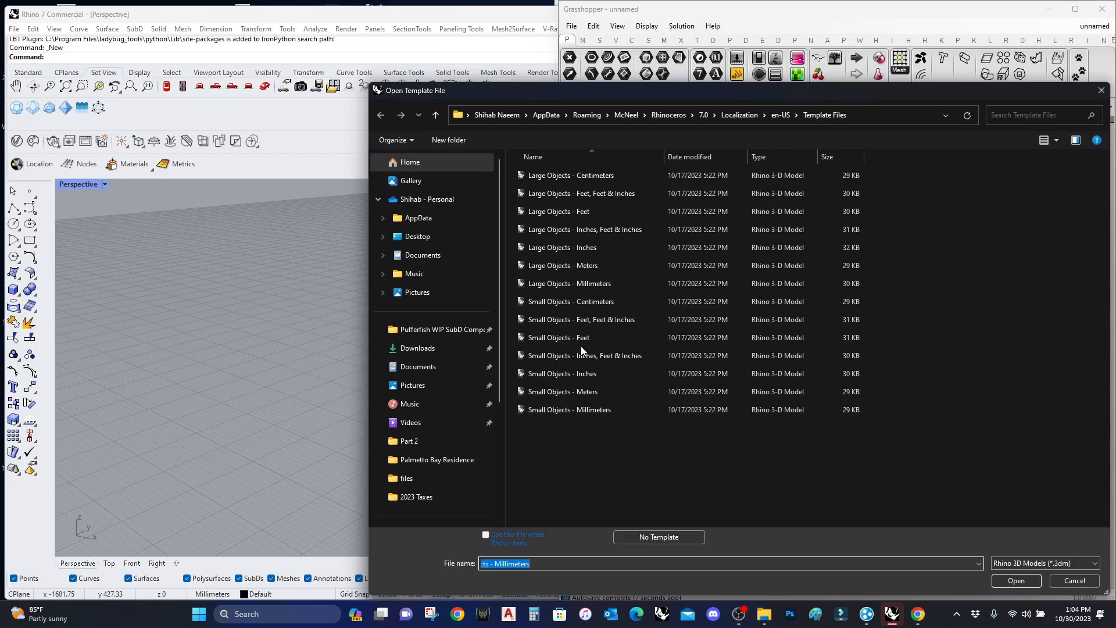
left_click(563, 214)
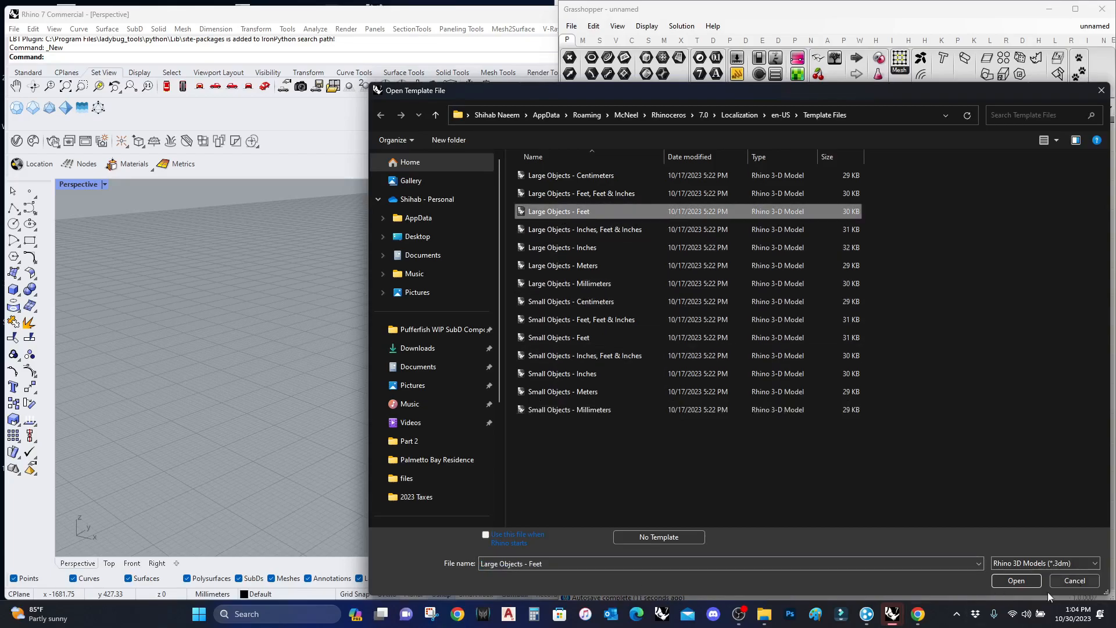
left_click(1028, 580)
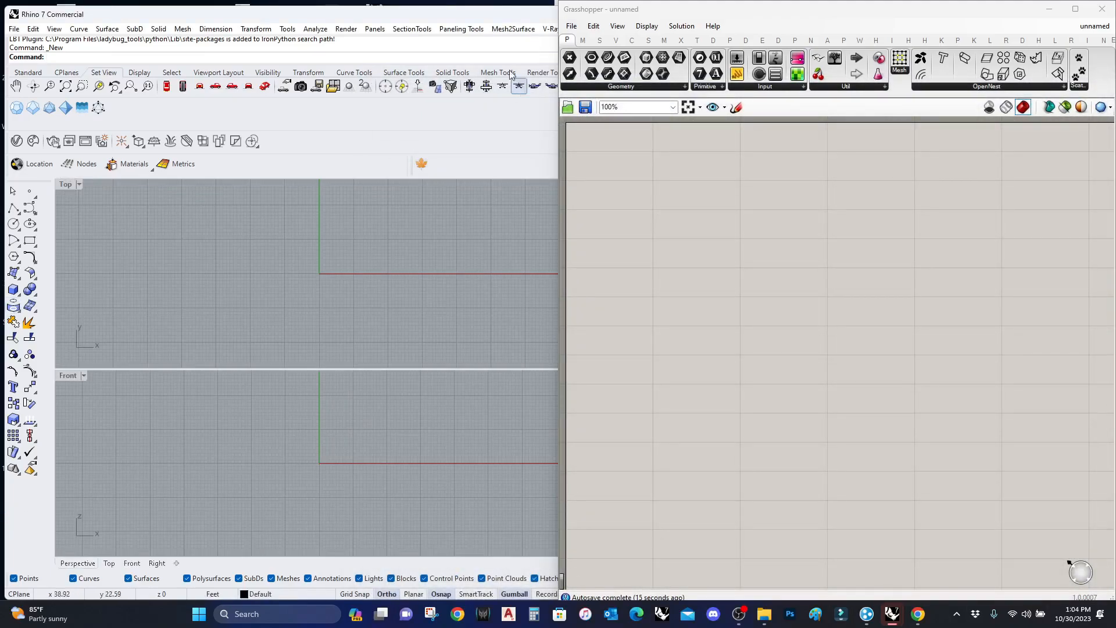
Move the Grasshopper window off part of the Rhino viewports and maximize the Perspective viewport.
left_click_drag(613, 11, 683, 53)
double_click(605, 183)
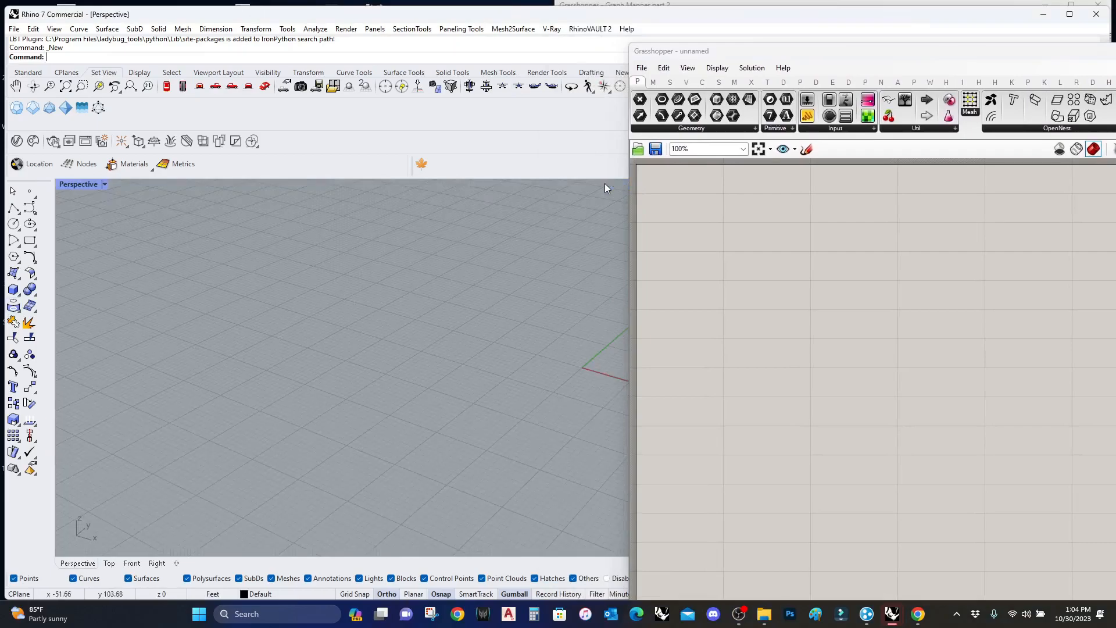
scroll(763, 360, "down", 2)
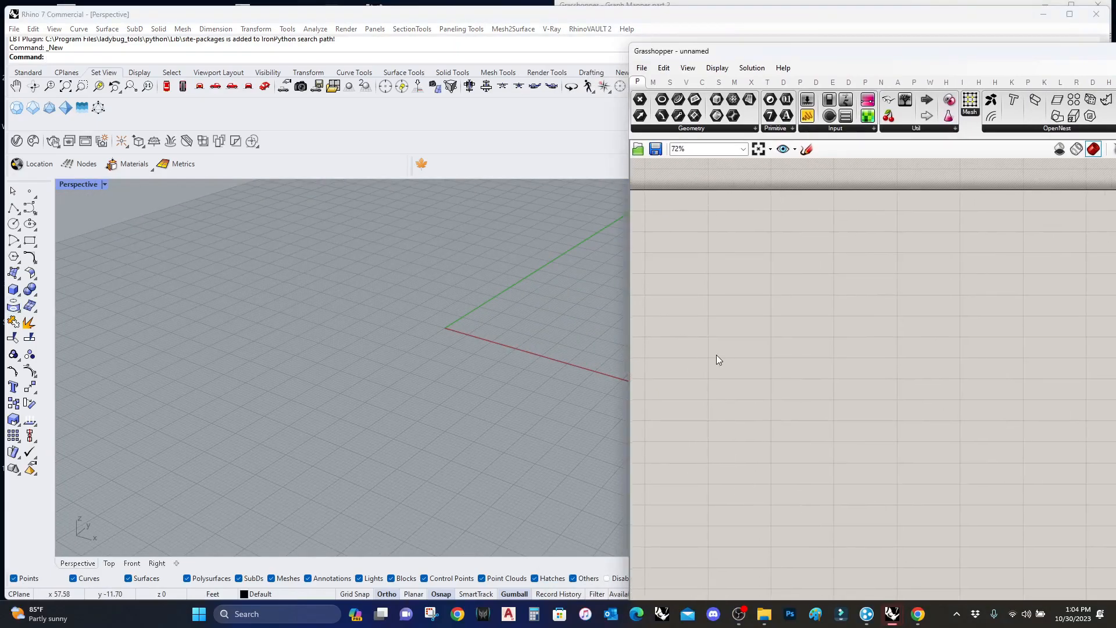
Add a Rectangle component to the canvas and place a Bifocals component above it to show component name labels.
double_click(737, 341)
type("rectan")
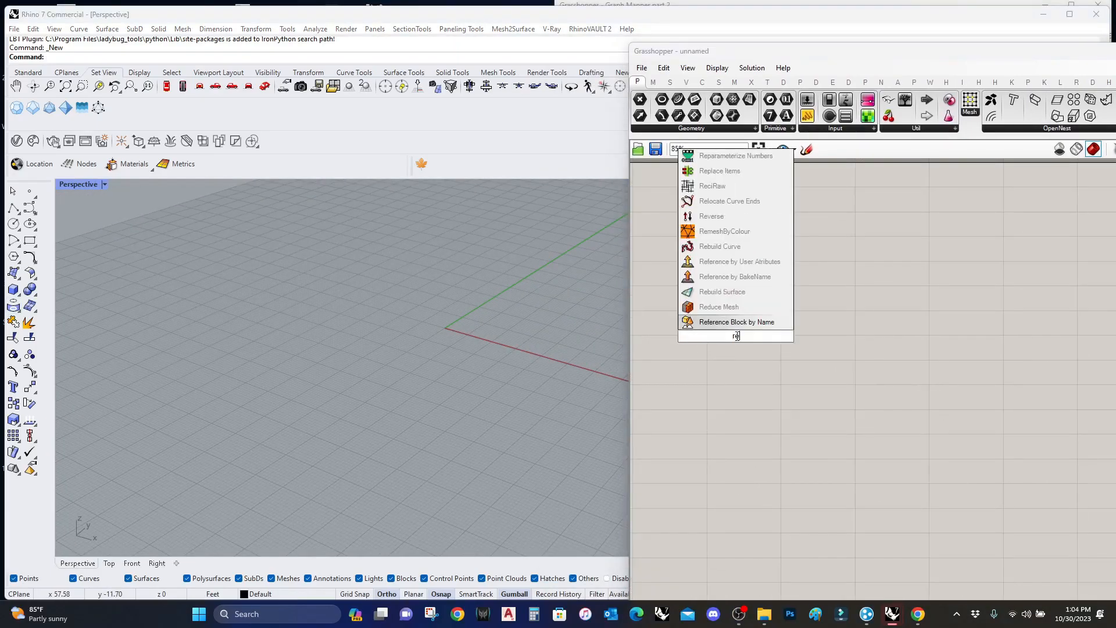
left_click(725, 325)
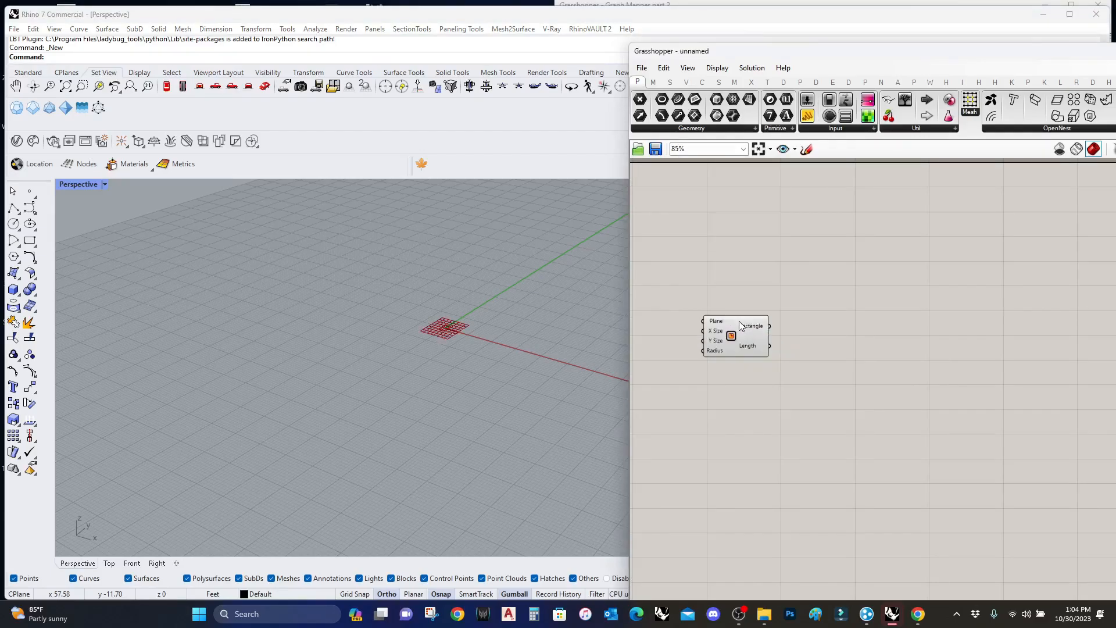
left_click_drag(739, 335, 858, 339)
scroll(773, 332, "up", 3)
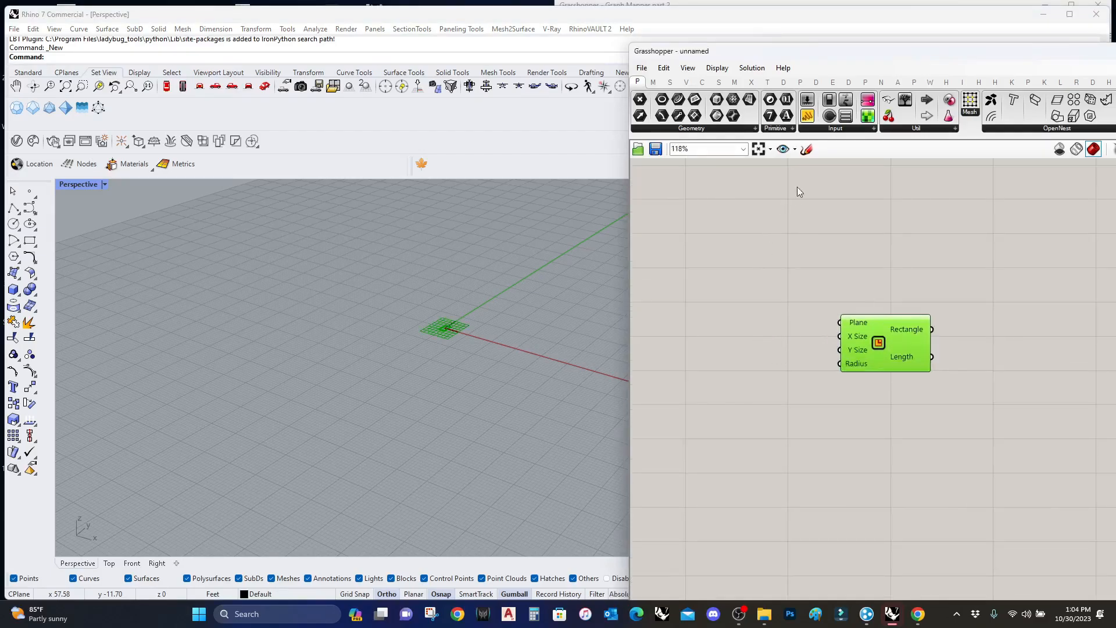
left_click_drag(888, 99, 897, 243)
scroll(824, 312, "up", 1)
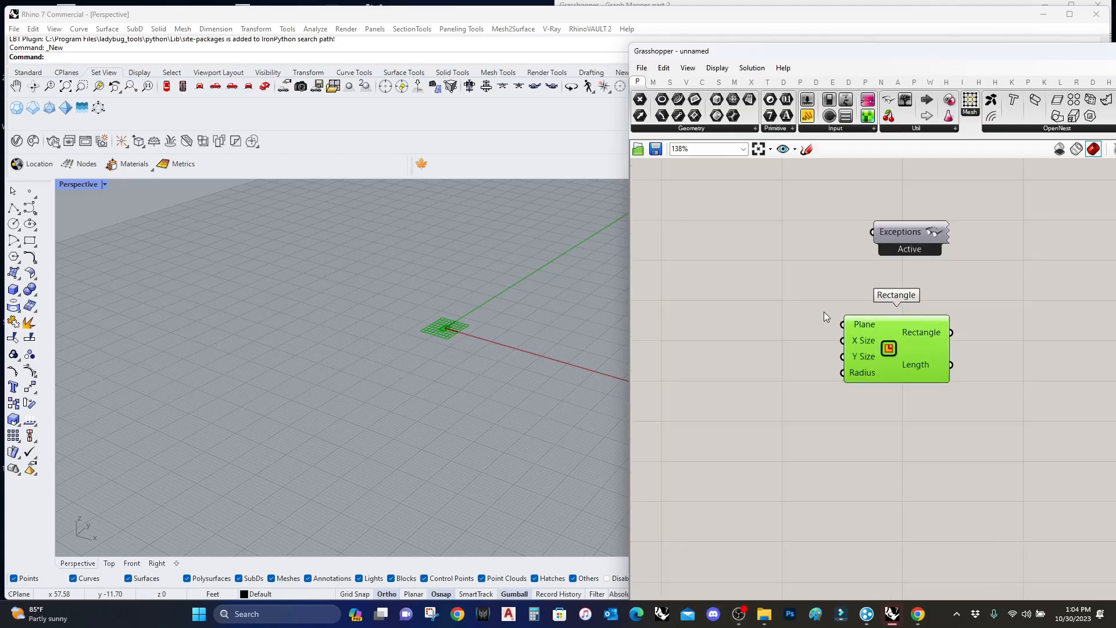
Add a Construct Domain component beside the inputs of the Rectangle component.
double_click(734, 329)
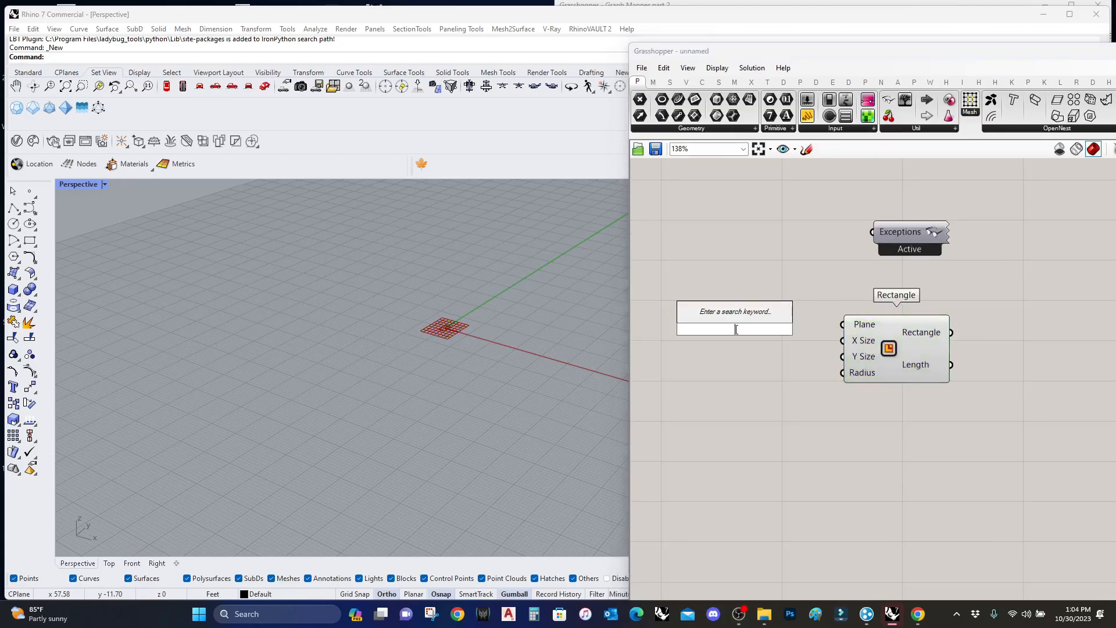
type("con")
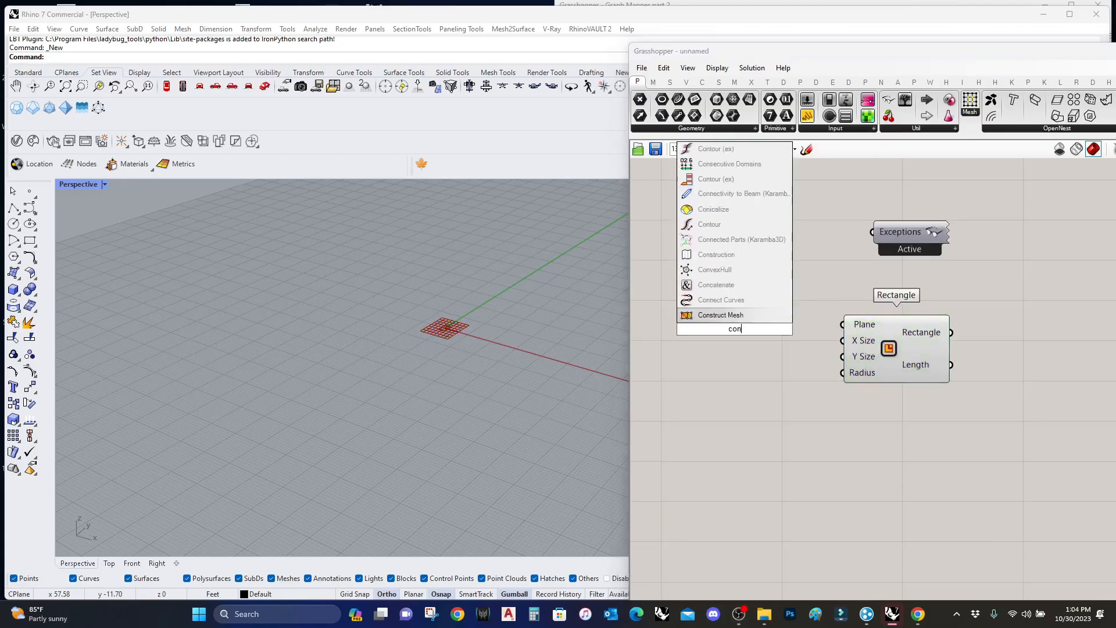
type("struct doma")
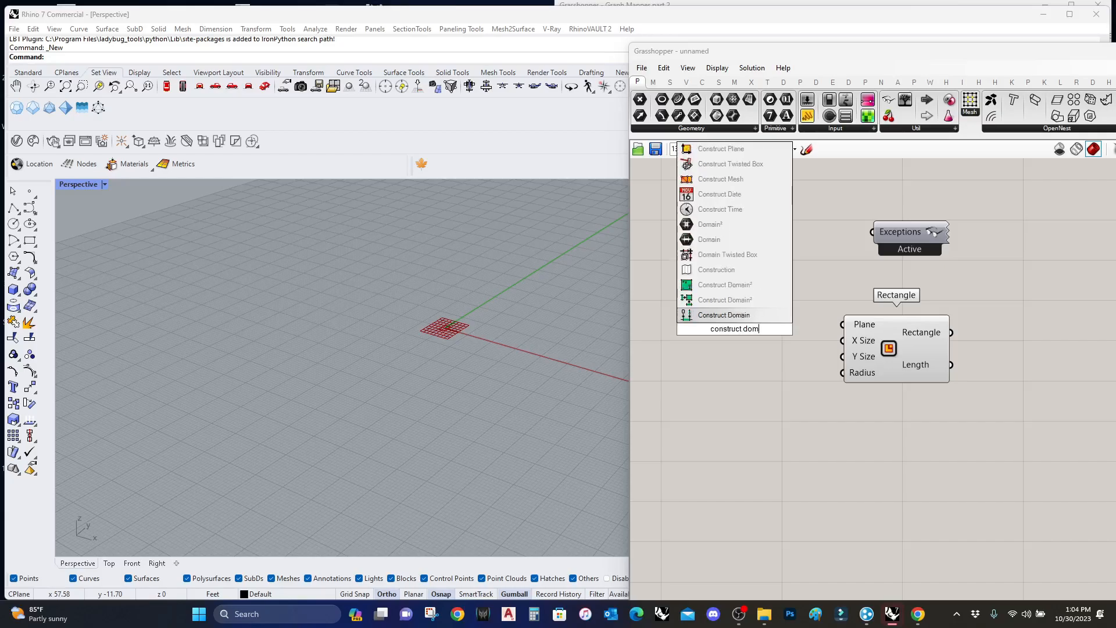
left_click(724, 314)
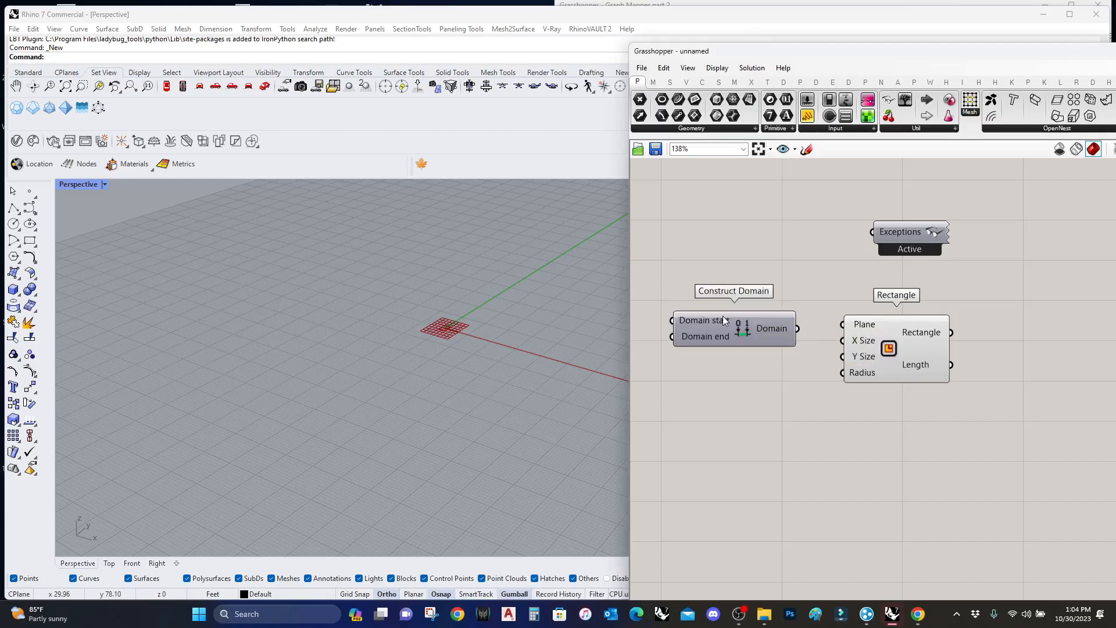
Set a negative expression on the Construct Domain's start input and the expression x/2 on its end input.
scroll(680, 329, "up", 3)
right_click(681, 314)
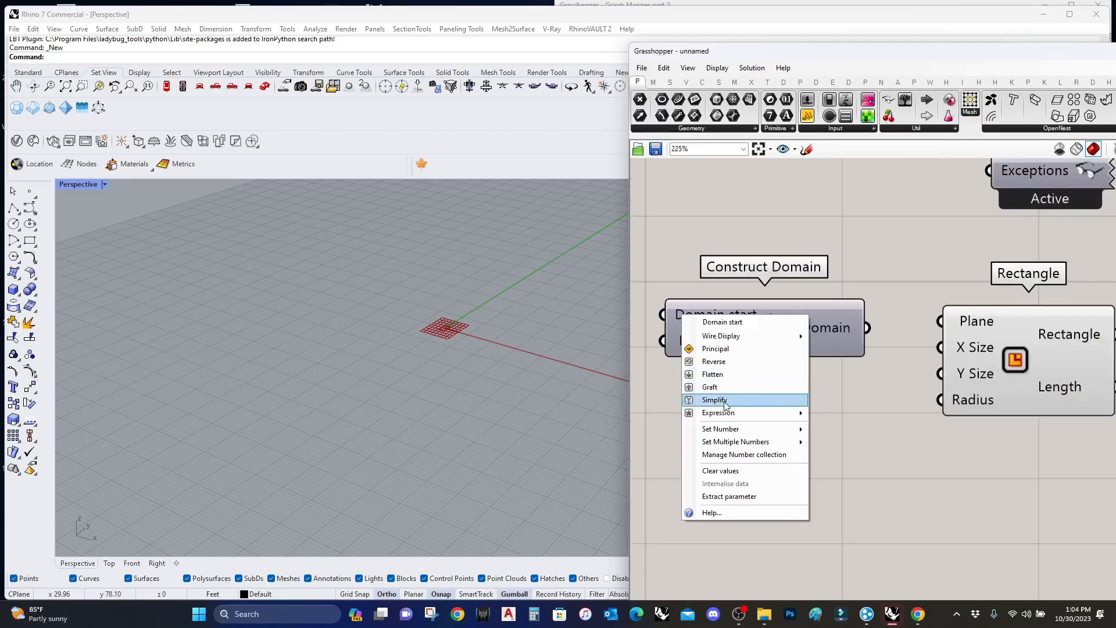
mouse_move(720, 414)
left_click(851, 426)
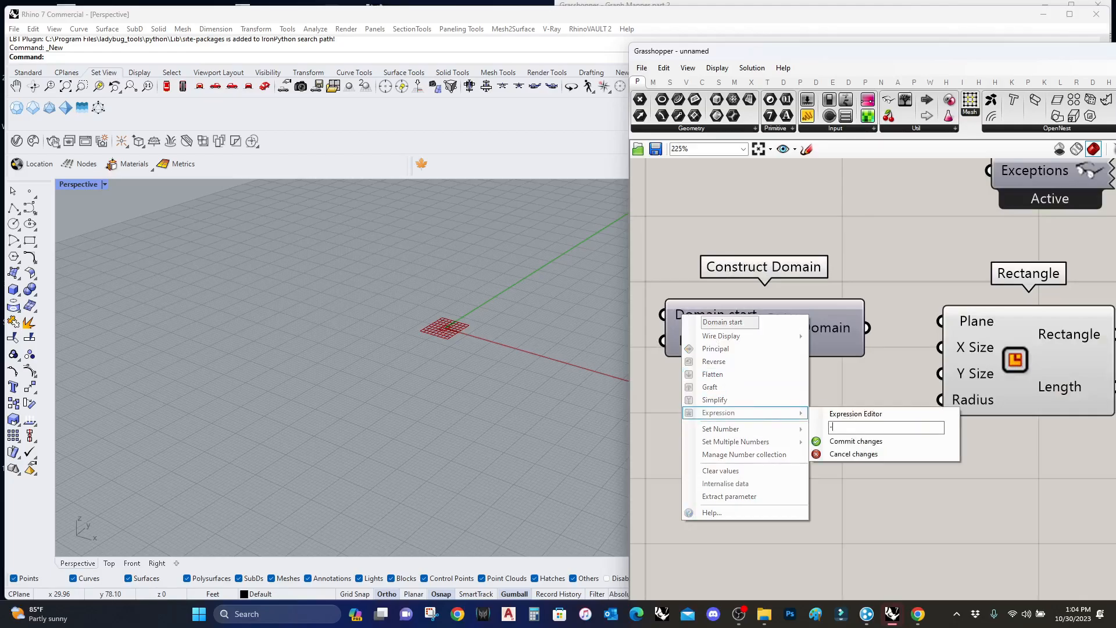
left_click(854, 441)
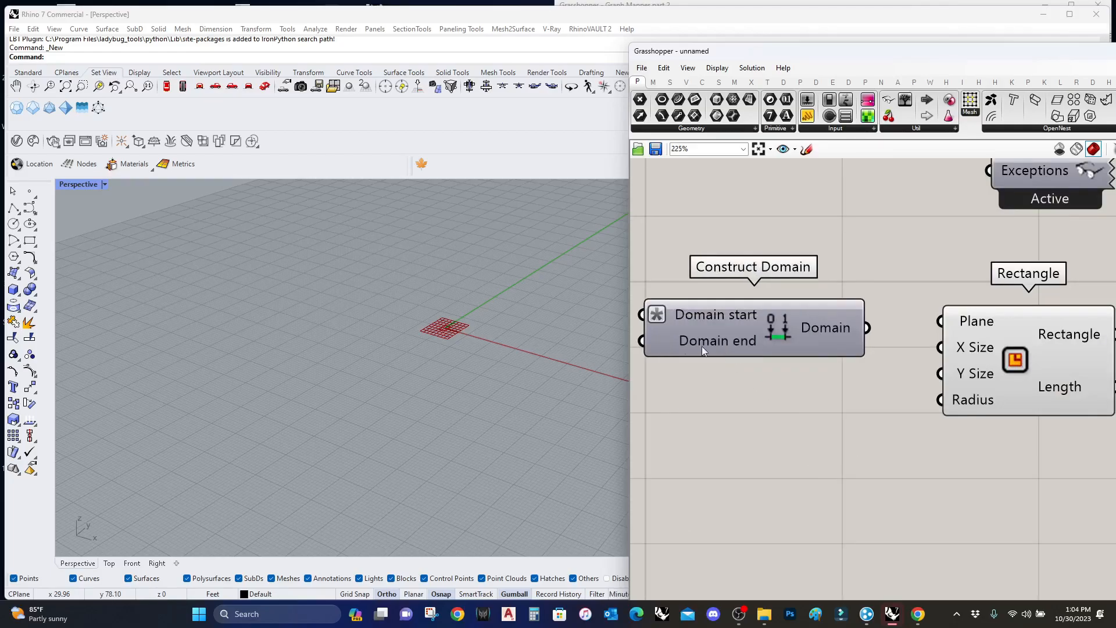
right_click(653, 340)
mouse_move(704, 441)
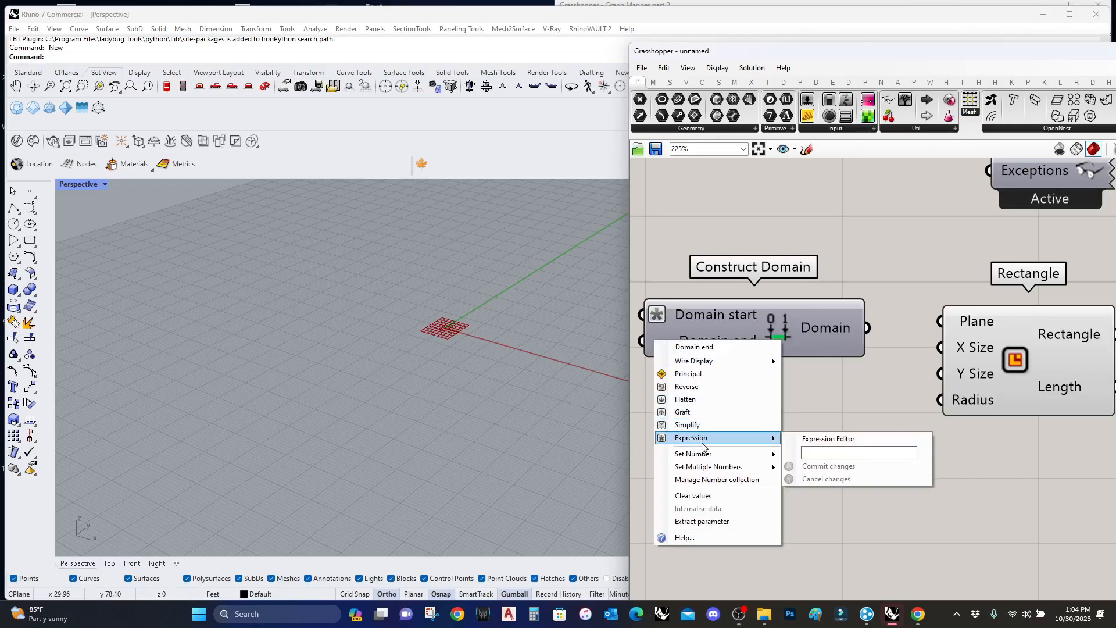
left_click(825, 451)
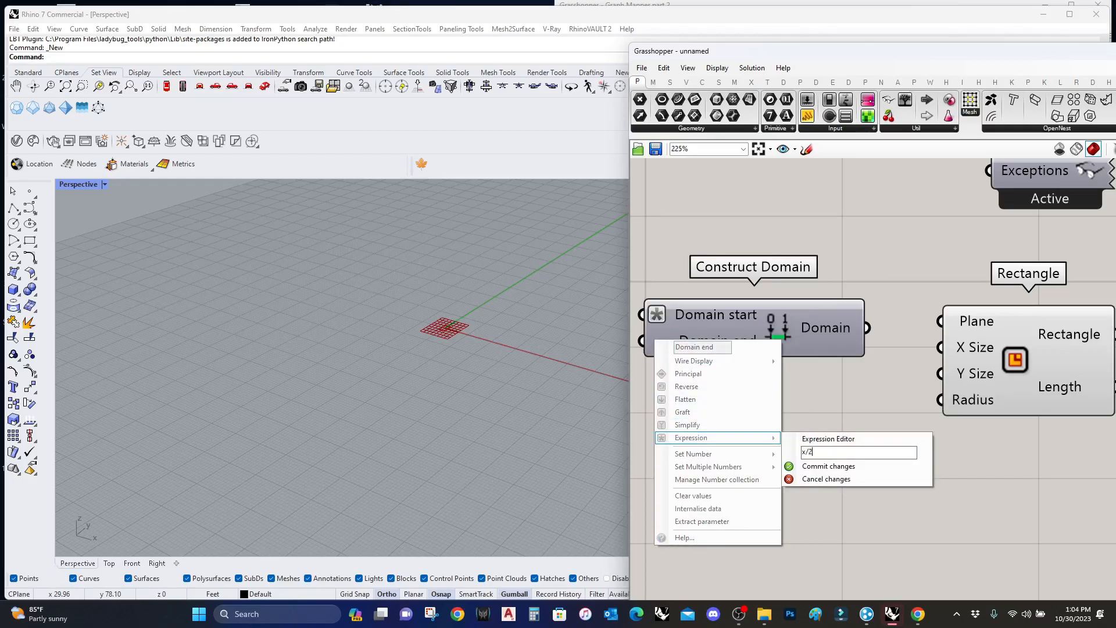
left_click(830, 466)
Wire the Construct Domain to the Rectangle's X Size and a duplicate of it to the Y Size.
left_click_drag(884, 341, 937, 345)
right_click_drag(852, 430, 930, 384)
left_click_drag(821, 274, 877, 348)
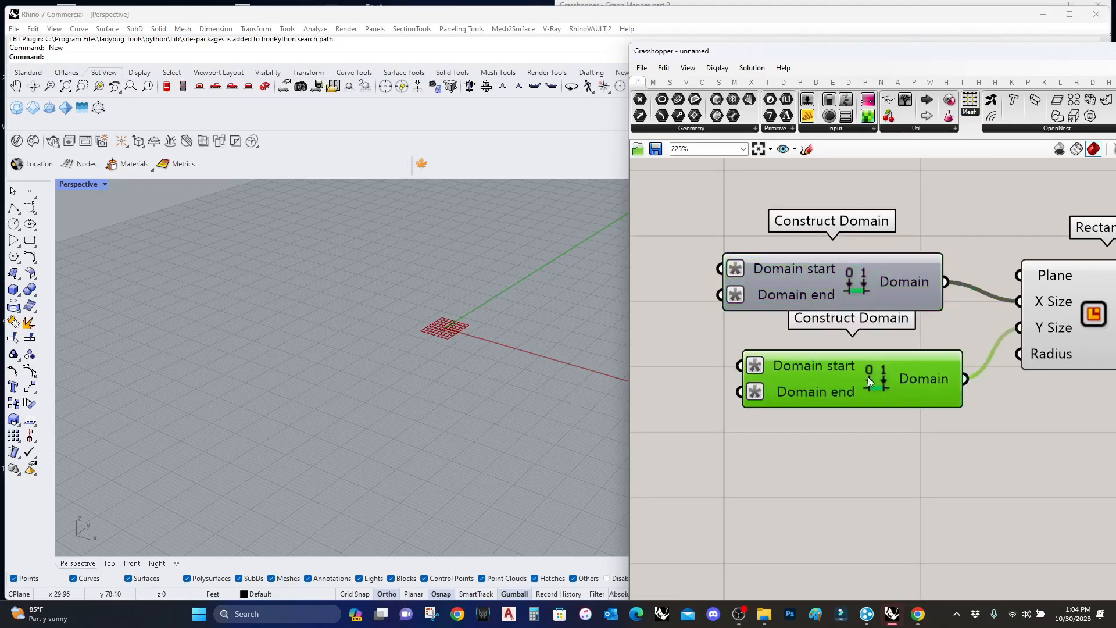
Add a Number Slider beside the domain components with a maximum of 120 and integer rounding.
right_click_drag(705, 280, 785, 289)
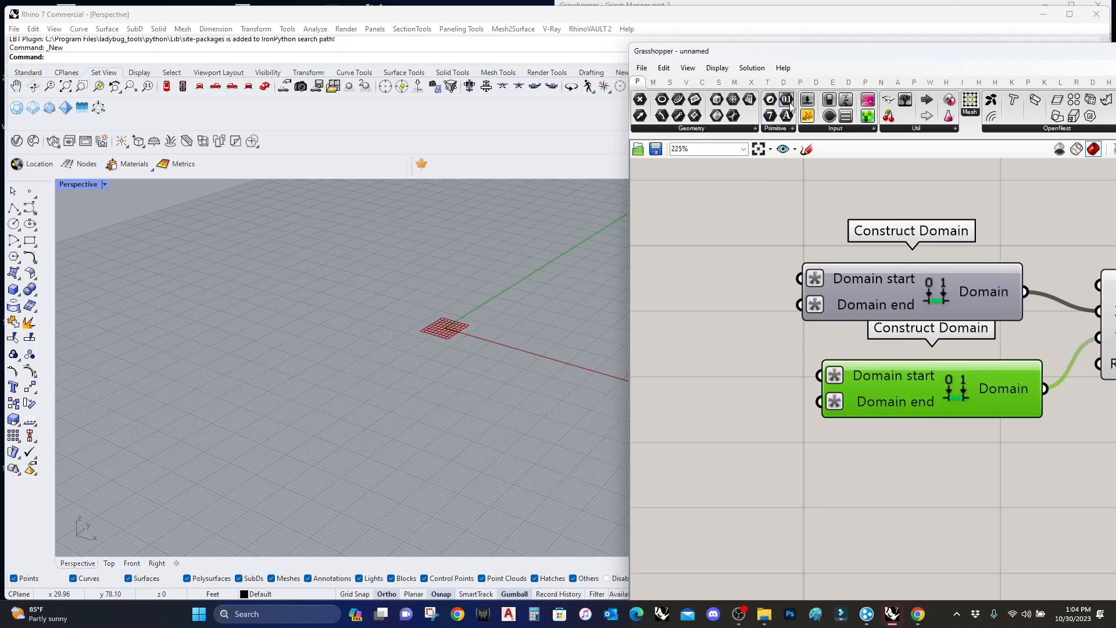
left_click_drag(807, 99, 687, 225)
double_click(687, 225)
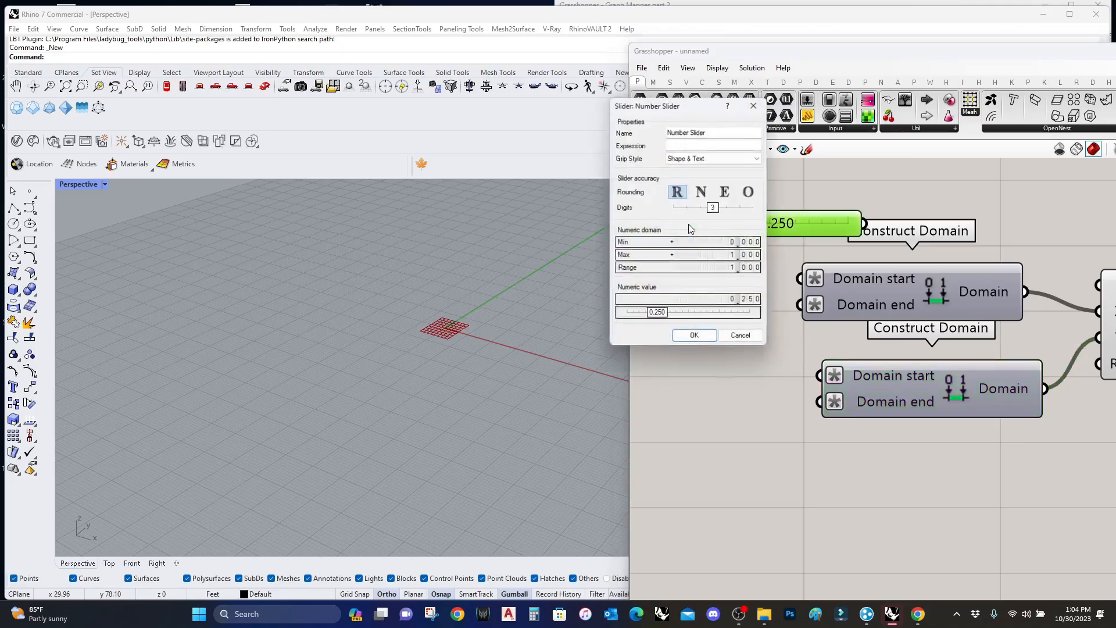
double_click(709, 256)
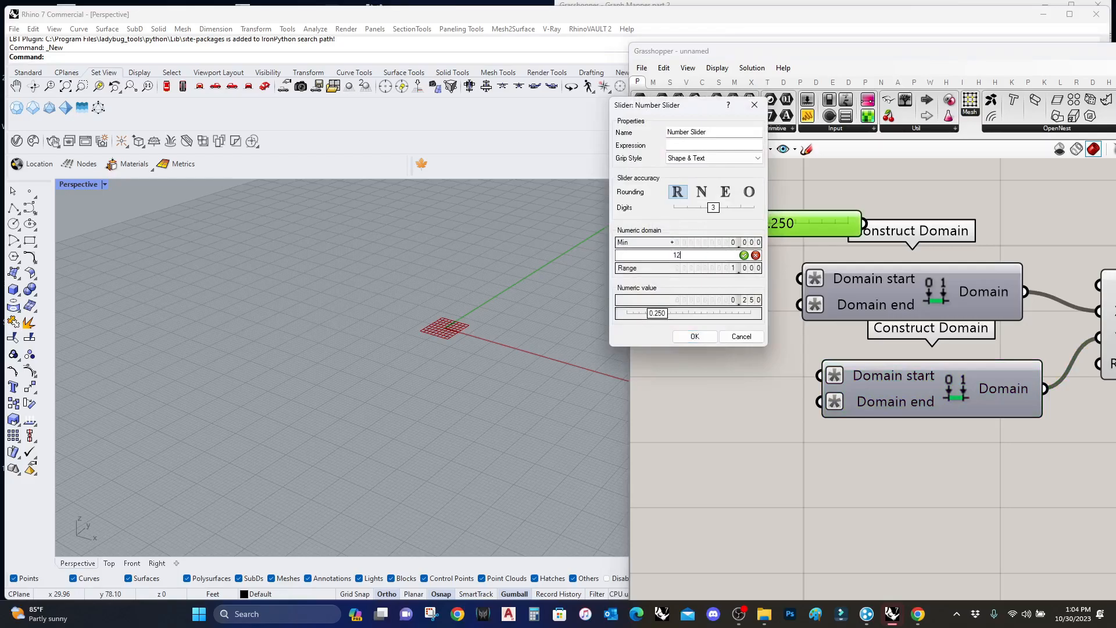
type("120")
key("Return")
left_click(700, 191)
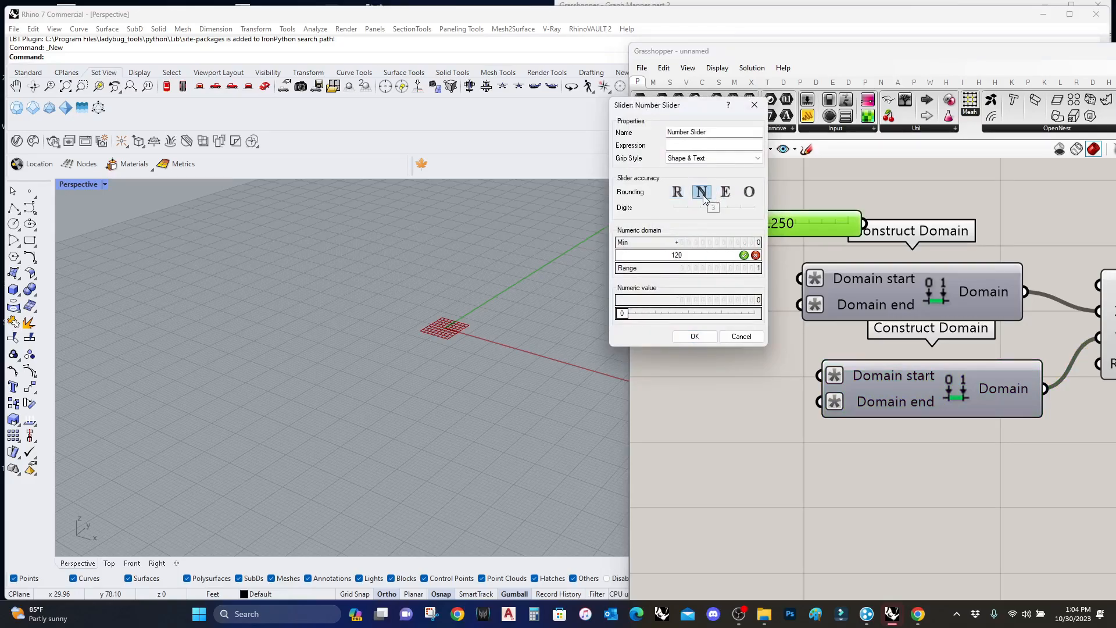
left_click(694, 336)
Set the slider to 116 and wire it to both the start and end inputs of the first Construct Domain.
left_click_drag(717, 223, 677, 263)
mouse_move(750, 257)
left_mouse_down()
mouse_move(799, 278)
mouse_move(773, 256)
mouse_move(801, 304)
mouse_move(756, 257)
left_mouse_up()
left_click_drag(677, 252, 677, 258)
Duplicate the slider, set the copy to 70 and wire it to both inputs of the second Construct Domain.
left_click_drag(756, 263, 720, 419)
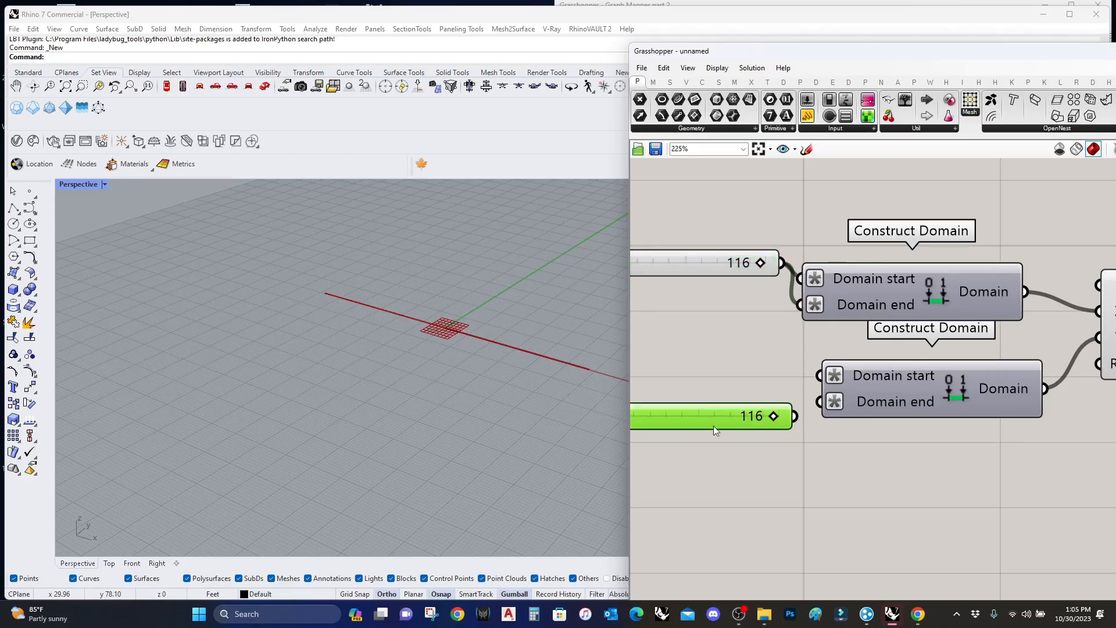
right_click_drag(690, 418, 782, 395)
double_click(782, 396)
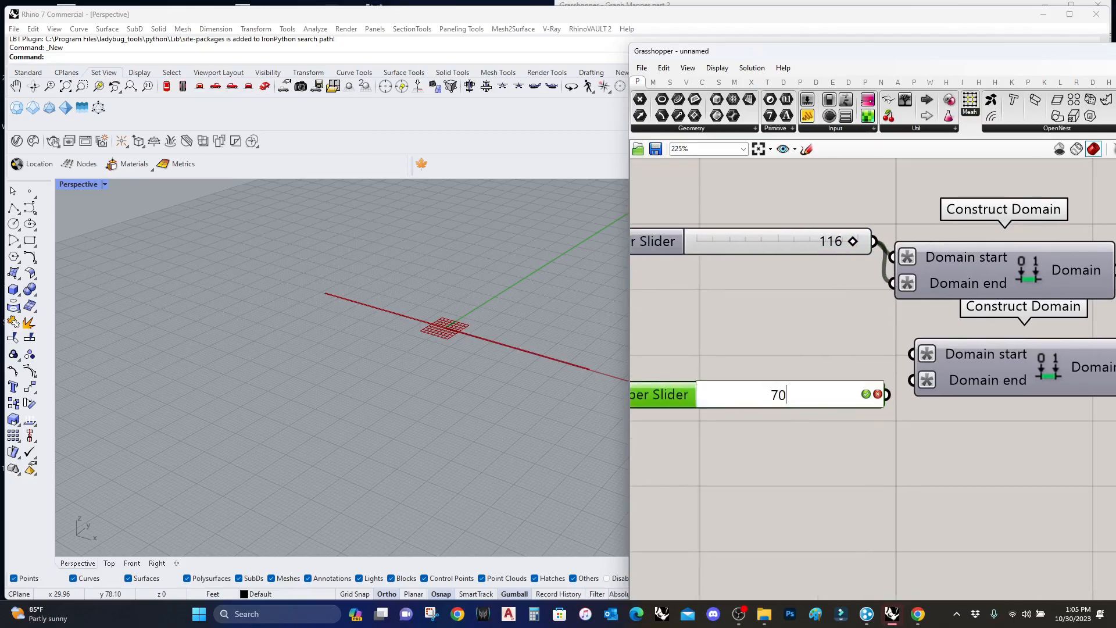
left_click(865, 394)
left_click_drag(886, 394, 912, 353)
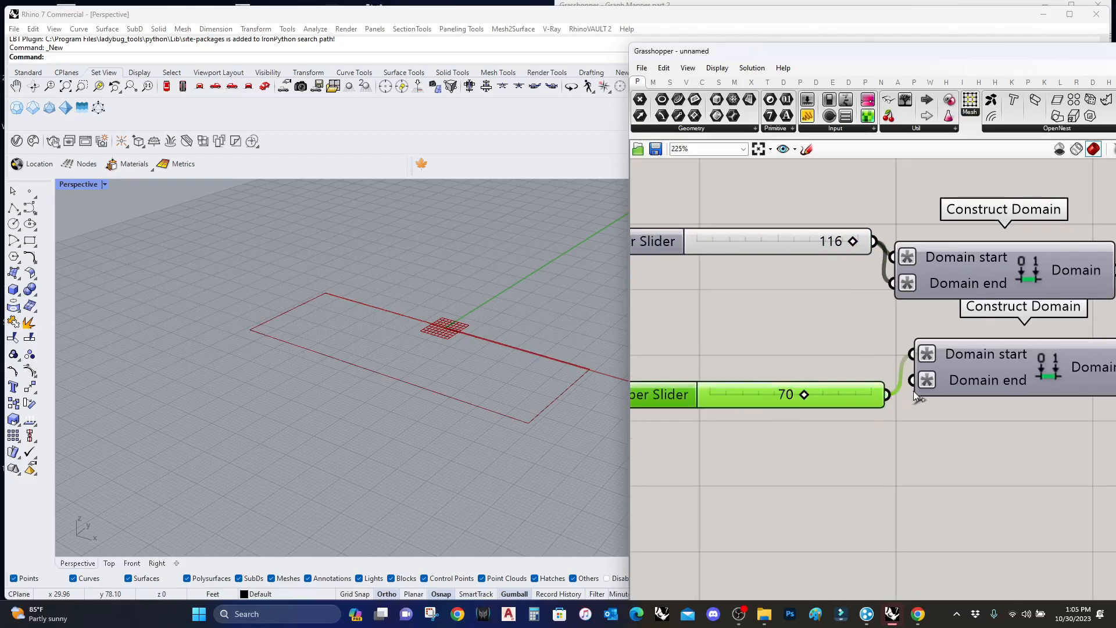
scroll(897, 410, "down", 5)
right_click_drag(968, 431, 828, 403)
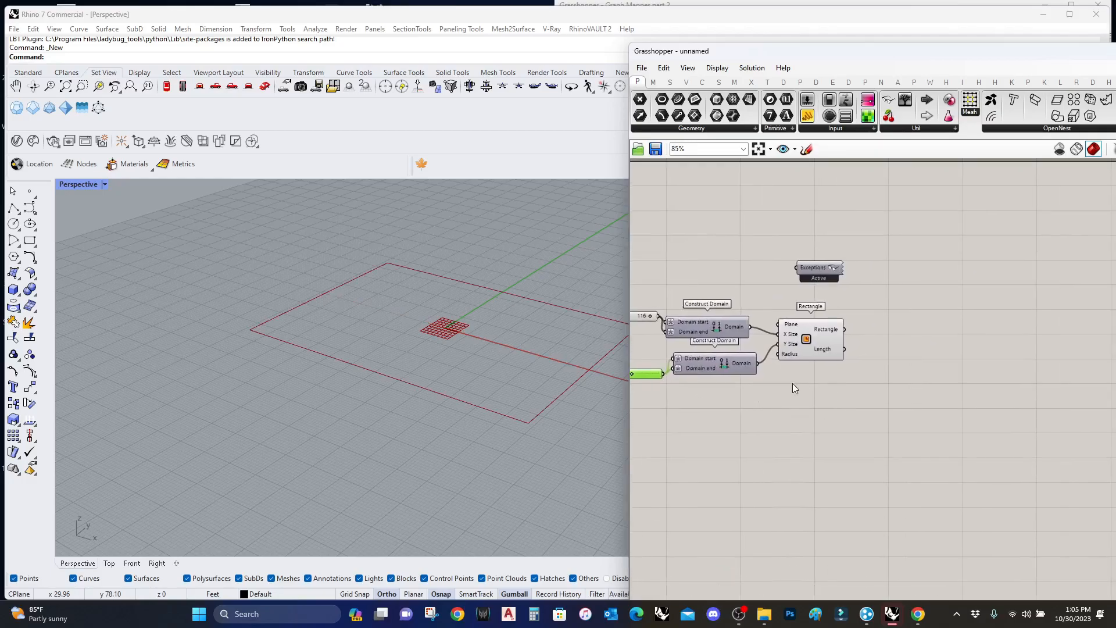
Duplicate the 70 slider below the domains and wire the copy to the Rectangle's Radius input.
scroll(751, 382, "up", 3)
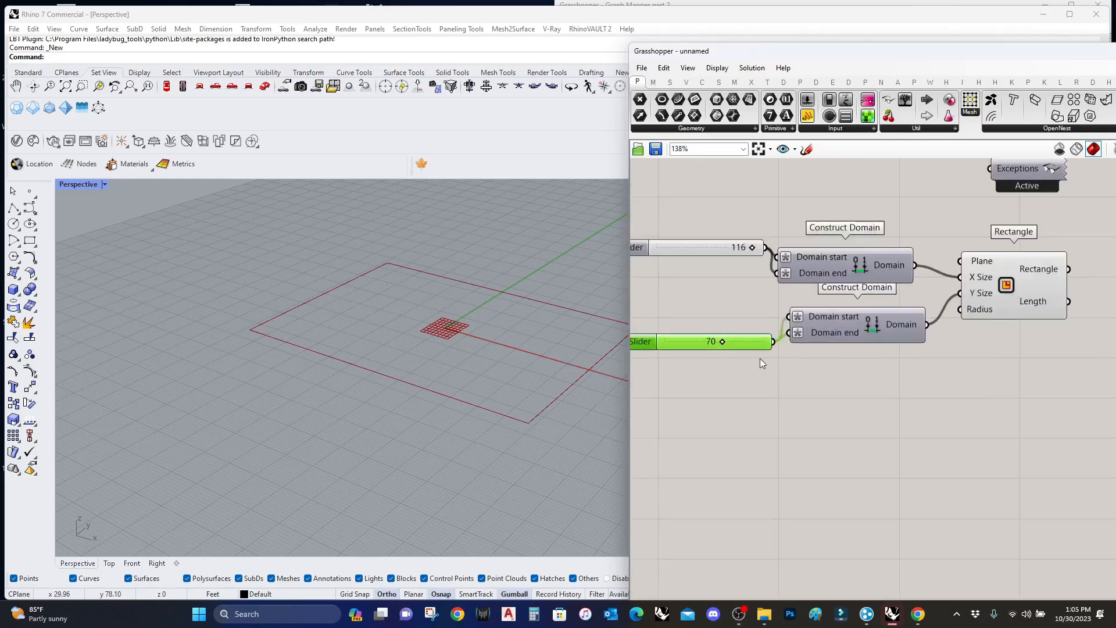
left_click_drag(749, 351, 855, 476, "alt")
left_click_drag(959, 309, 749, 495)
Limit the radius slider to a maximum of 10.
scroll(821, 472, "up", 3)
right_click_drag(756, 478, 860, 428)
double_click(779, 442)
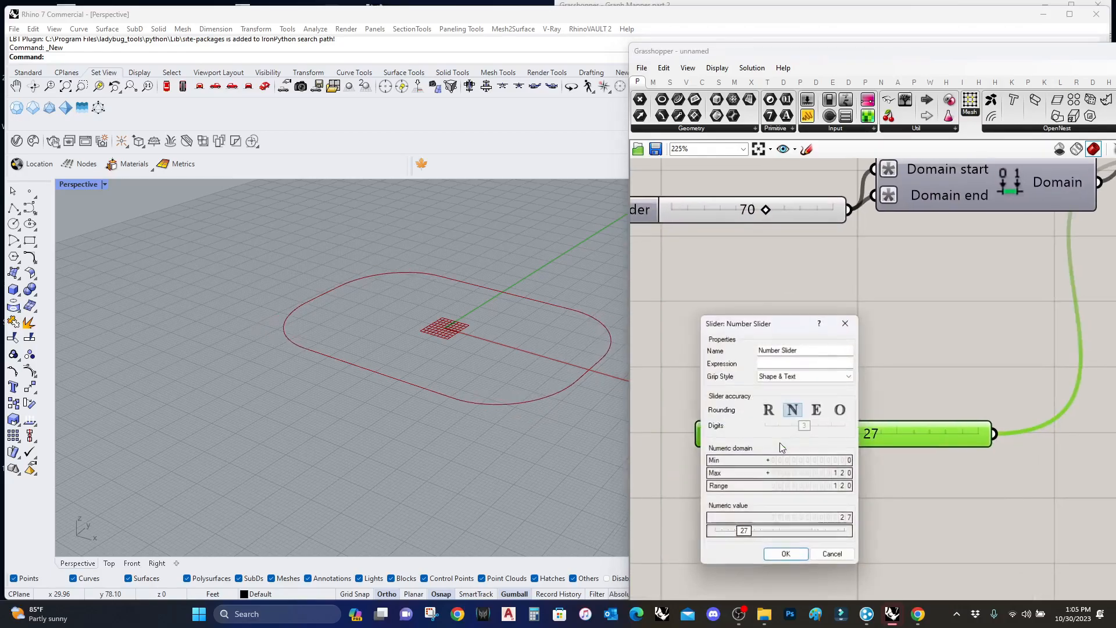
double_click(786, 474)
type("10")
left_click(835, 473)
left_click(785, 554)
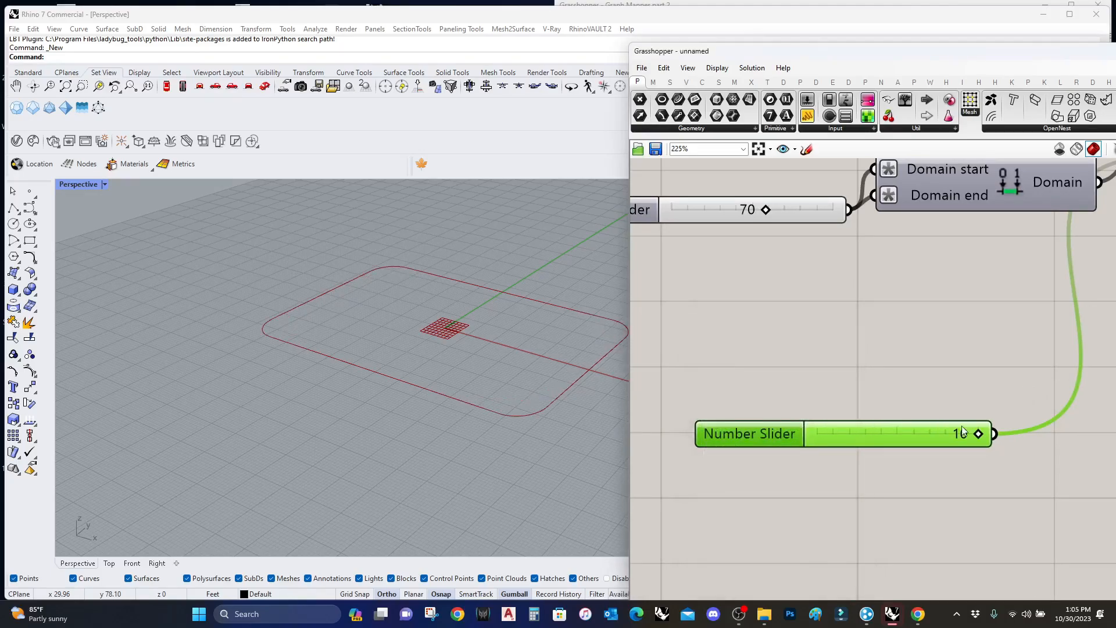
Reduce the rectangle's corner radius to 5.
left_click_drag(978, 434, 956, 442)
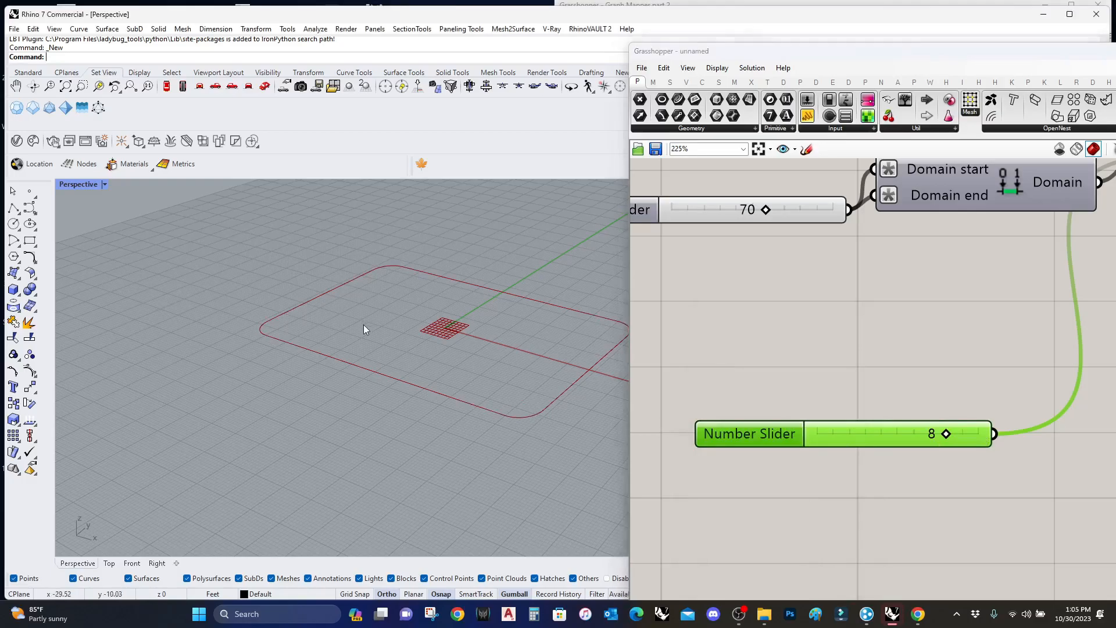
right_click_drag(361, 323, 376, 374)
left_click_drag(945, 434, 913, 435)
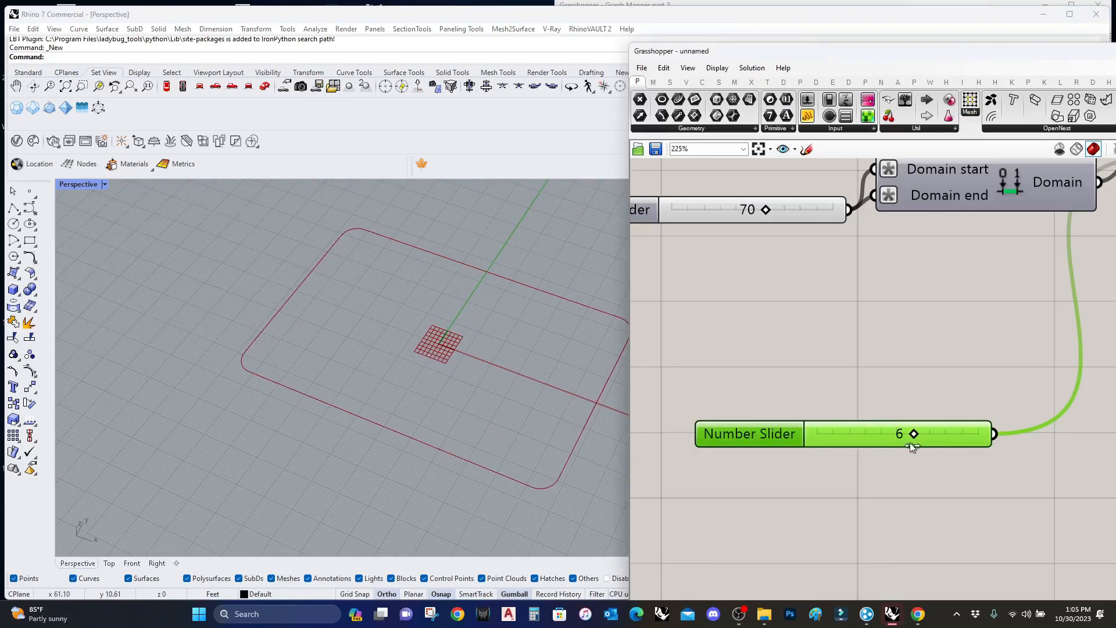
scroll(221, 364, "down", 6)
right_click_drag(950, 323, 832, 364)
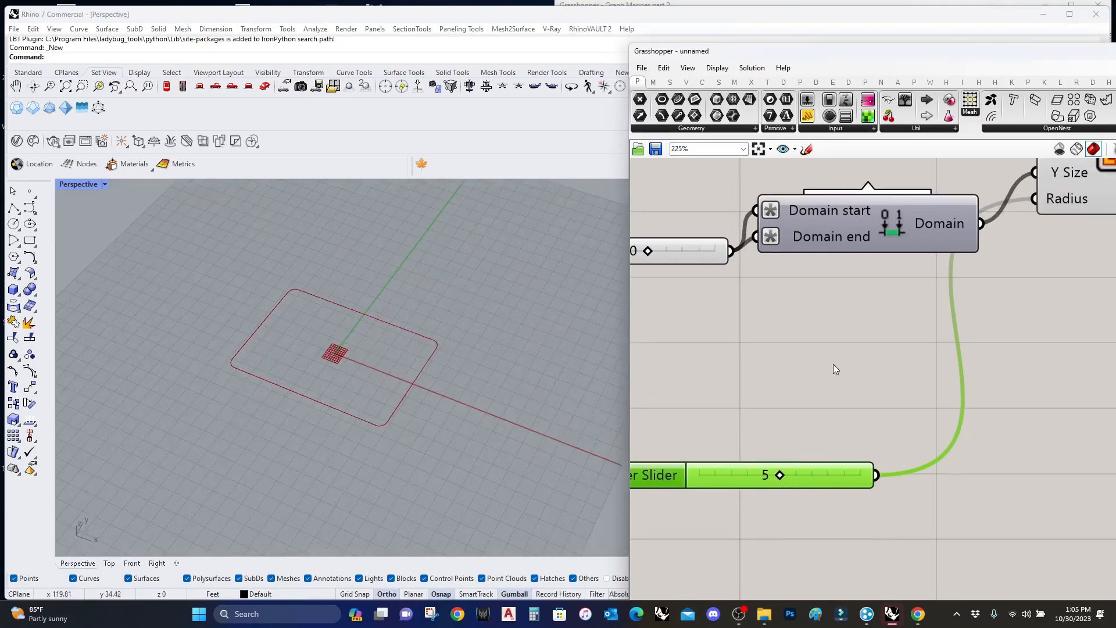
Add a Series component below the Rectangle component.
scroll(846, 330, "down", 5)
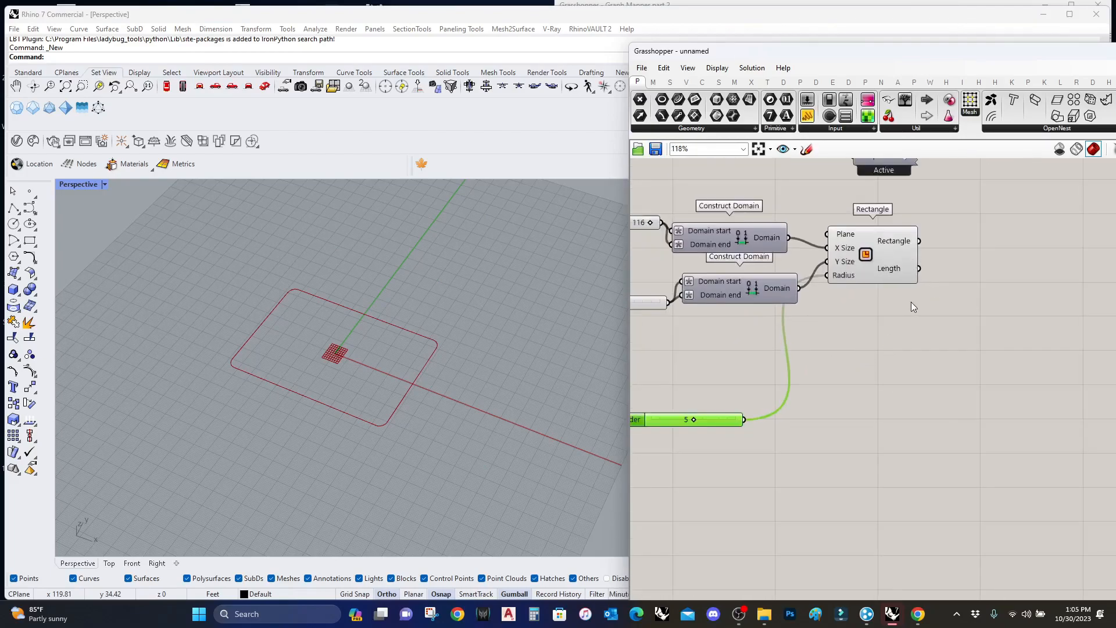
double_click(901, 386)
type("sero")
key("BackSpace")
type("ies")
key("Return")
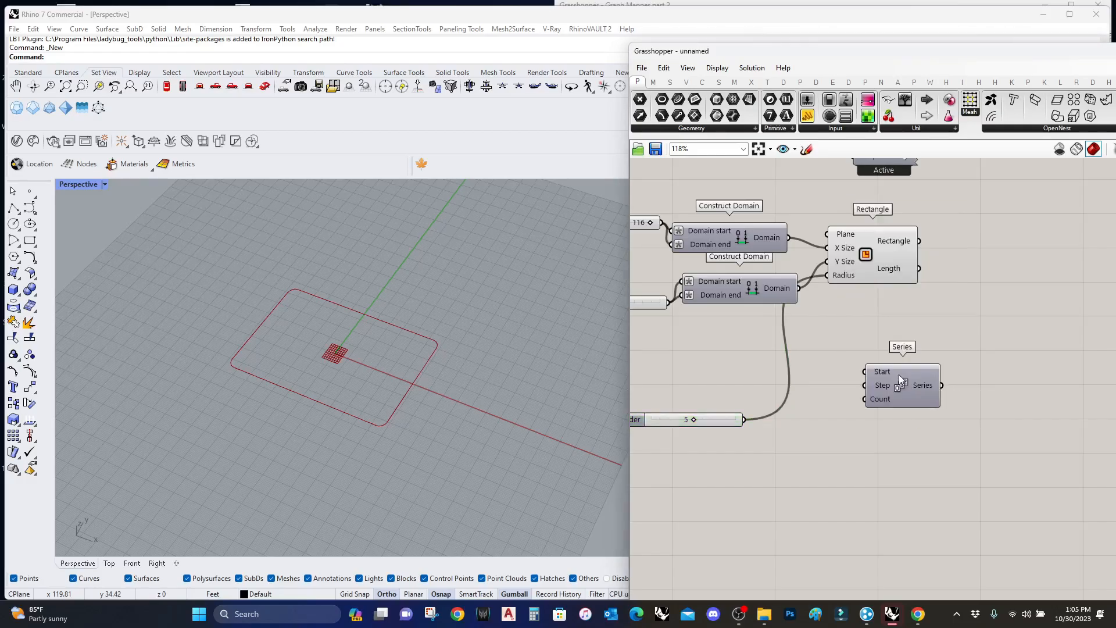
Duplicate the radius slider for the Series component and set the copy's maximum to 35.
right_click_drag(884, 416, 915, 400)
left_click(767, 399)
key("ctrl+c")
key("ctrl+v")
double_click(745, 446)
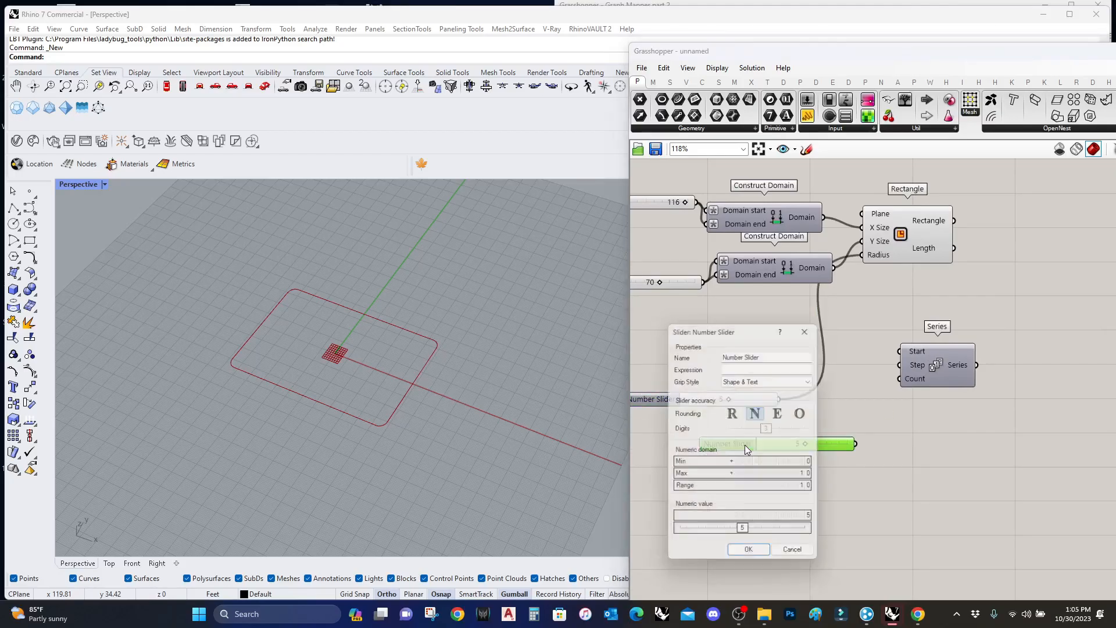
double_click(773, 475)
type("12")
left_click_drag(750, 477, 724, 476)
type("2")
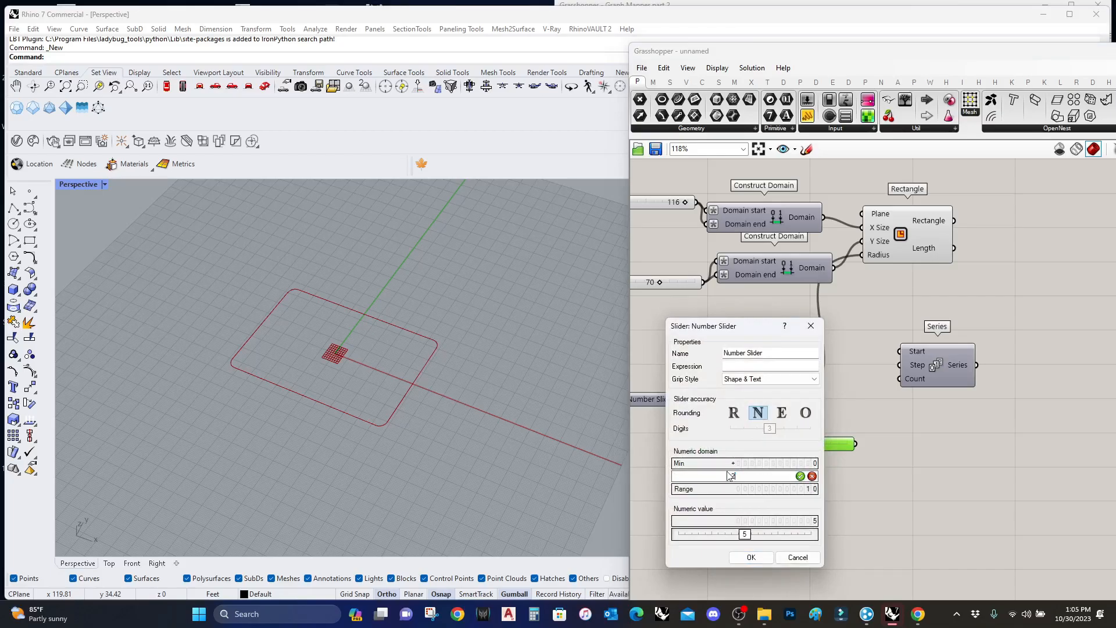
type("35")
key("Return")
left_click(747, 558)
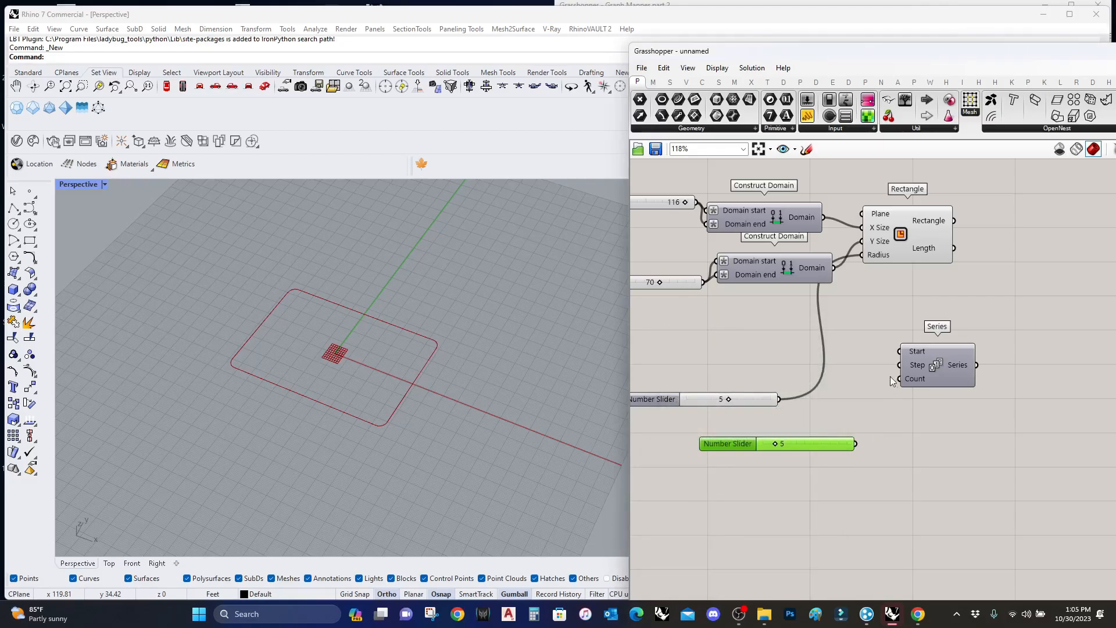
Feed the Series Step input from the new slider set to 12 and the Count input from a duplicate set to 35.
left_click(863, 447)
left_click_drag(884, 388, 899, 365)
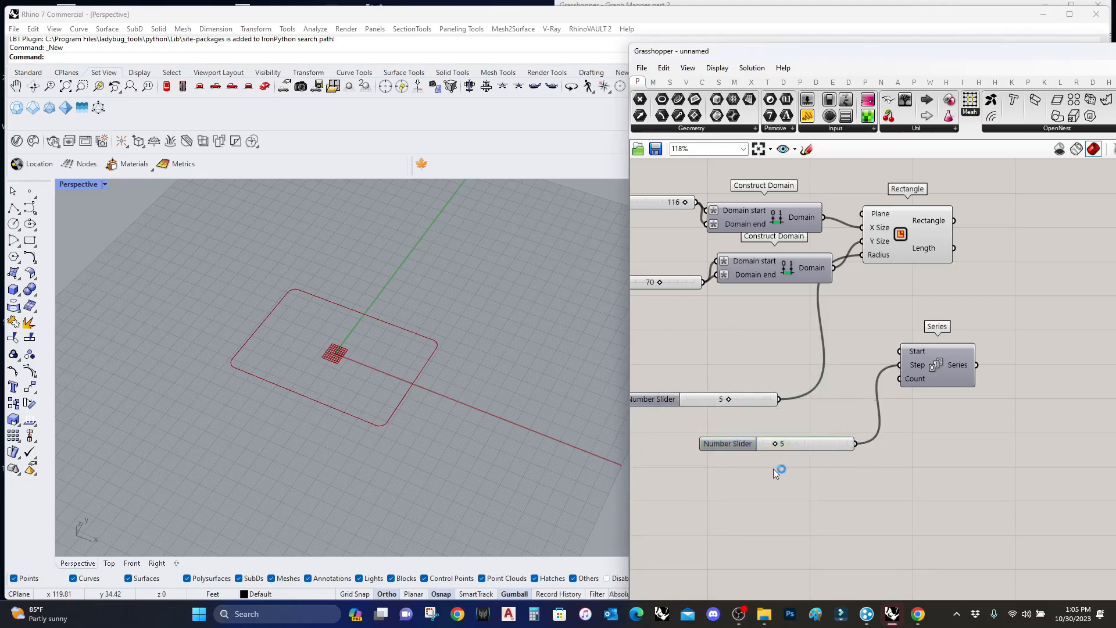
left_click_drag(777, 443, 794, 453)
double_click(838, 448)
left_click(809, 453)
left_click(820, 440)
left_click_drag(820, 439, 968, 488, "alt")
left_click_drag(898, 393, 867, 485)
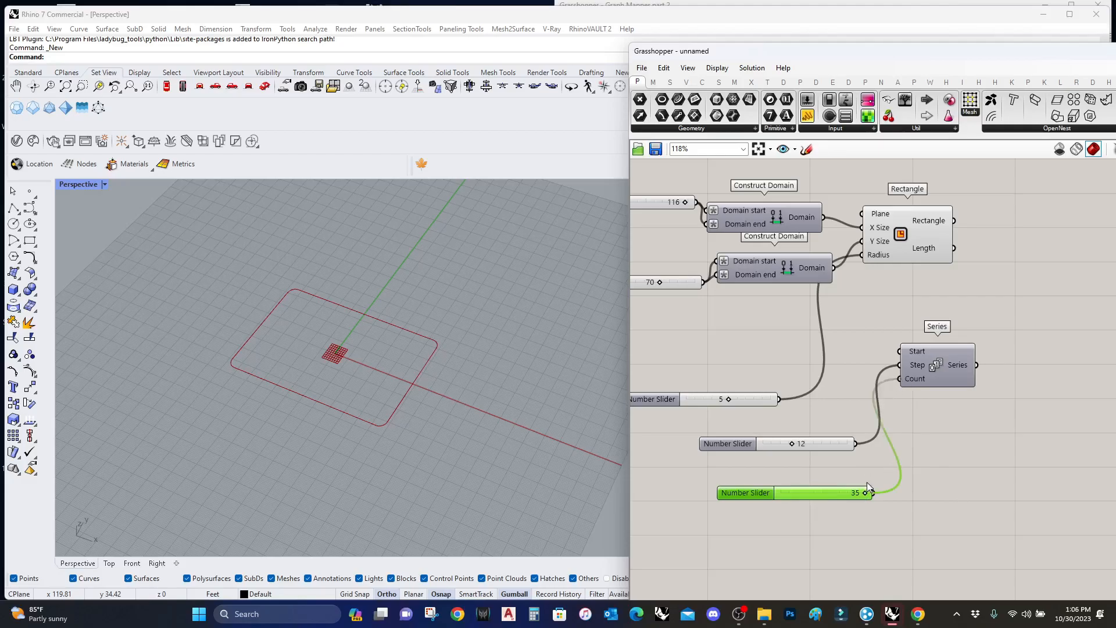
Add a Move component beside the Series component.
right_click_drag(1019, 345, 847, 386)
scroll(847, 386, "down", 2)
double_click(865, 379)
type("move")
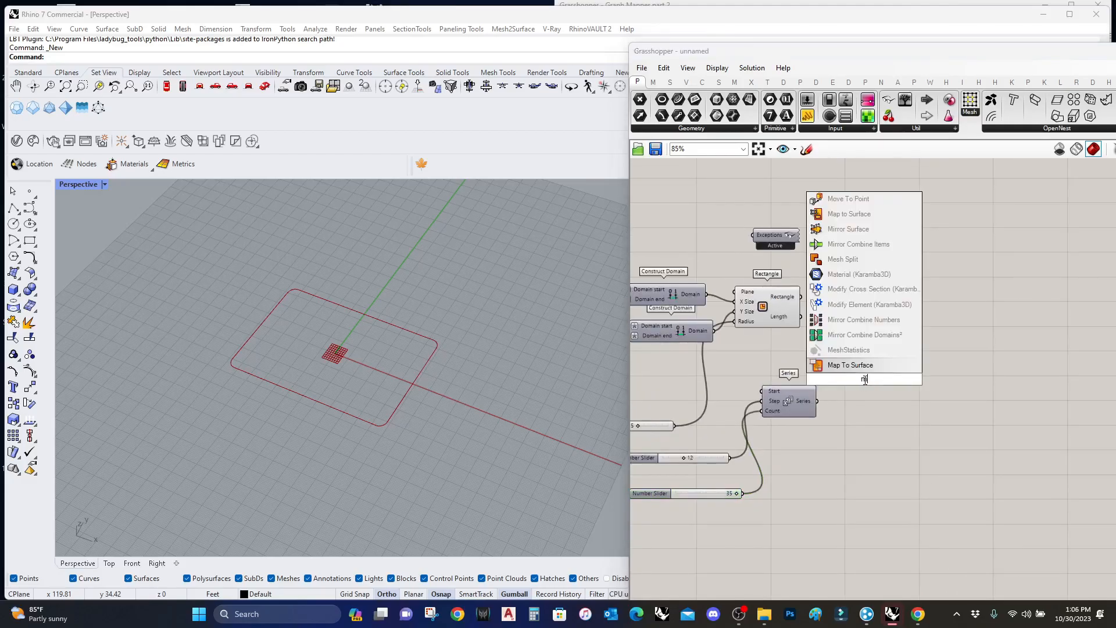
key("Return")
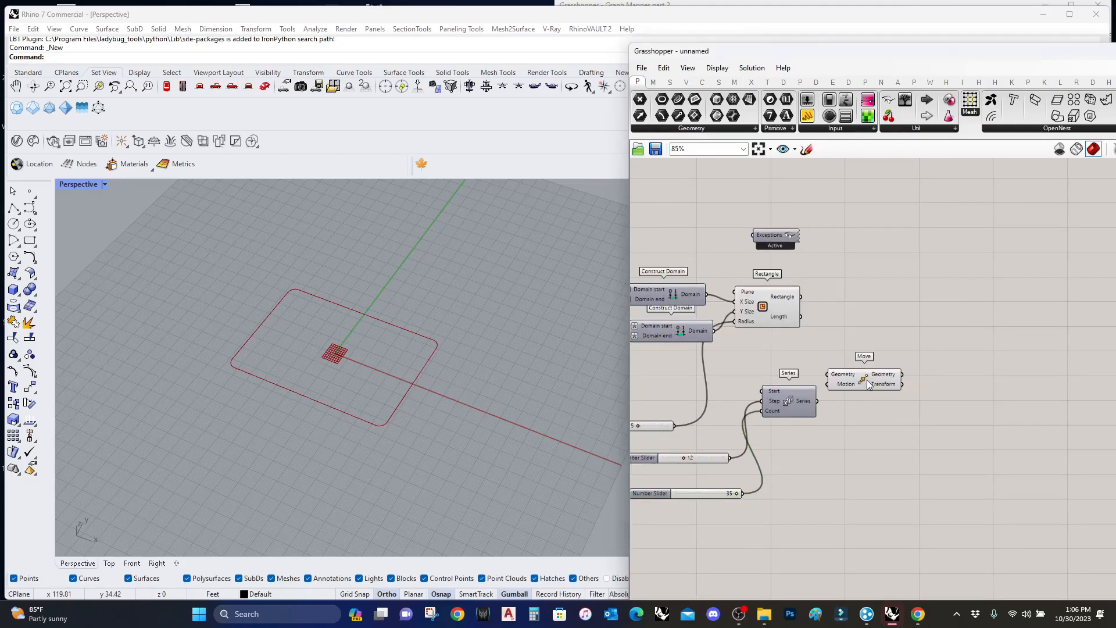
Add a Unit Z vector component between the Series and Move components.
scroll(777, 394, "up", 3)
double_click(940, 396)
type("z")
left_click(936, 385)
Wire the Series through Unit Z into Move's Motion input and the Rectangle into its Geometry input, spacing out the components.
left_click_drag(875, 398, 854, 408)
left_click_drag(1016, 358, 1072, 347)
left_click_drag(1006, 397, 822, 208)
scroll(274, 409, "down", 4)
scroll(1025, 445, "down", 4)
right_click_drag(1024, 440, 818, 430)
left_click_drag(834, 401, 858, 390)
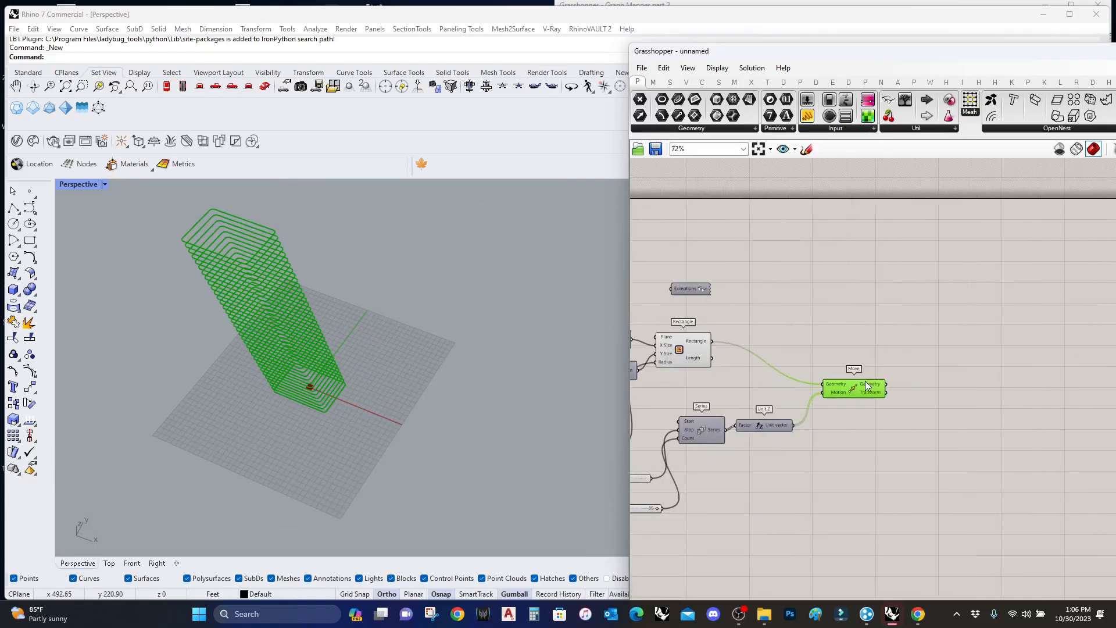
right_click_drag(235, 280, 218, 270)
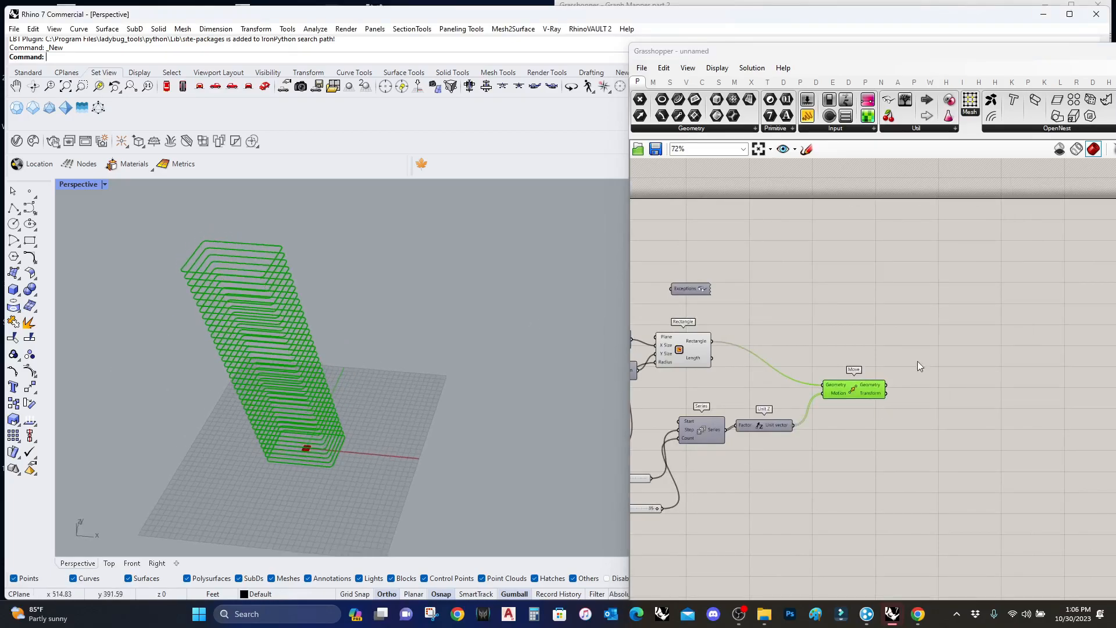
Add an Evaluate Curve component and wire the Move component's Geometry output into its Curve input.
scroll(831, 375, "up", 4)
double_click(843, 375)
type("5")
key("BackSpace")
type("evalu")
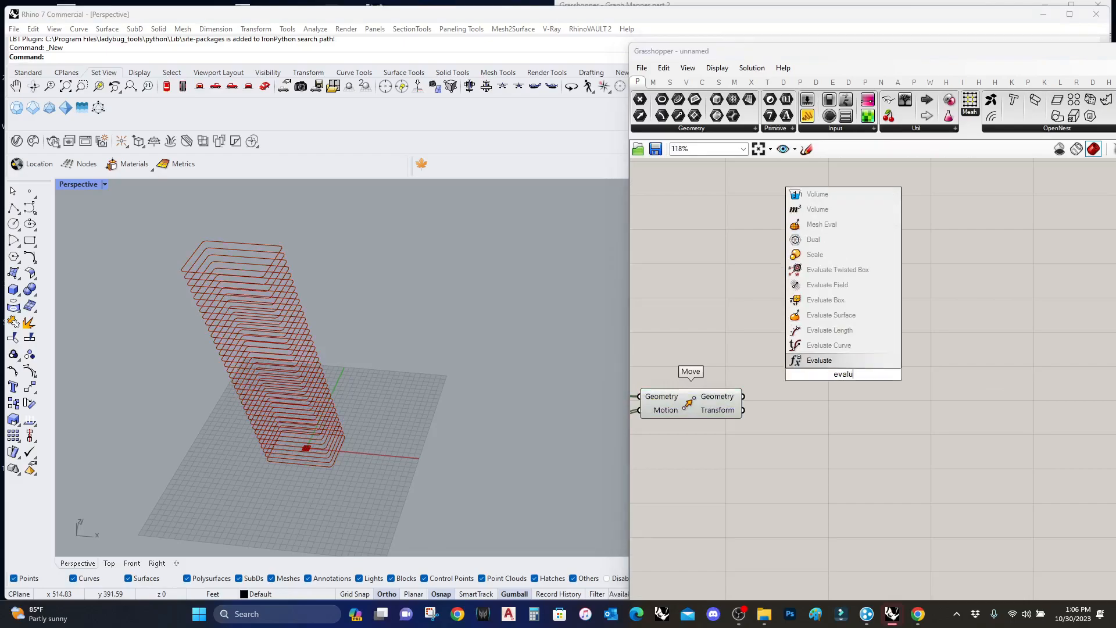
left_click(828, 344)
left_click_drag(743, 396, 794, 364)
Reparameterize the Curve input of the Evaluate Curve component.
scroll(784, 366, "up", 3)
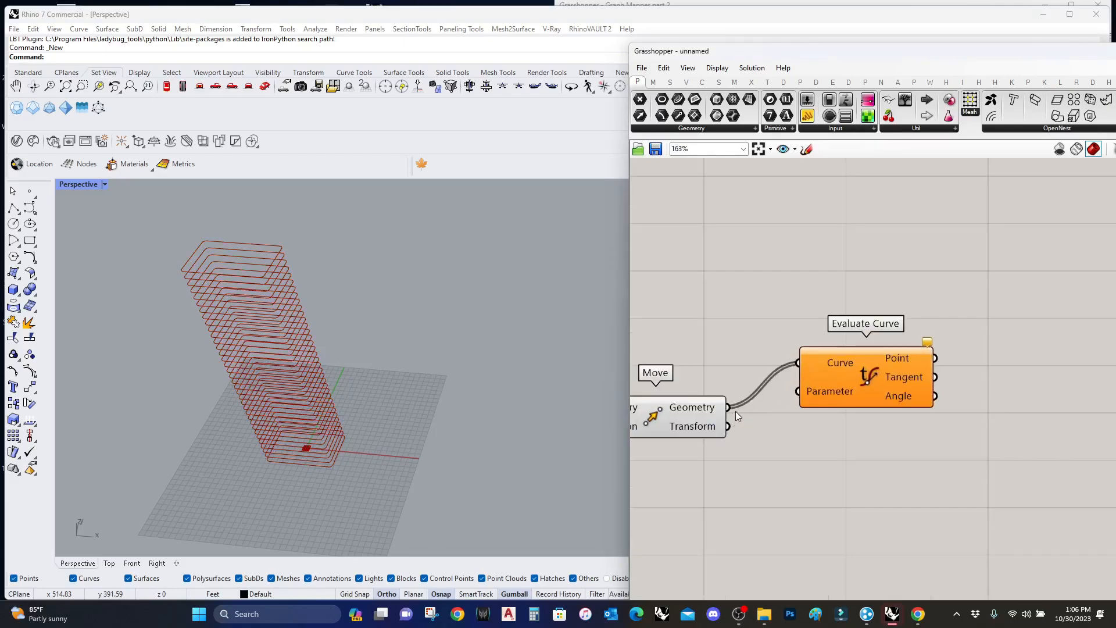
right_click(812, 365)
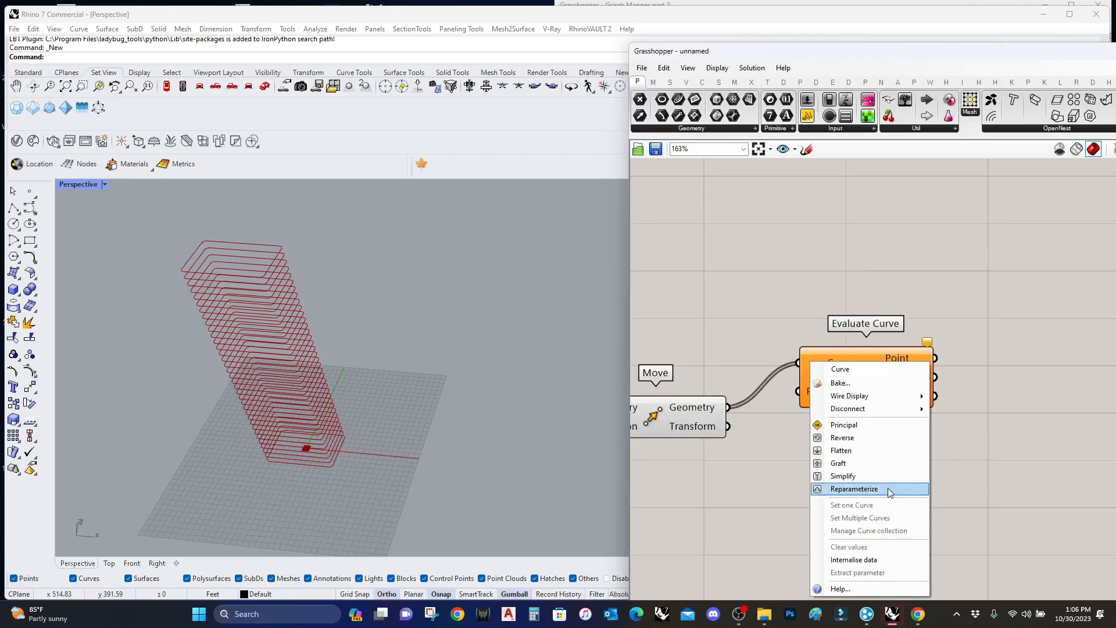
left_click(854, 488)
right_click_drag(266, 300, 254, 315)
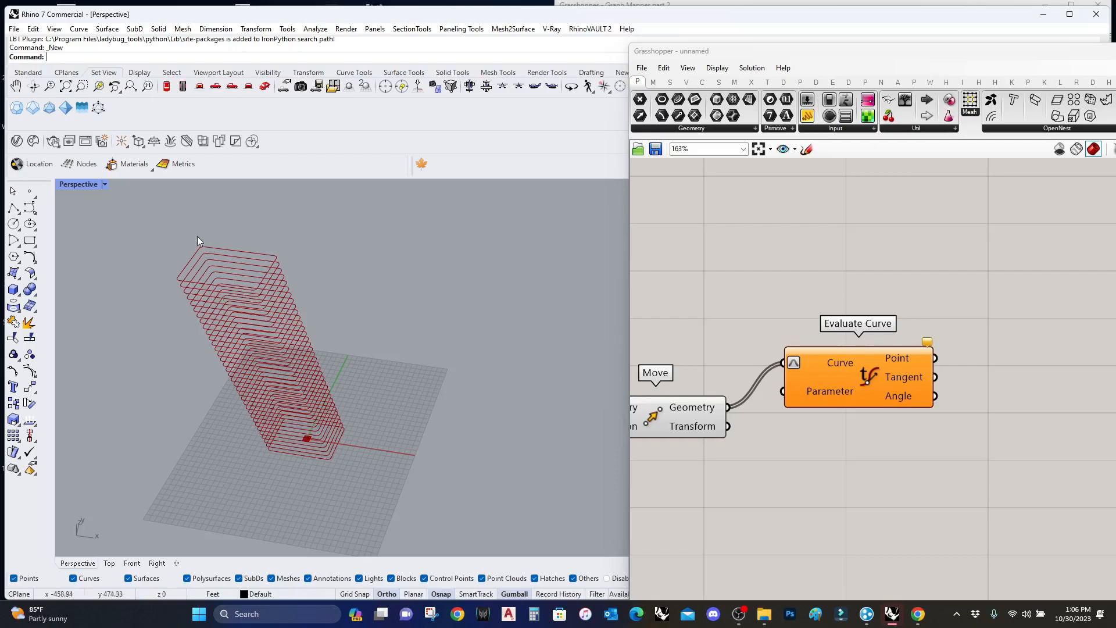
Check the moved curves' lengths by wiring Move's Geometry output through a Length component into a Panel.
left_click_drag(807, 116, 826, 199)
double_click(745, 269)
type("length")
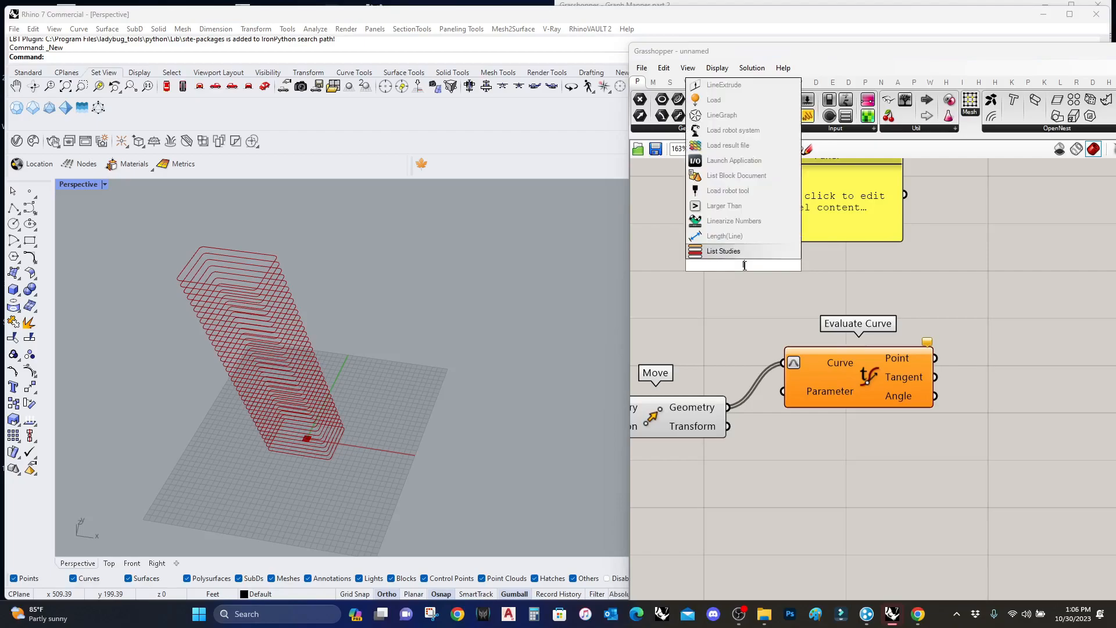
left_click(716, 251)
left_click_drag(688, 265, 728, 407)
left_click_drag(751, 207, 790, 207)
left_click_drag(799, 265, 789, 194)
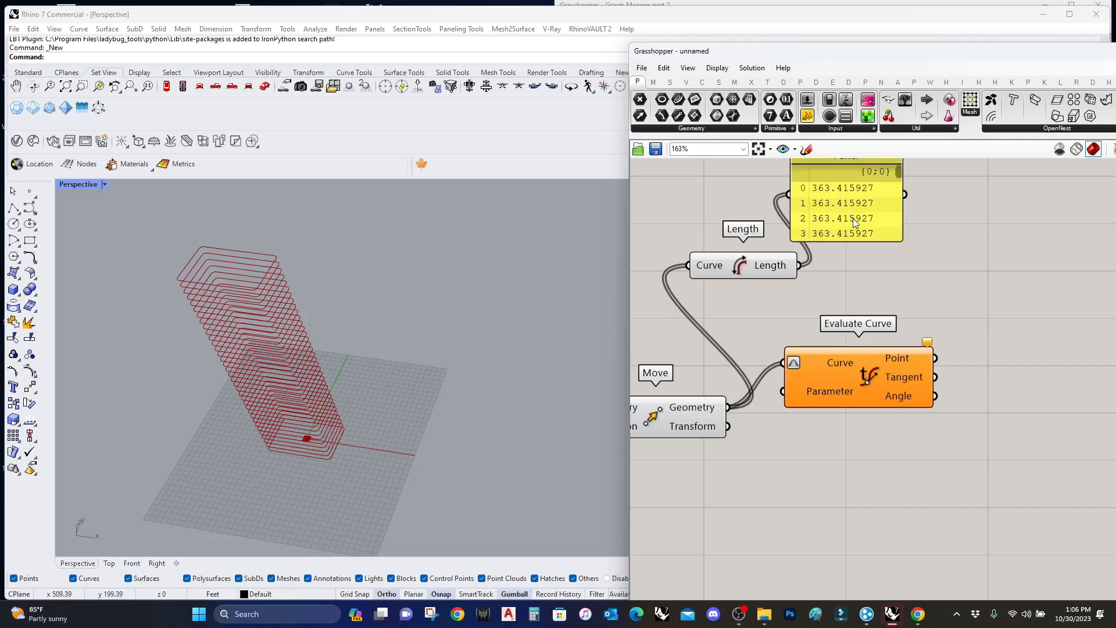
Delete the Panel and the Length component.
left_click_drag(853, 221, 913, 223)
key("Delete")
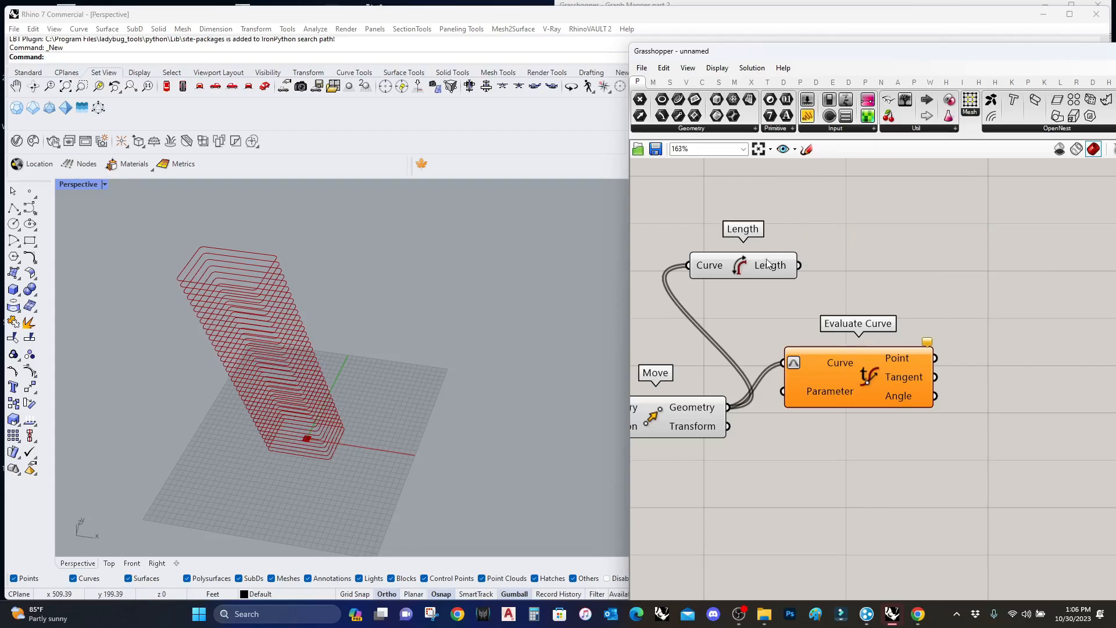
left_click(773, 259)
key("Delete")
Space Evaluate Curve away from Move and add a List Length component fed by Move's Geometry output.
right_click_drag(694, 426, 713, 358)
left_click_drag(872, 323, 948, 341)
right_click_drag(758, 501, 848, 358)
scroll(769, 389, "down", 3)
scroll(768, 388, "up", 1)
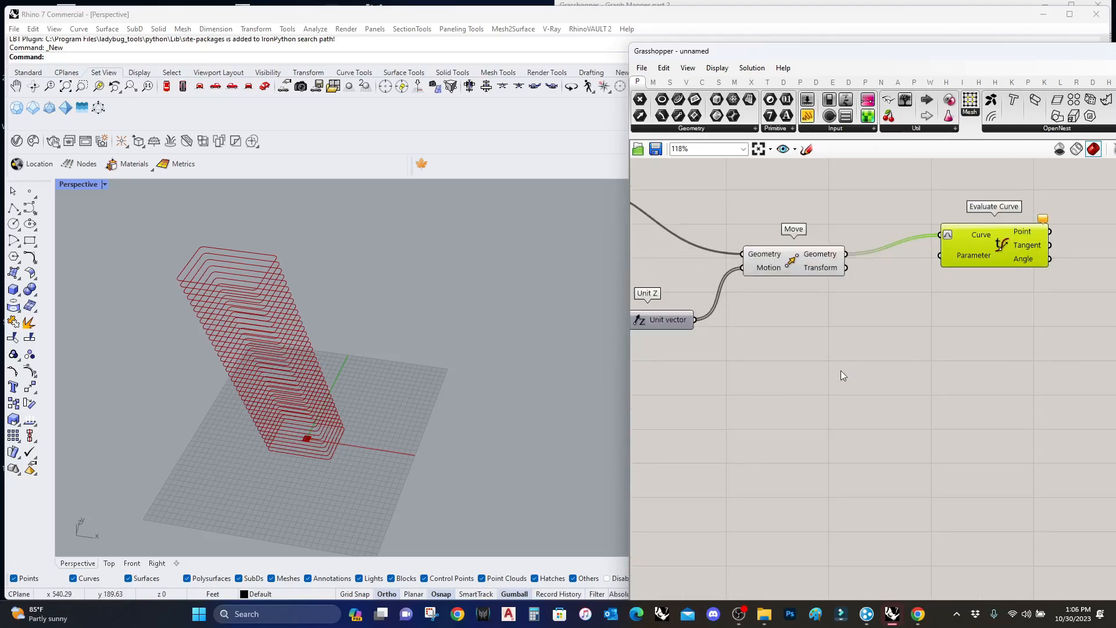
double_click(835, 393)
type("lis lenggh")
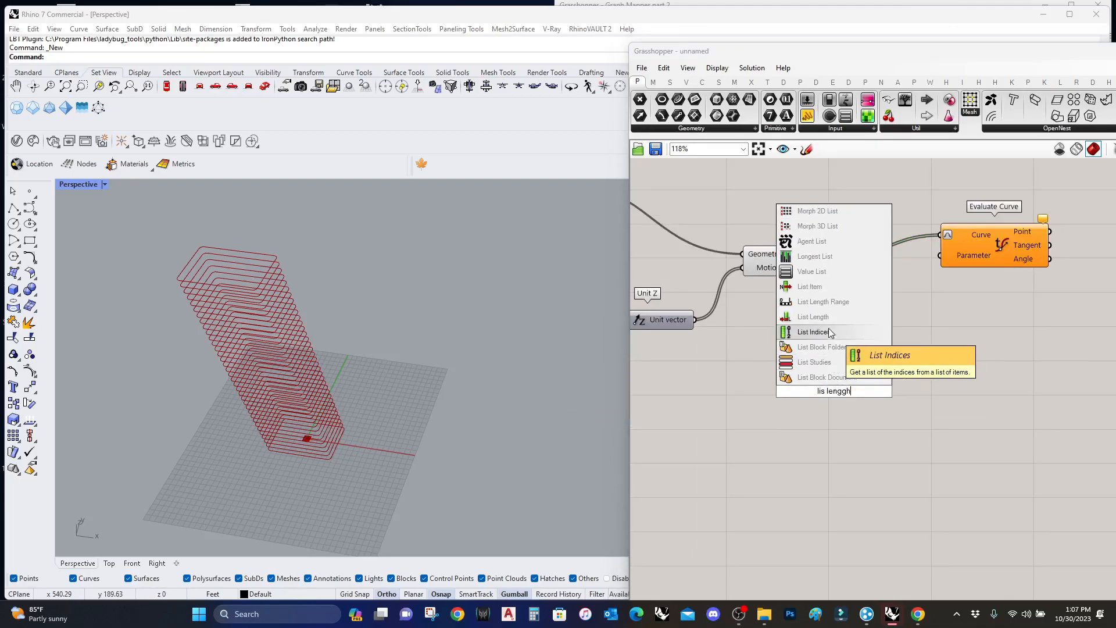
left_click(828, 328)
mouse_move(847, 254)
left_mouse_down()
mouse_move(815, 391)
mouse_move(833, 256)
left_mouse_up()
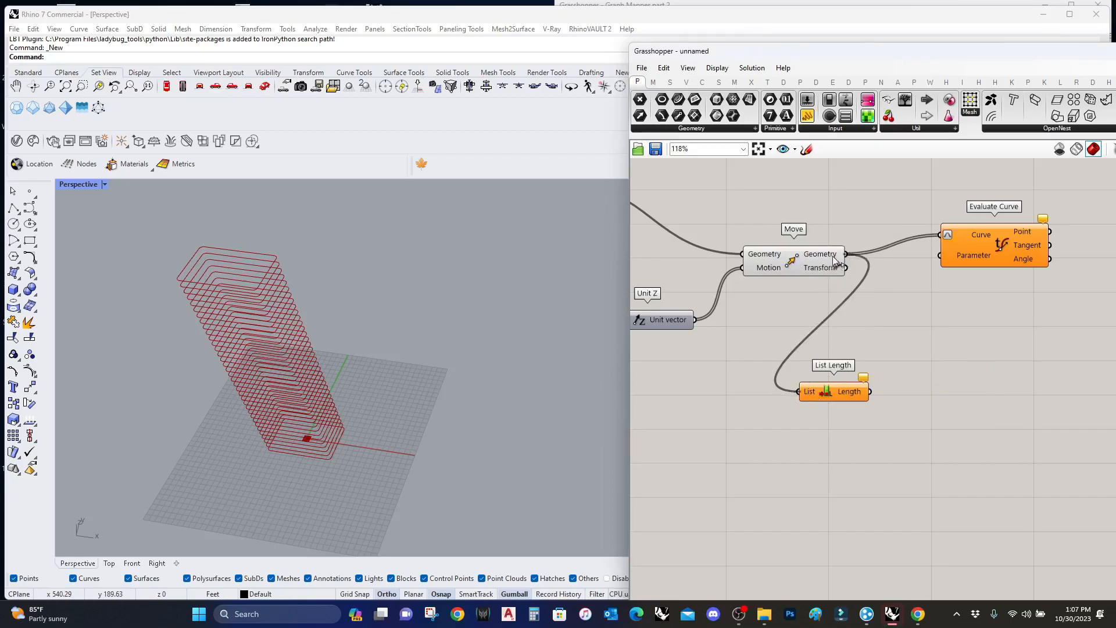
Add a Range component beside List Length and wire List Length's Length output into its Steps input.
right_click_drag(789, 521, 765, 488)
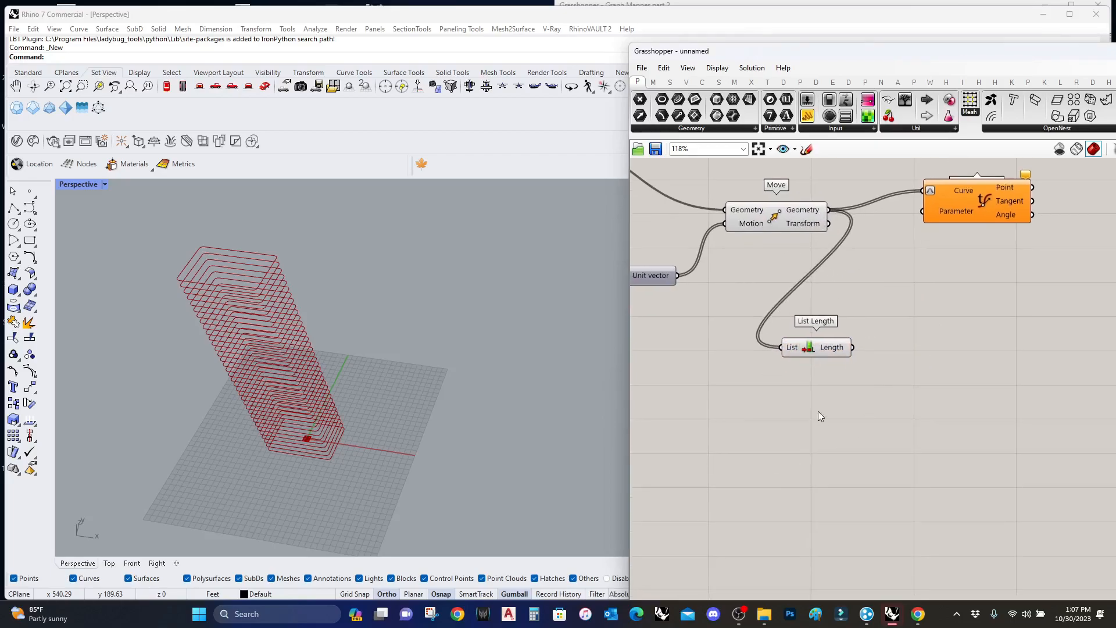
double_click(829, 426)
type("range")
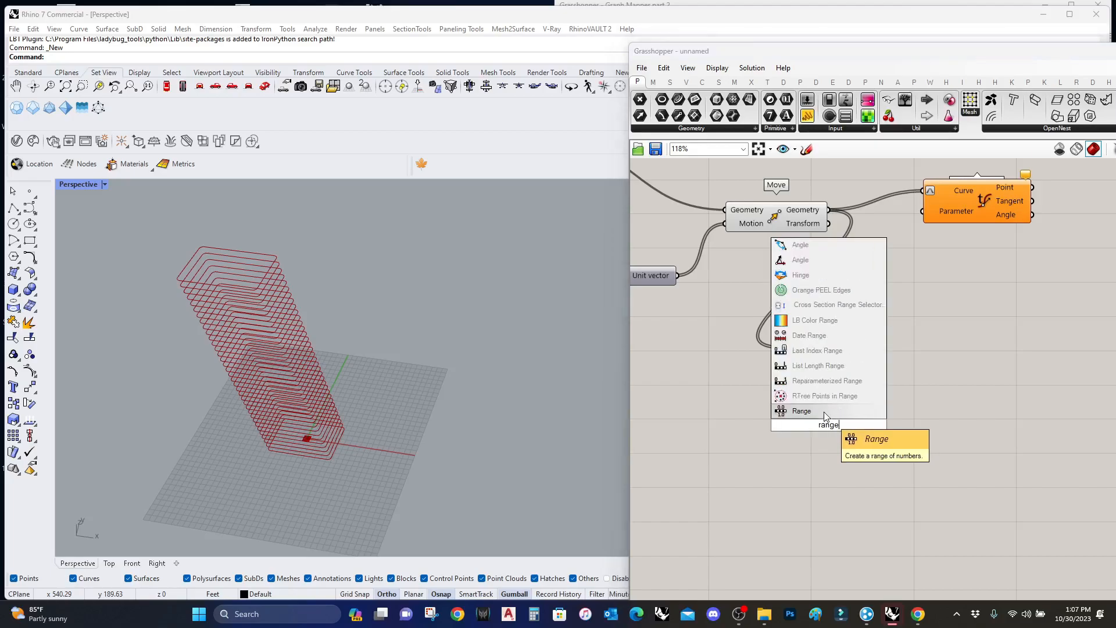
left_click(811, 412)
scroll(812, 420, "up", 3)
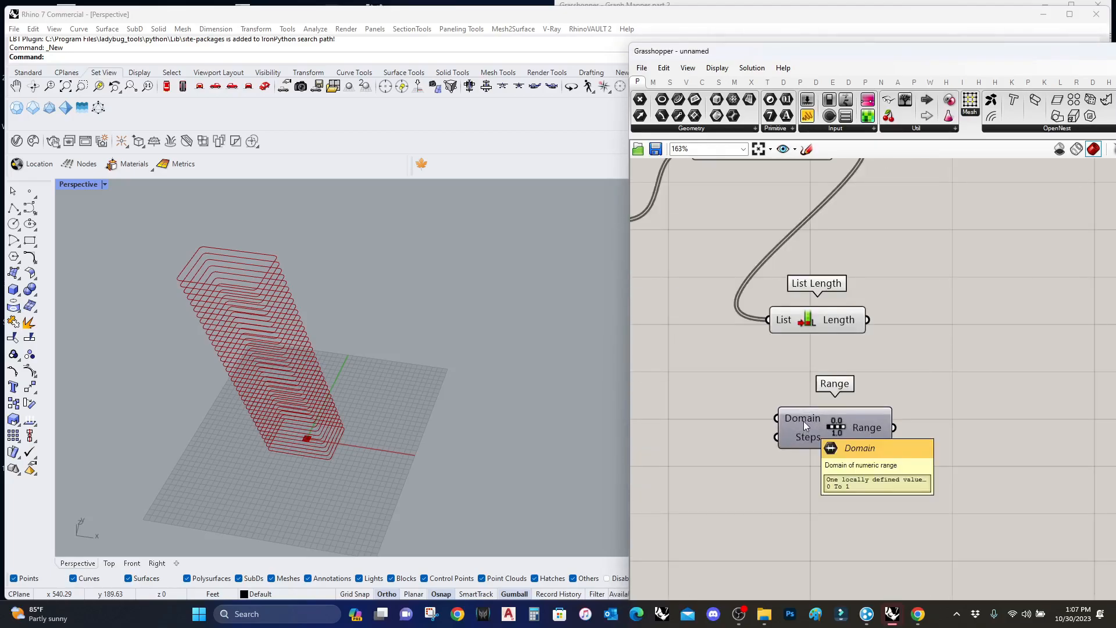
mouse_move(801, 438)
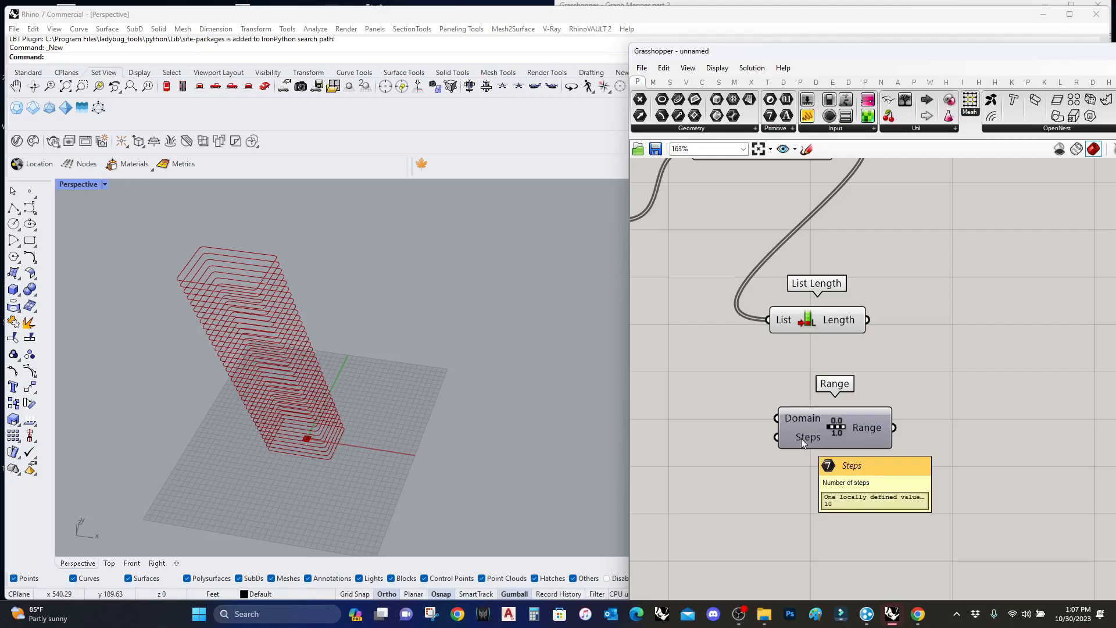
left_click_drag(798, 439, 930, 419)
left_click_drag(867, 319, 896, 419)
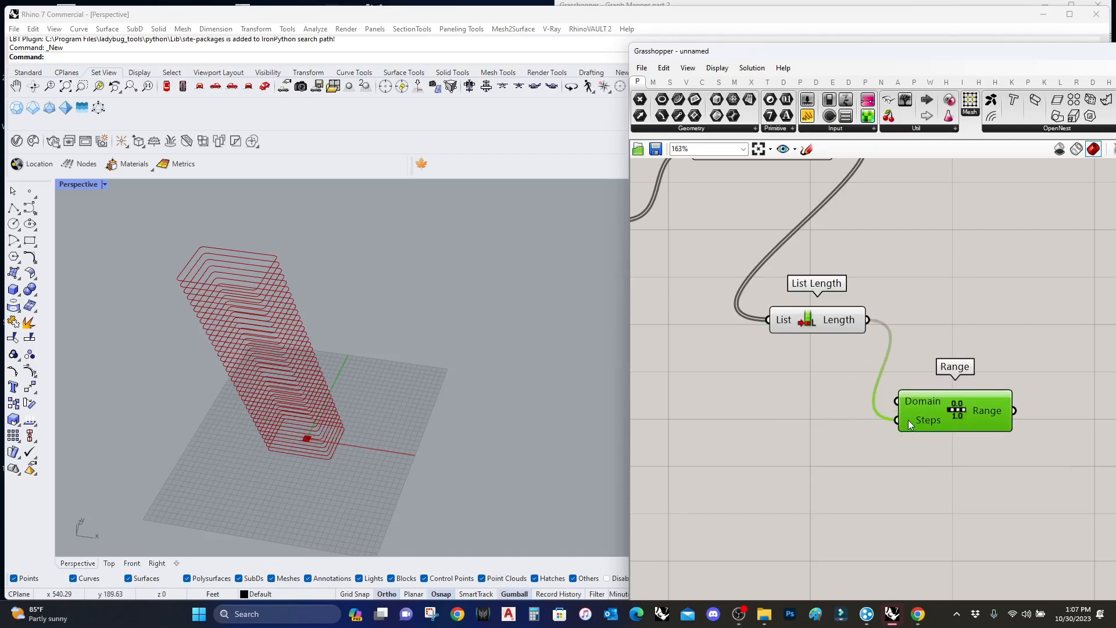
Apply an expression that subtracts from x to the Steps input of the Range component.
right_click(908, 419)
mouse_move(950, 493)
left_click(849, 506)
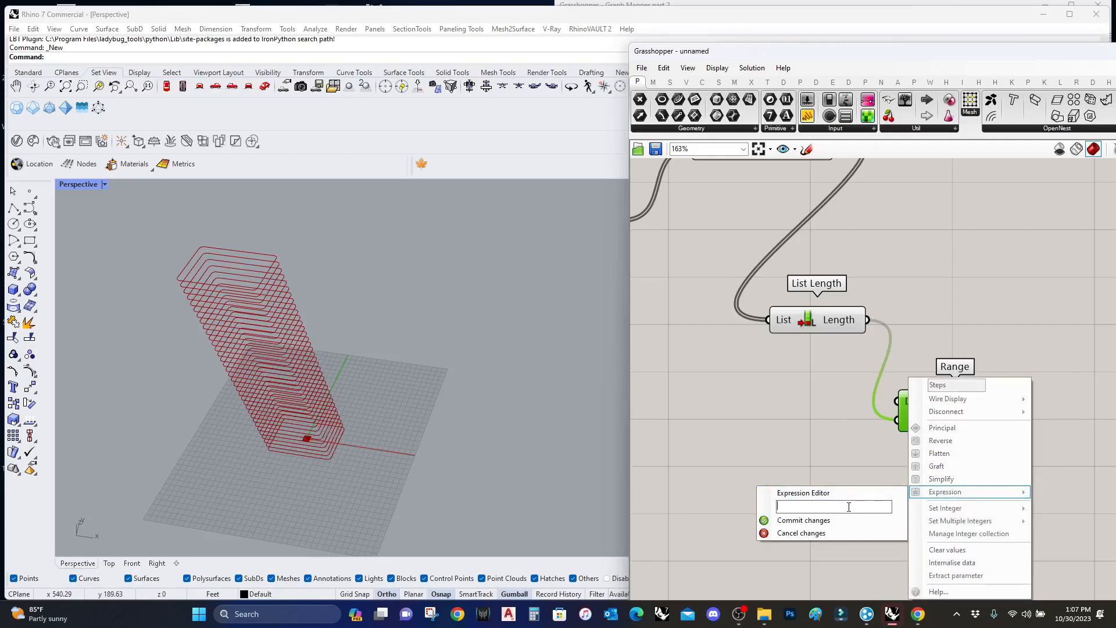
key("Down")
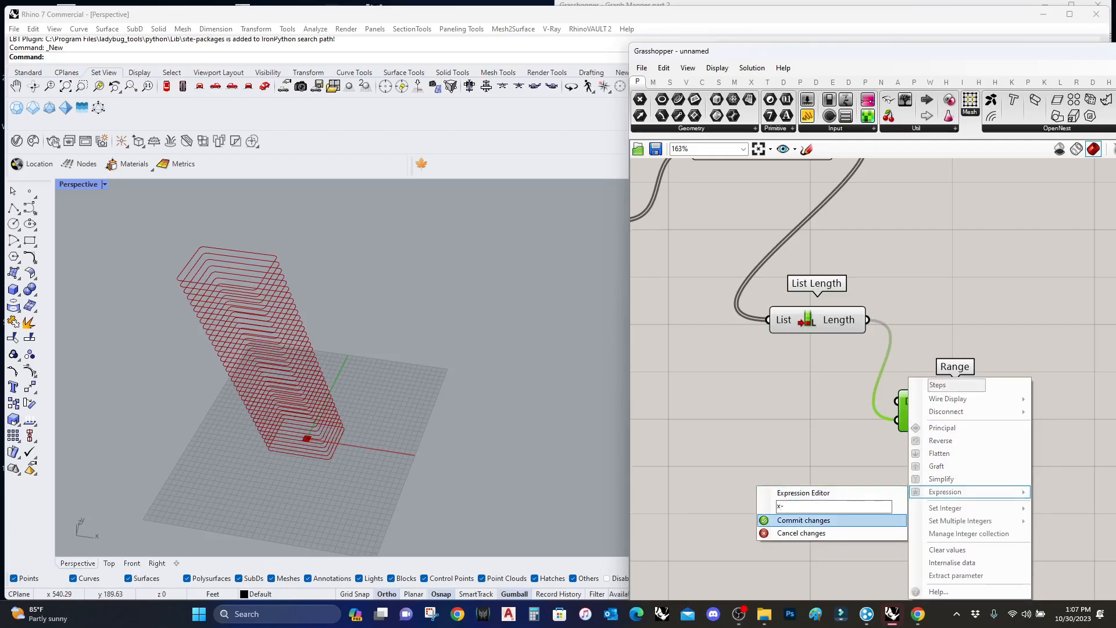
left_click(817, 521)
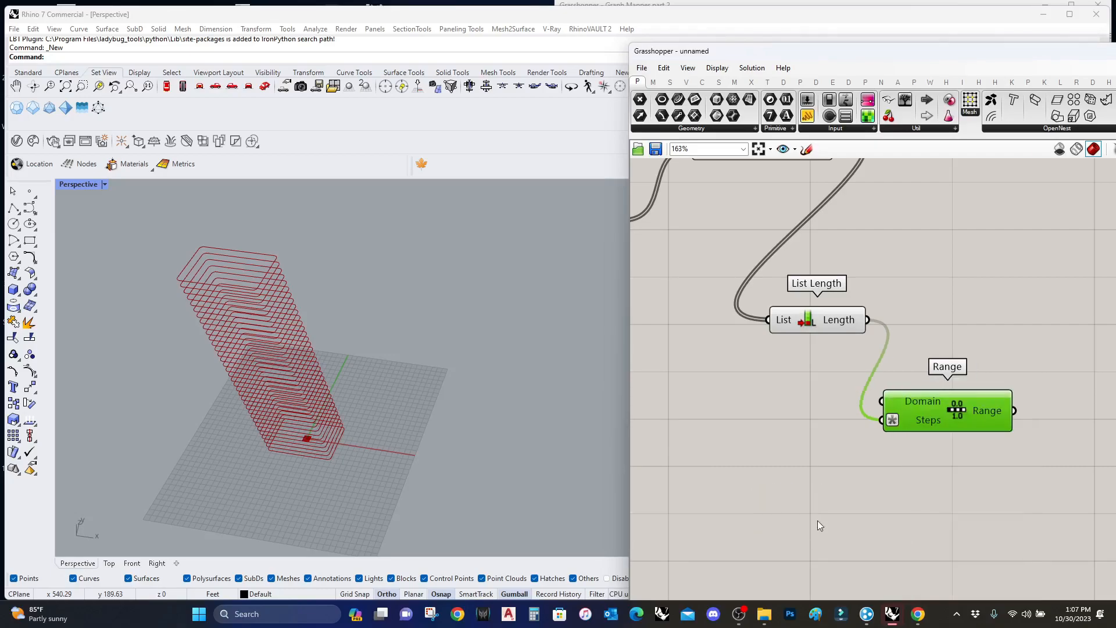
Make room below Evaluate Curve, add a Graph Mapper there, and wire the Range output into it.
scroll(817, 521, "down", 3)
right_click_drag(912, 449, 840, 437)
left_click_drag(867, 294, 920, 284)
double_click(899, 393)
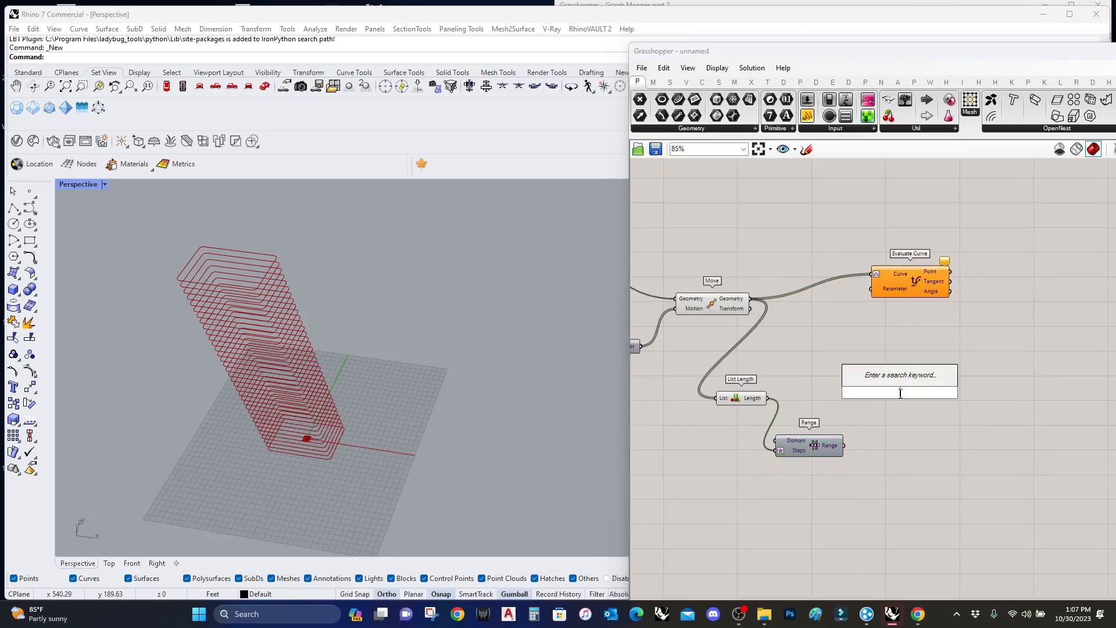
type("grap")
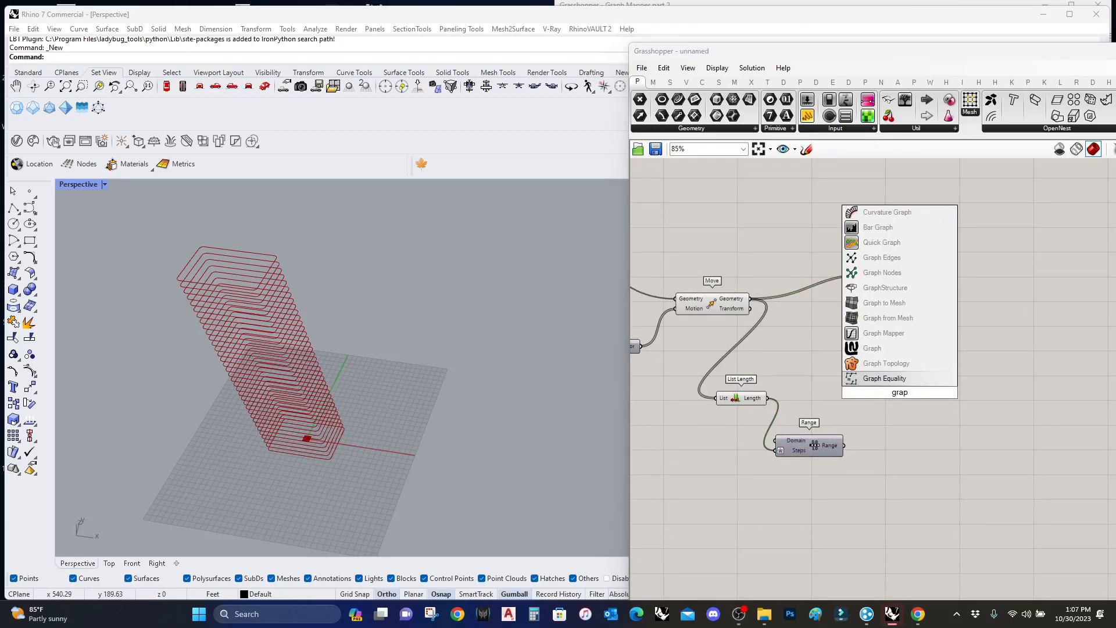
type("h mapp")
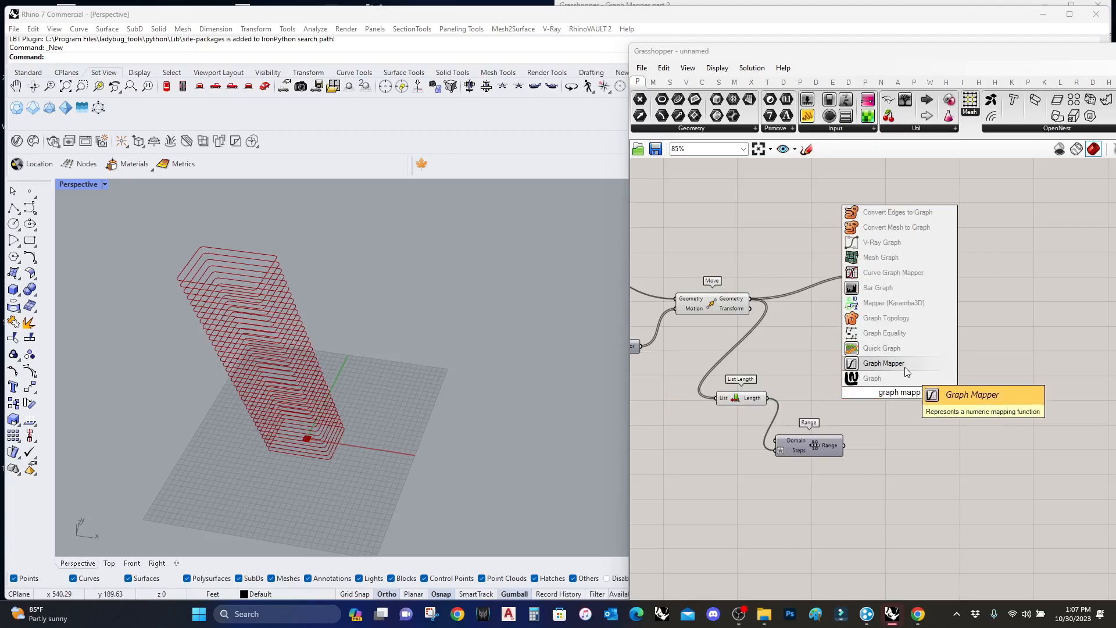
left_click(905, 367)
scroll(854, 389, "up", 1)
left_click_drag(858, 400, 838, 454)
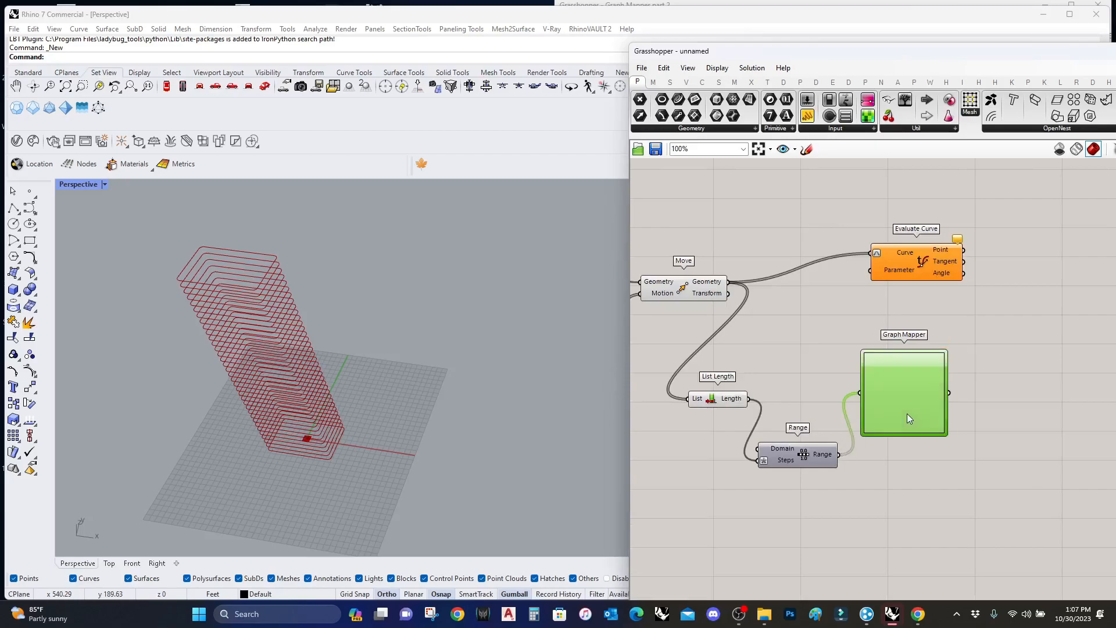
Set the Graph Mapper's graph type to Sine and reshape it into about three low waves.
right_click(907, 415)
mouse_move(955, 558)
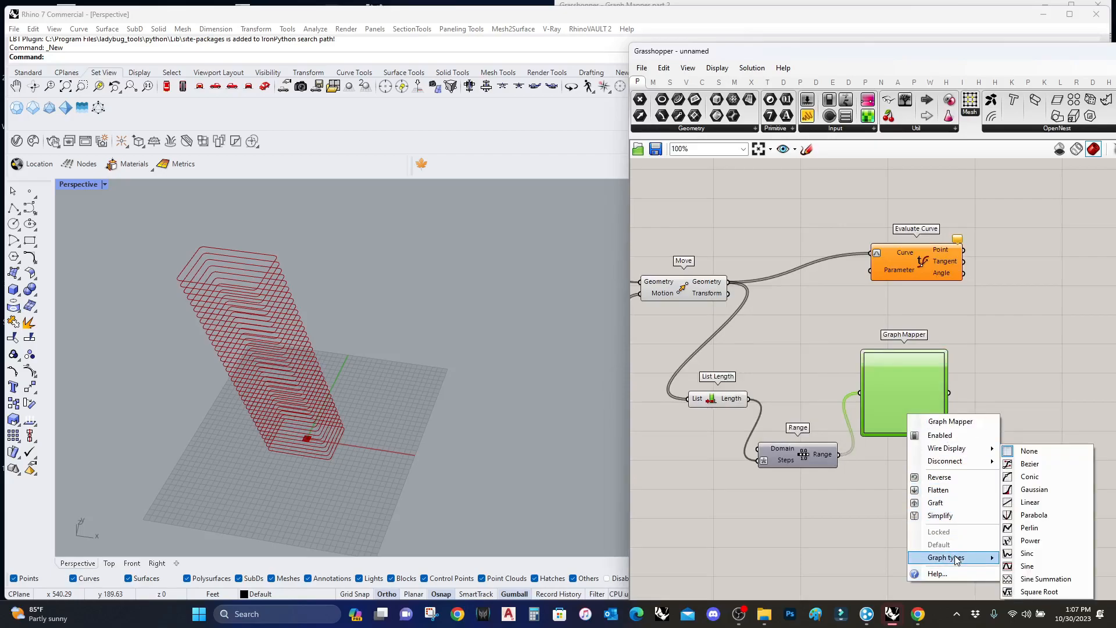
left_click(1027, 565)
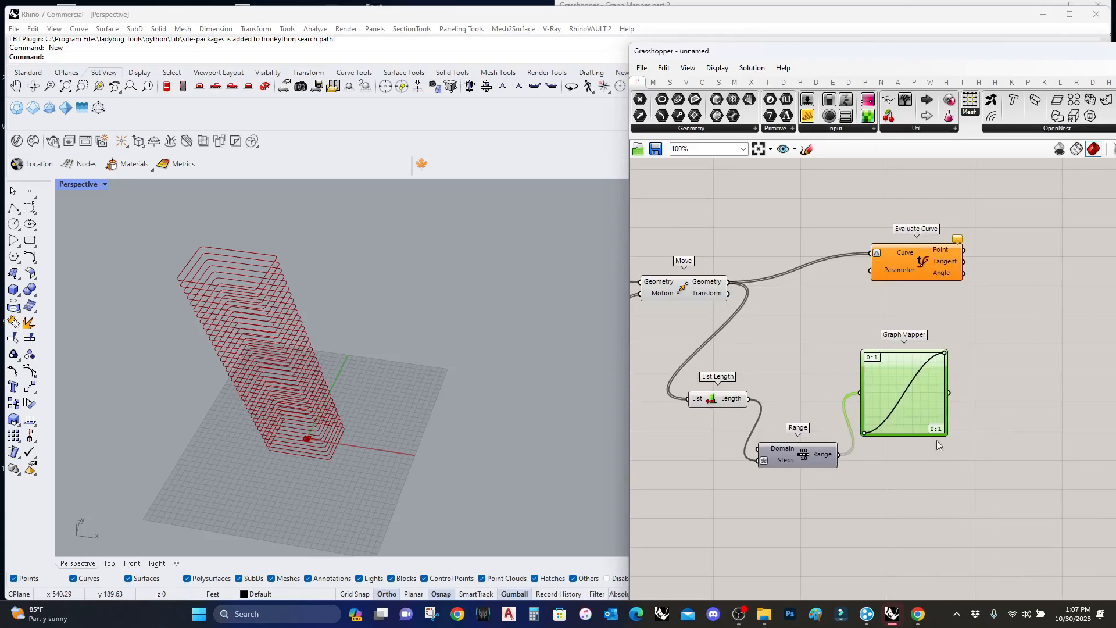
left_click_drag(944, 357, 876, 411)
Wire the Graph Mapper output into Evaluate Curve's Parameter input and inspect the resulting points on the tower.
left_click_drag(875, 274, 949, 393)
right_click_drag(306, 441, 362, 377)
scroll(252, 302, "up", 10)
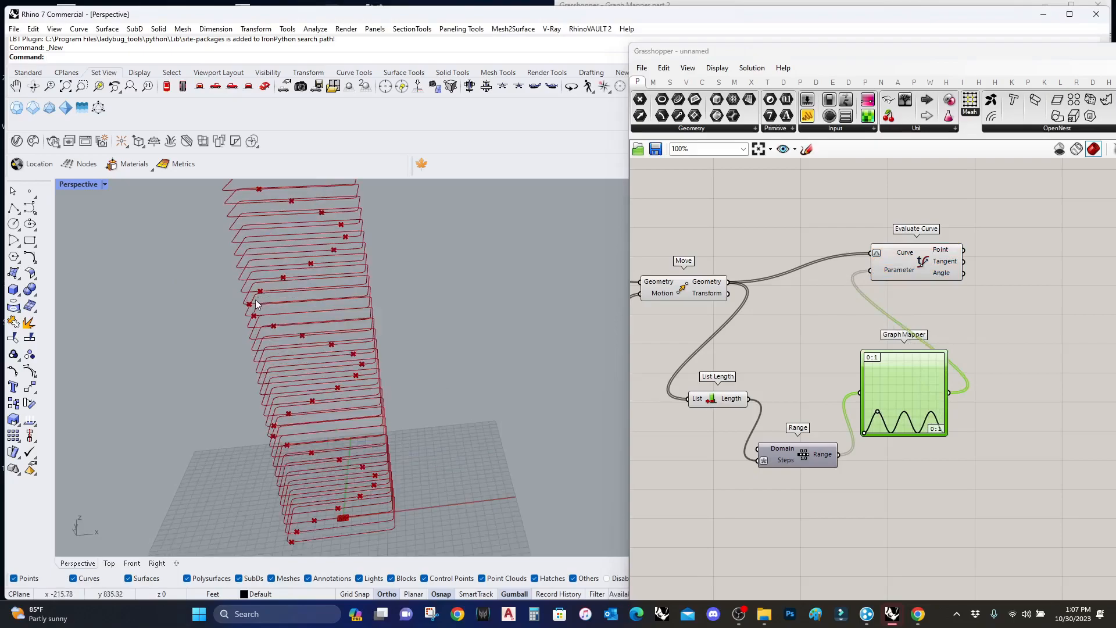
scroll(268, 314, "down", 8)
scroll(302, 294, "down", 6)
right_click_drag(303, 292, 310, 319)
scroll(310, 321, "up", 6)
scroll(894, 431, "up", 3)
Adjust the Graph Mapper's sine handles to form about two and a half lower, wider waves.
mouse_move(870, 410)
left_mouse_down()
mouse_move(852, 430)
mouse_move(875, 407)
left_mouse_up()
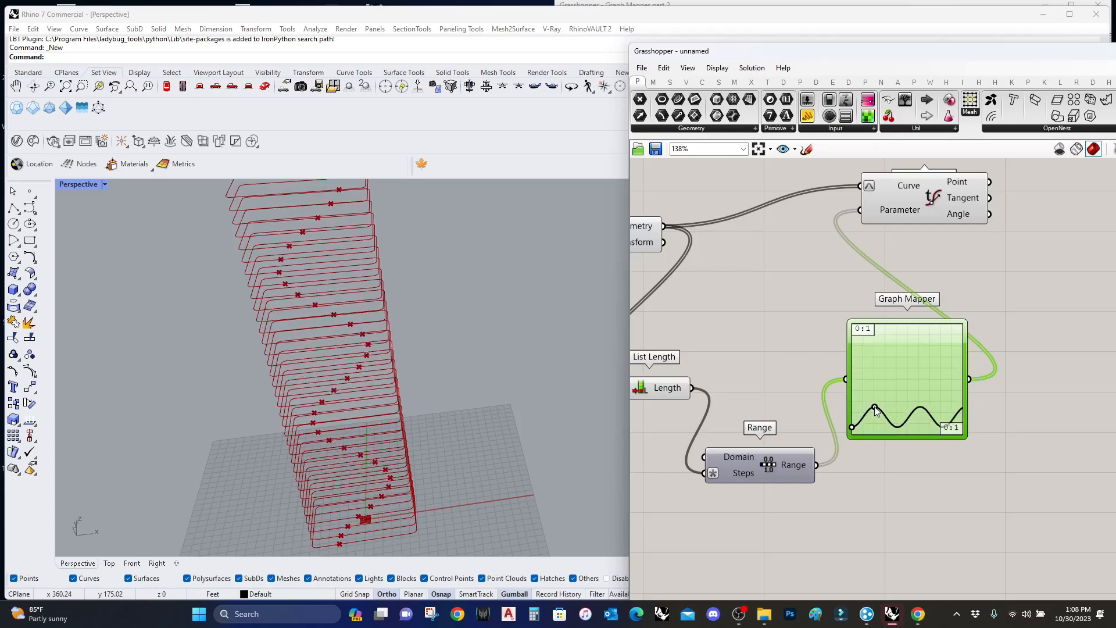
scroll(854, 413, "up", 3)
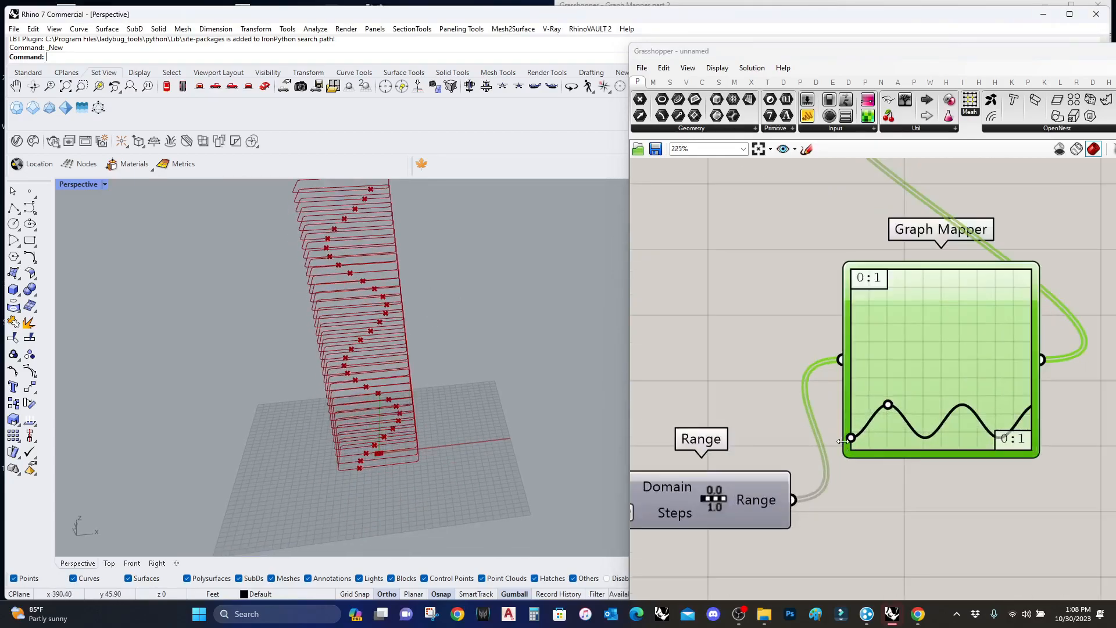
scroll(846, 442, "up", 3)
left_click_drag(856, 443, 849, 447)
scroll(334, 364, "up", 5)
scroll(334, 365, "down", 5)
scroll(329, 352, "up", 1)
scroll(329, 353, "up", 4)
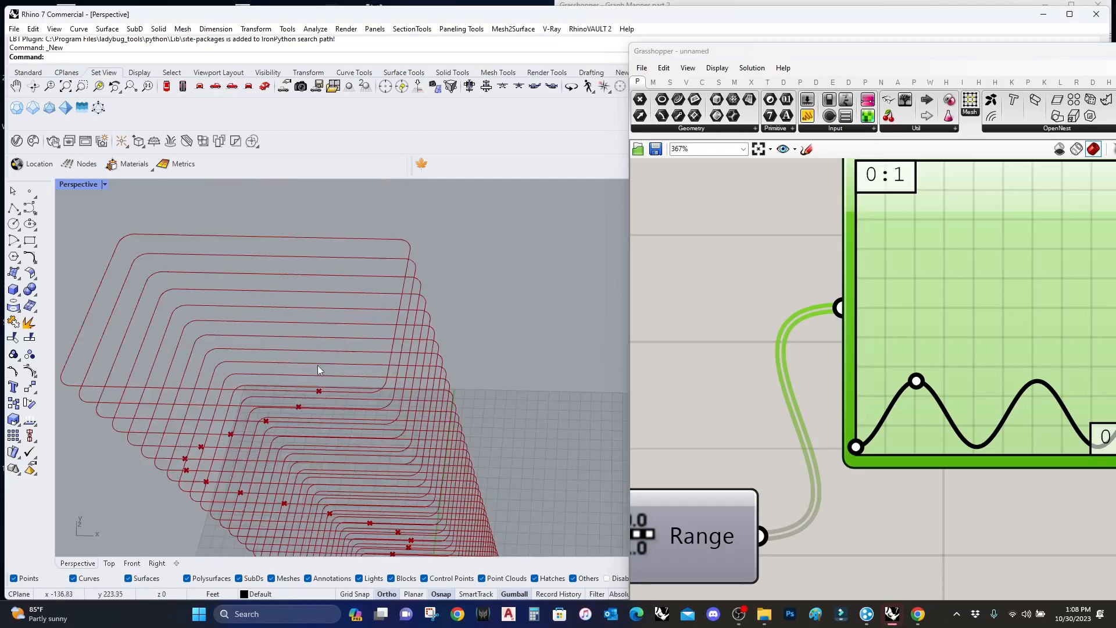
scroll(290, 372, "down", 6)
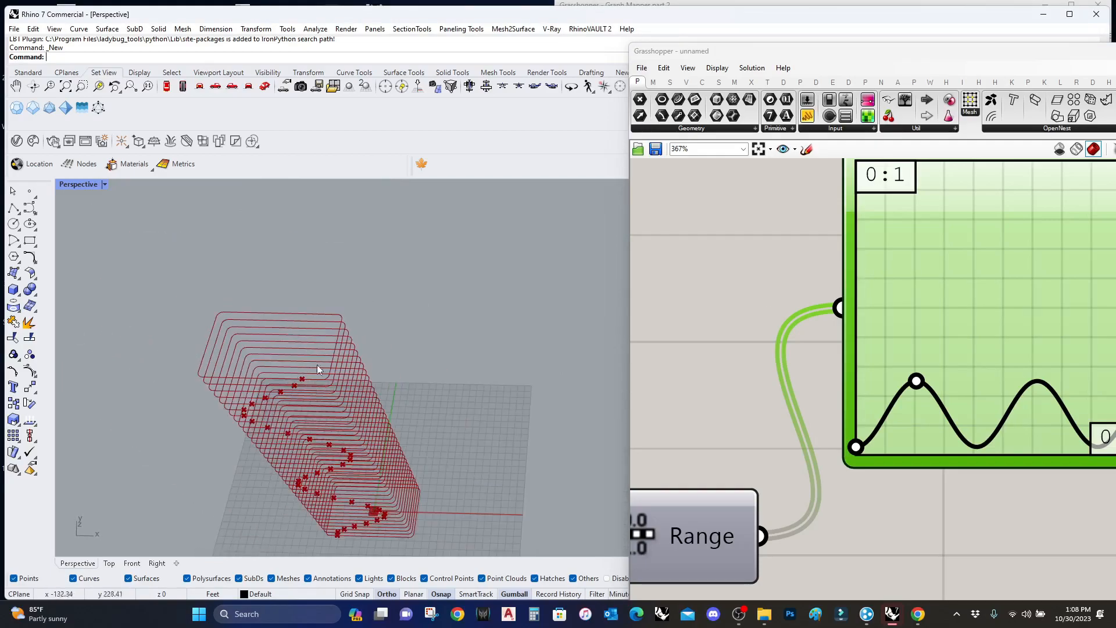
scroll(895, 337, "down", 7)
Add an Interpolate (t) component, wire Evaluate Curve's Point output into its Vertices input, and inspect the curve through the floors.
right_click_drag(958, 276, 748, 296)
scroll(749, 296, "up", 3)
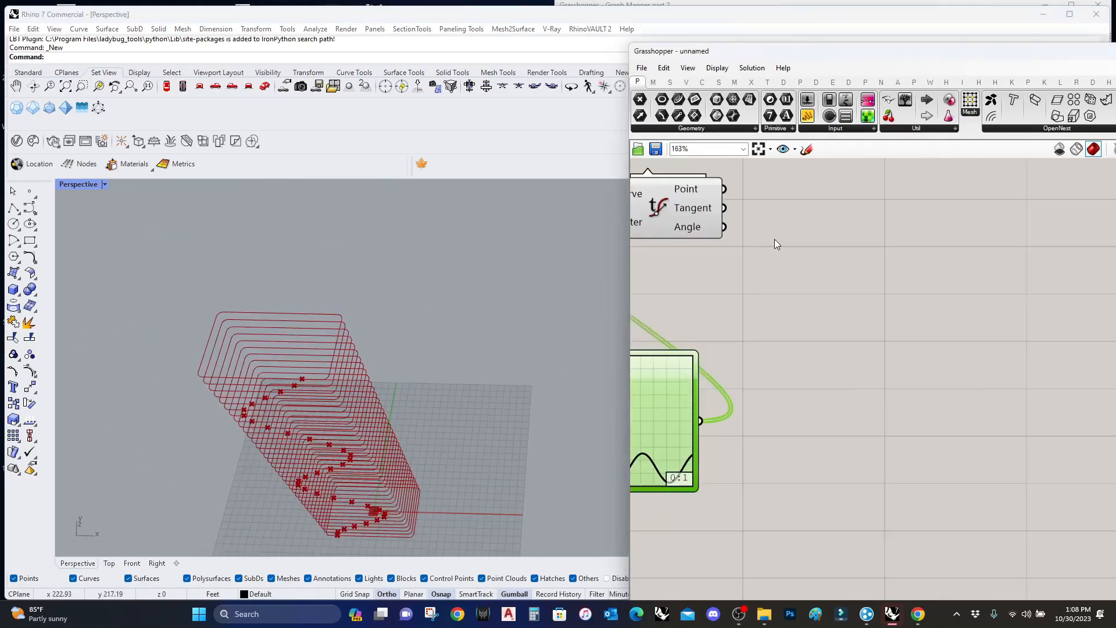
double_click(894, 309)
type("inter")
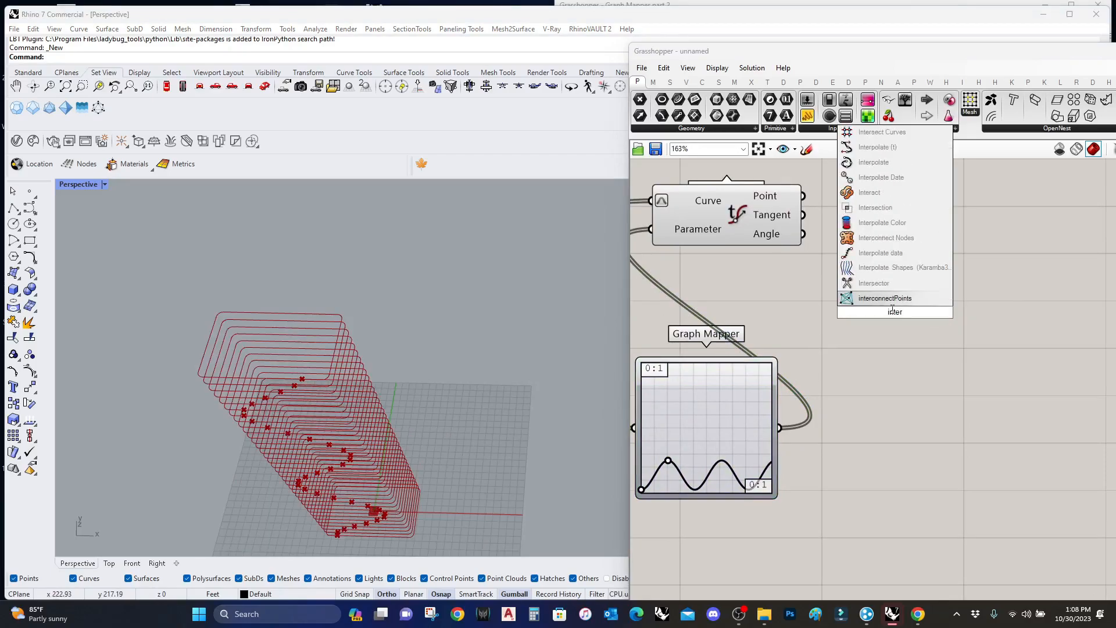
left_click(875, 147)
left_click_drag(820, 284, 804, 196)
left_click_drag(863, 314, 898, 164)
right_click_drag(922, 286, 884, 287)
scroll(248, 407, "up", 5)
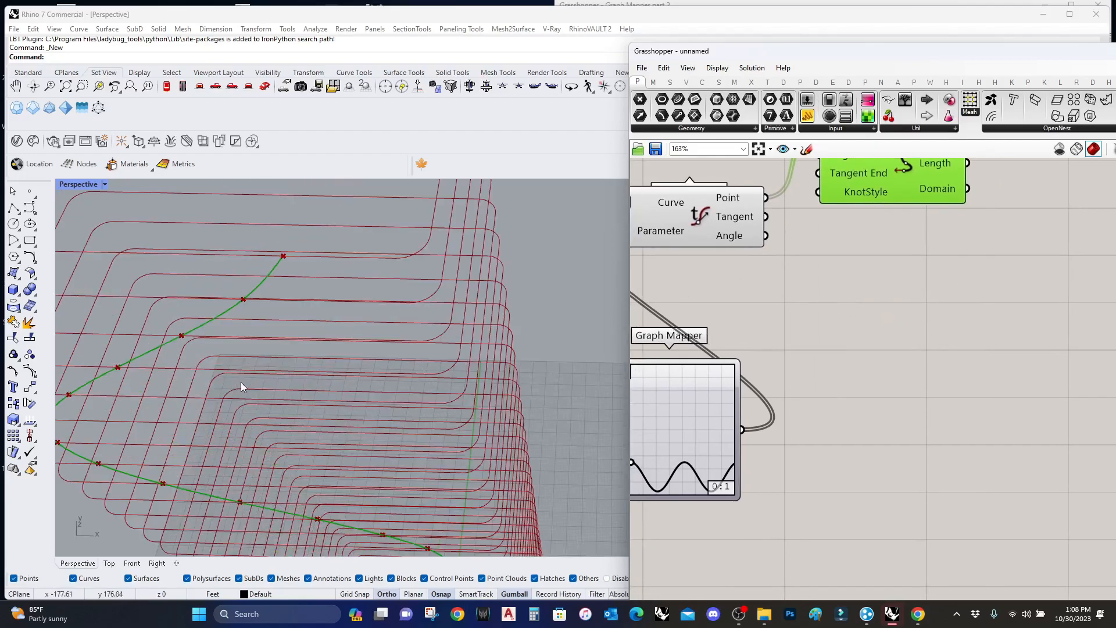
scroll(240, 382, "down", 5)
right_click_drag(281, 391, 426, 345)
scroll(336, 494, "up", 6)
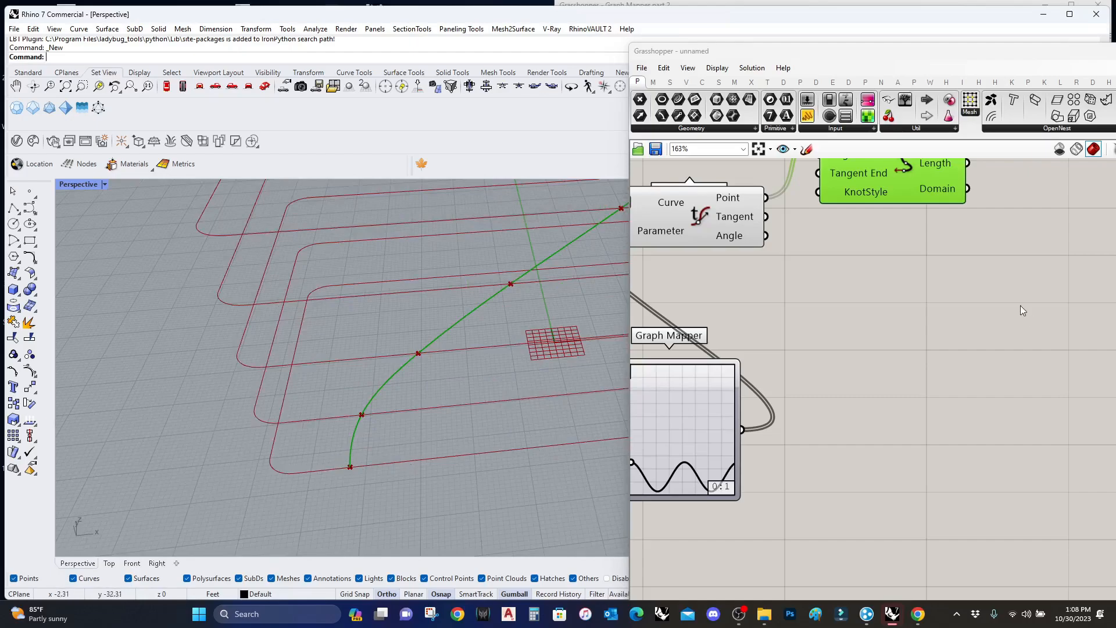
Add a Line SDL component and place it beyond the Interpolate (t) component.
scroll(925, 368, "down", 5)
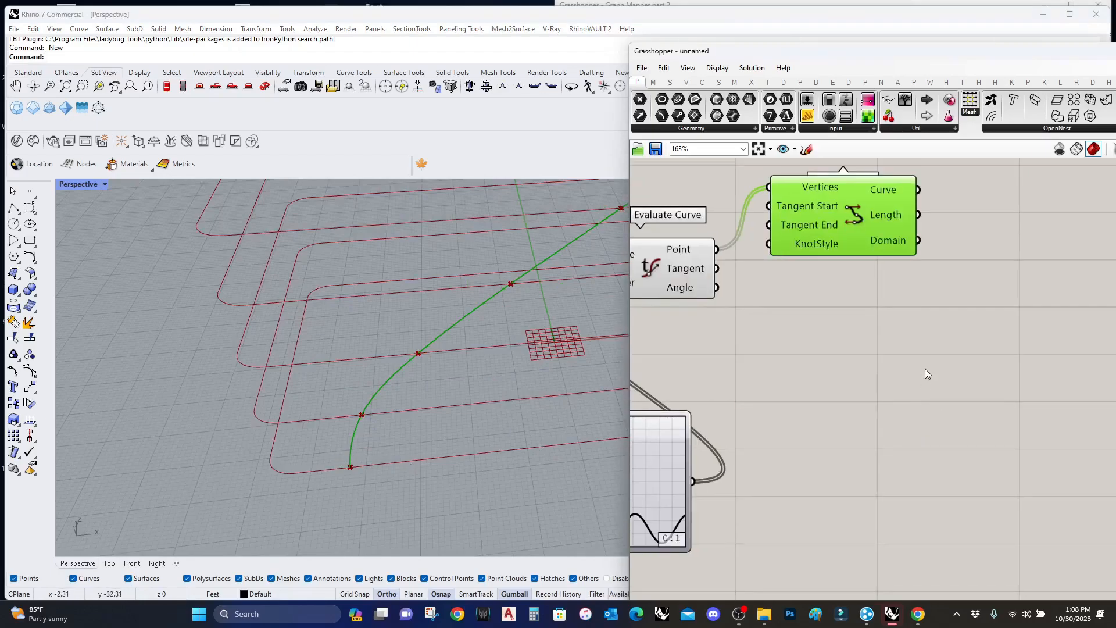
double_click(897, 381)
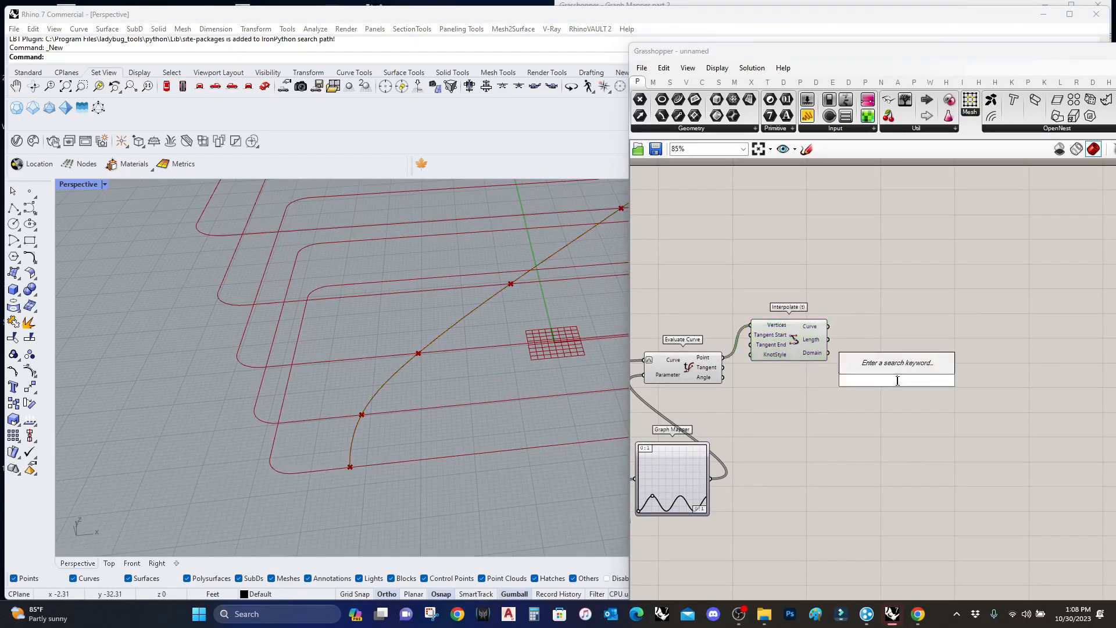
type("line sdl")
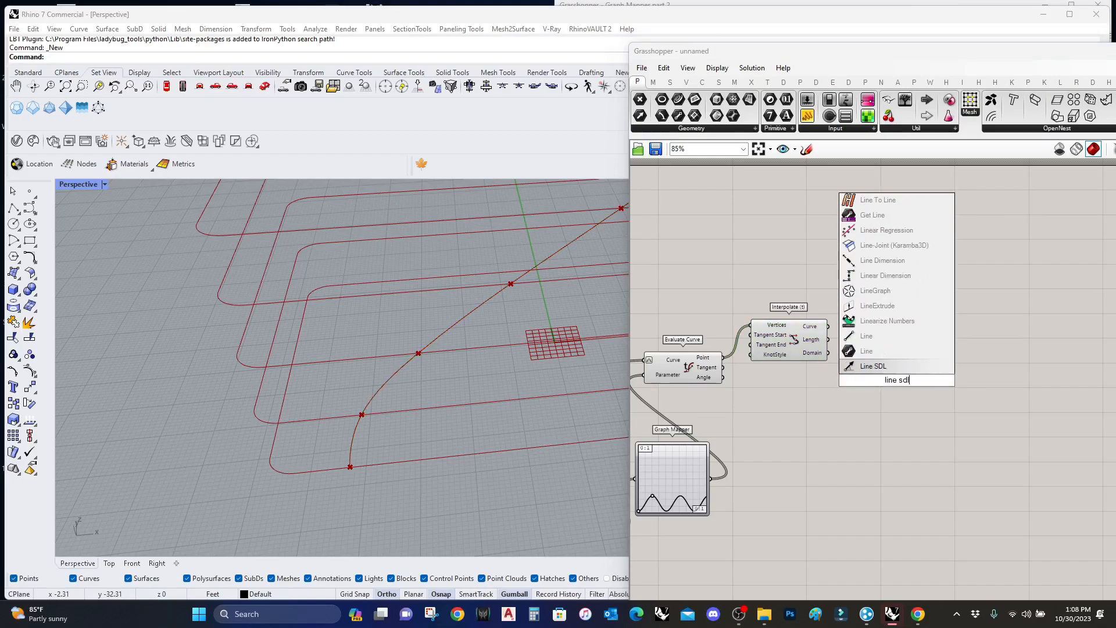
key("Return")
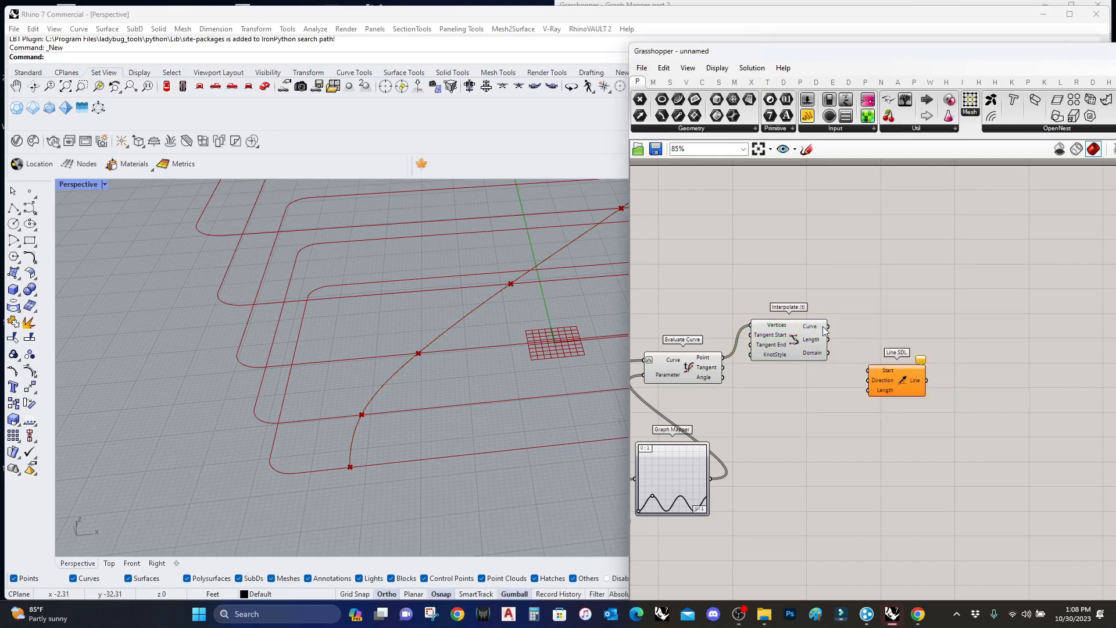
left_click_drag(902, 380, 946, 355)
double_click(869, 314)
type("end")
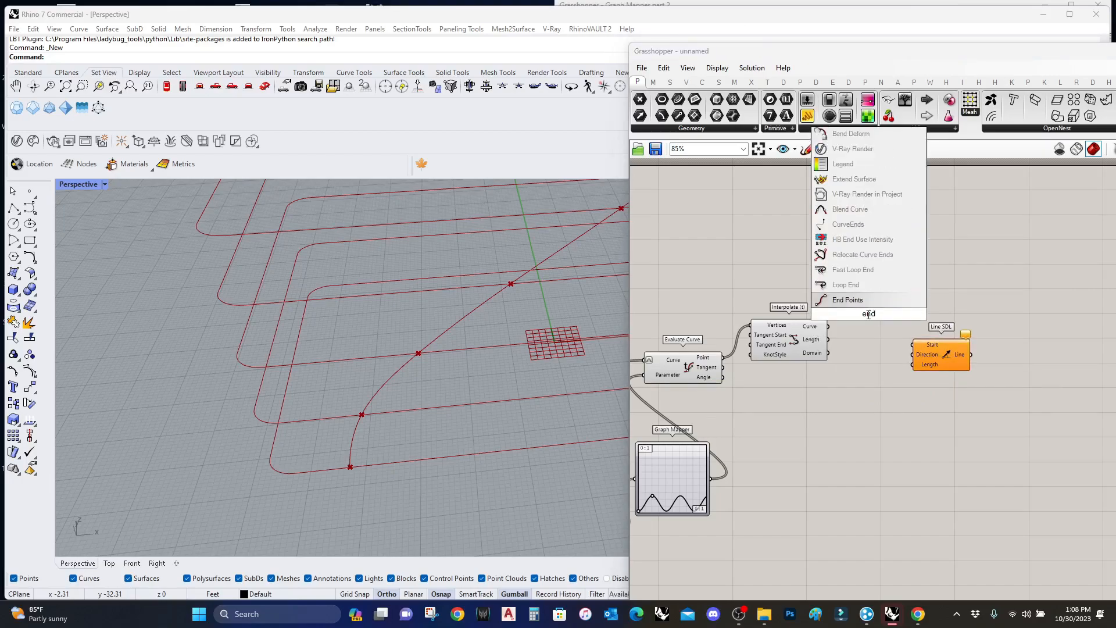
key("Escape")
Move Interpolate (t) clear of the wire path and connect Evaluate Curve's Point output to Line SDL's Start input.
left_click_drag(779, 344, 799, 286)
left_click_drag(903, 348, 722, 357)
Add a Unit Y component and wire its Unit vector output into Line SDL's Direction input.
double_click(847, 393)
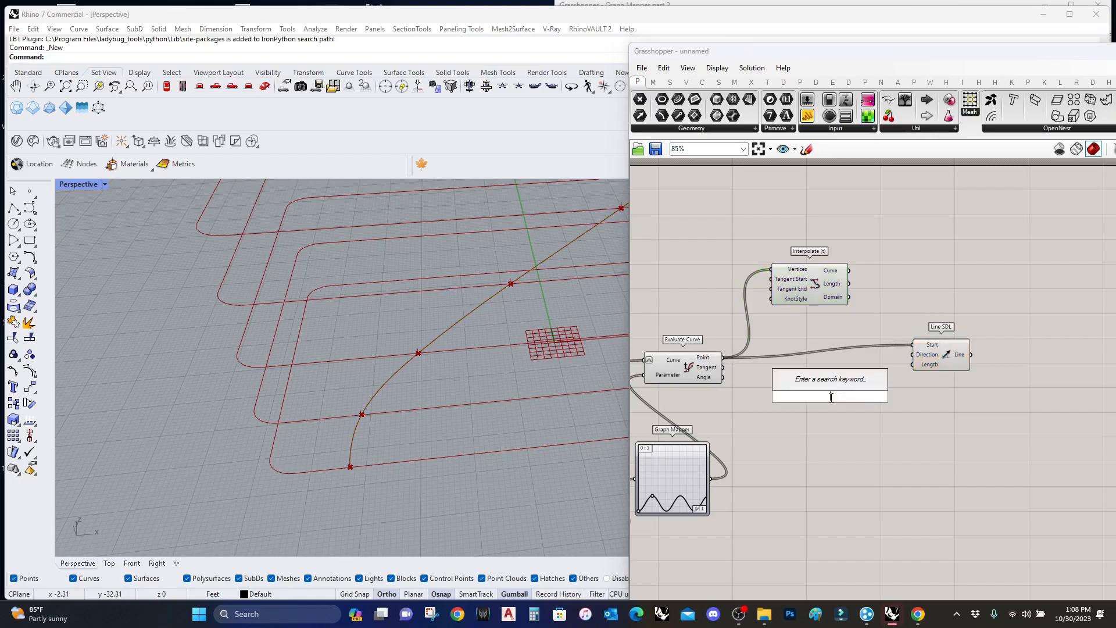
type("unit y")
key("Return")
left_click_drag(912, 355, 882, 396)
Copy one of the existing number sliders from the start of the definition to the area below Unit Y.
scroll(919, 382, "down", 6)
scroll(751, 397, "up", 9)
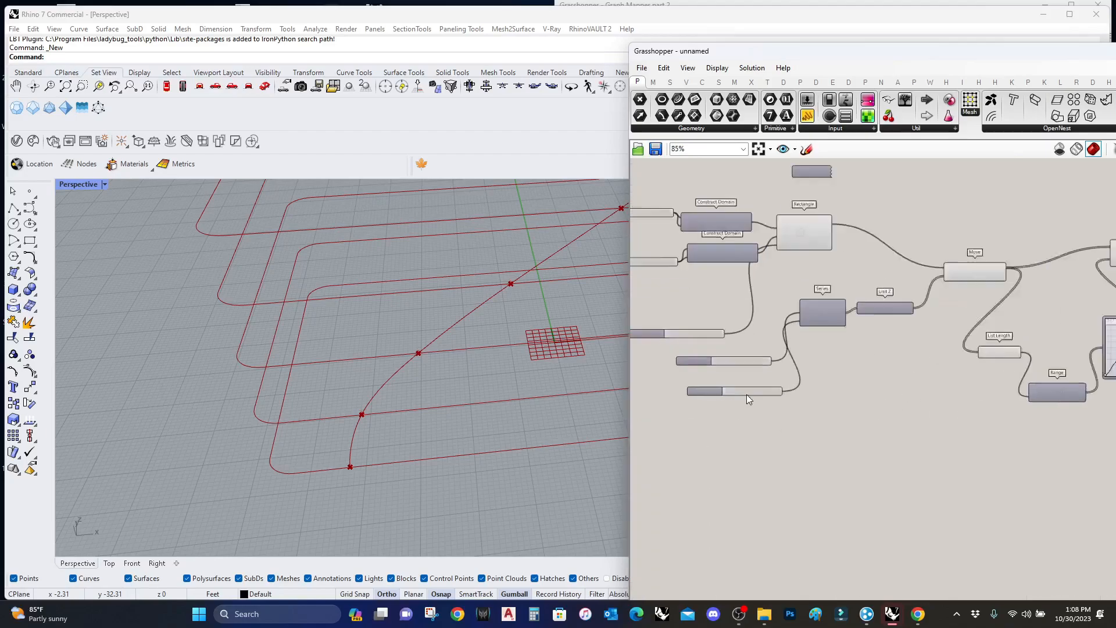
left_click_drag(759, 344, 1114, 334)
right_click_drag(1041, 378, 648, 411)
scroll(648, 411, "down", 3)
left_click_drag(715, 384, 1010, 328)
right_click_drag(1010, 328, 715, 385)
scroll(720, 384, "up", 5)
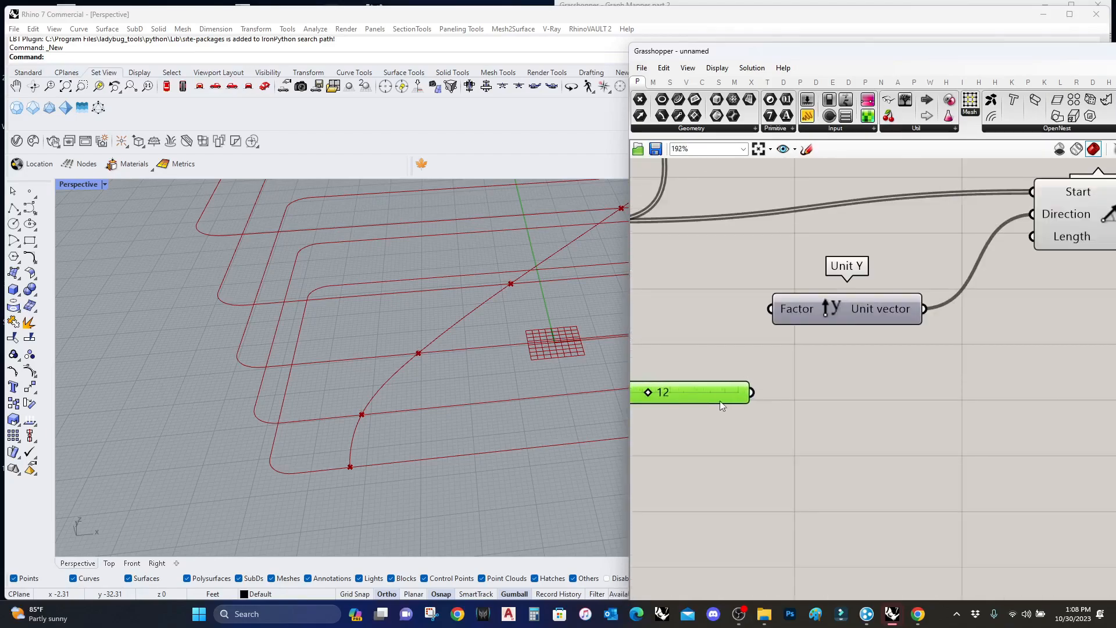
Set the copied slider's maximum to 10 and connect it to Unit Y's Factor input.
left_click_drag(716, 400, 902, 405)
double_click(762, 403)
double_click(782, 434)
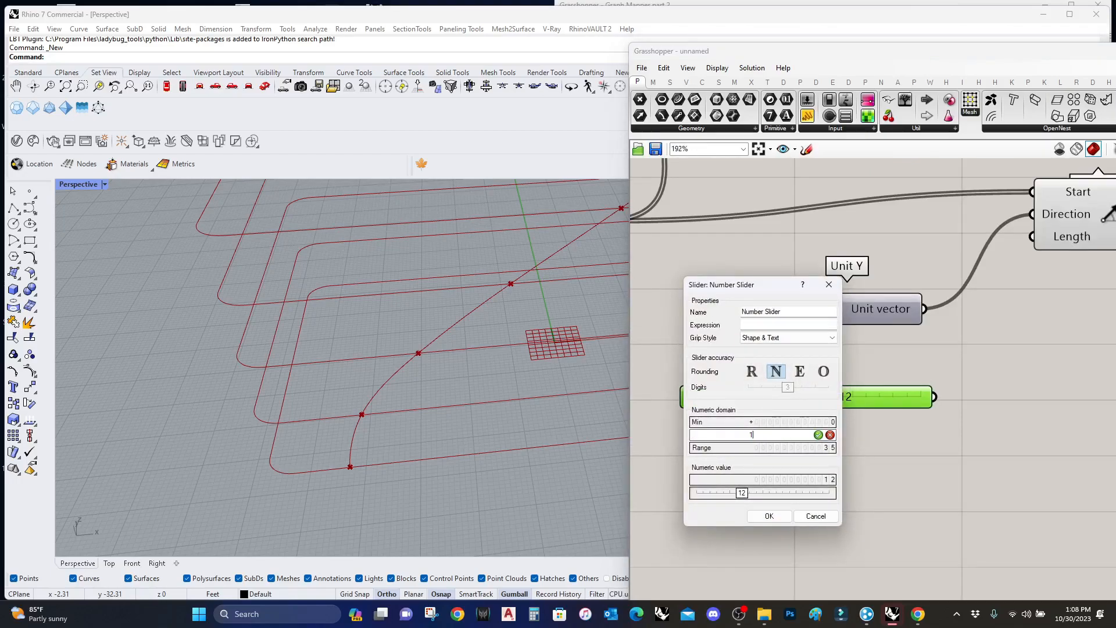
left_click(818, 435)
left_click(769, 516)
left_click_drag(770, 309, 931, 409)
scroll(866, 429, "up", 2)
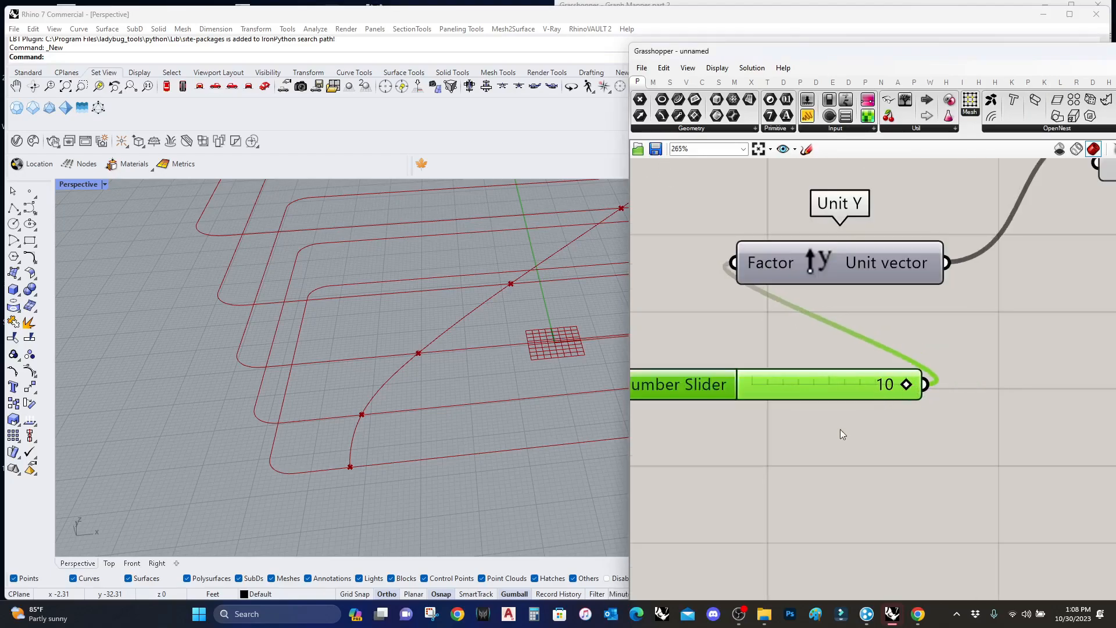
Connect the slider of 10 to Line SDL's Length input and disconnect it from Unit Y's Factor.
scroll(841, 431, "down", 14)
scroll(858, 410, "up", 10)
right_click_drag(799, 408, 902, 386)
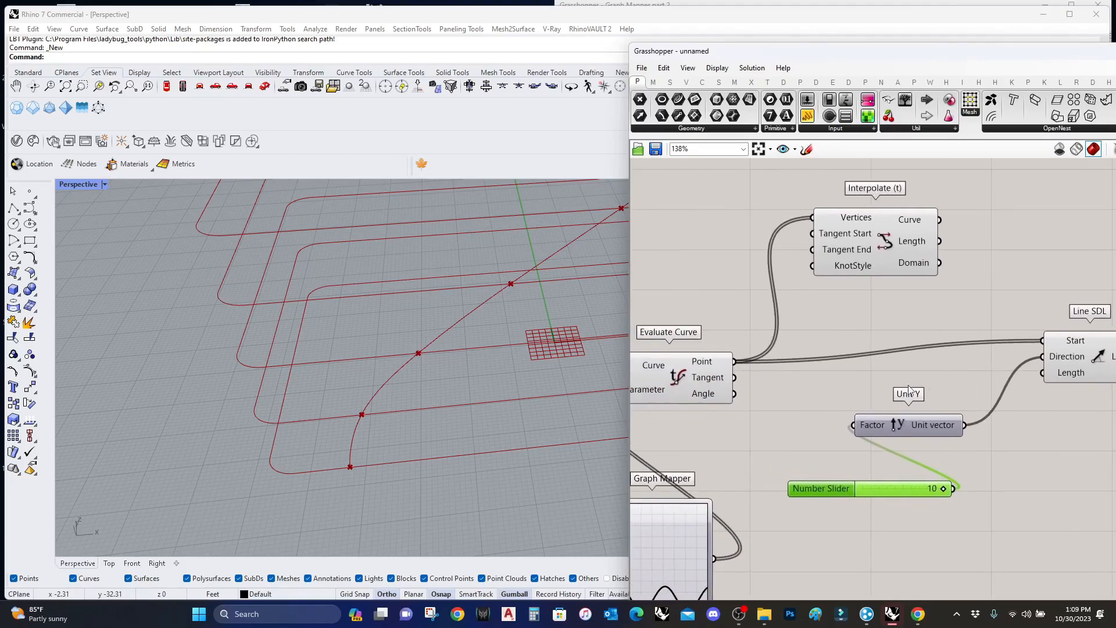
left_click_drag(955, 490, 1042, 372)
right_click(869, 427)
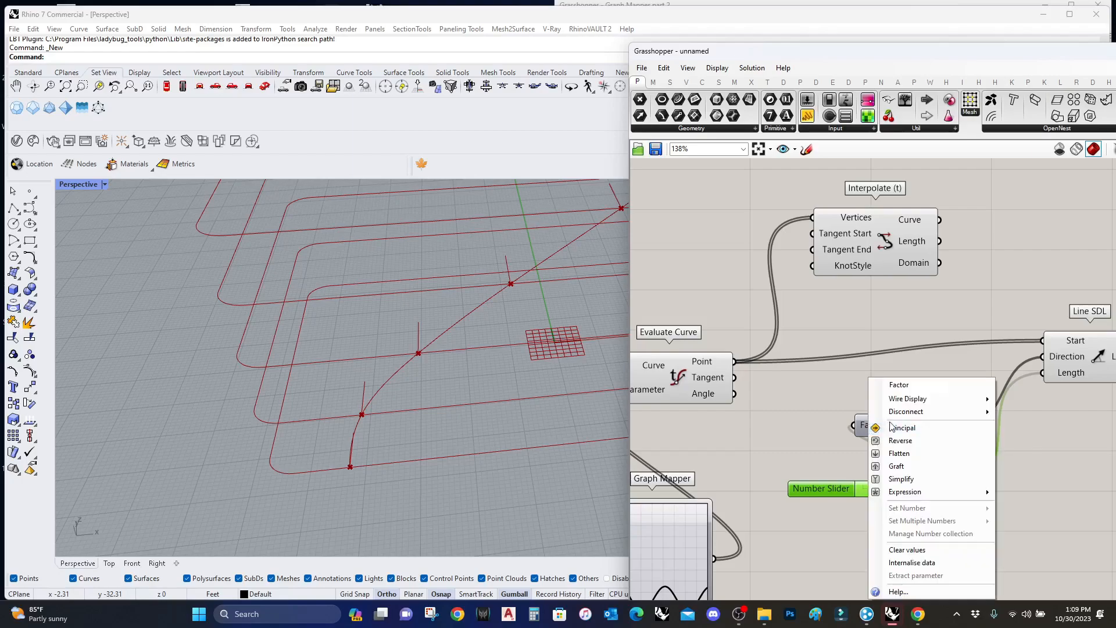
mouse_move(899, 497)
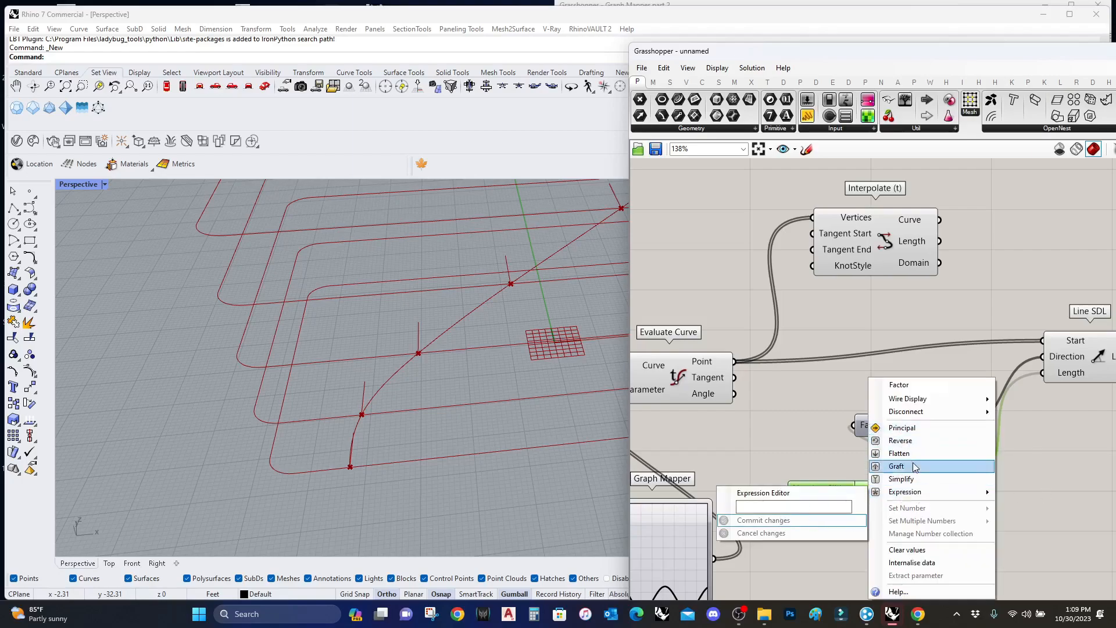
left_click(1040, 410)
scroll(486, 469, "down", 8)
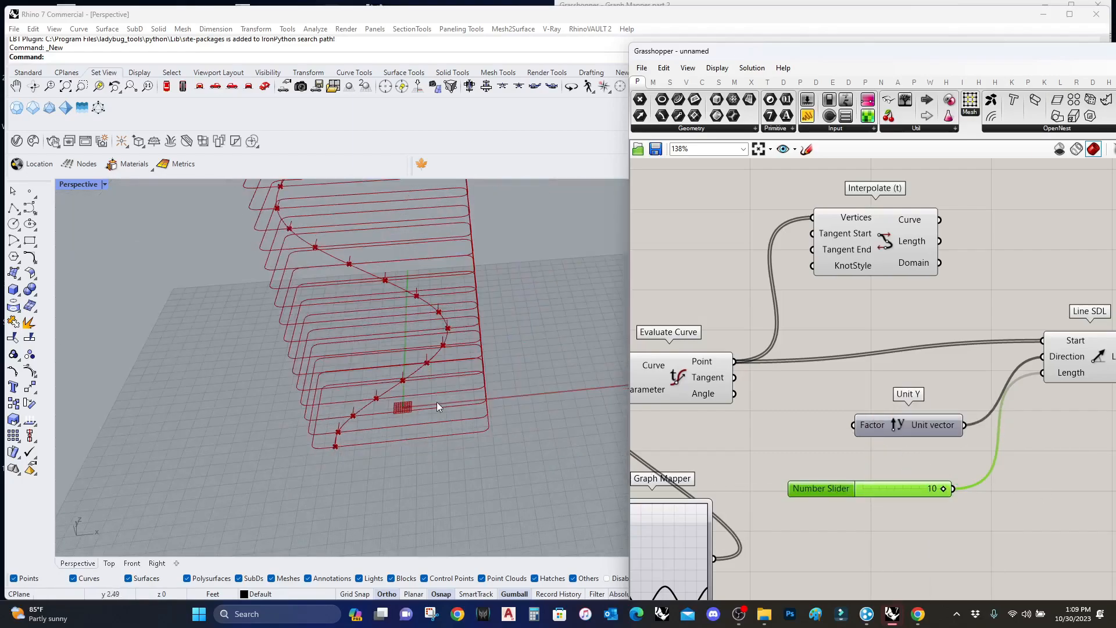
right_click_drag(448, 406, 410, 482)
scroll(329, 401, "up", 6)
right_click_drag(361, 399, 462, 269)
right_click_drag(432, 308, 296, 362)
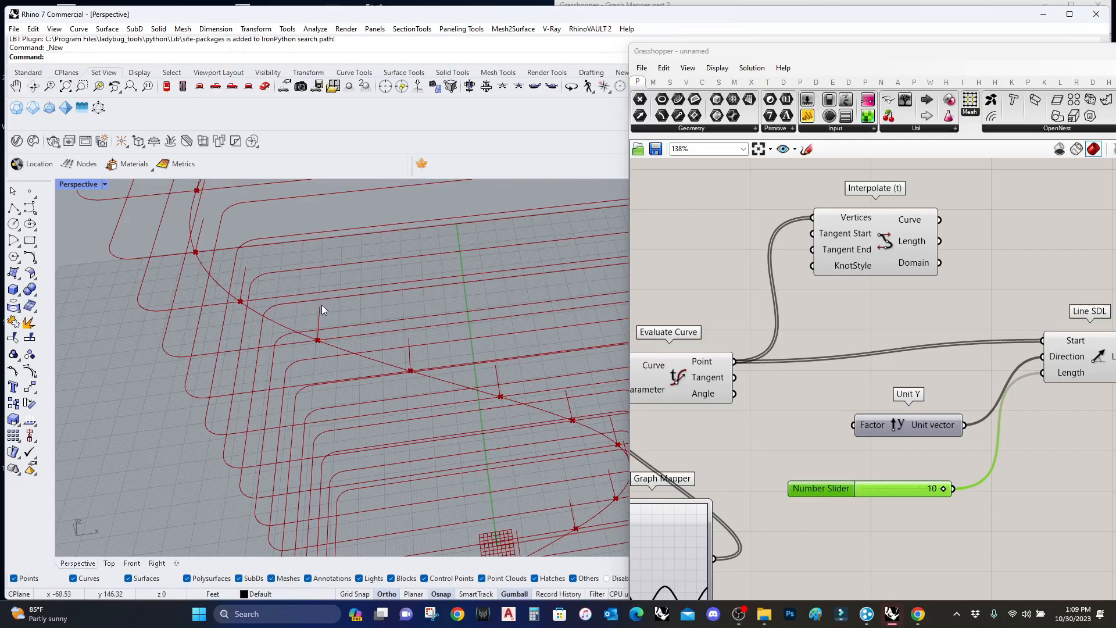
Duplicate the Unit Y, number slider and Line SDL group below the original, keeping the Start input wired.
scroll(859, 375, "down", 4)
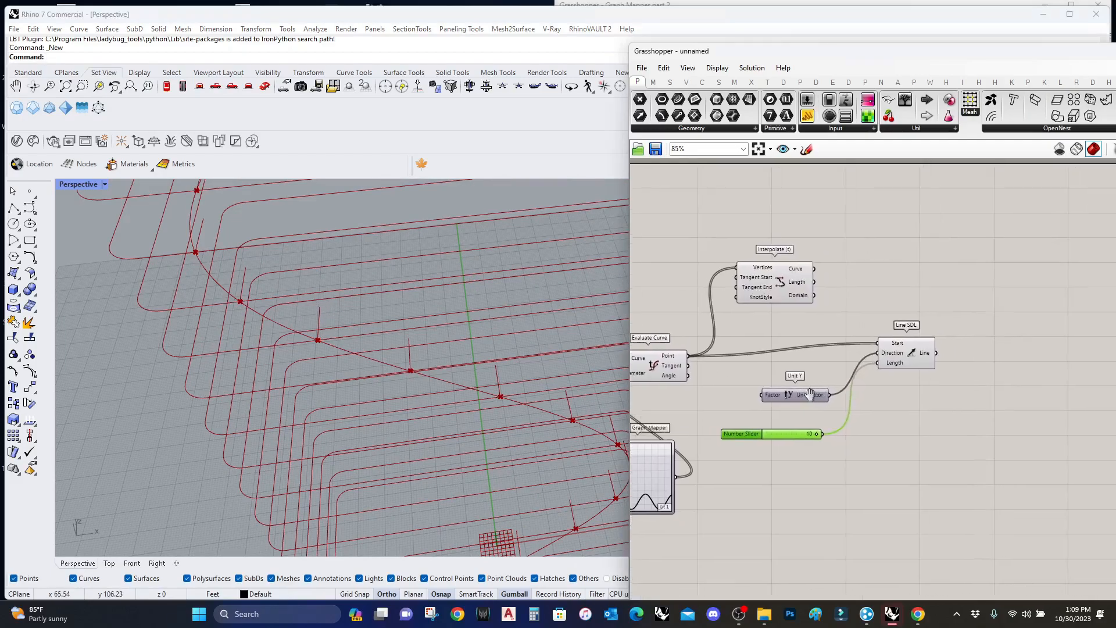
scroll(860, 401, "up", 1)
scroll(864, 409, "down", 2)
left_click_drag(925, 468, 768, 356)
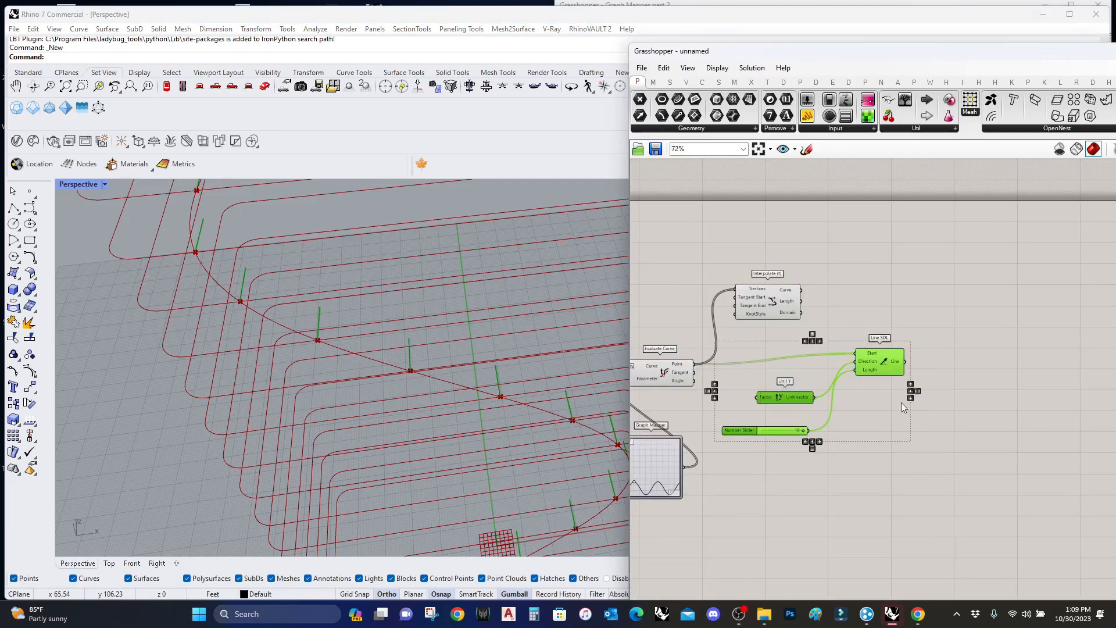
right_click_drag(870, 351, 878, 323)
left_click_drag(877, 324, 924, 484)
scroll(870, 465, "up", 3)
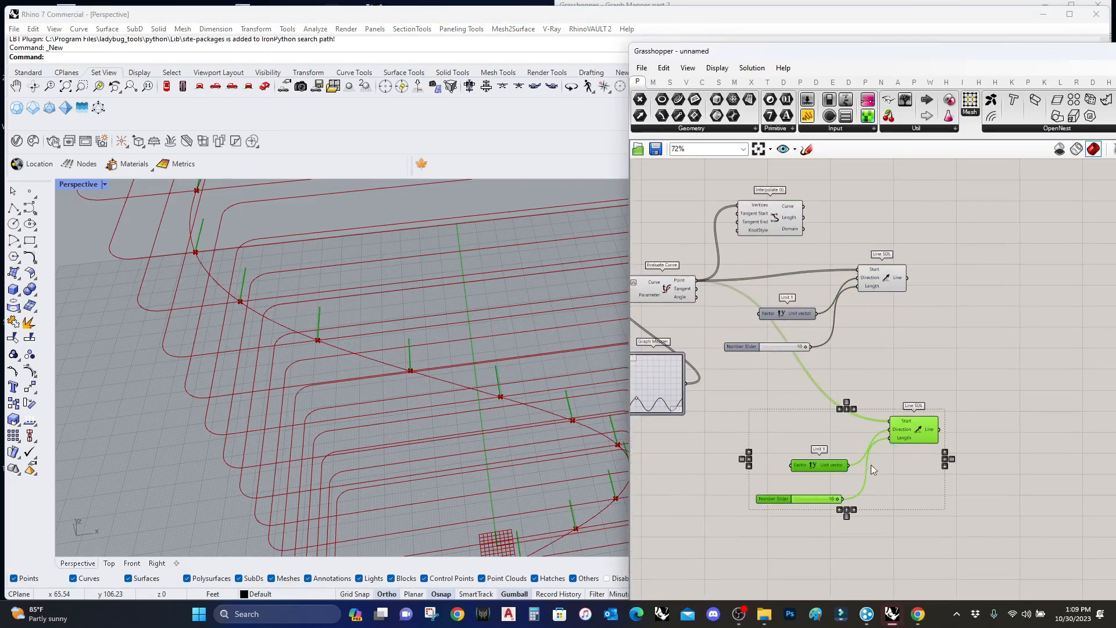
Add a Unit X component and wire it into the duplicated Line SDL's Direction input in place of Unit Y.
double_click(816, 429)
type("x")
left_click(812, 388)
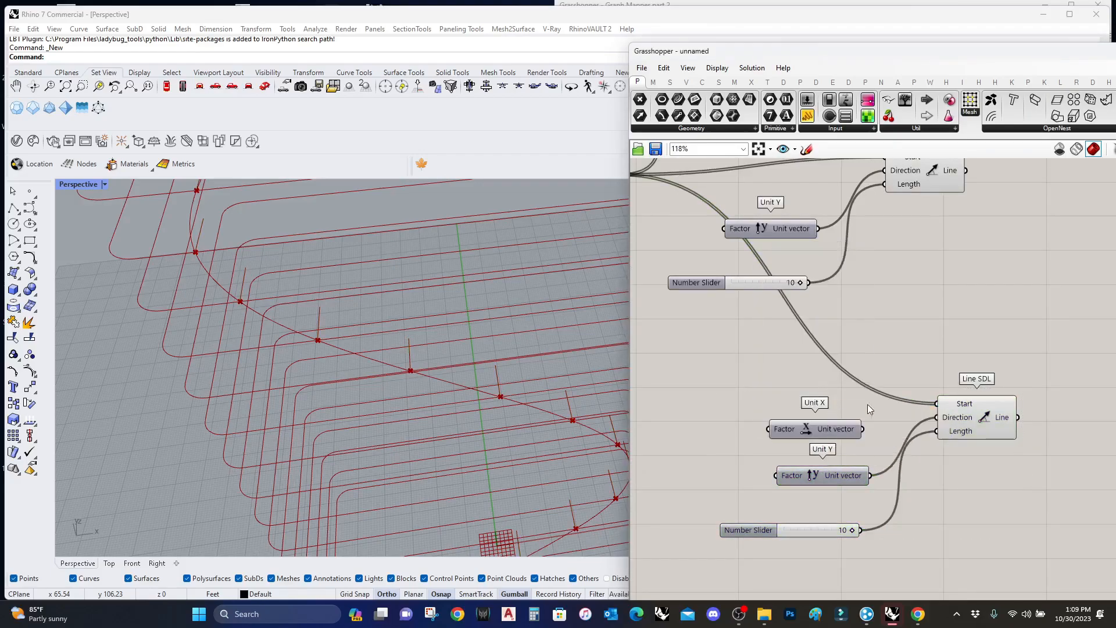
left_click_drag(863, 430, 936, 417)
left_click_drag(820, 432, 769, 416)
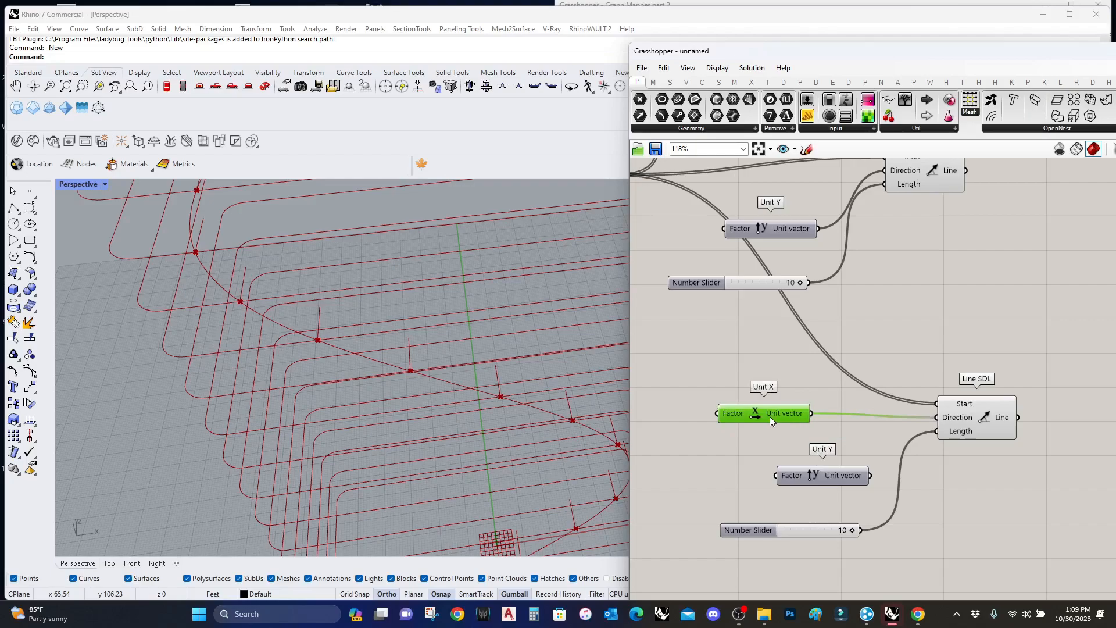
Apply the expression -x to the Length input of the X-direction Line SDL.
right_click(943, 431)
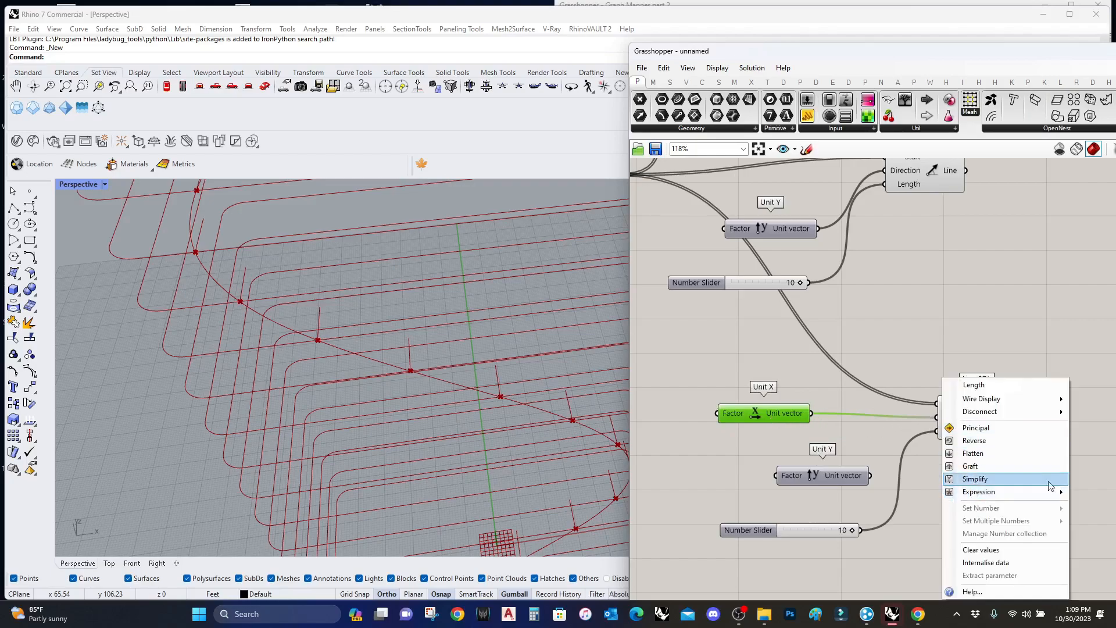
left_click(850, 551)
left_click_drag(805, 51, 523, 24)
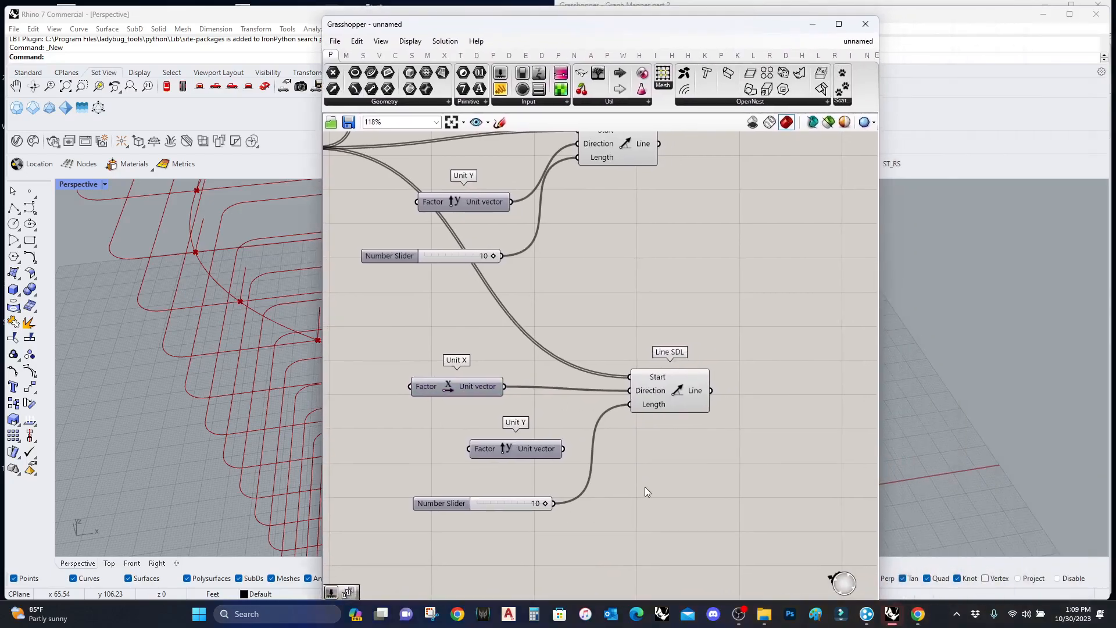
right_click(640, 403)
right_click(639, 403)
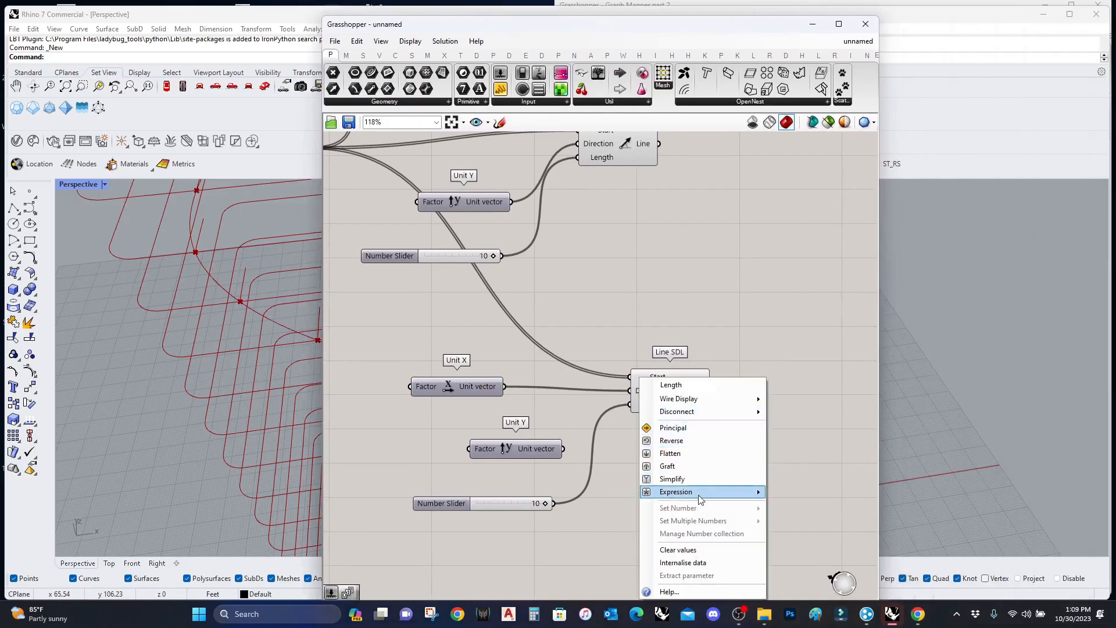
mouse_move(735, 492)
left_click(797, 507)
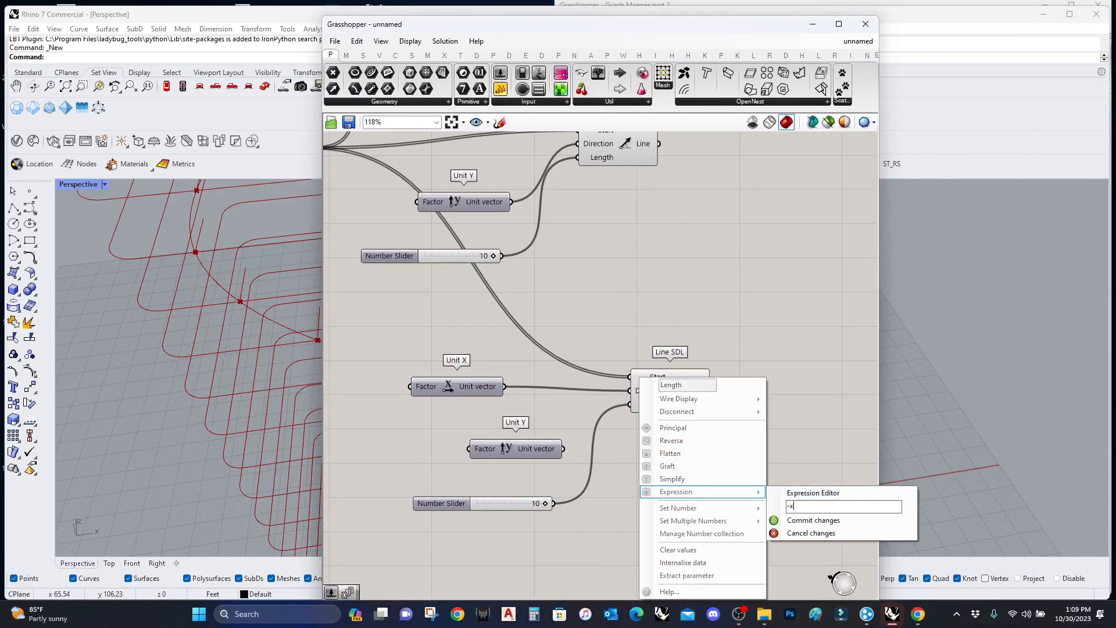
type("-x")
left_click(797, 521)
left_click_drag(751, 31, 988, 16)
Duplicate the X-direction Line SDL below itself with its Start, Direction and Length inputs still wired.
left_click_drag(998, 549, 831, 332)
left_click(693, 372, "shift")
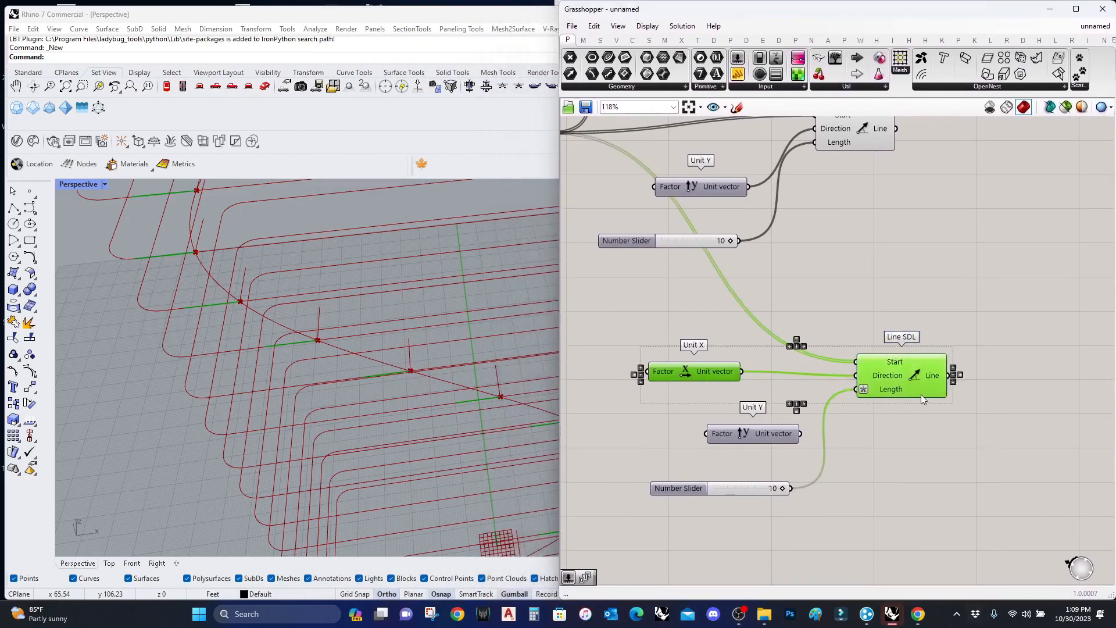
left_click(947, 437)
left_click_drag(911, 372, 924, 560, "alt")
right_click_drag(925, 561, 954, 419)
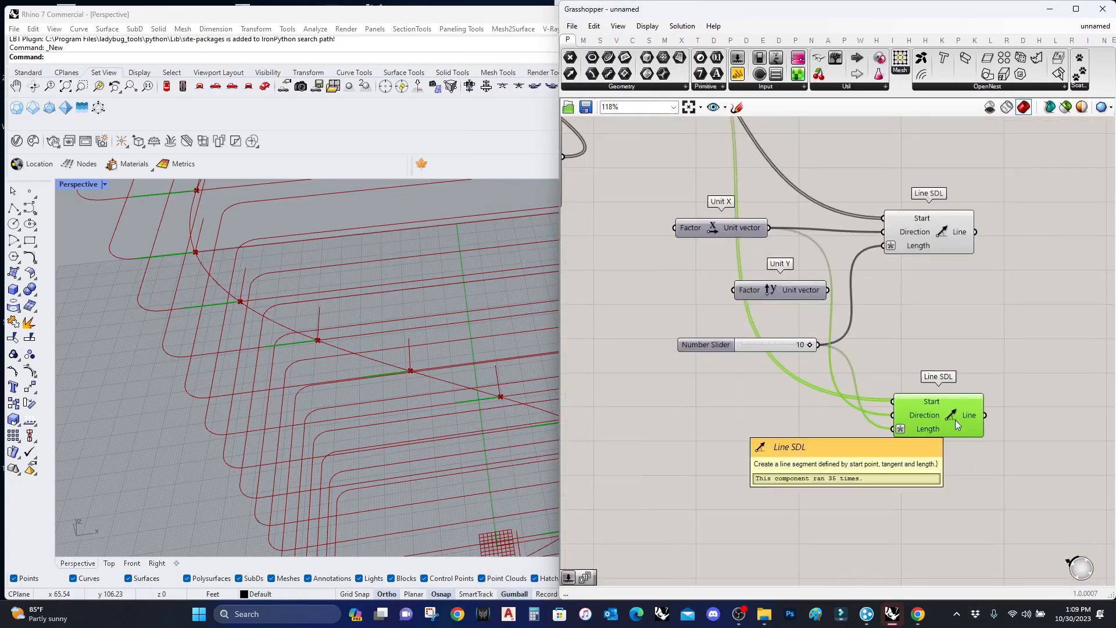
Remove the expression from the new Line SDL copy's Length input and compare the two X-direction line sets.
scroll(954, 420, "up", 3)
right_click(911, 435)
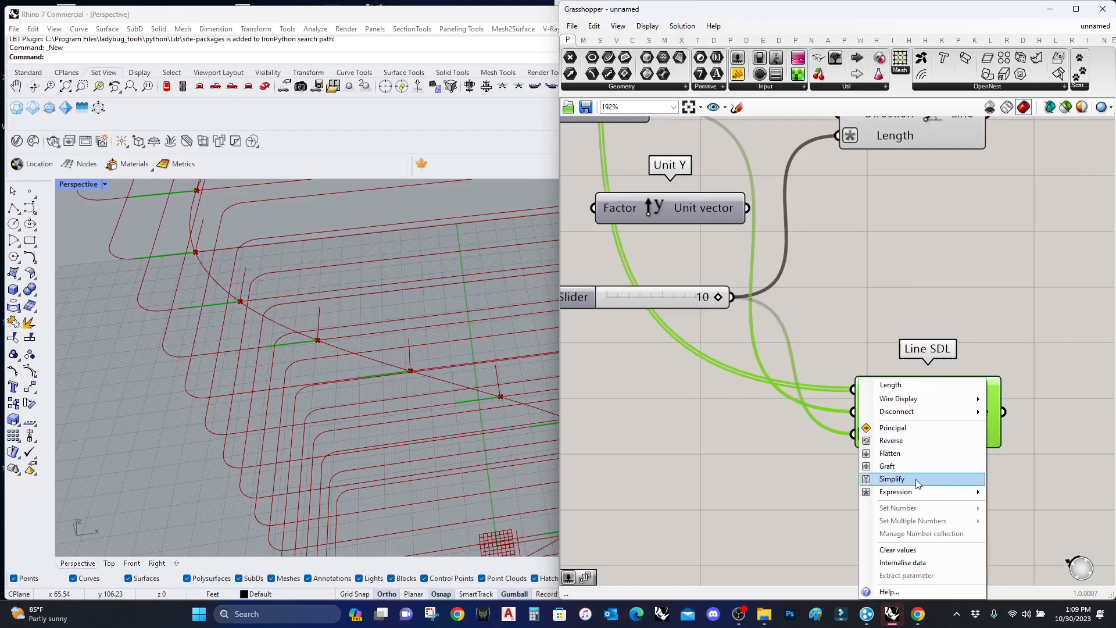
mouse_move(916, 494)
left_click(823, 507)
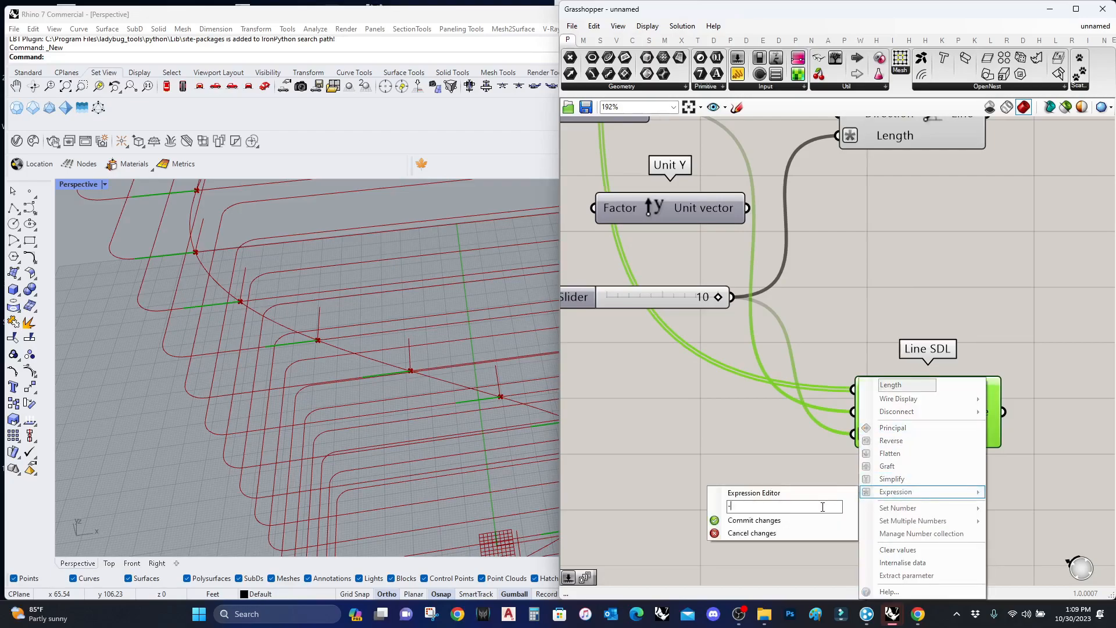
left_click(754, 520)
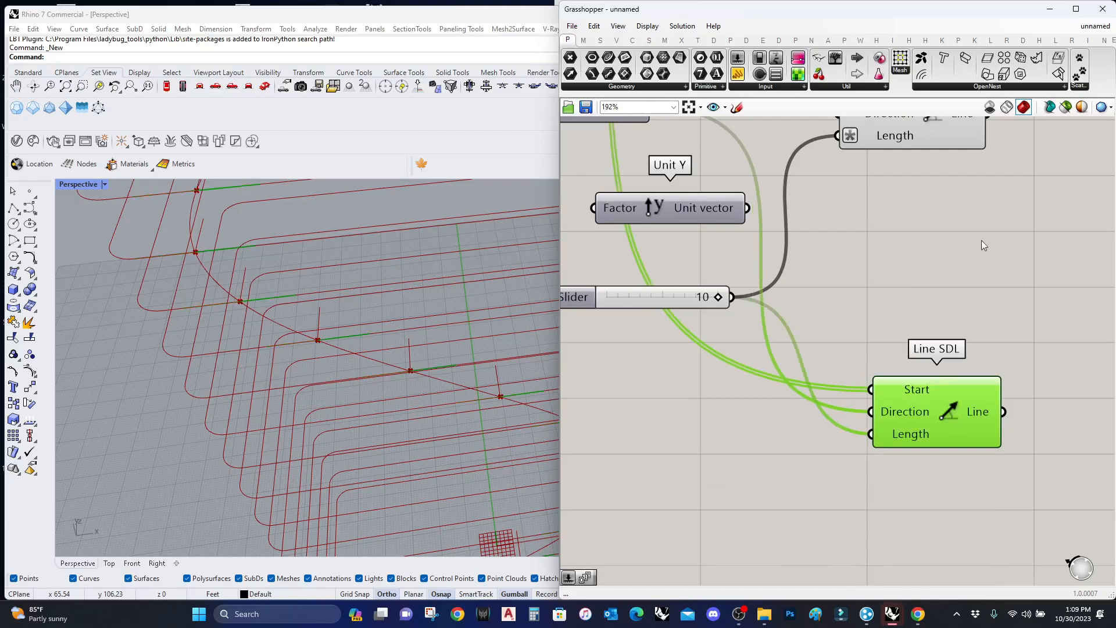
right_click_drag(975, 260, 963, 267)
left_click(963, 267)
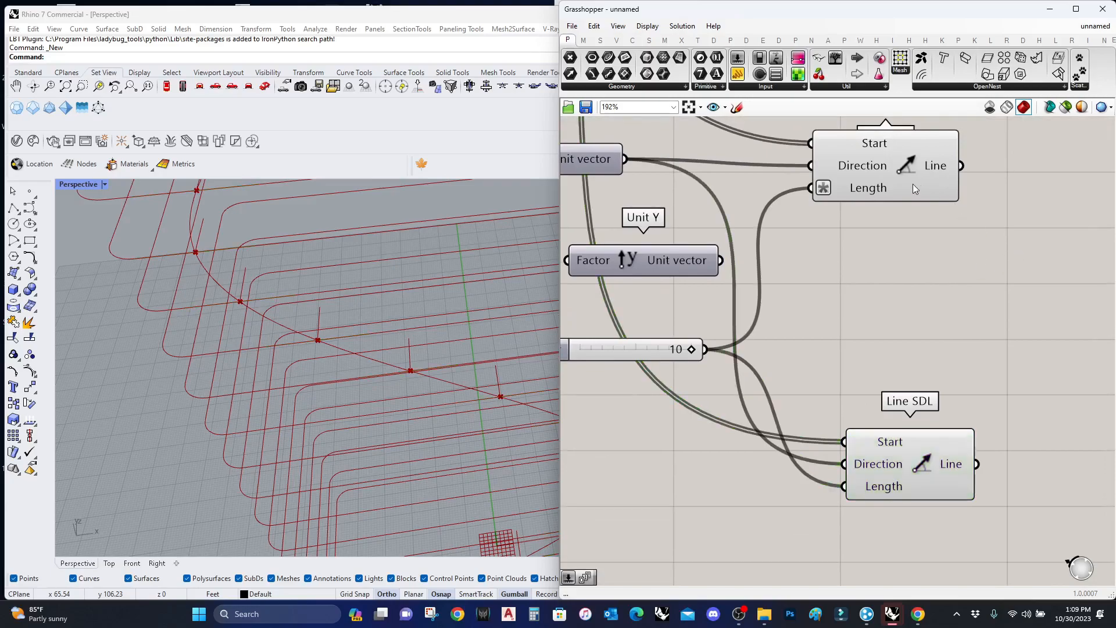
left_click(894, 138)
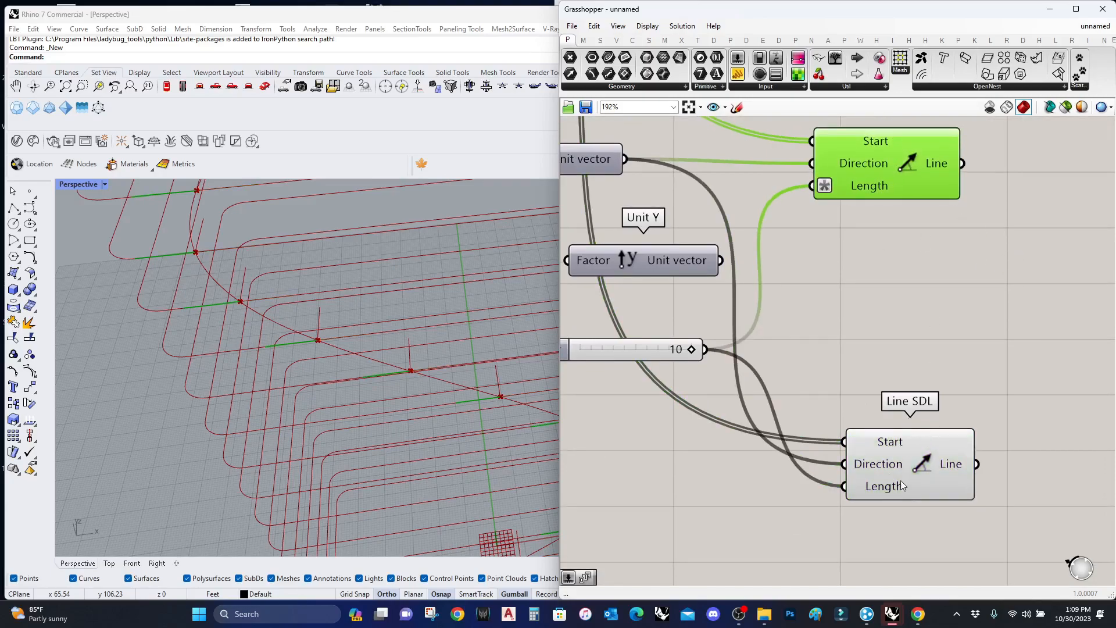
left_click(924, 465, "shift")
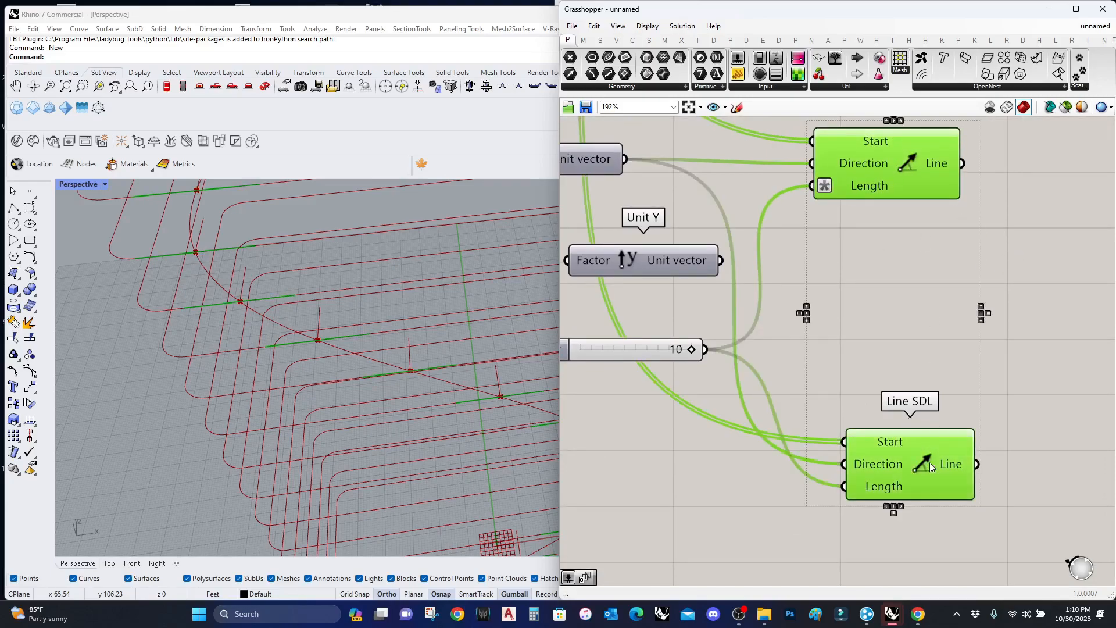
left_click(755, 462)
Try a length of 9 on the slider shared by the X-direction lines, and return it to 10.
scroll(715, 329, "up", 2)
left_click_drag(680, 360, 669, 361)
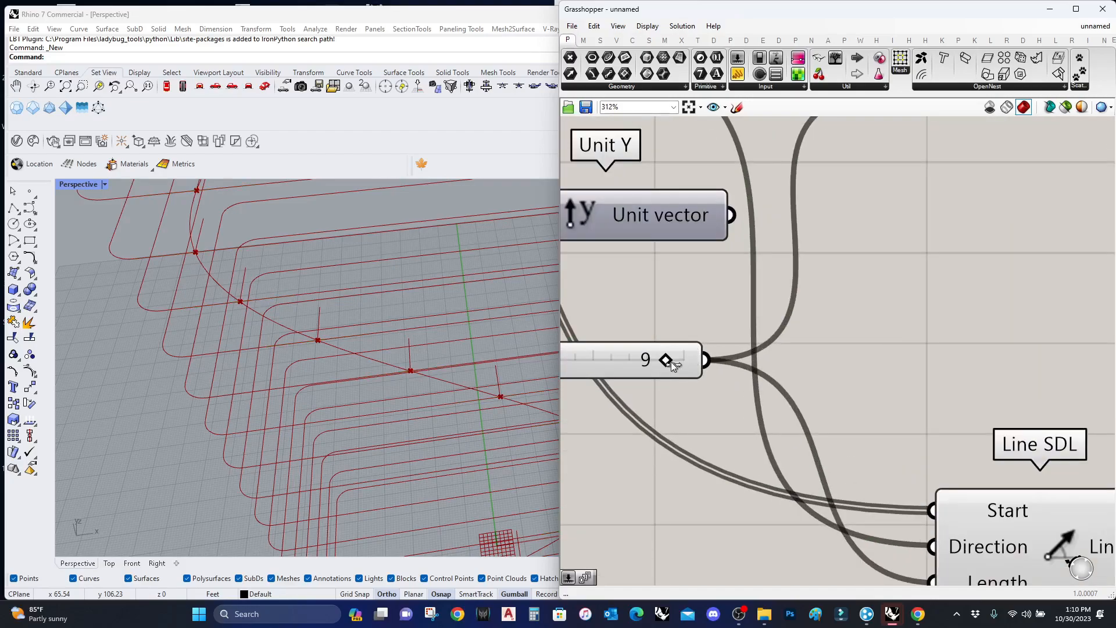
scroll(670, 361, "down", 3)
left_click(880, 211)
scroll(936, 268, "down", 4)
scroll(672, 382, "up", 3)
left_click_drag(699, 382, 735, 380)
scroll(922, 310, "down", 3)
left_click(810, 293)
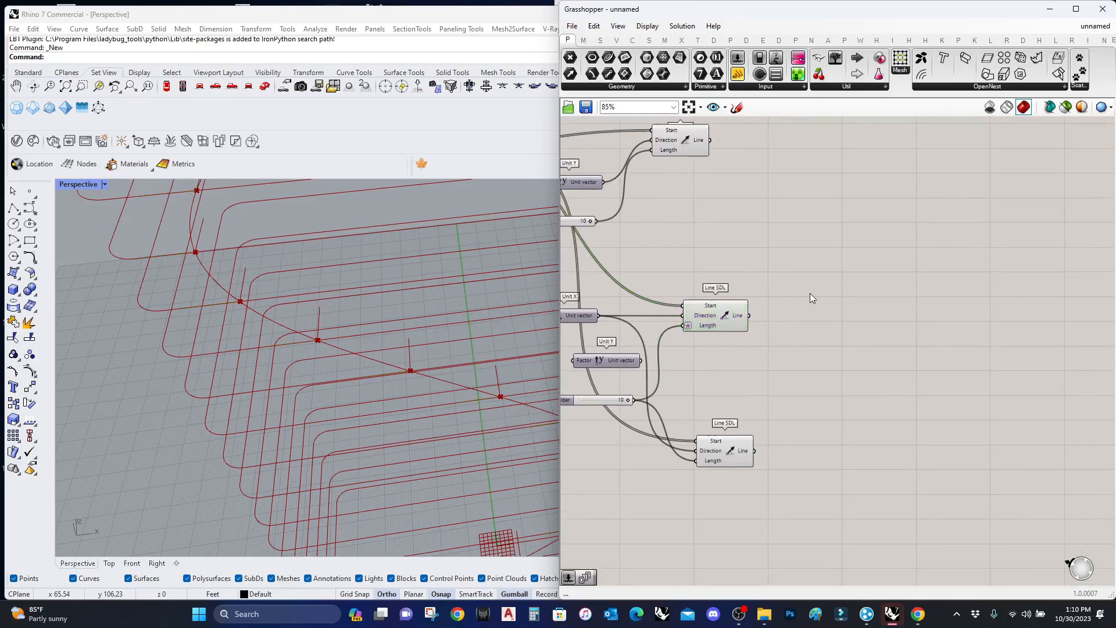
Add an End Points component to each of the two X-direction Line SDLs, wiring Line into Curve.
double_click(812, 292)
type("endp")
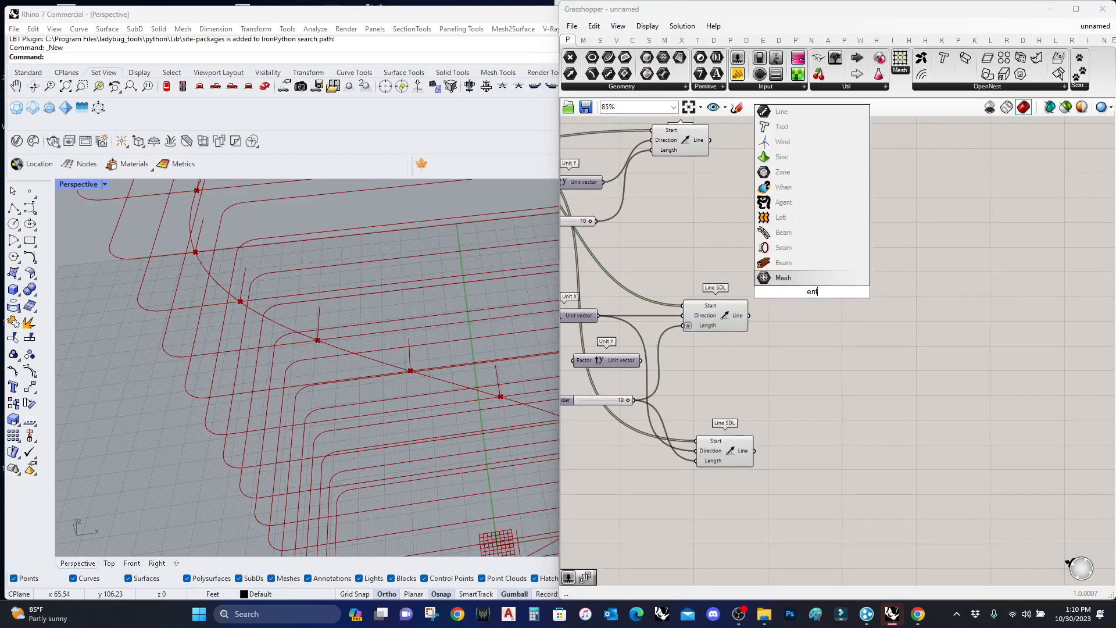
type("oint")
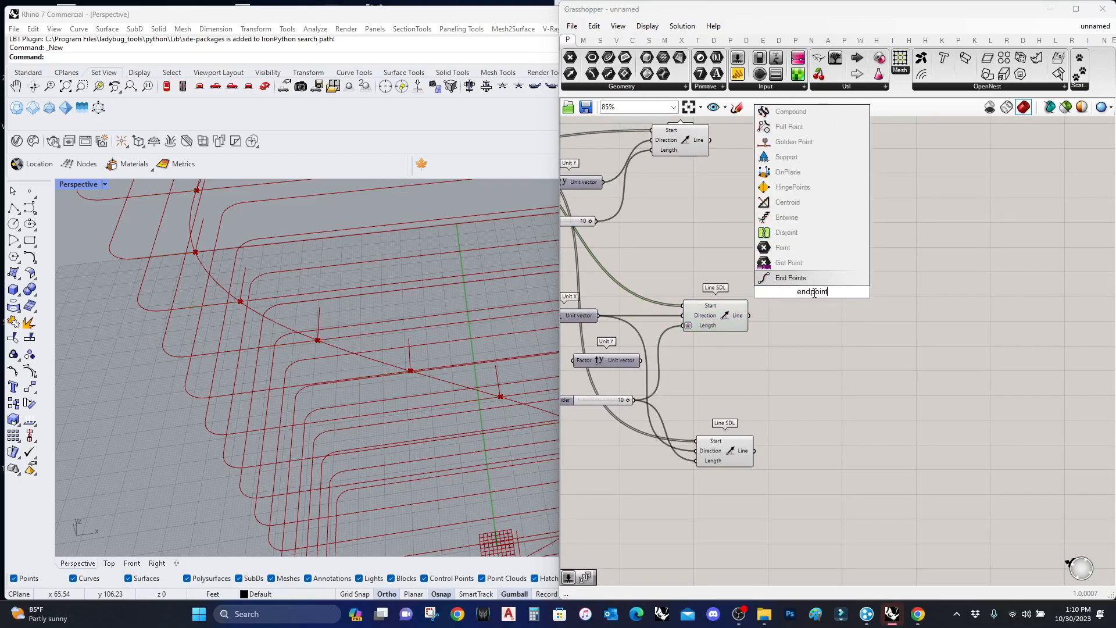
key("Return")
left_click_drag(787, 294, 815, 305)
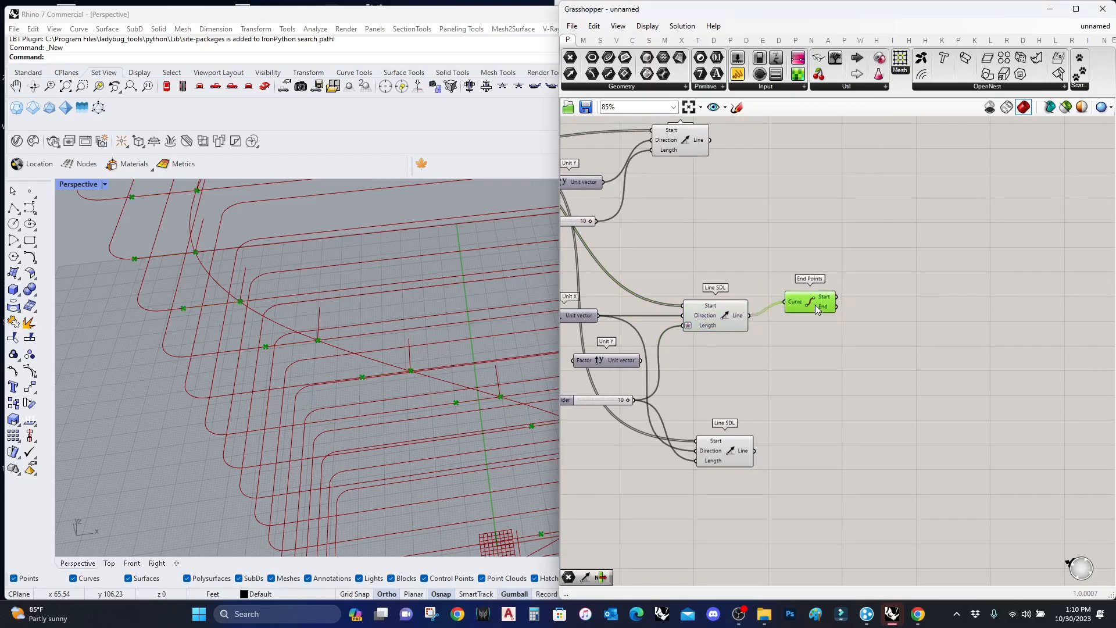
left_click_drag(832, 414, 754, 450, "alt")
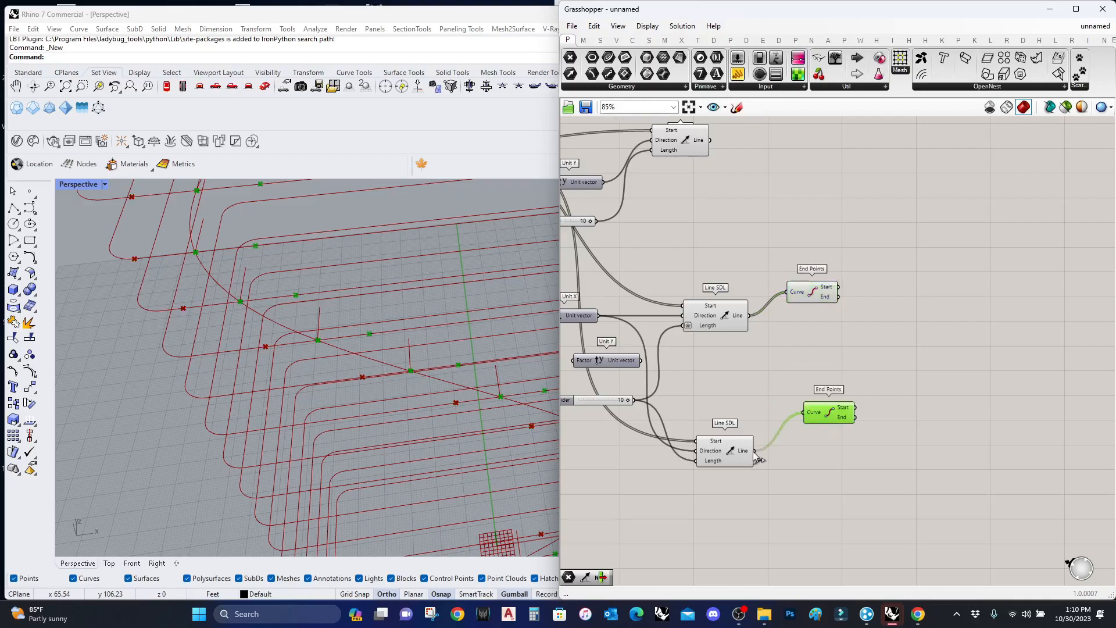
Add an End Points component to the Y-direction Line SDL, wiring its Line output into Curve.
right_click_drag(844, 193, 816, 275)
left_click(663, 222)
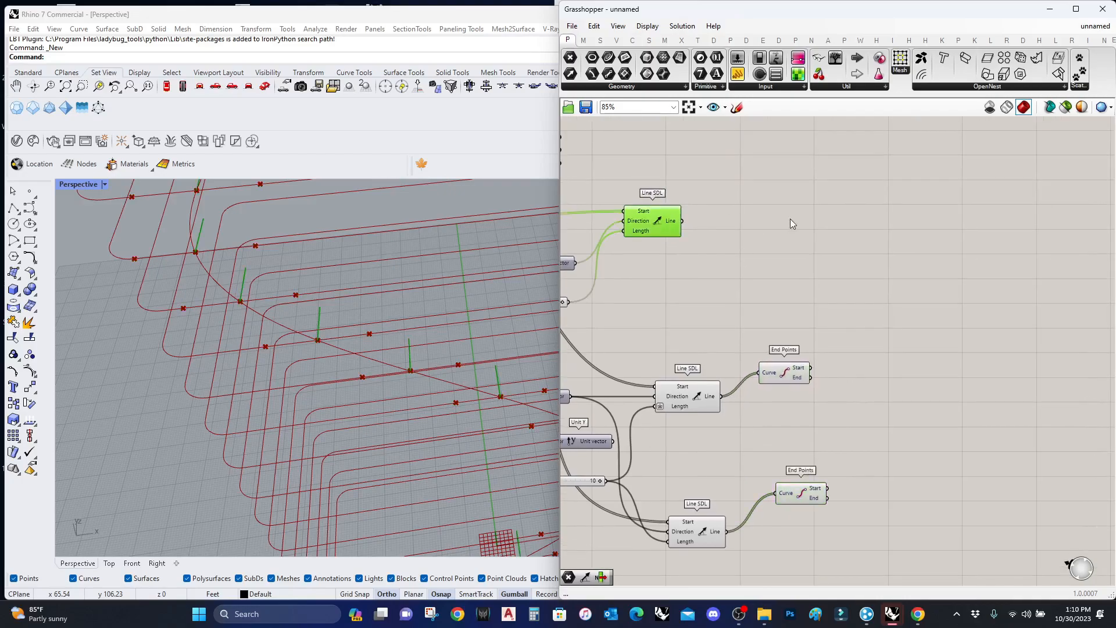
double_click(790, 218)
type("endpointe")
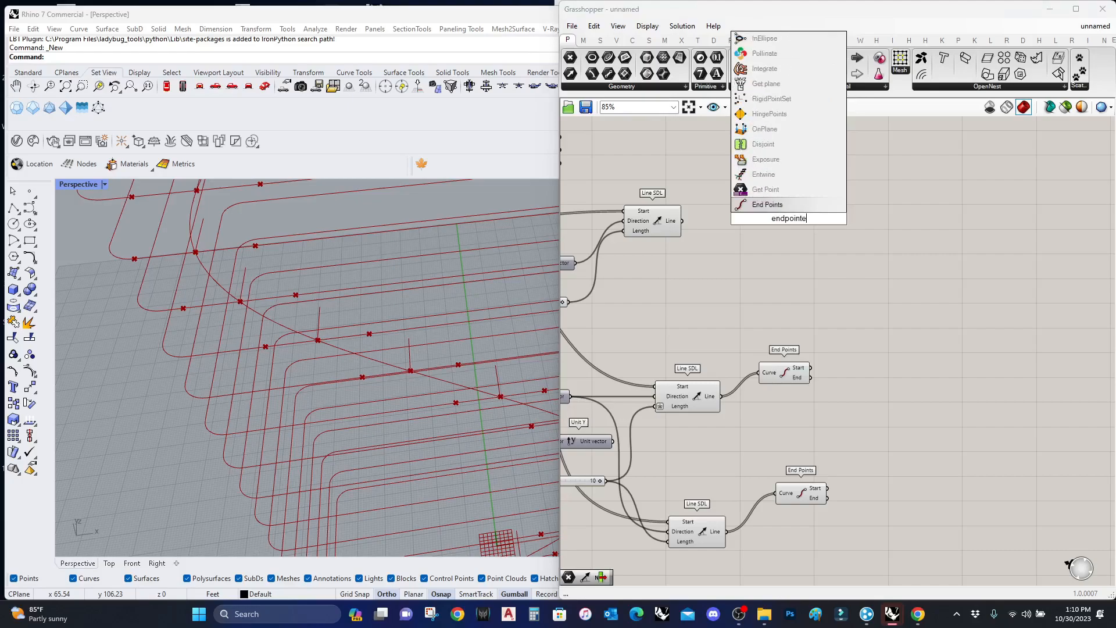
left_click(768, 204)
scroll(734, 218, "up", 2)
left_click_drag(681, 220, 761, 219)
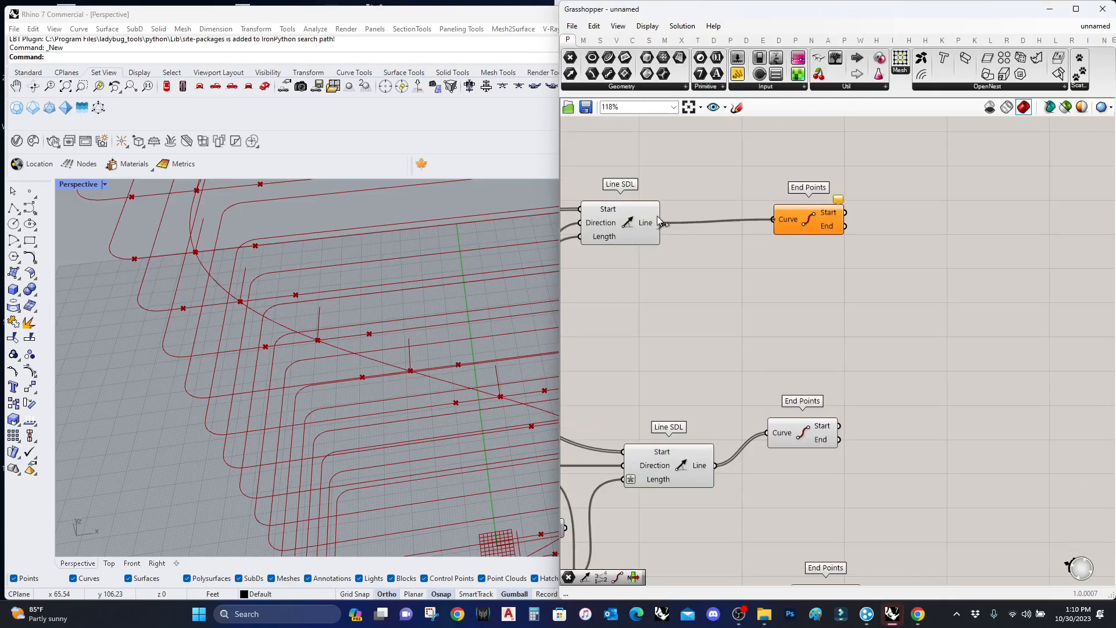
Add a Point parameter for each of the three End Points components and wire each End output into its own Point.
double_click(897, 239)
type("point")
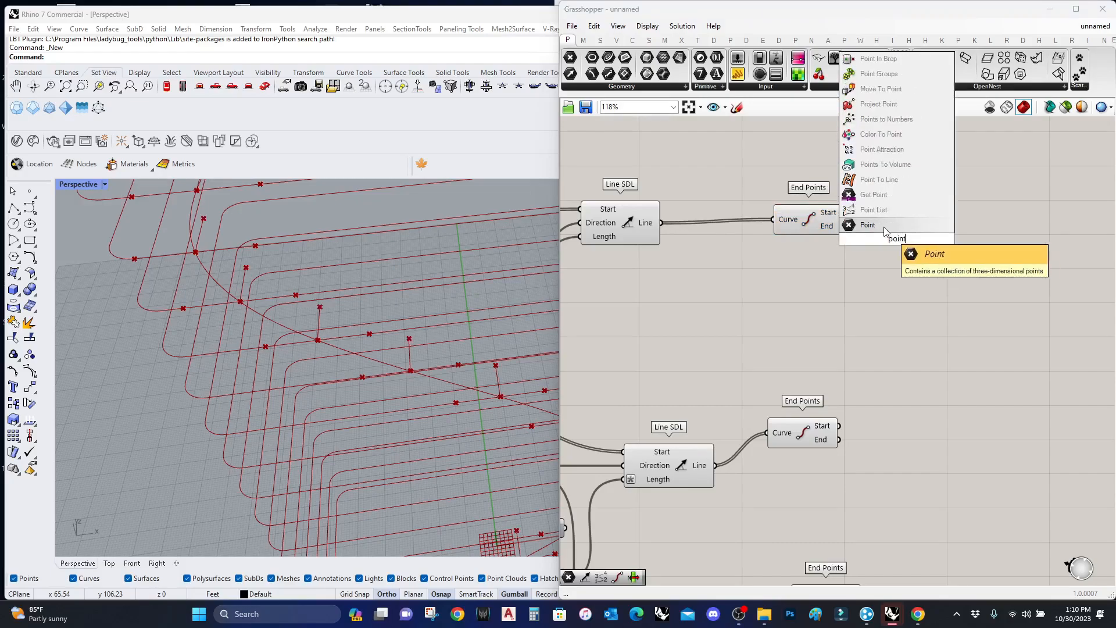
left_click(875, 225)
left_click_drag(844, 226, 838, 440)
right_click_drag(924, 450, 879, 317)
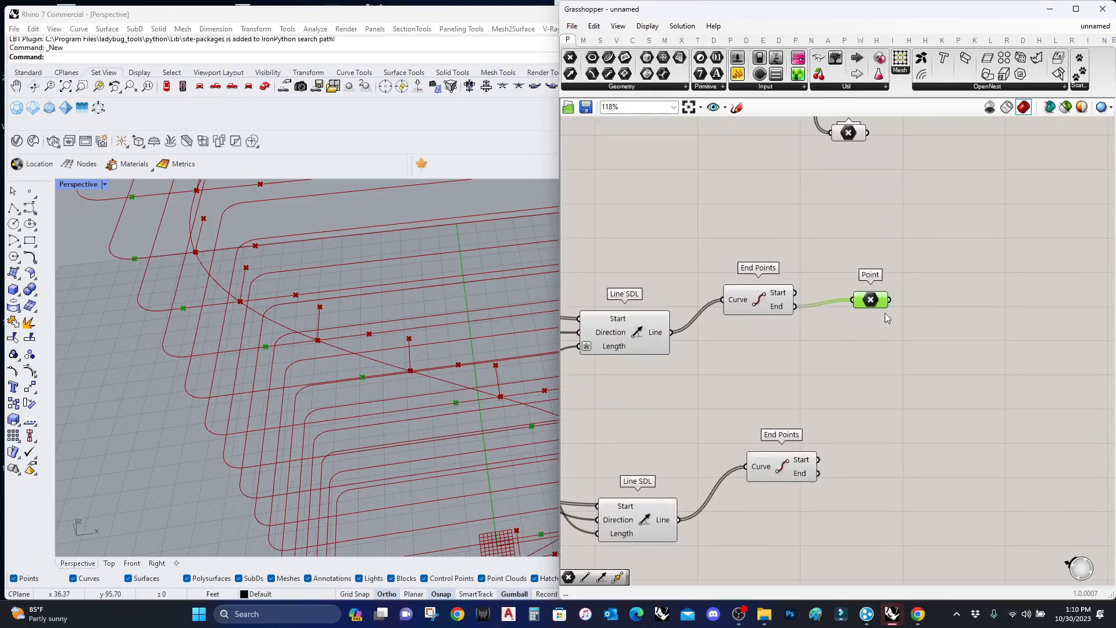
left_click_drag(867, 307, 818, 477, "alt")
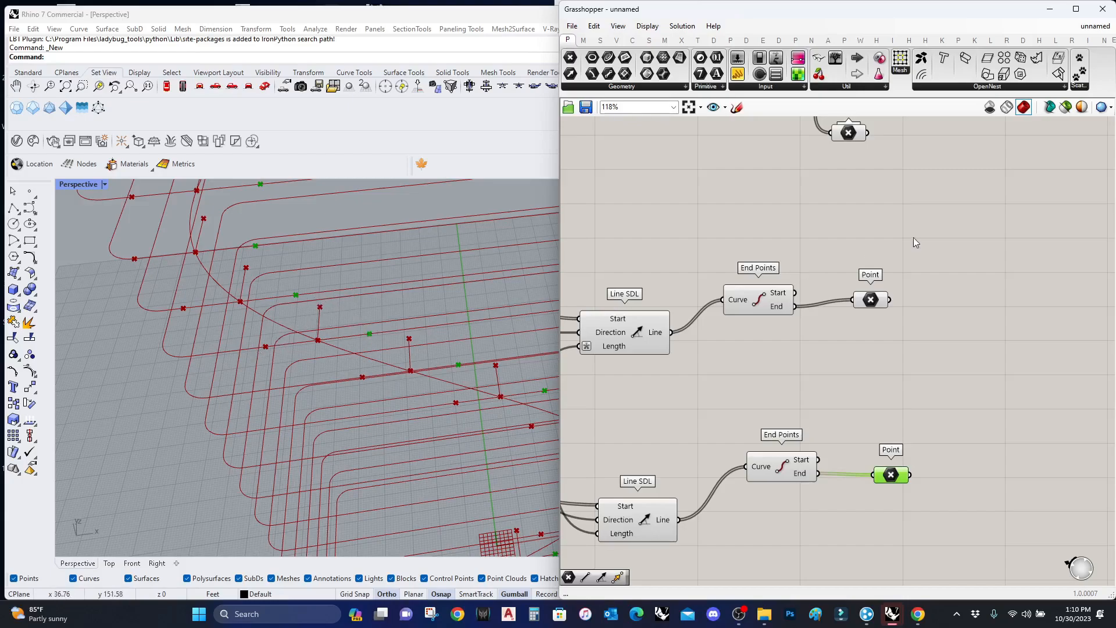
right_click_drag(852, 168, 780, 223)
left_click(781, 223)
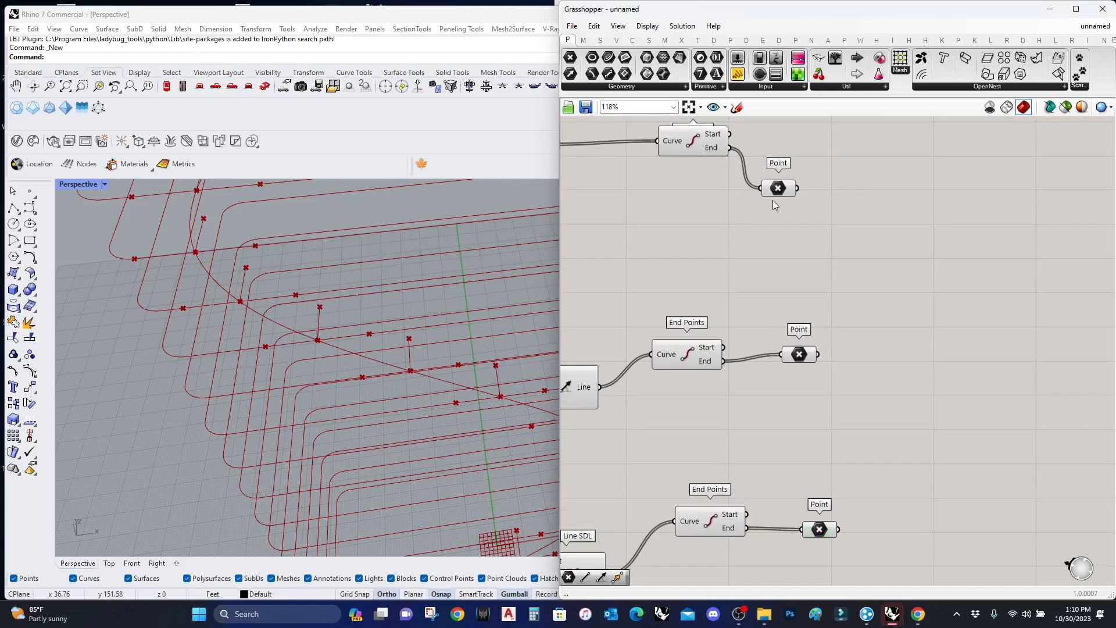
left_click(774, 193)
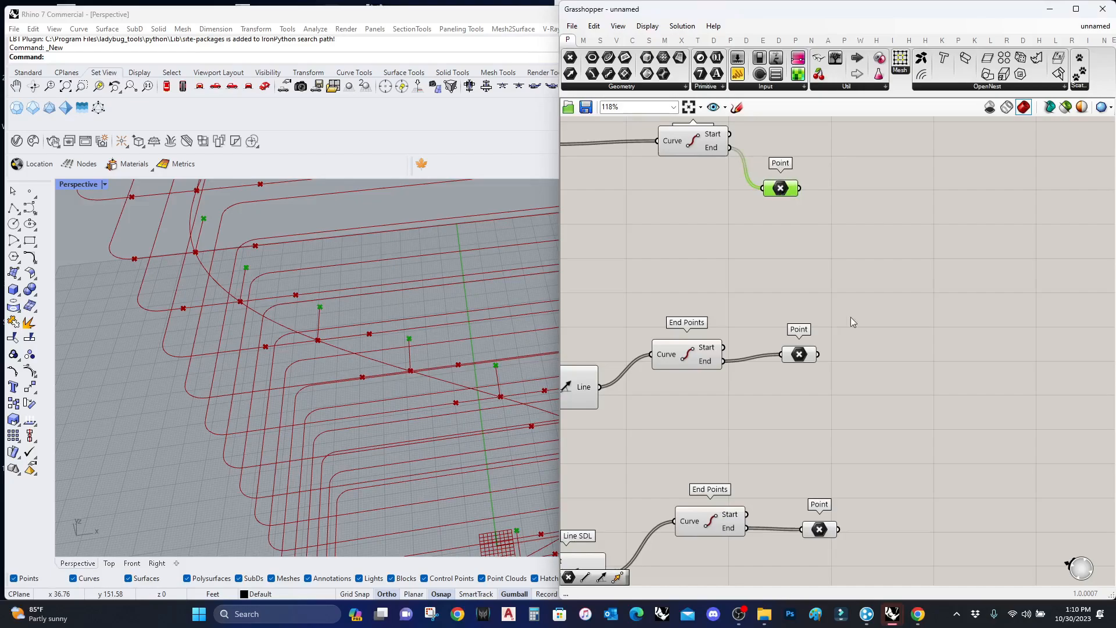
Add a combined Point parameter and wire the three end-point Point parameters into its single input.
double_click(894, 294)
type("p:o")
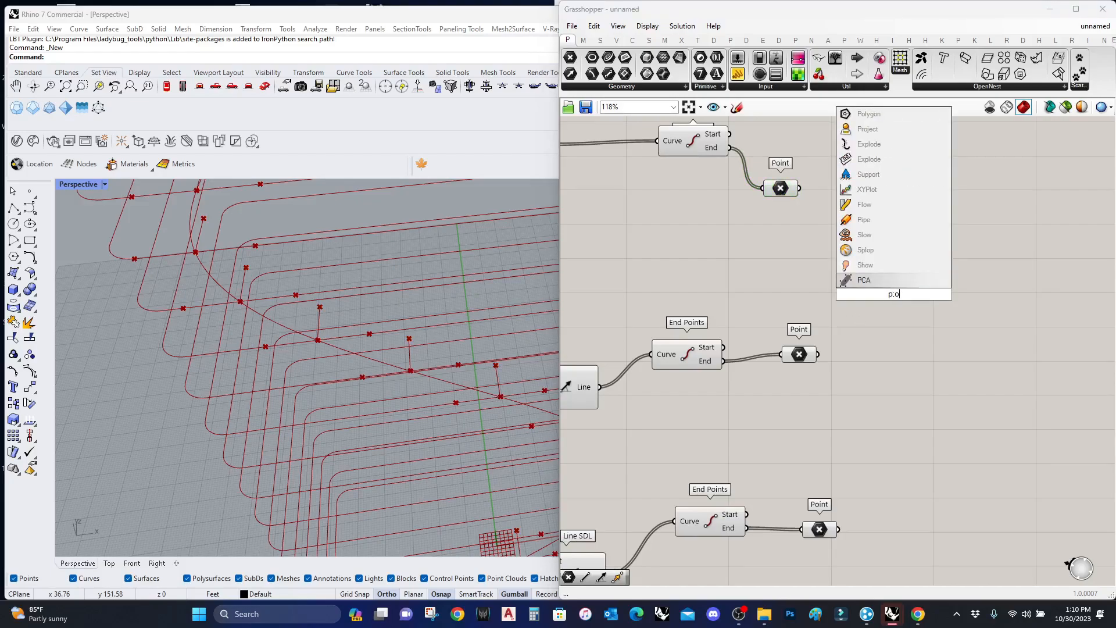
type("int")
left_click(888, 281)
left_click(801, 355)
left_click_drag(875, 295, 817, 354)
left_click_drag(876, 294, 839, 529, "shift")
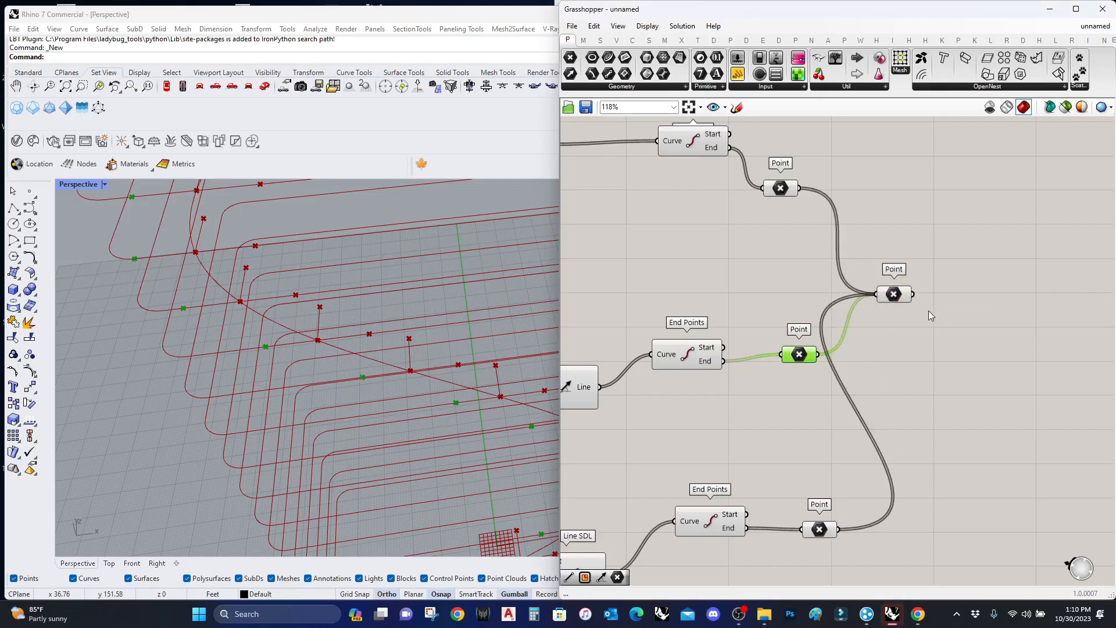
Graft each of the three Point parameters that feed the combined Point.
right_click(898, 295)
key("Escape")
mouse_move(784, 191)
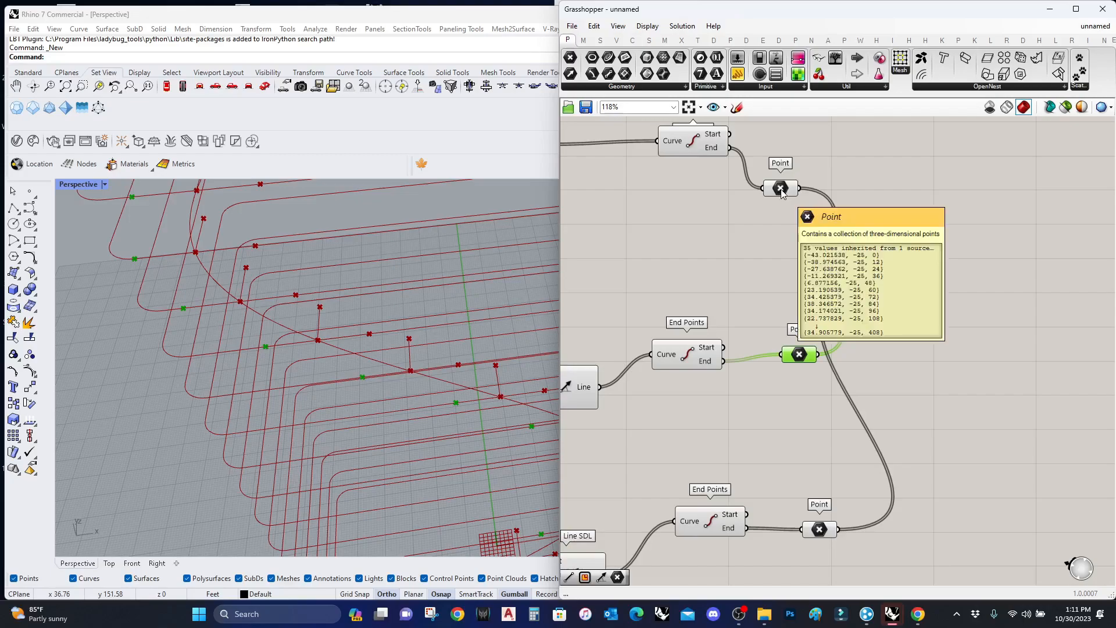
right_click(782, 190)
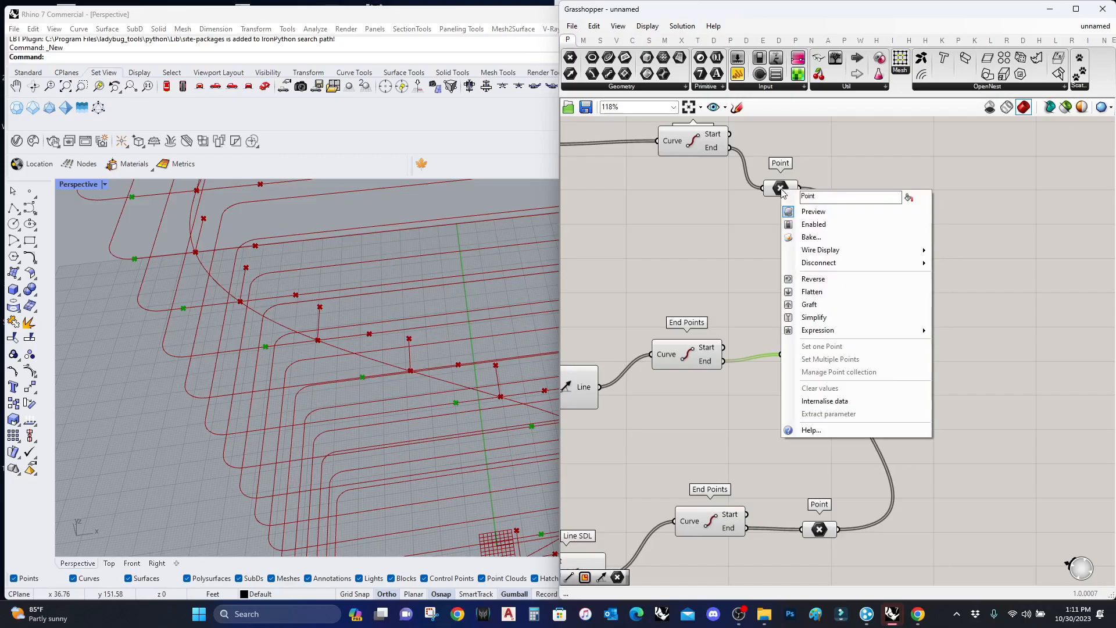
left_click(809, 304)
right_click(800, 354)
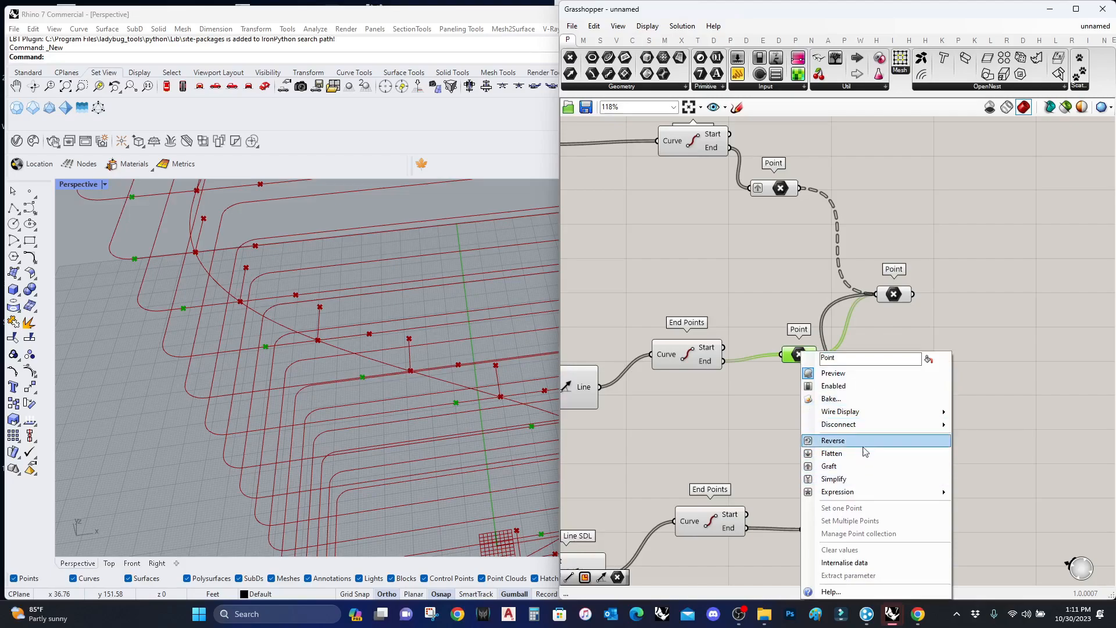
left_click(856, 465)
right_click_drag(855, 462, 842, 374)
scroll(813, 398, "up", 1)
right_click(812, 397)
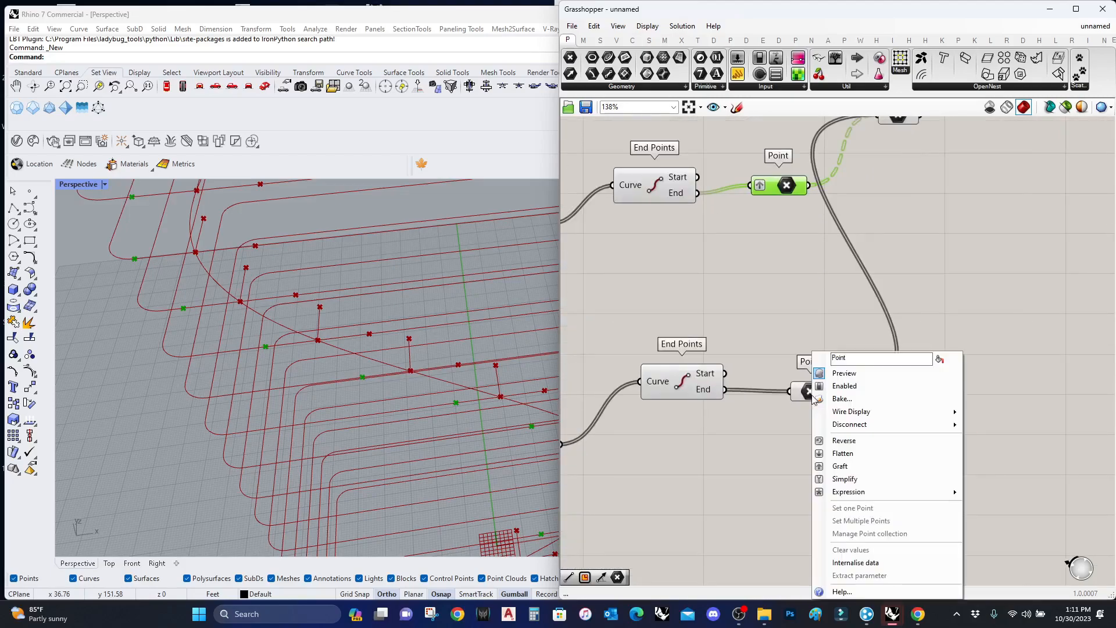
left_click(860, 478)
Attach a Param Viewer to the combined Point's output to inspect its data tree.
right_click_drag(900, 191, 846, 379)
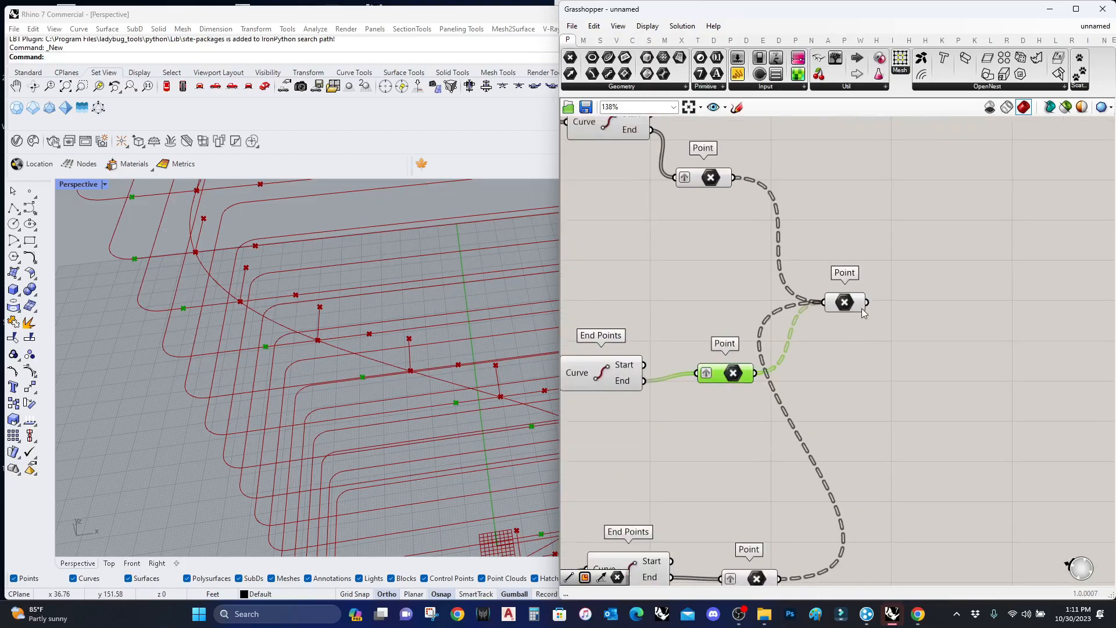
mouse_move(848, 304)
left_click_drag(837, 54, 933, 192)
left_click_drag(856, 208, 870, 302)
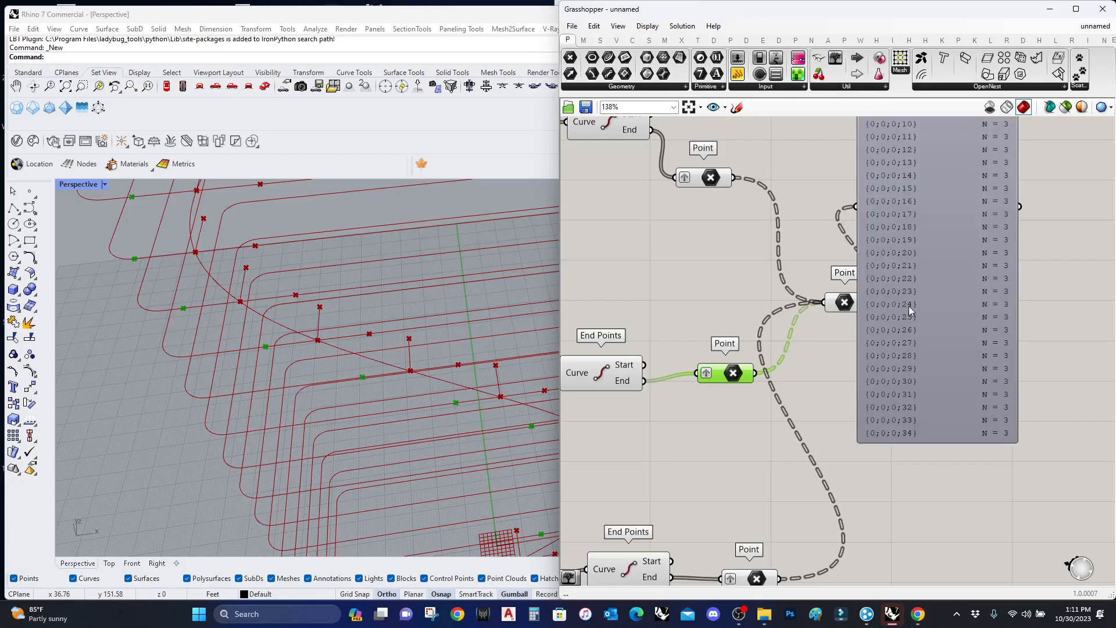
Simplify the combined Point's data paths and delete the Param Viewer.
right_click(841, 304)
left_click(871, 429)
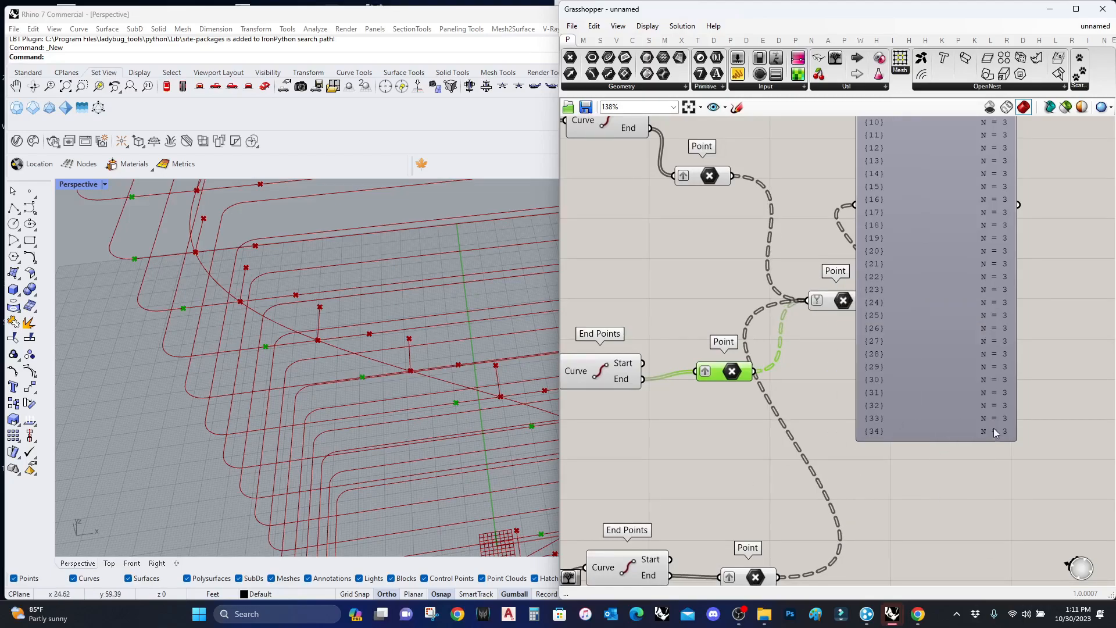
scroll(829, 350, "down", 2)
left_click(929, 350)
key("Delete")
Examine in the viewport which geometry the X-direction Line SDL, End Points and Point components represent.
right_click_drag(811, 462, 837, 374)
scroll(941, 331, "down", 1)
scroll(848, 361, "up", 1)
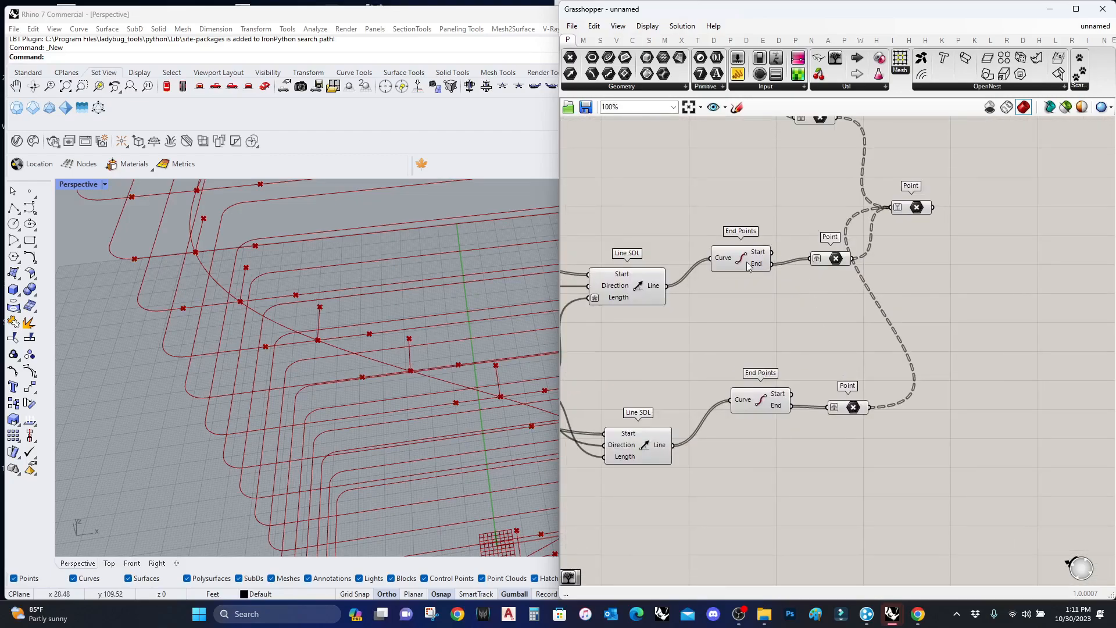
left_click(632, 288)
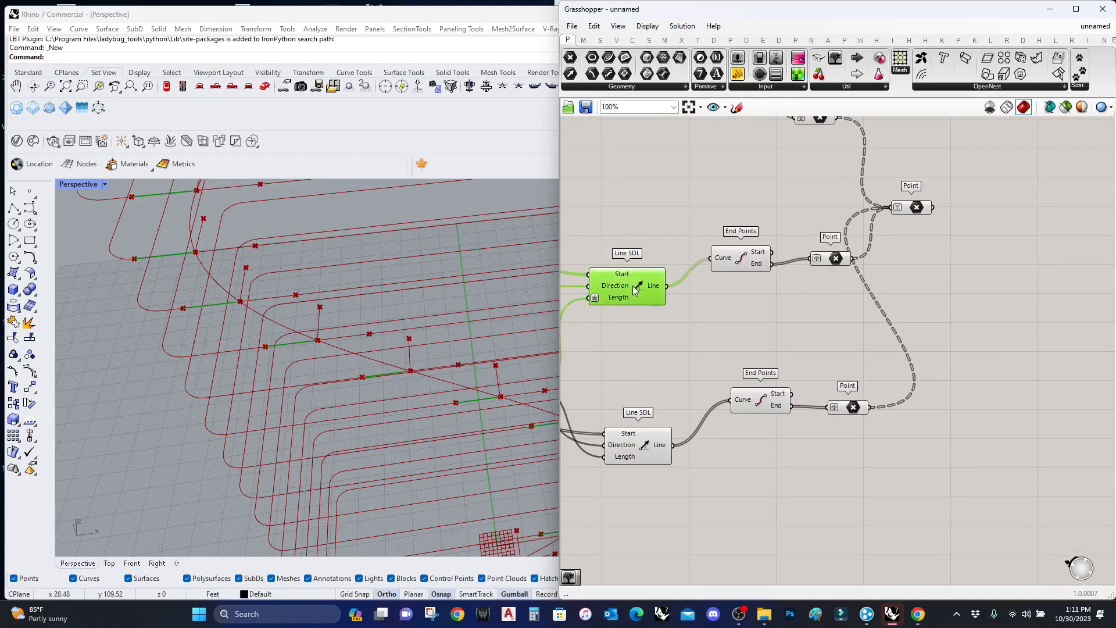
left_click(749, 407)
left_click(741, 265)
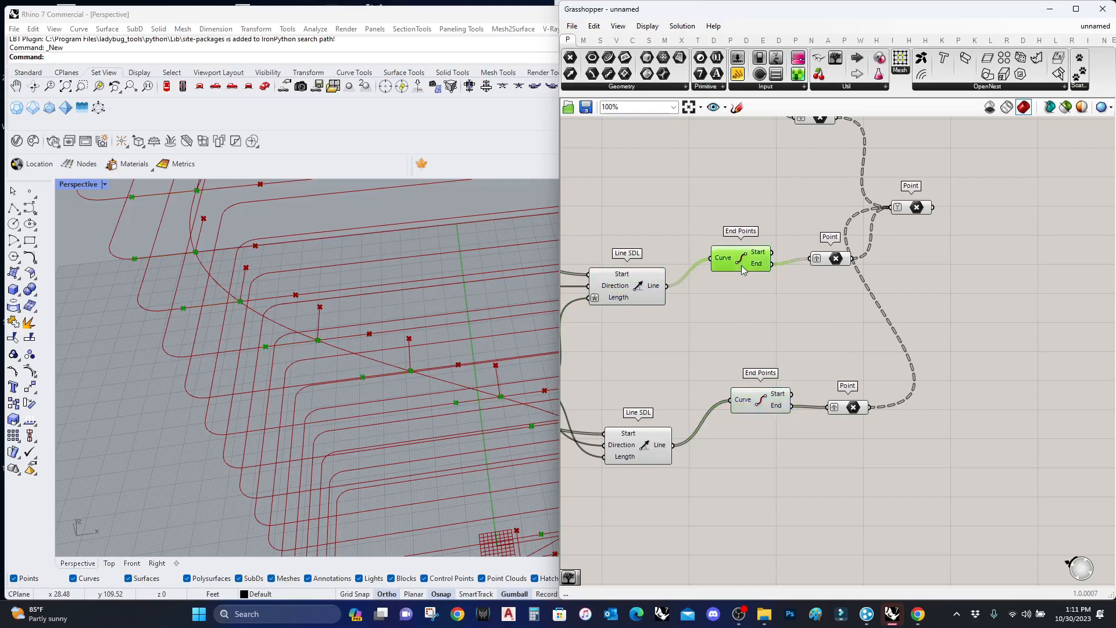
left_click(797, 319)
left_click(832, 261)
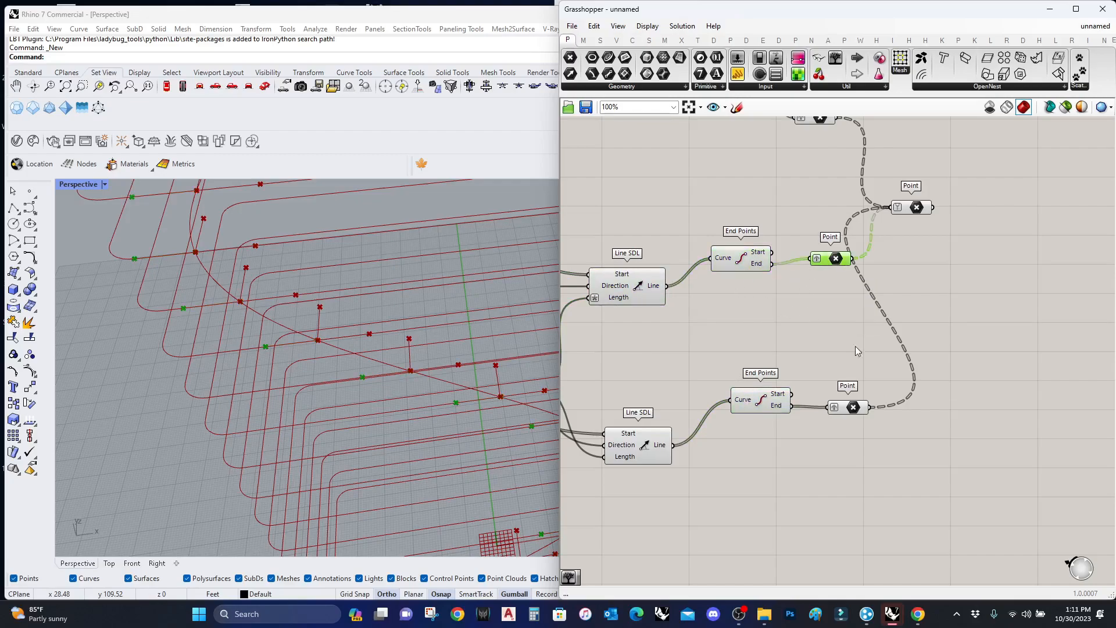
left_click(852, 408)
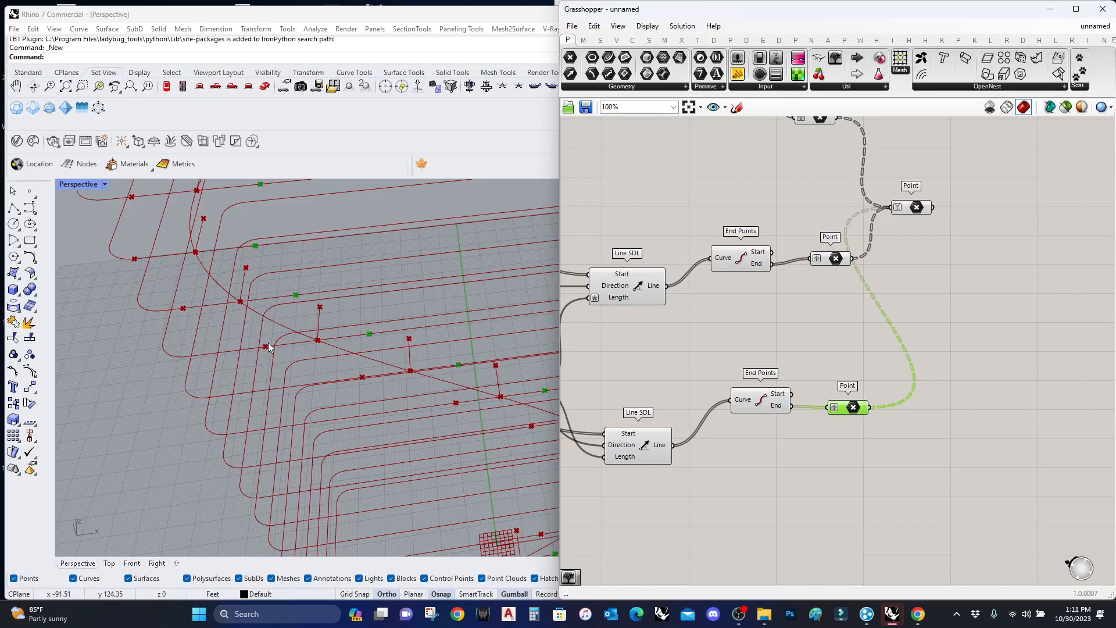
Add a Line component with the upper X-direction Point as Start Point and the lower X-direction Point as End Point.
double_click(926, 366)
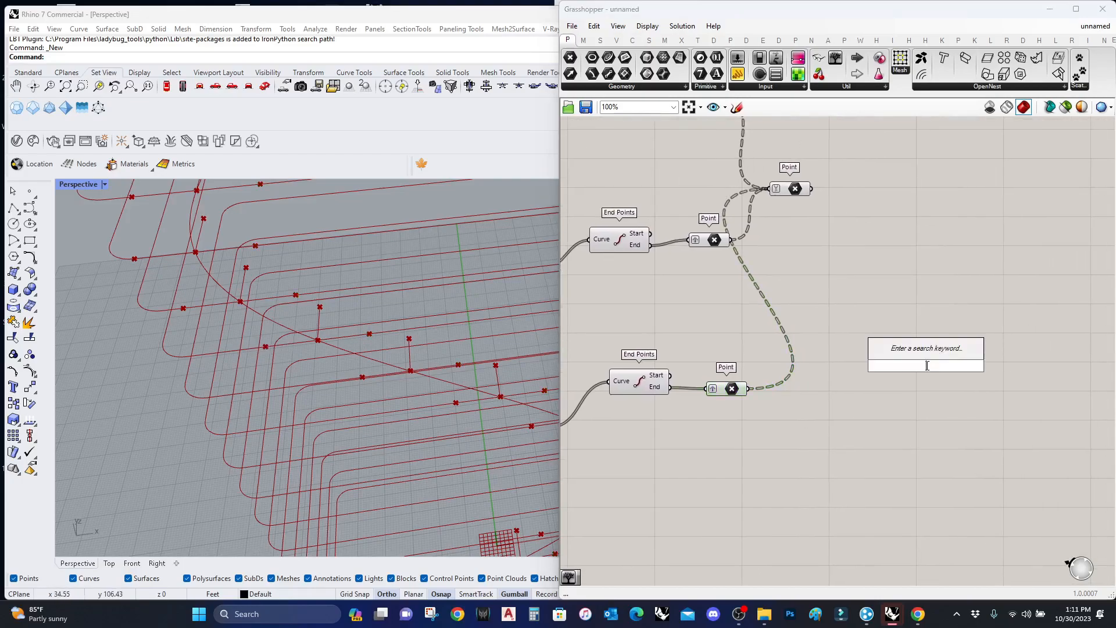
type("line")
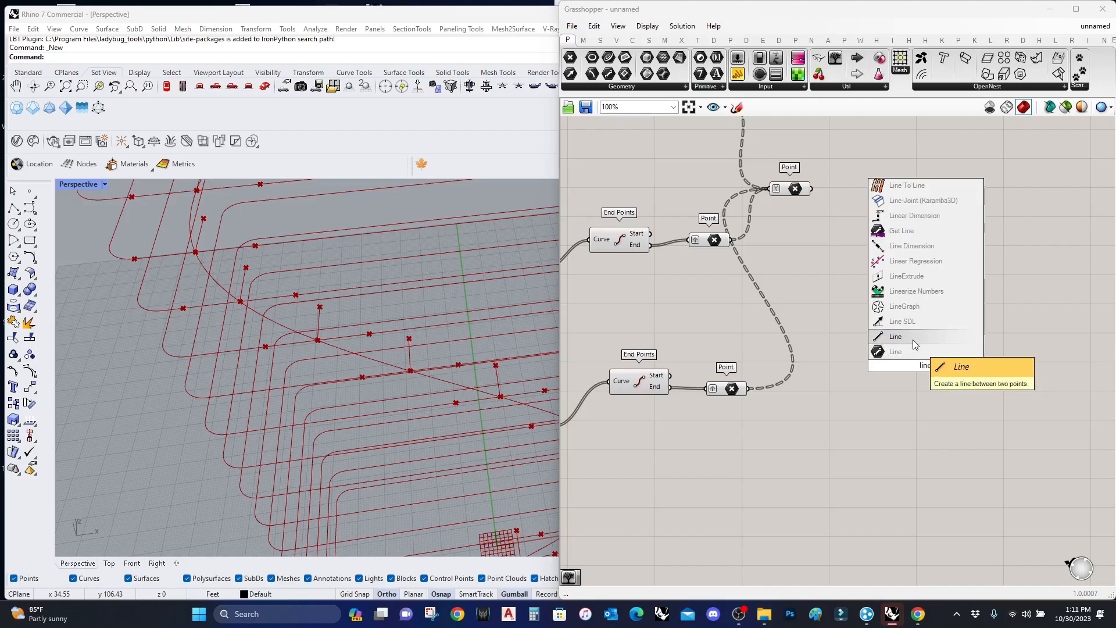
left_click(895, 336)
mouse_move(732, 240)
left_mouse_down()
mouse_move(895, 372)
mouse_move(732, 242)
left_mouse_up()
key("ctrl+z")
left_click_drag(897, 375, 749, 388)
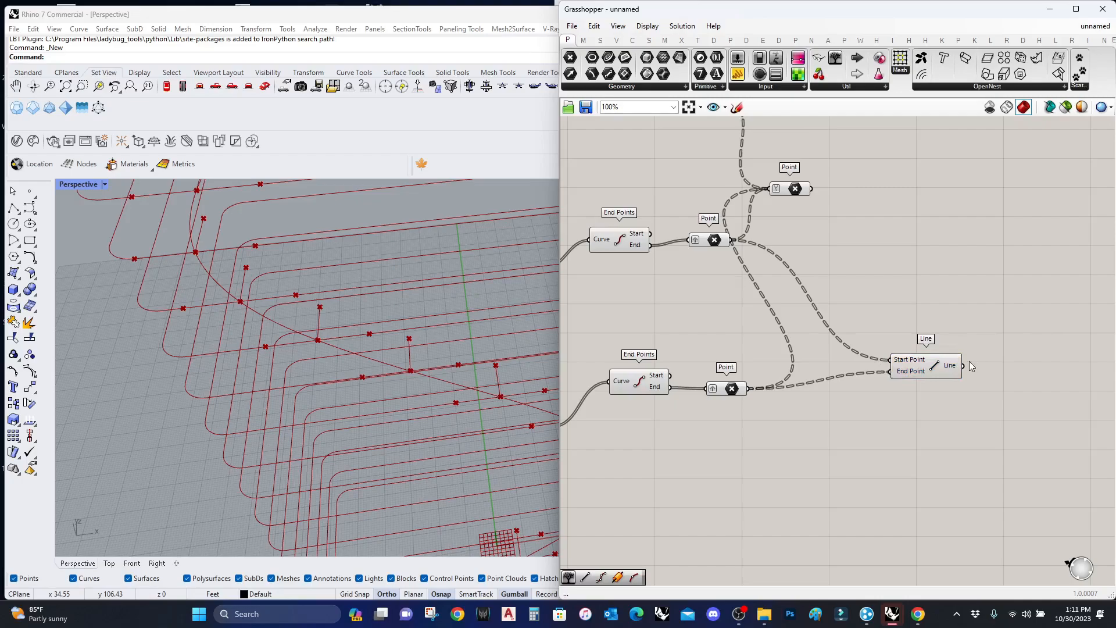
mouse_move(951, 370)
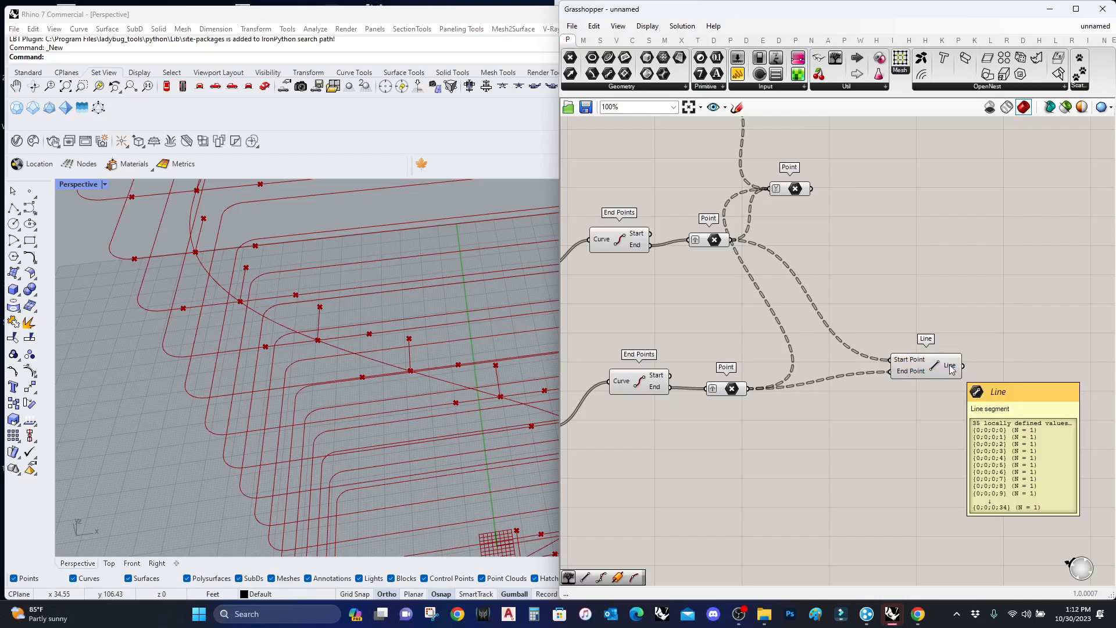
Add an Interpolate (t) component and wire the combined Point into its Vertices input.
scroll(950, 370, "down", 4)
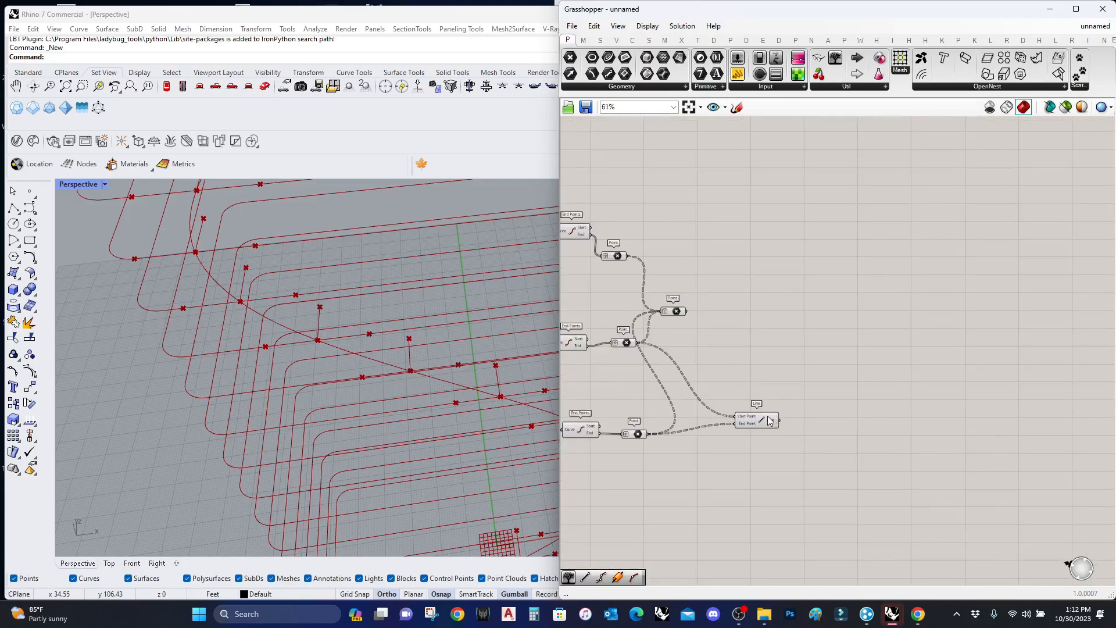
right_click_drag(868, 310, 800, 319)
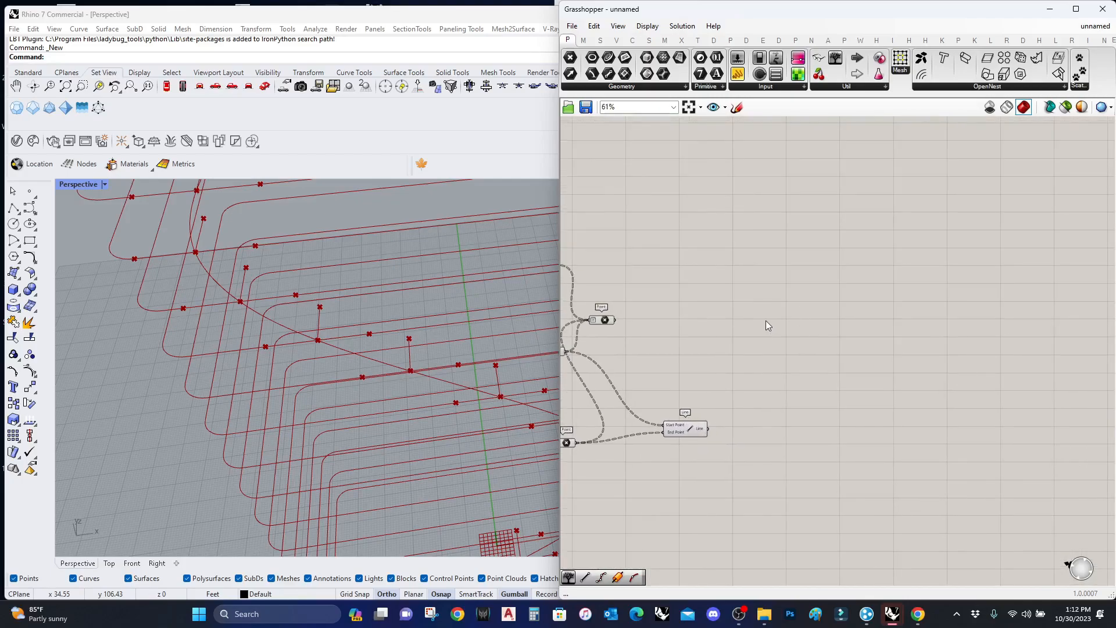
double_click(776, 289)
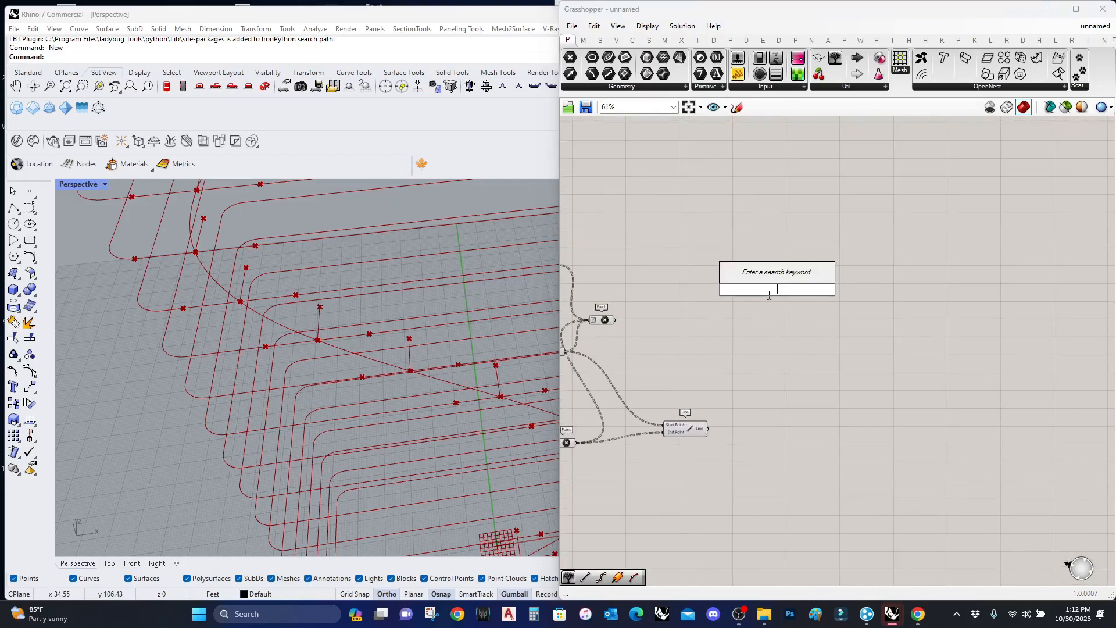
type("interp")
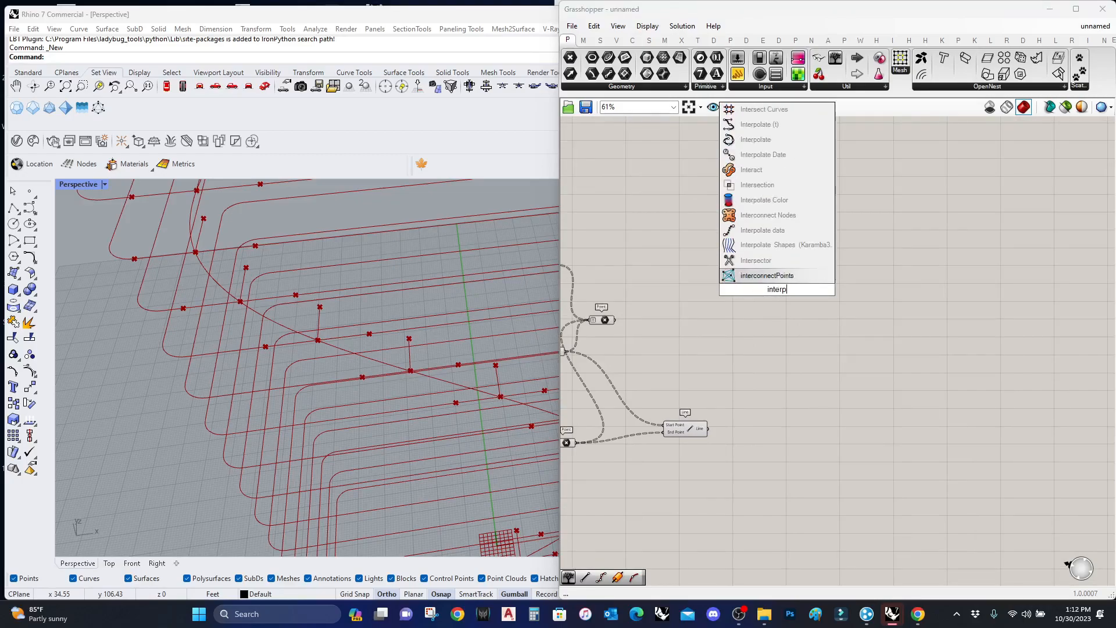
type("ol")
left_click(761, 204)
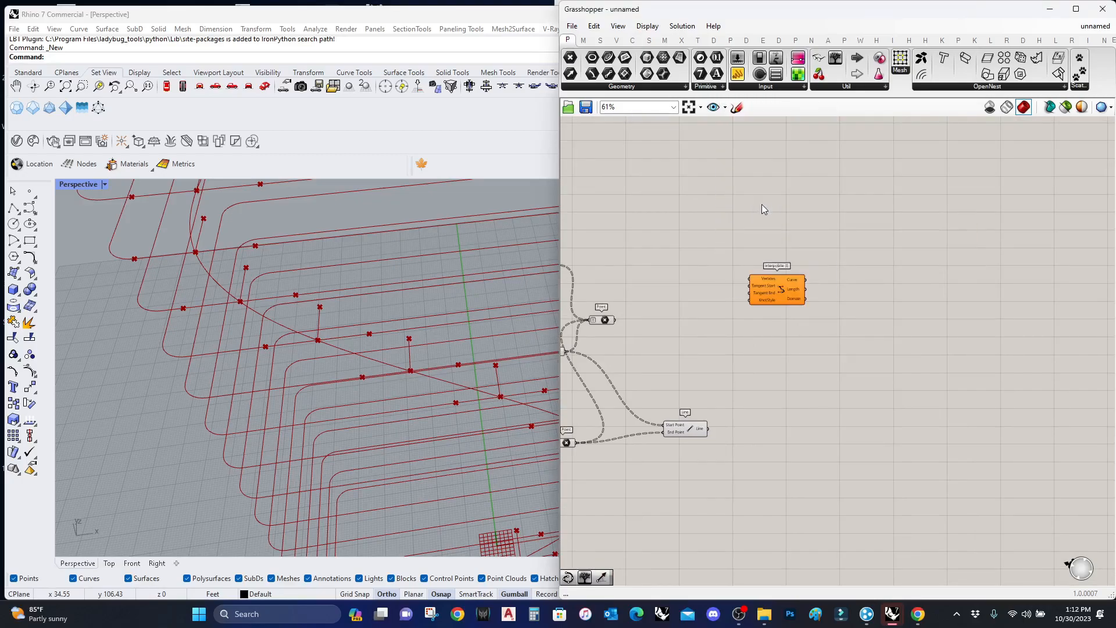
scroll(765, 302, "up", 3)
left_click_drag(765, 302, 878, 317)
right_click_drag(805, 371, 946, 367)
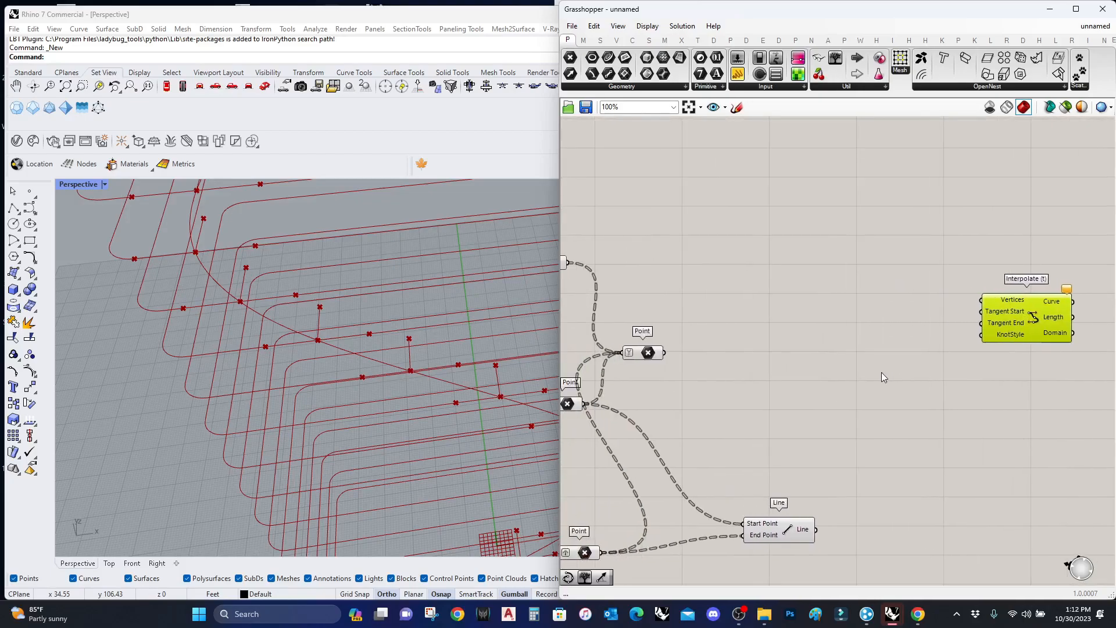
left_click_drag(664, 353, 983, 301)
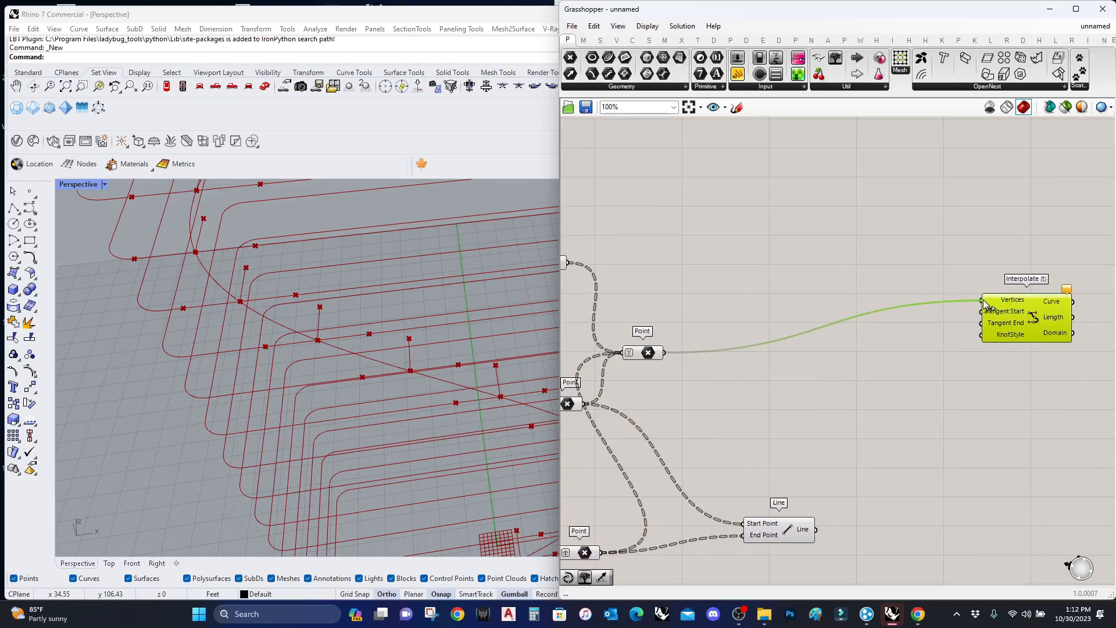
Add a Vector parameter beside the Line component and wire the Line output into it.
right_click_drag(727, 379, 640, 327)
left_click_drag(705, 480, 686, 442)
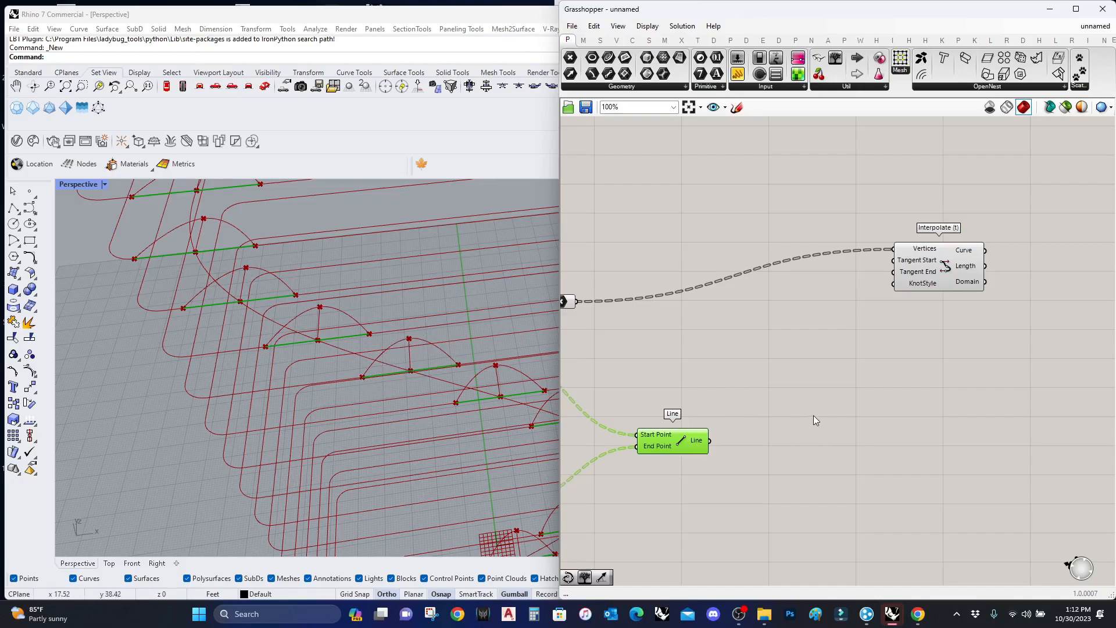
double_click(695, 397)
left_click(684, 443)
double_click(746, 366)
type("vecto")
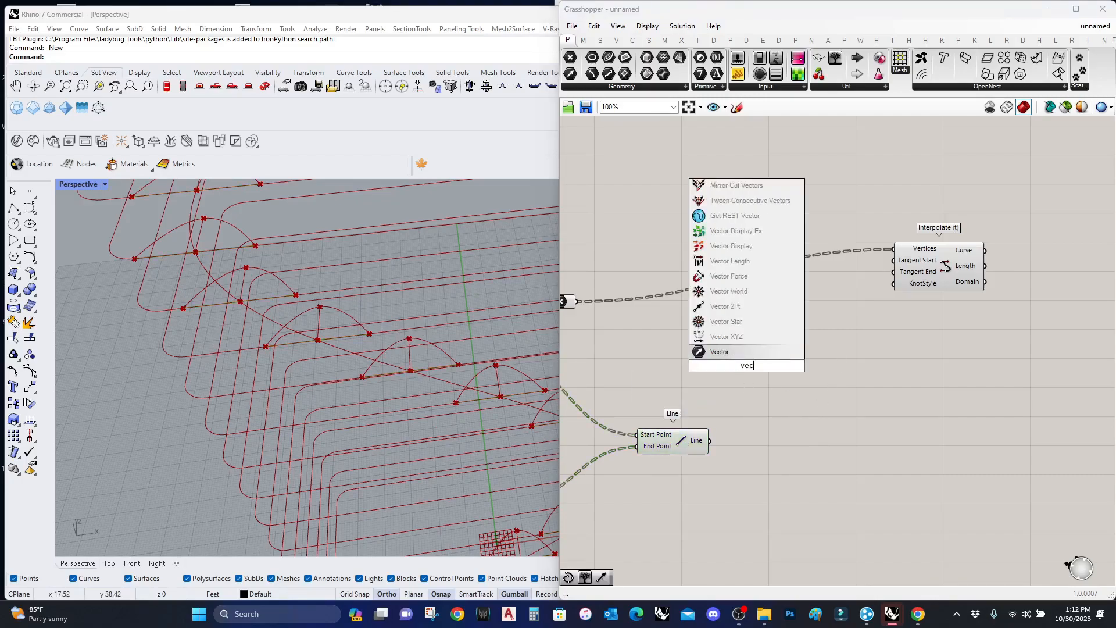
left_click(720, 336)
left_click_drag(731, 367, 713, 443)
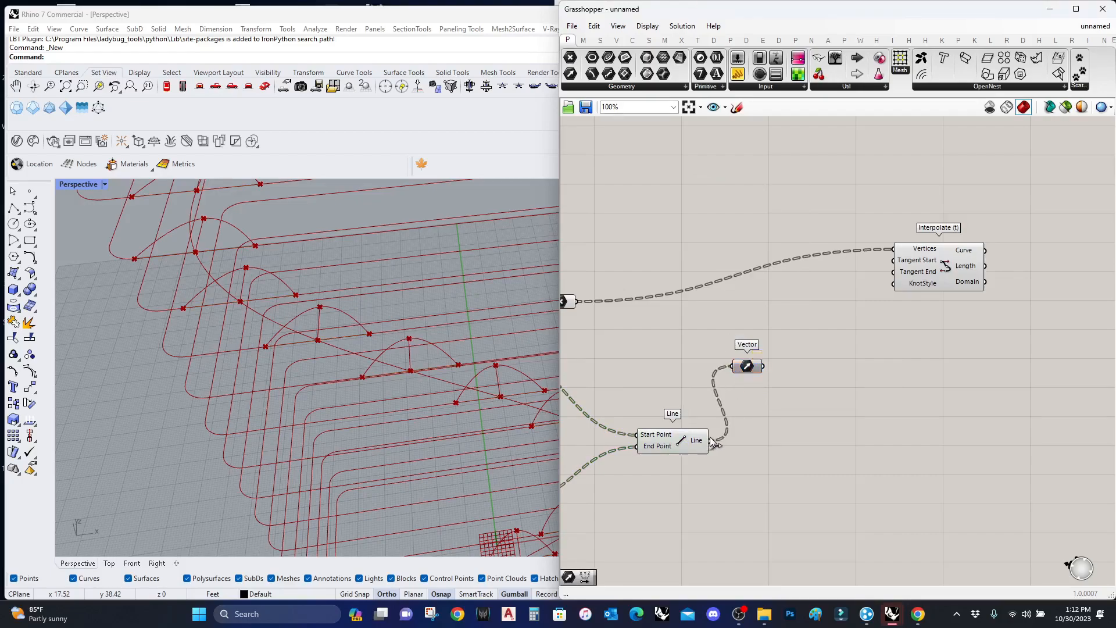
Add a Unit Vector component and feed it from the Vector parameter.
double_click(838, 408)
type("unit v")
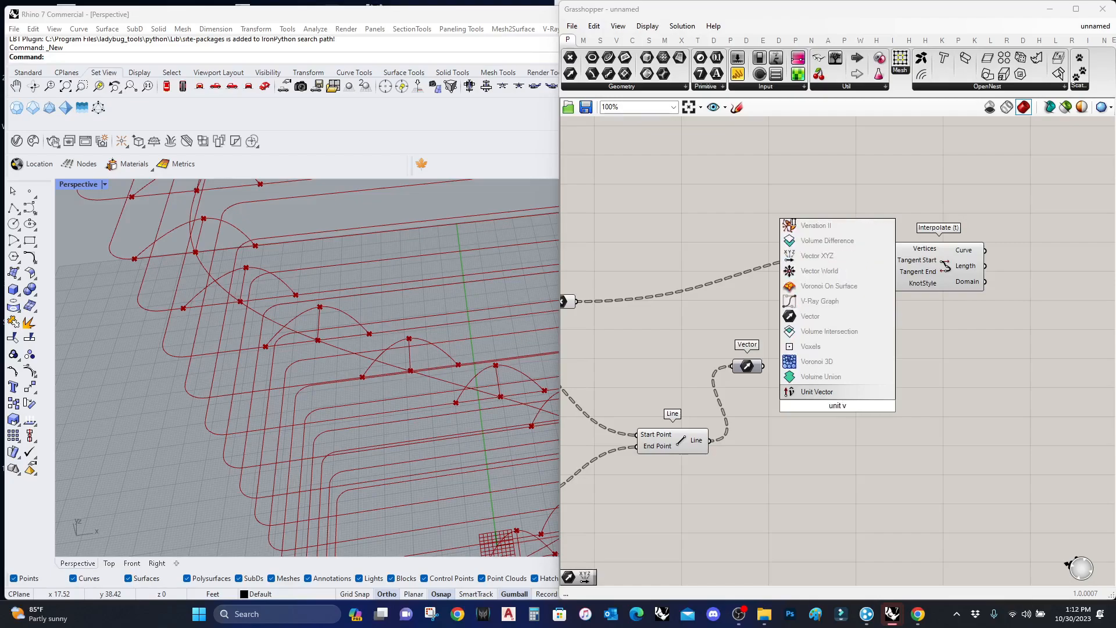
left_click(825, 391)
left_click_drag(763, 366, 812, 382)
Add a Multiplication component and wire the Unit Vector output into its A input.
double_click(895, 410)
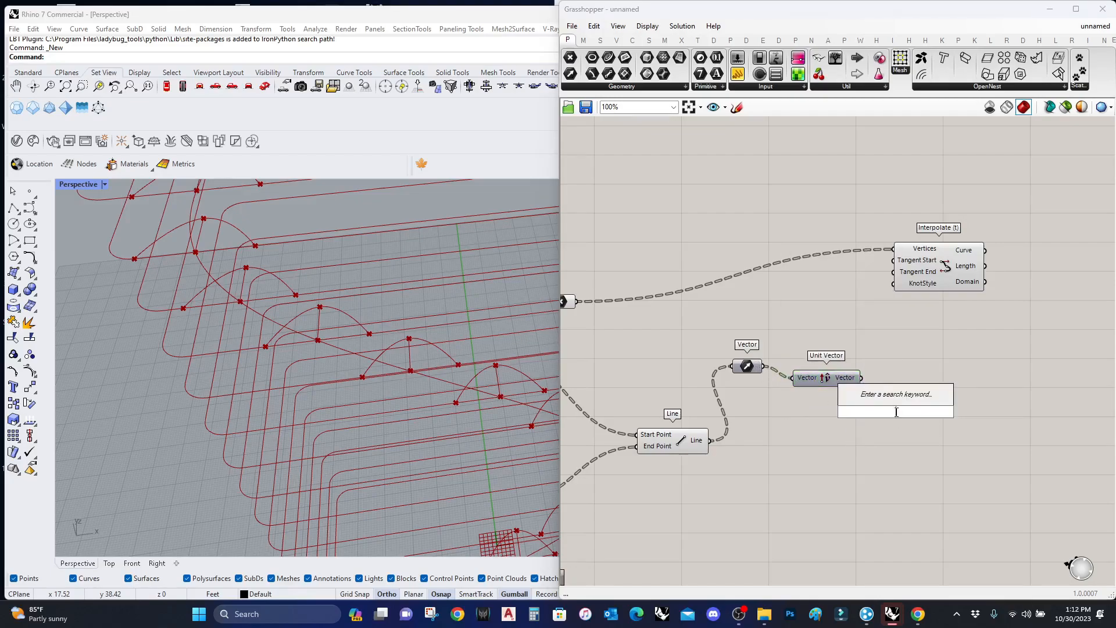
type("multiplic")
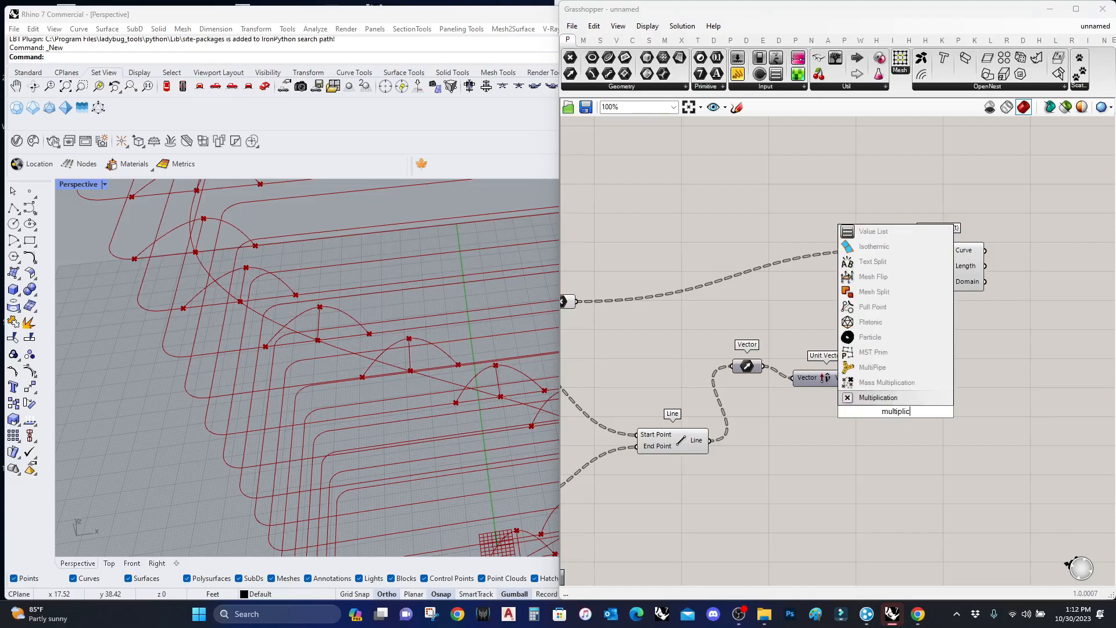
key("Return")
left_click_drag(850, 377, 873, 420)
Copy an existing length Number Slider and place the copy below the Unit Vector, next to the Multiplication component.
scroll(812, 434, "down", 1)
scroll(809, 431, "down", 3)
right_click_drag(809, 430, 896, 371)
scroll(668, 446, "up", 2)
right_click_drag(668, 446, 951, 423)
left_click_drag(754, 361, 1111, 417, "alt")
right_click_drag(1106, 416, 740, 438)
left_click_drag(749, 440, 891, 361)
right_click_drag(945, 352, 747, 416)
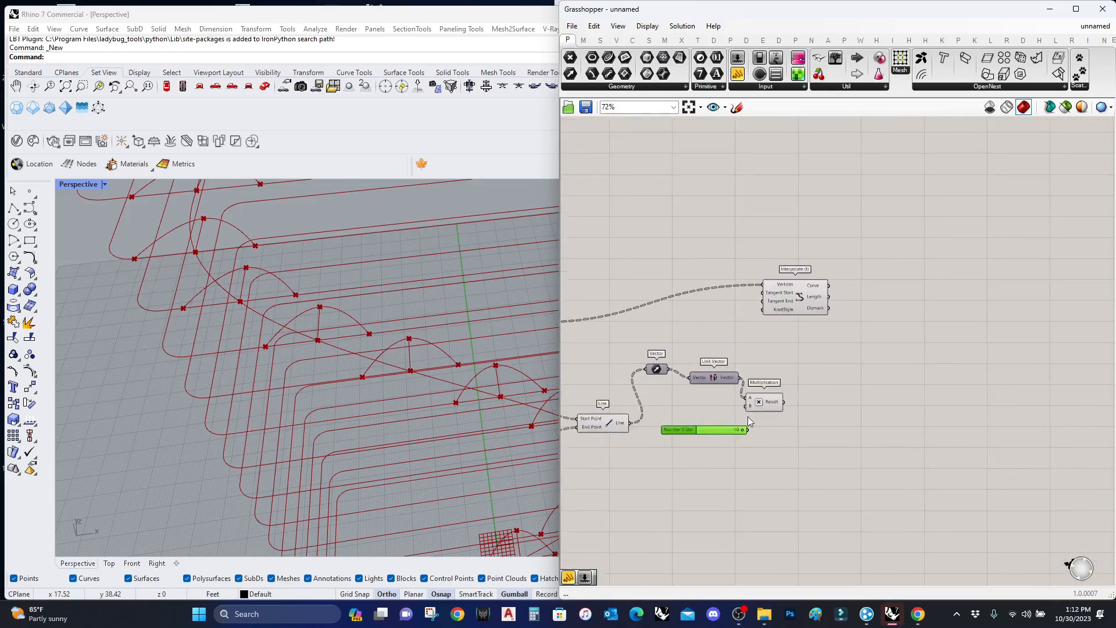
Configure the copied slider for real numbers with maximum 5, set it to 3.597 and connect it to Multiplication's B input.
scroll(744, 416, "up", 3)
double_click(648, 437)
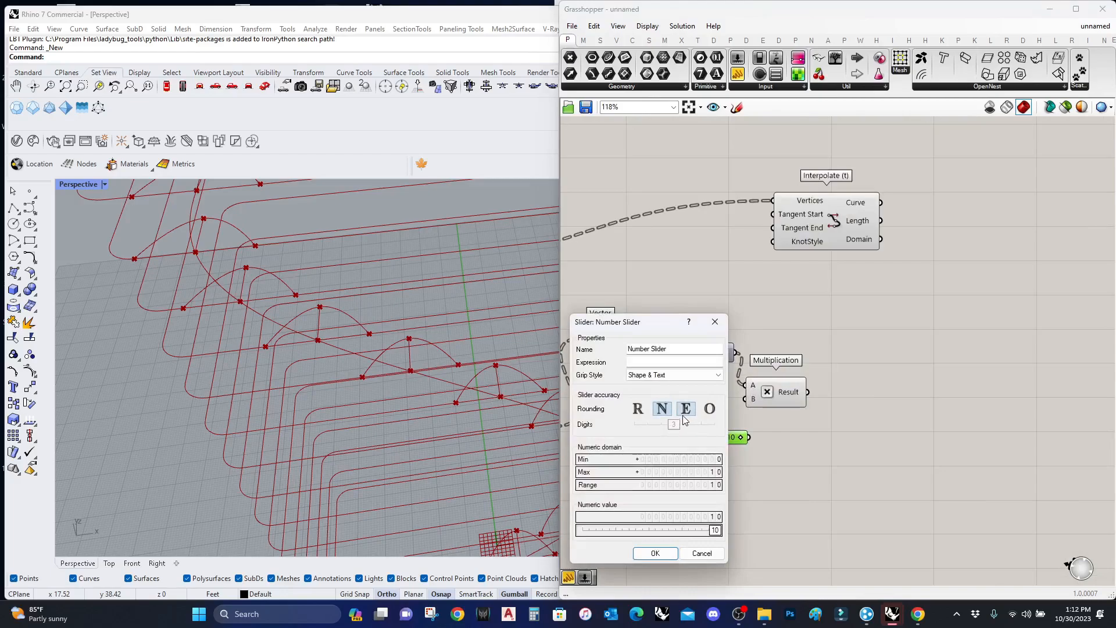
left_click(638, 410)
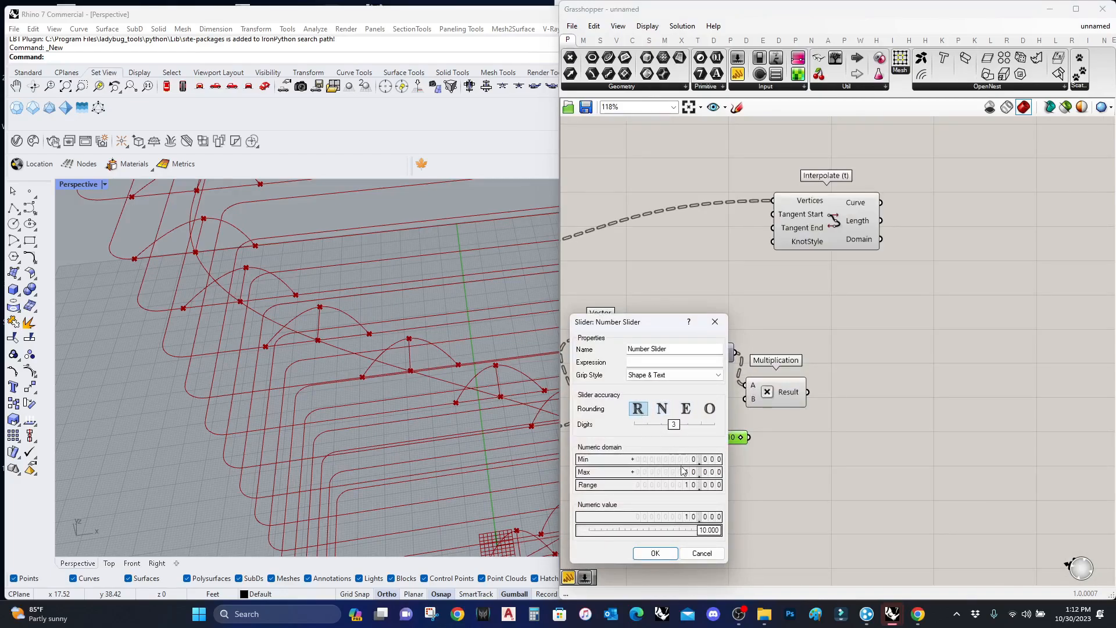
double_click(679, 472)
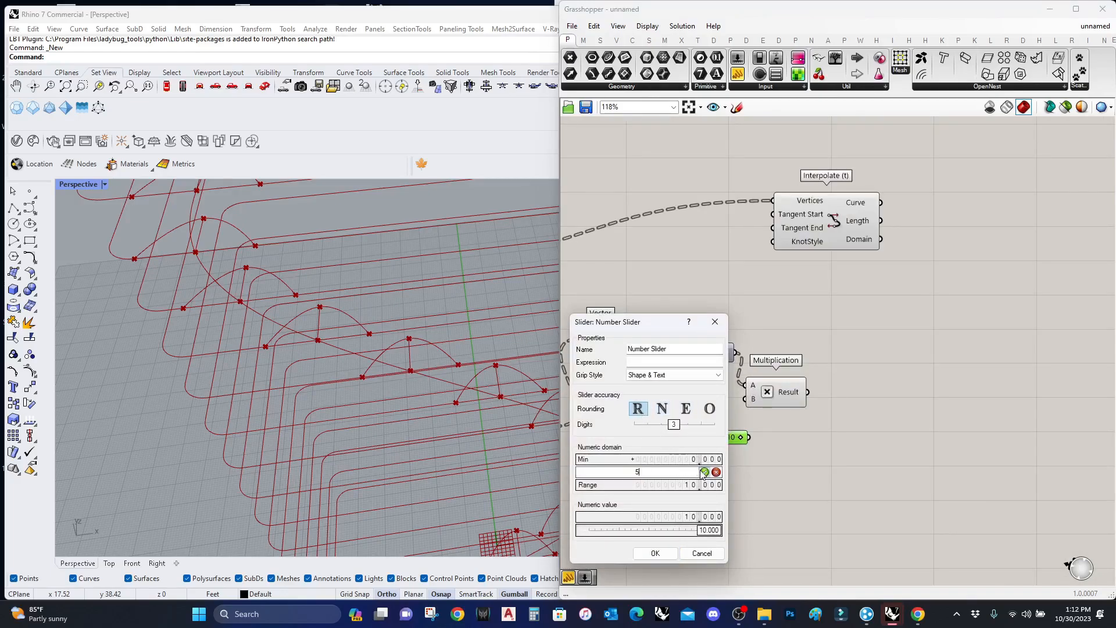
left_click(704, 471)
left_click(655, 552)
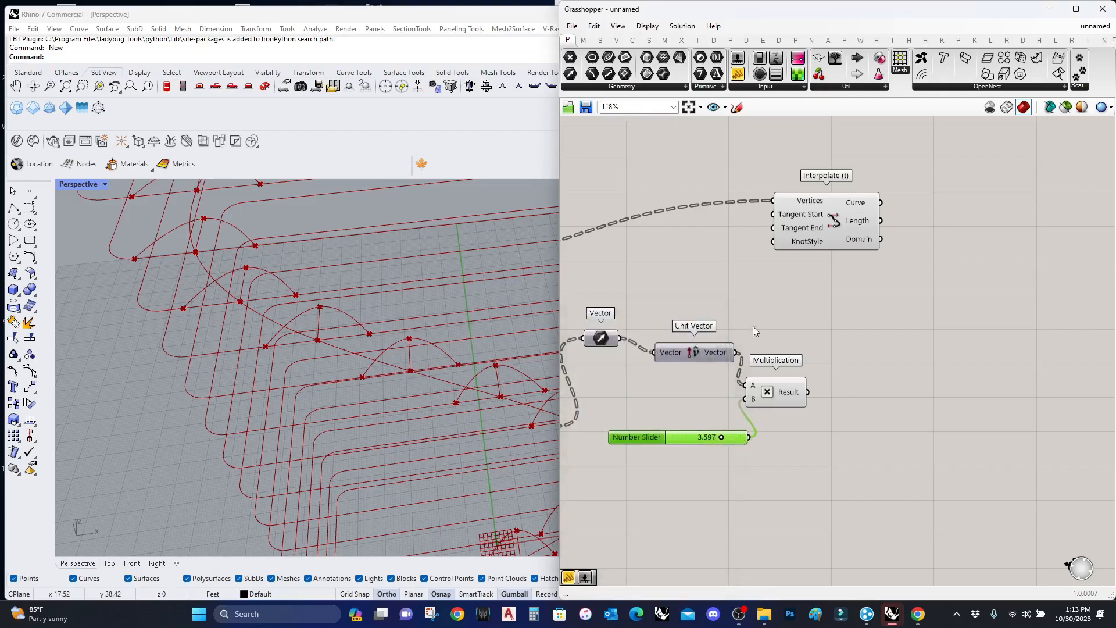
right_click_drag(753, 330, 829, 343)
Graft and simplify both the Tangent Start and Tangent End inputs of the Interpolate (t) component.
mouse_move(865, 217)
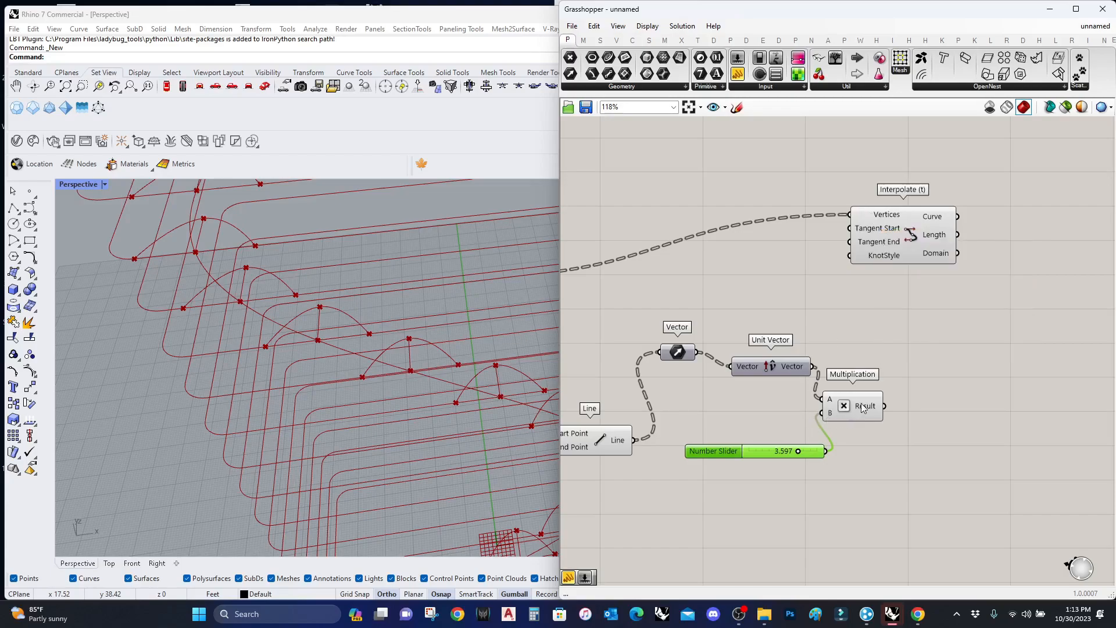
right_click(864, 233)
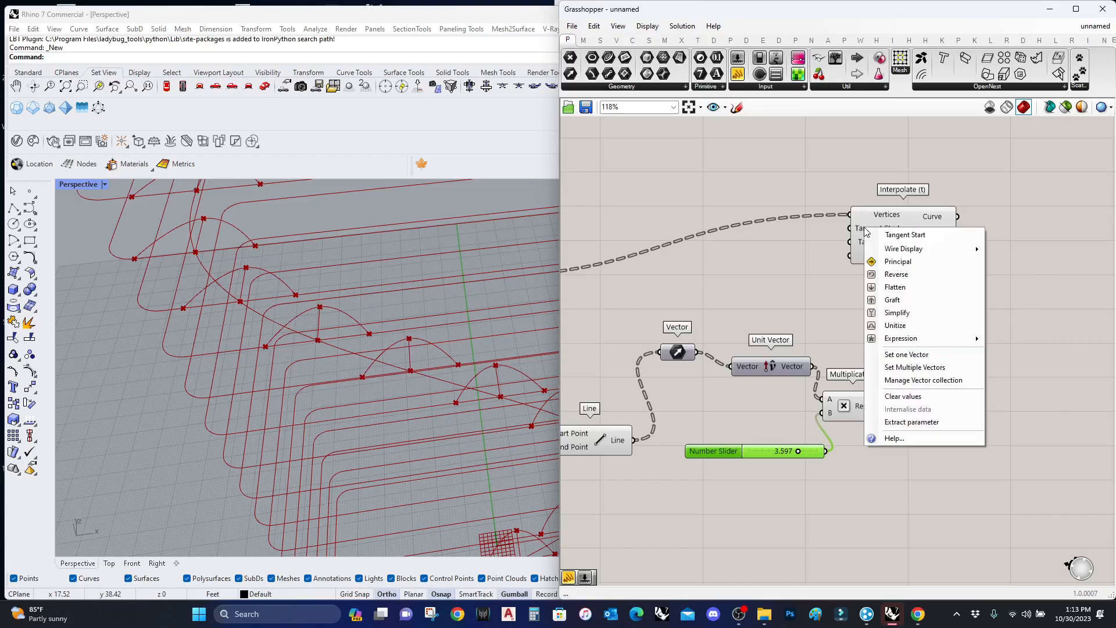
left_click(923, 308)
right_click(850, 240)
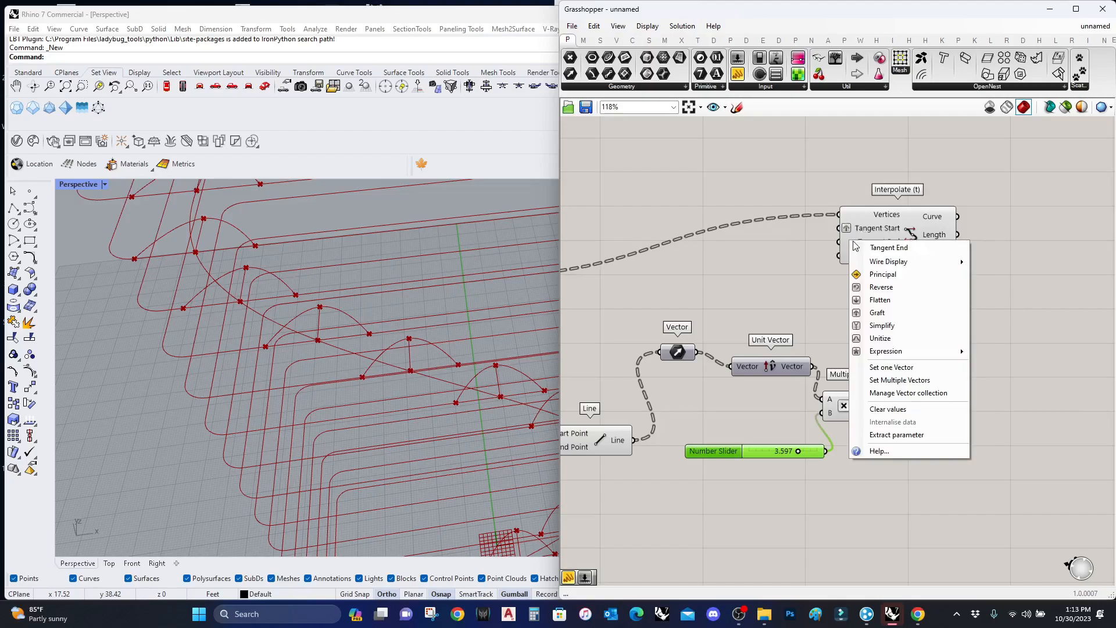
left_click(881, 337)
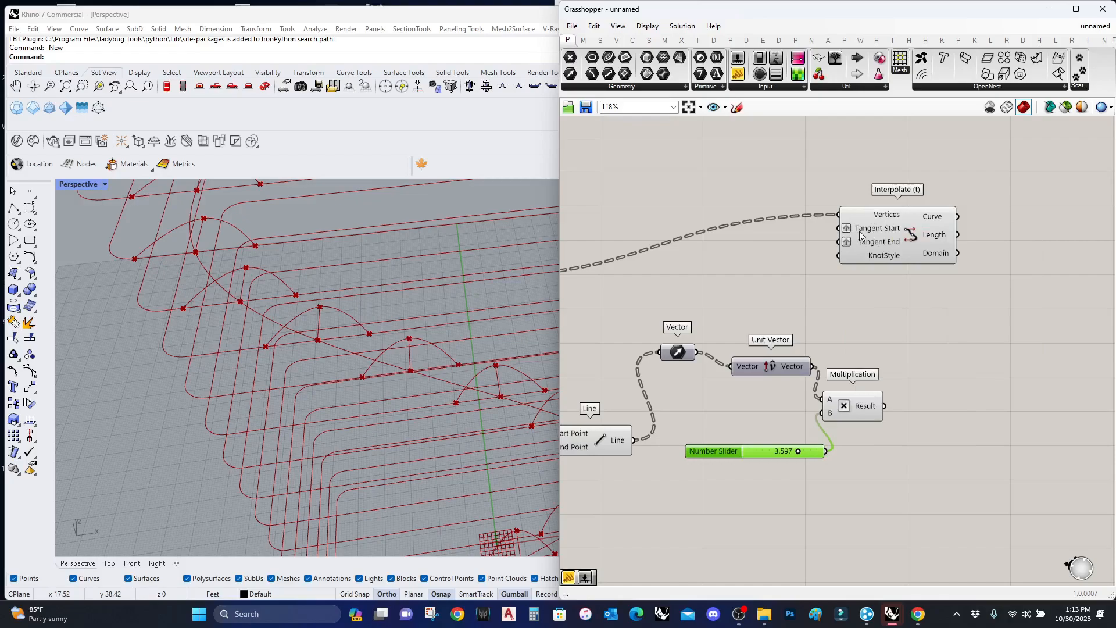
right_click(860, 230)
left_click(889, 312)
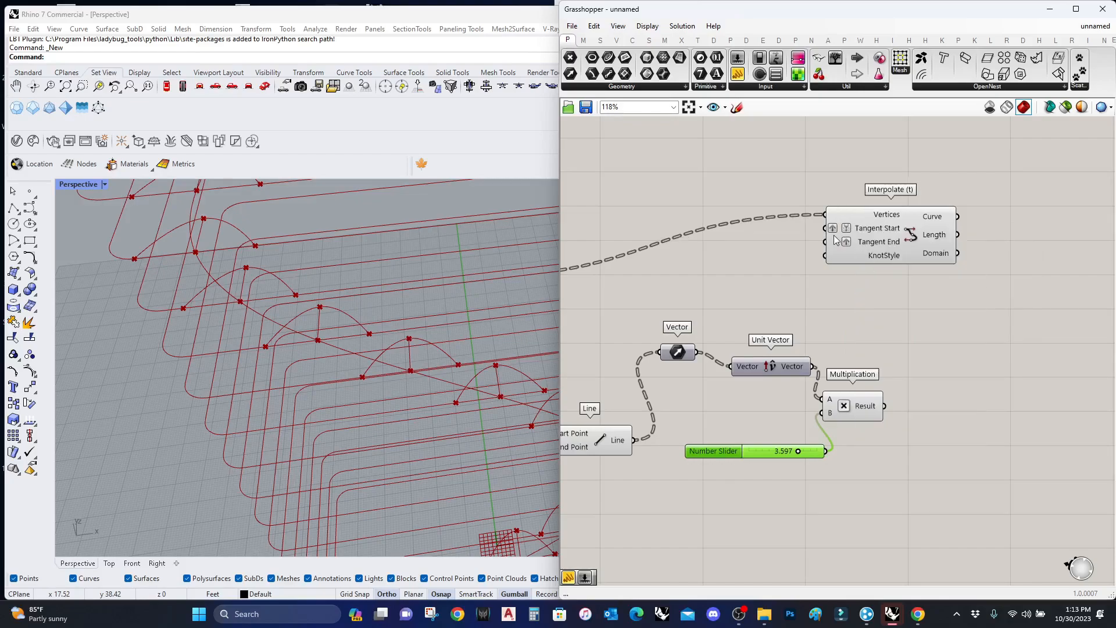
right_click(834, 242)
left_click(866, 326)
Wire the Multiplication Result into Tangent Start and Tangent End, and set the multiplier slider to 2.522.
left_click_drag(884, 406, 838, 247)
key("ctrl+z")
right_click_drag(370, 472, 332, 452)
scroll(332, 452, "up", 3)
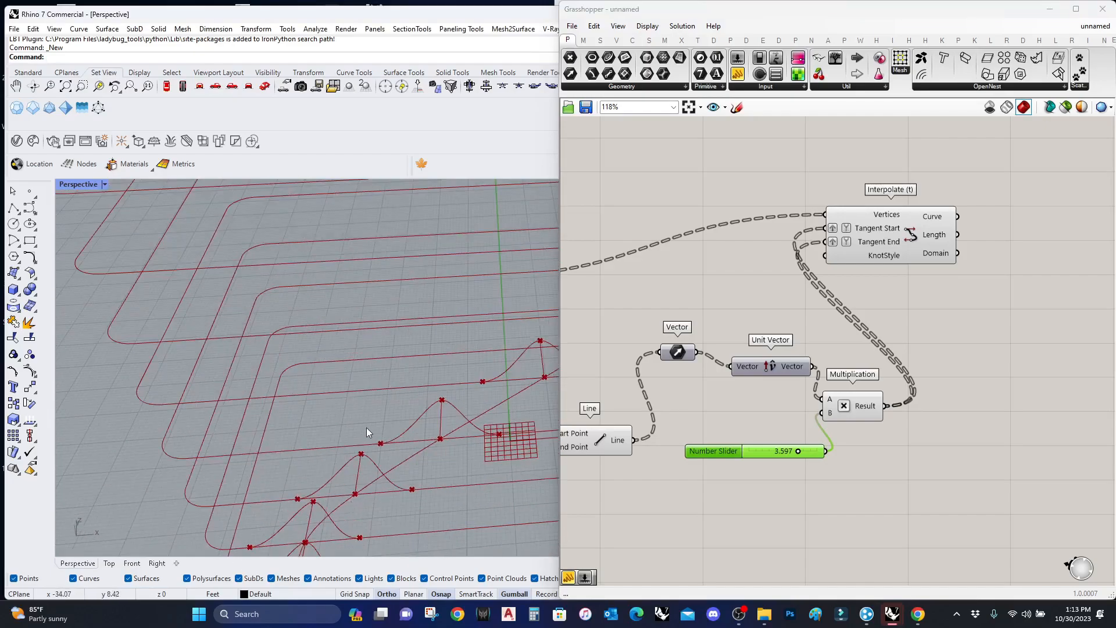
scroll(729, 502, "up", 2)
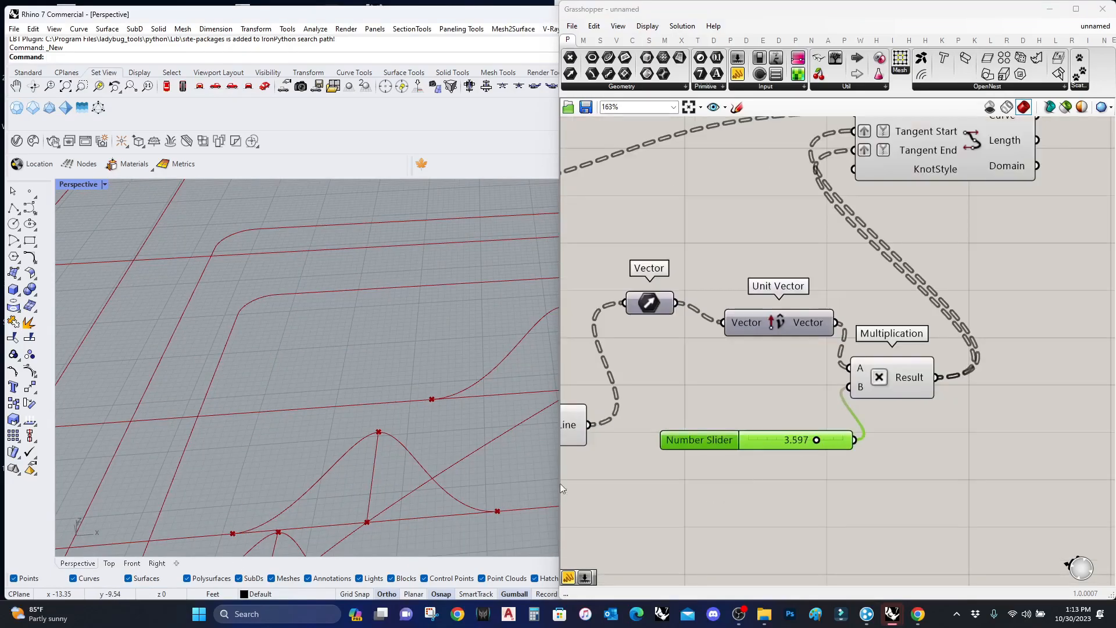
mouse_move(817, 442)
left_mouse_down()
mouse_move(867, 441)
mouse_move(740, 455)
mouse_move(796, 445)
left_mouse_up()
Turn off the preview of the components from the Line SDL group through to the Line component.
scroll(307, 472, "down", 5)
scroll(951, 363, "down", 5)
scroll(942, 374, "down", 3)
scroll(889, 430, "up", 1)
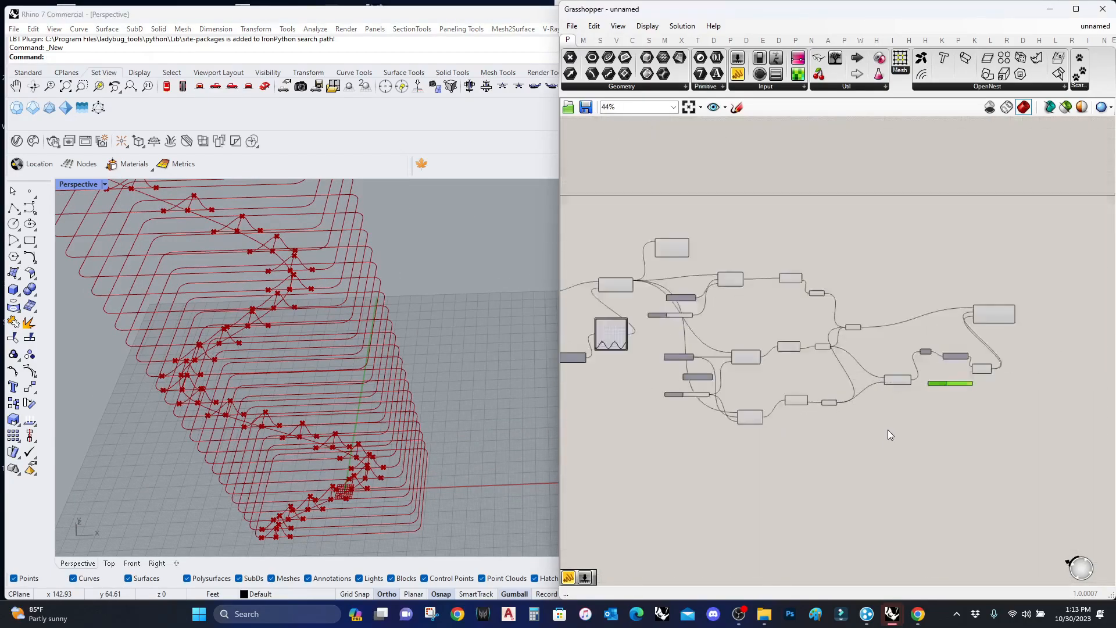
left_click_drag(892, 451, 662, 218)
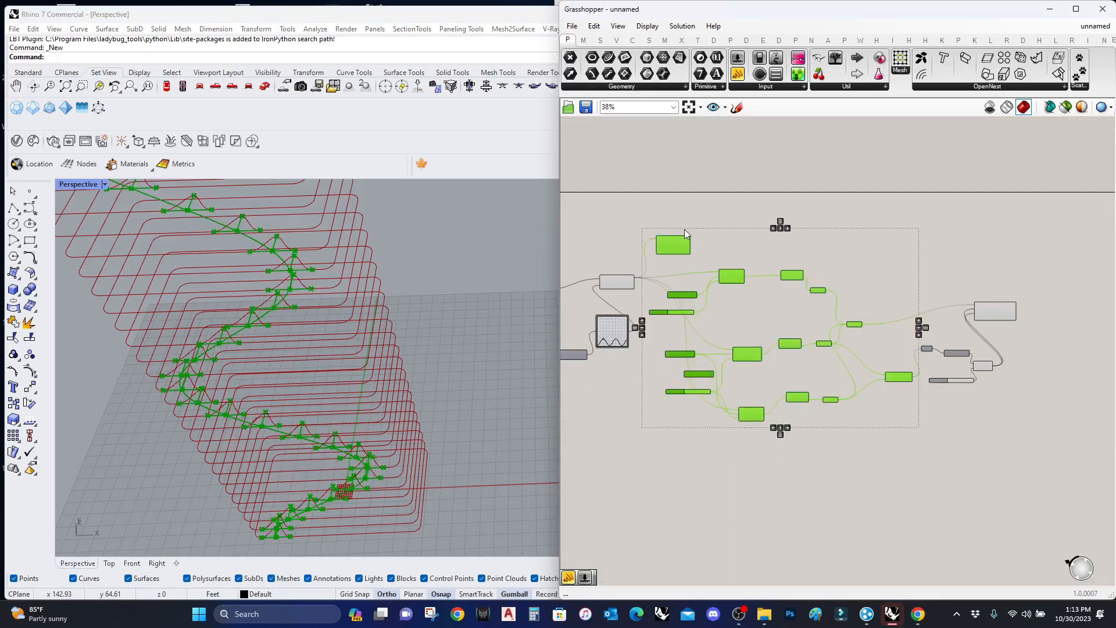
middle_click(684, 230)
left_click(721, 192)
left_click(965, 272)
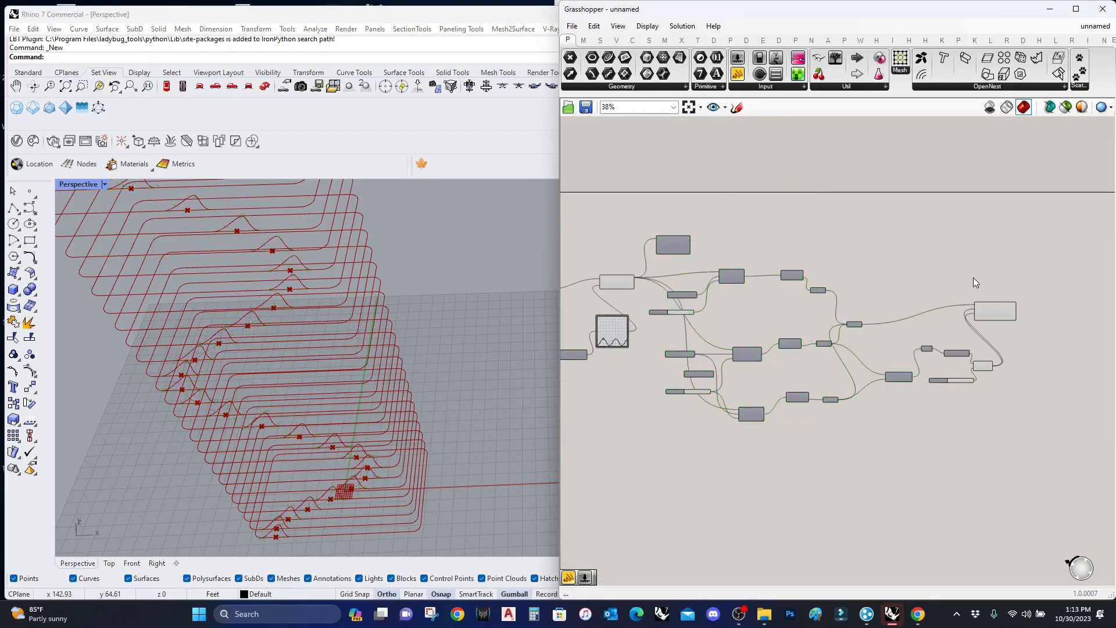
Set the Number Slider controlling the length of the upper Y-direction Line SDL to 9.
scroll(332, 308, "down", 3)
right_click_drag(279, 289, 407, 372)
scroll(861, 327, "up", 4)
scroll(814, 364, "down", 1)
right_click_drag(573, 383, 852, 393)
scroll(852, 395, "up", 1)
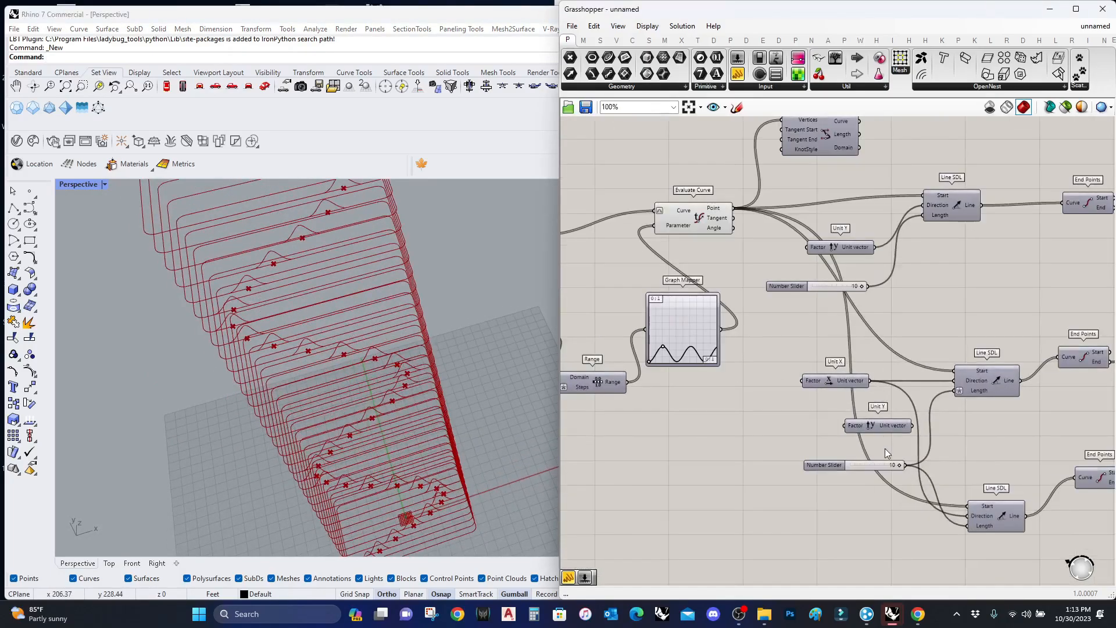
scroll(885, 454, "up", 1)
mouse_move(853, 224)
left_mouse_down()
mouse_move(834, 229)
mouse_move(849, 226)
left_mouse_up()
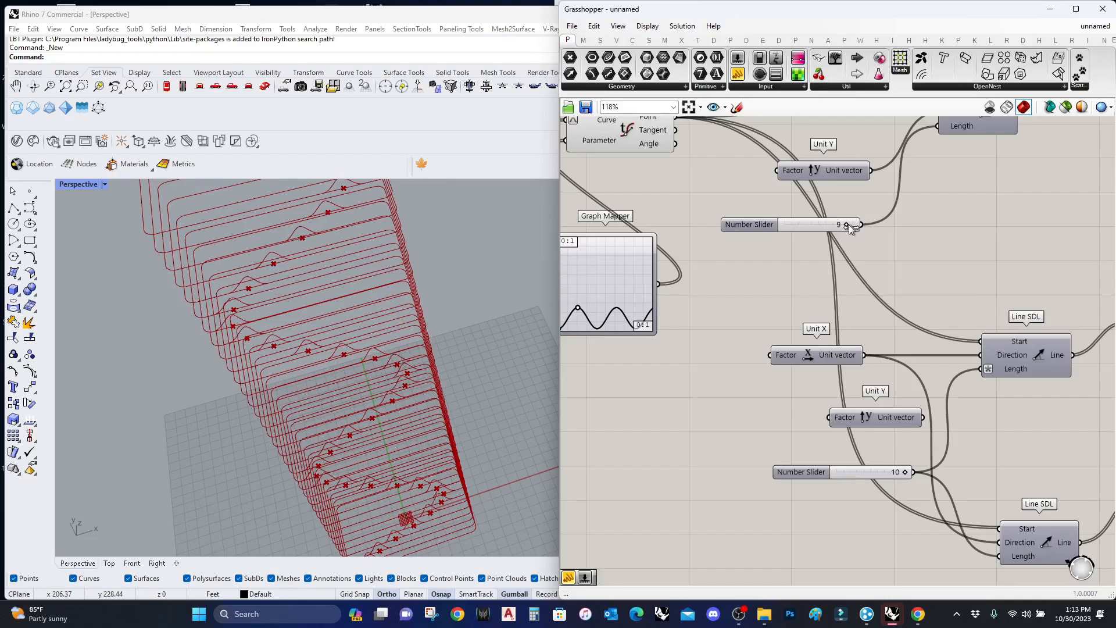
Examine the tower's wave bumps in the viewport and identify the curves made by the tangent-controlled Interpolate (t).
scroll(294, 441, "down", 8)
scroll(1072, 361, "down", 5)
right_click_drag(1072, 360, 855, 360)
scroll(307, 343, "up", 10)
scroll(291, 340, "down", 5)
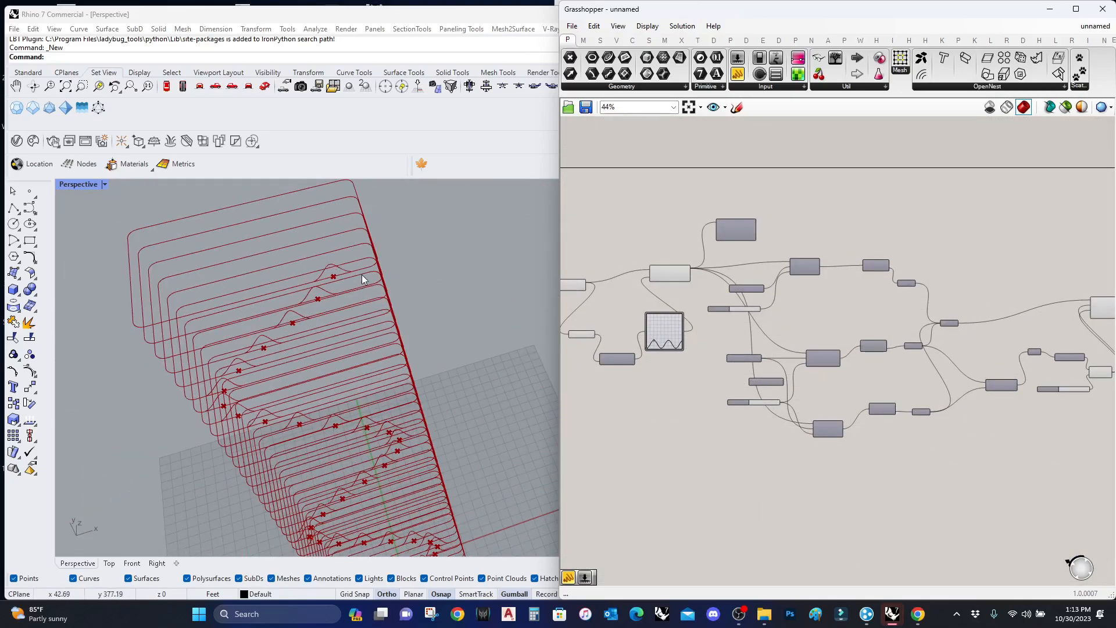
right_click_drag(361, 274, 371, 289)
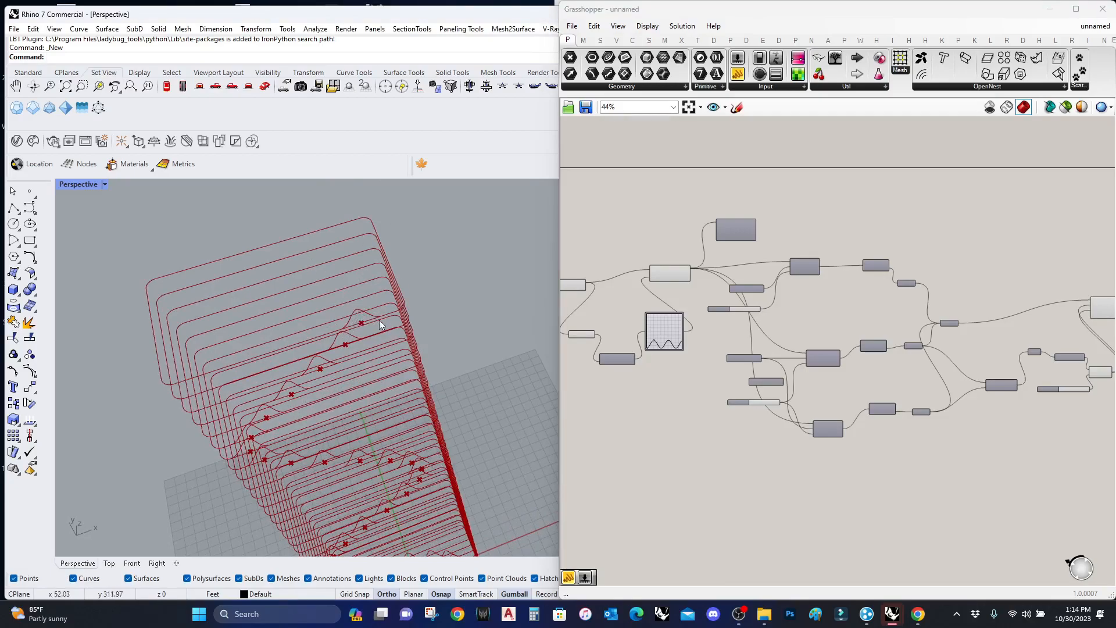
scroll(924, 372, "up", 2)
left_click(887, 291)
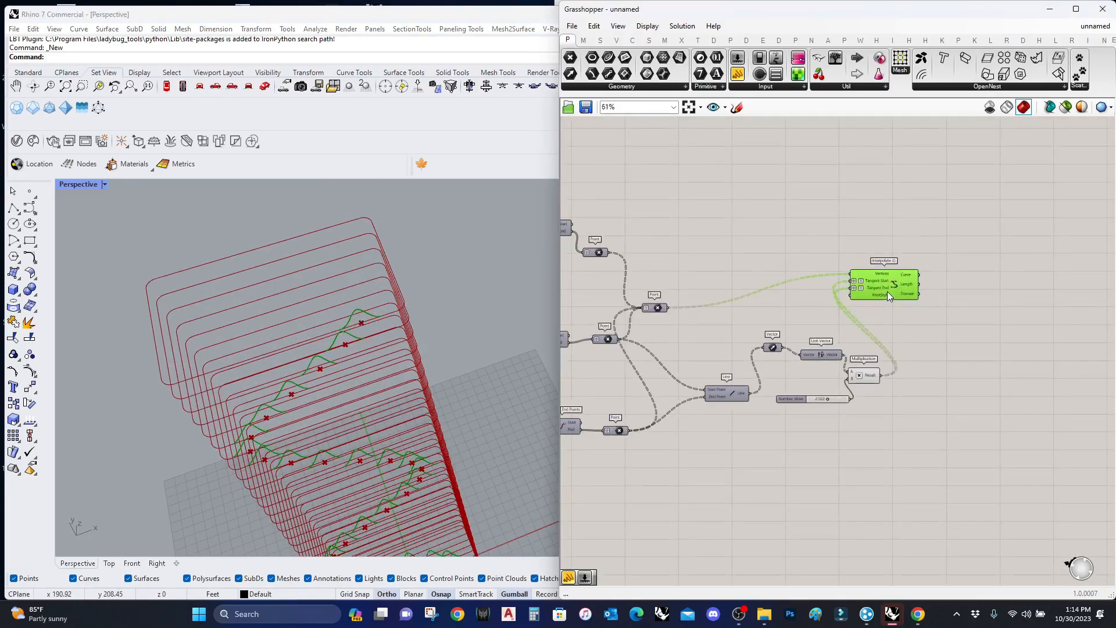
left_click(991, 333)
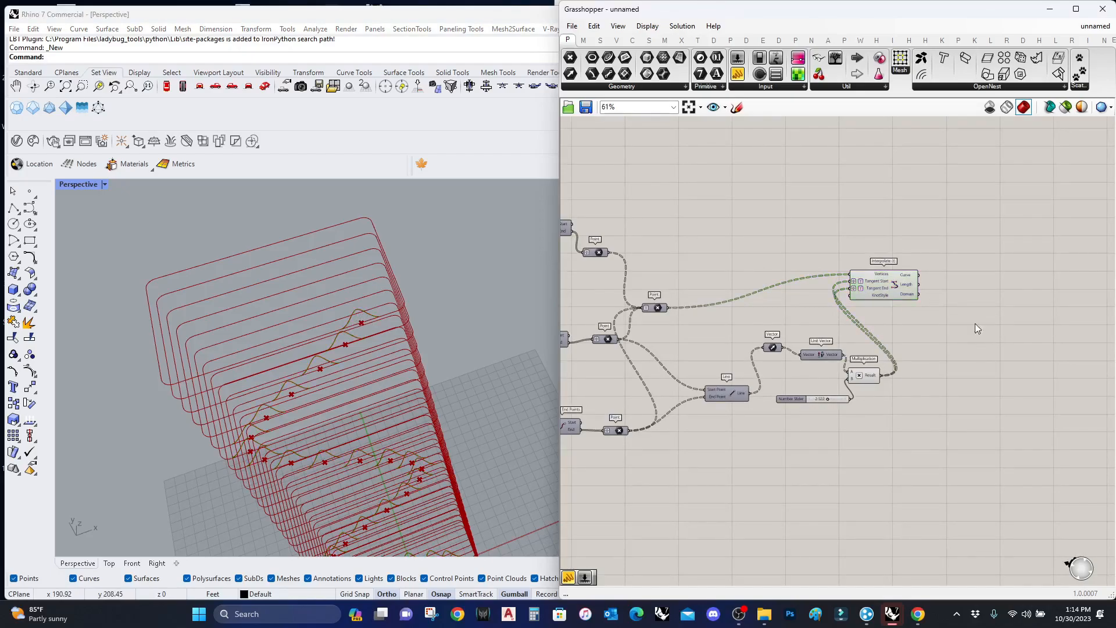
Add an End Points component and wire the Interpolate (t) Curve output into it.
double_click(952, 318)
type("end p")
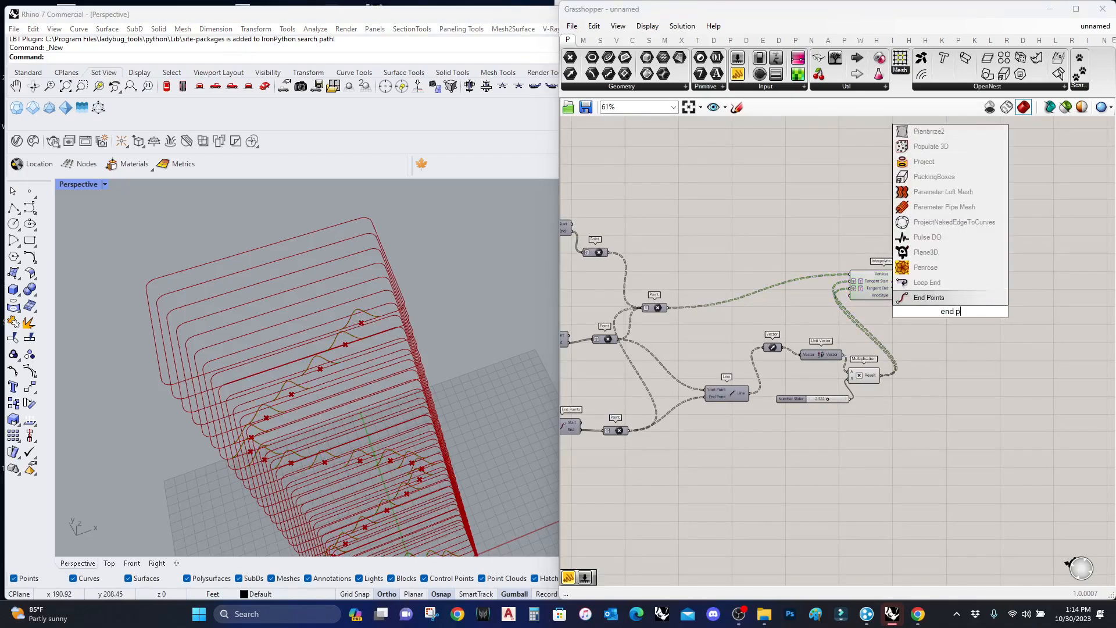
type("oints")
key("Return")
scroll(920, 275, "up", 2)
left_click_drag(916, 275, 993, 292)
Add two Point parameters, one fed by the Start output and one by the End output of the new End Points.
right_click_drag(1058, 332, 866, 337)
double_click(888, 326)
type("point")
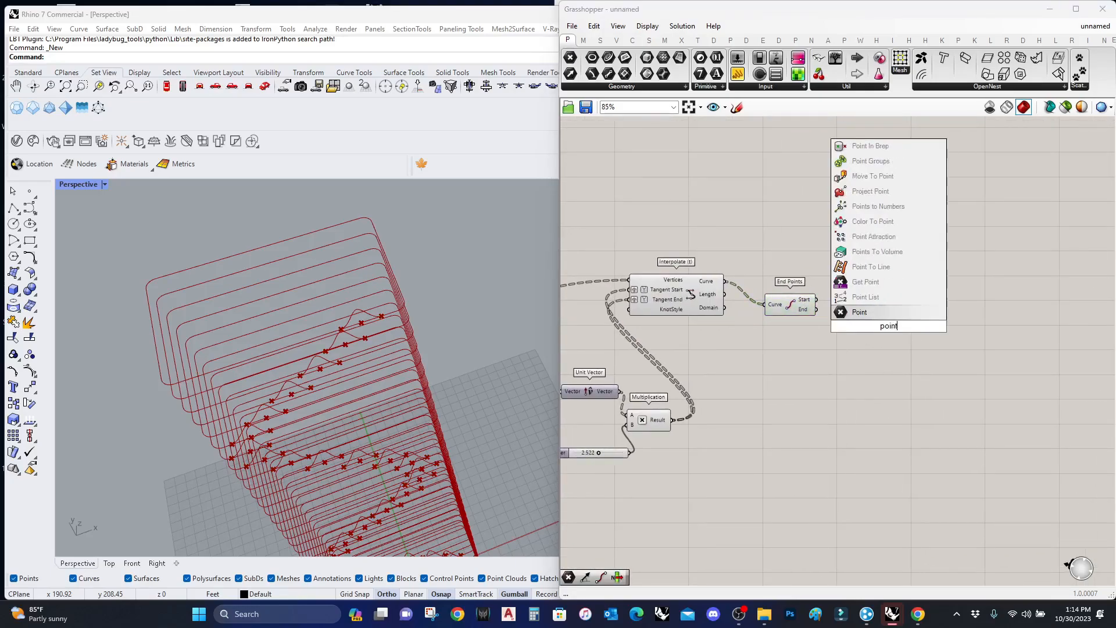
key("Return")
left_click_drag(876, 326, 819, 309)
left_click_drag(892, 325, 817, 309)
mouse_move(888, 329)
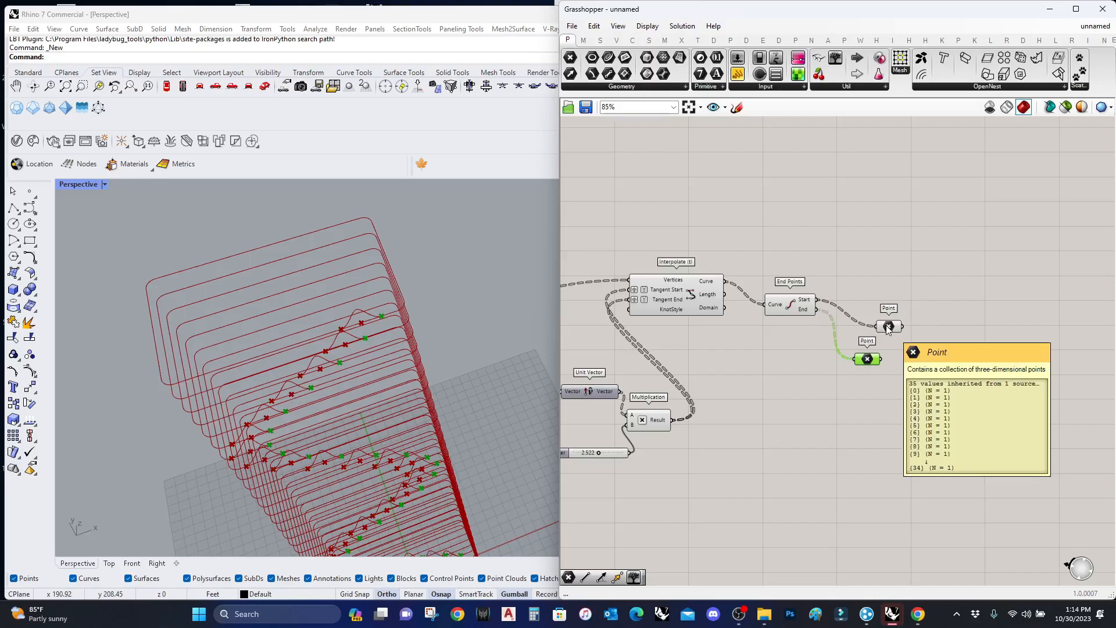
Add a Curve parameter near the floor-stacking Move component and wire Move's Geometry output into it.
scroll(874, 357, "down", 5)
right_click_drag(873, 364, 1101, 368)
scroll(660, 328, "up", 5)
right_click_drag(813, 299, 1056, 301)
scroll(1057, 302, "down", 1)
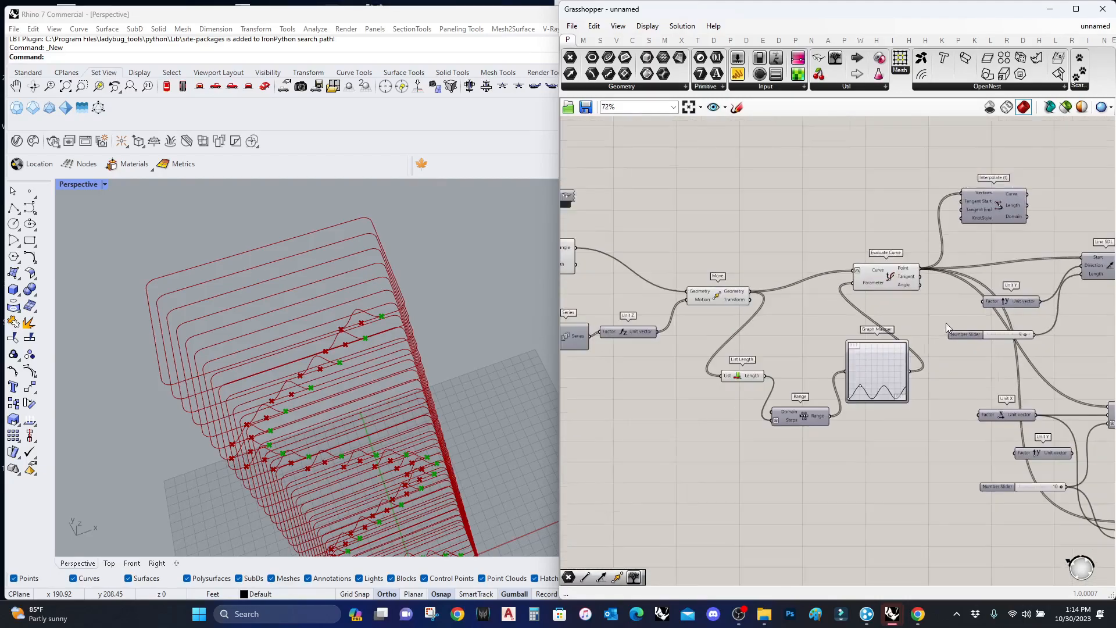
left_click(724, 294)
double_click(775, 208)
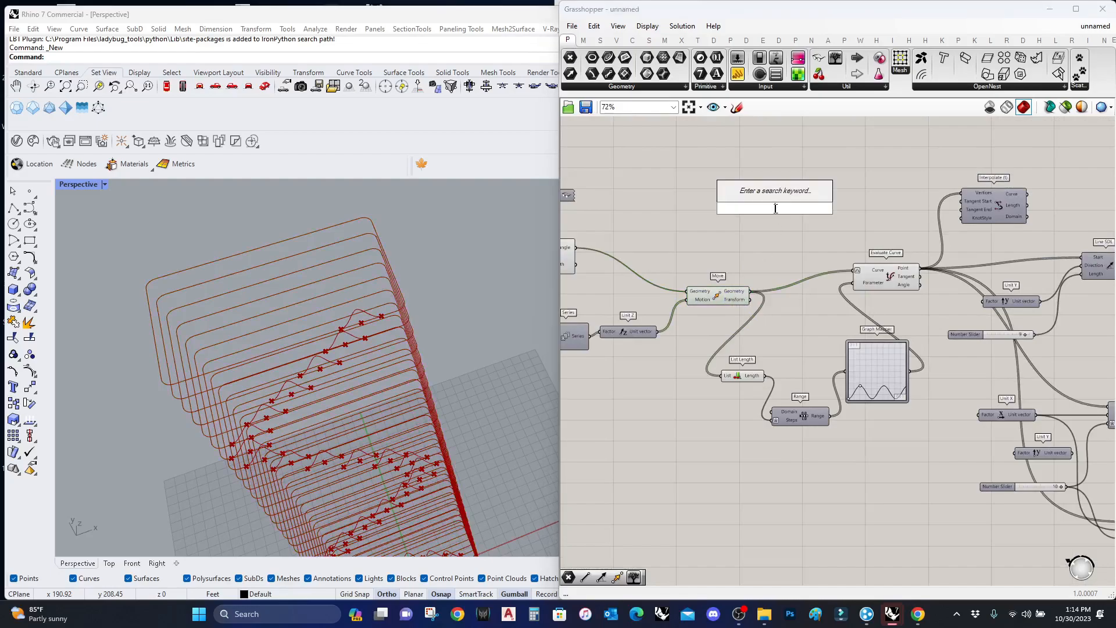
type("curve")
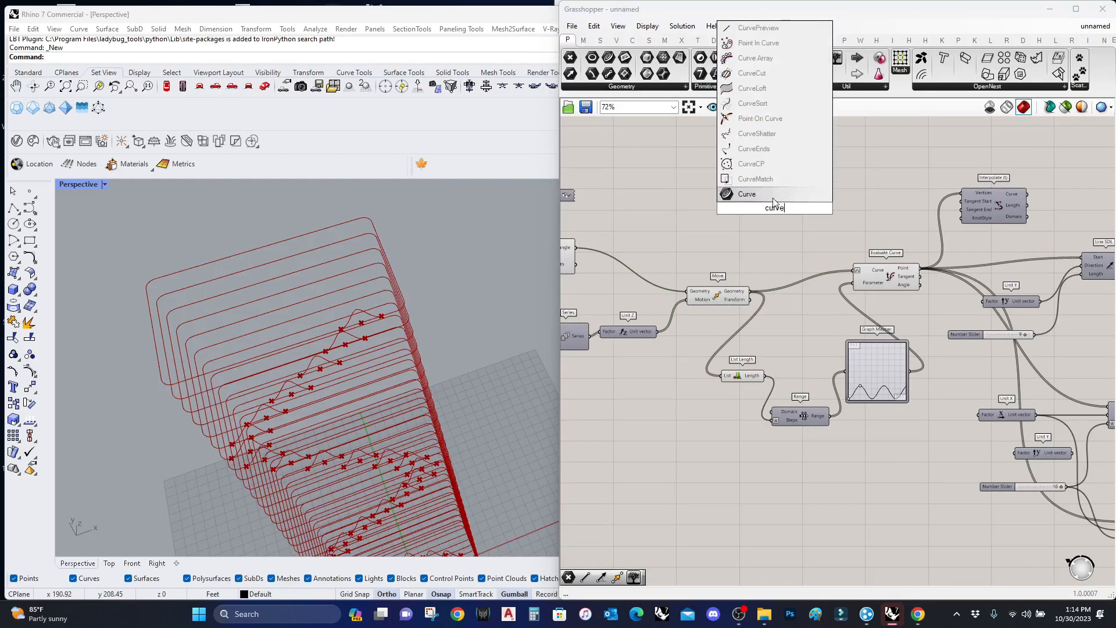
key("Return")
left_click_drag(764, 208, 715, 256)
Move the floor Curve parameter to the end of the definition, below the two new Point parameters.
scroll(760, 213, "down", 9)
scroll(918, 253, "up", 5)
scroll(1001, 248, "up", 3)
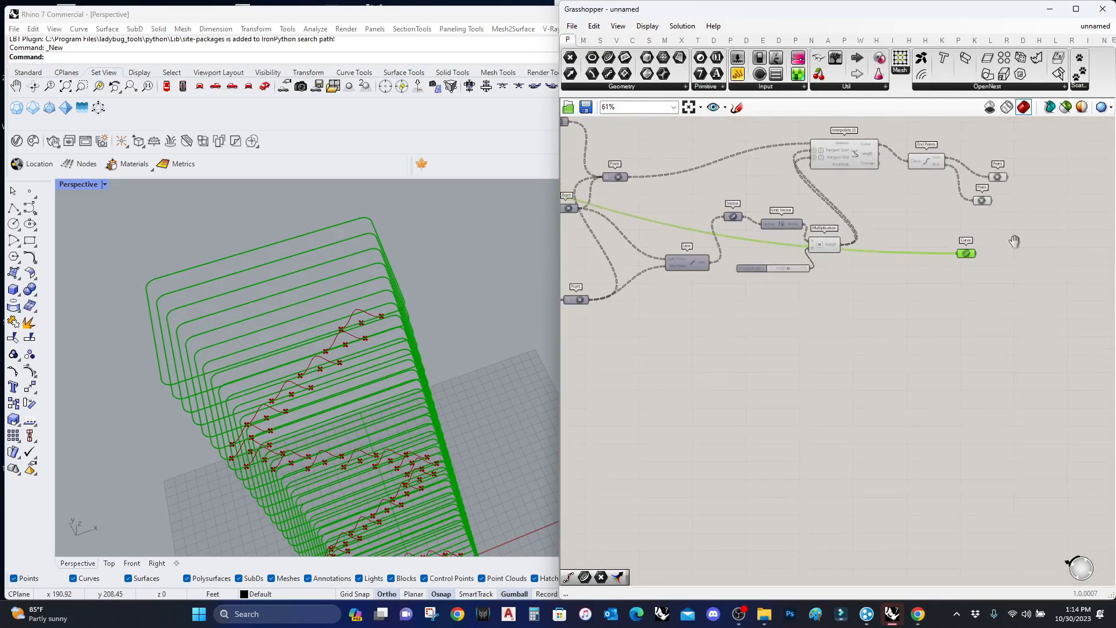
right_click_drag(994, 245, 824, 299)
scroll(892, 256, "up", 4)
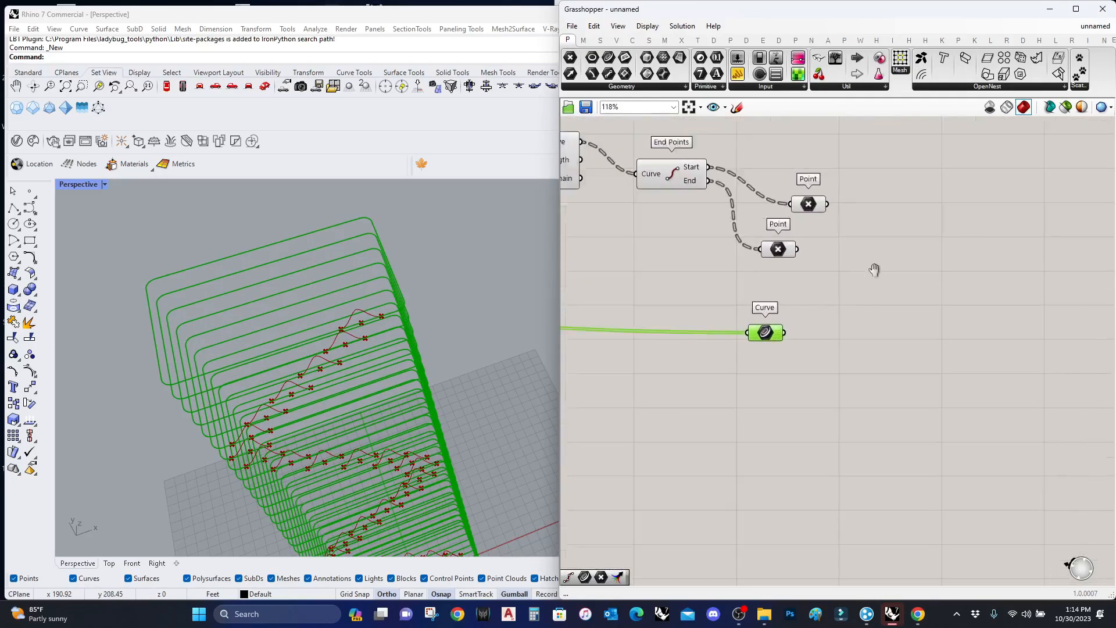
Add a Curve Closest Point component beside the two Point parameters and the floor Curve parameter.
left_click(783, 333)
double_click(783, 332)
type("curv")
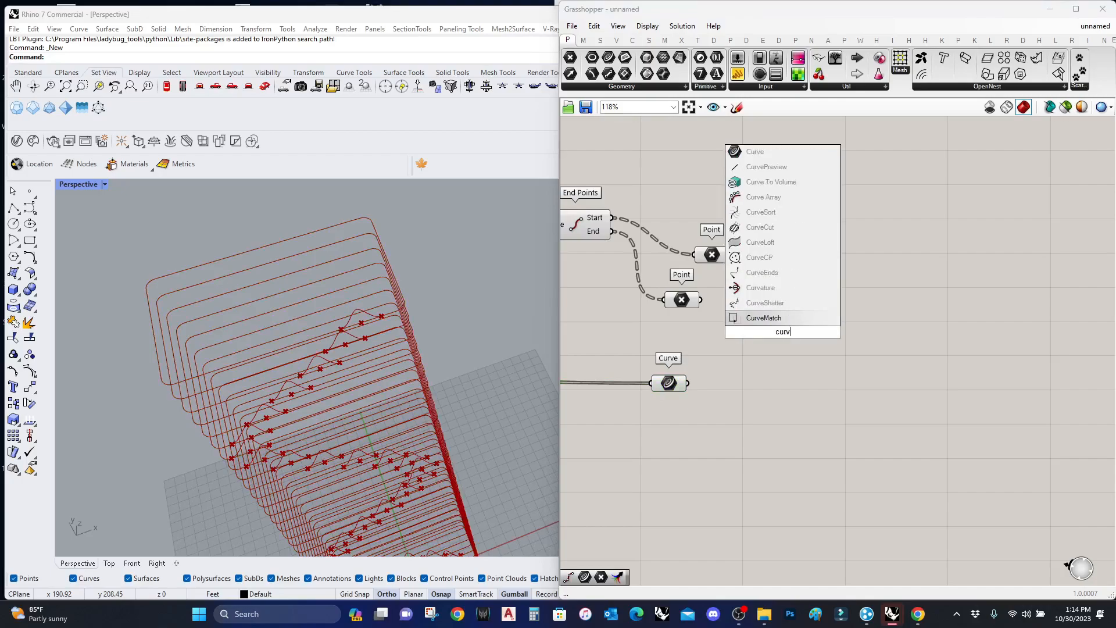
type("e clo")
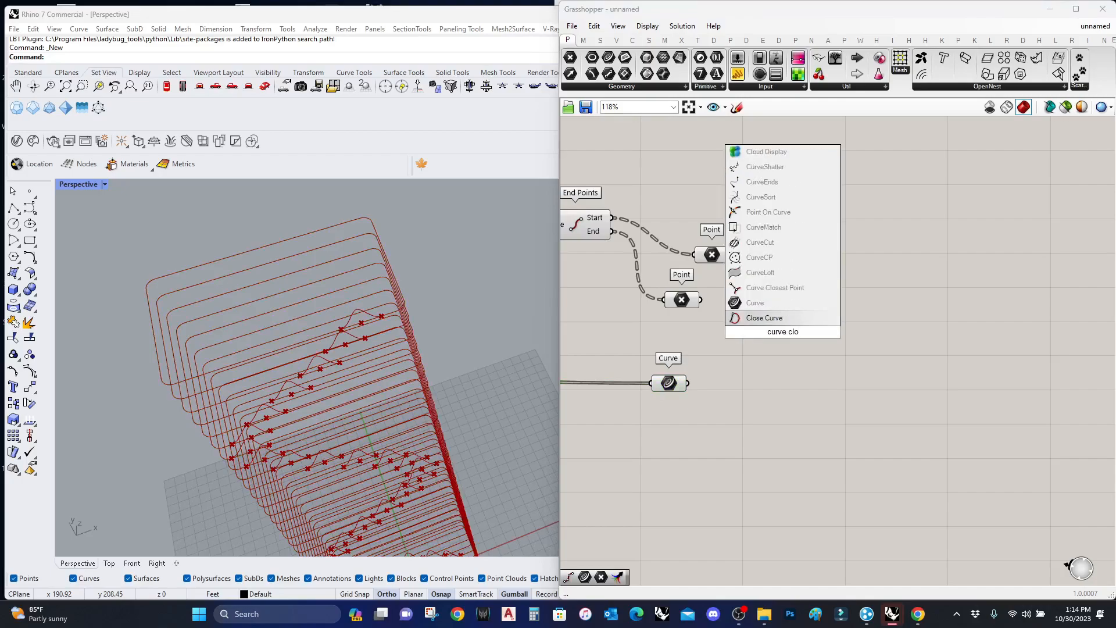
type("se")
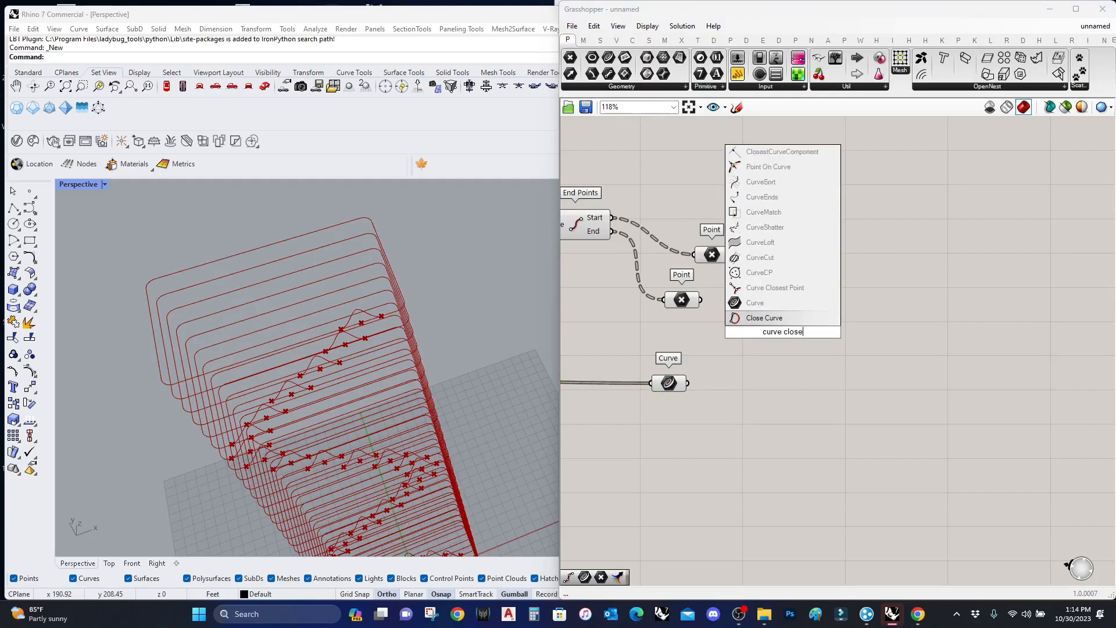
left_click(778, 288)
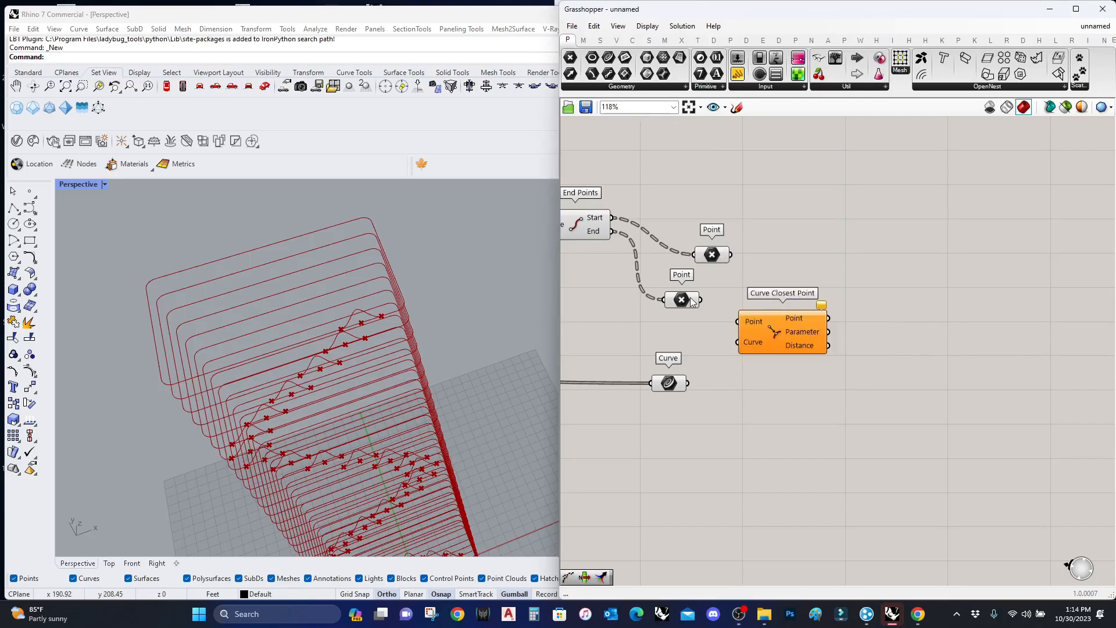
Make room after the two Point parameters and add a Merge component with the start points into D1 and the end points into D2.
left_click_drag(693, 300, 715, 293)
left_click_drag(770, 331, 774, 359)
double_click(790, 295)
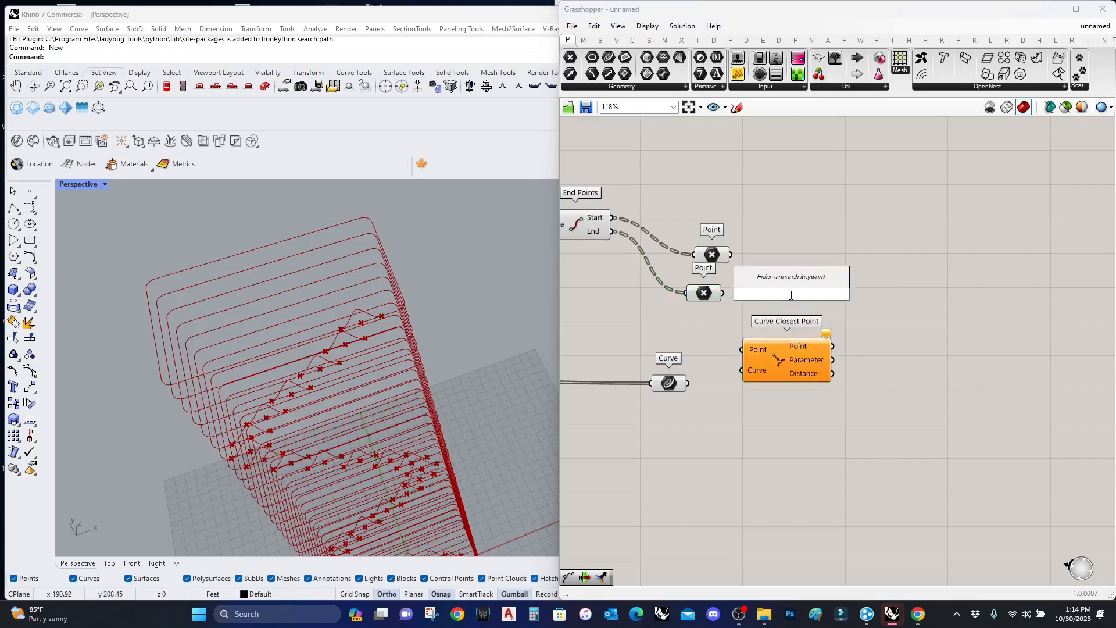
type("mer")
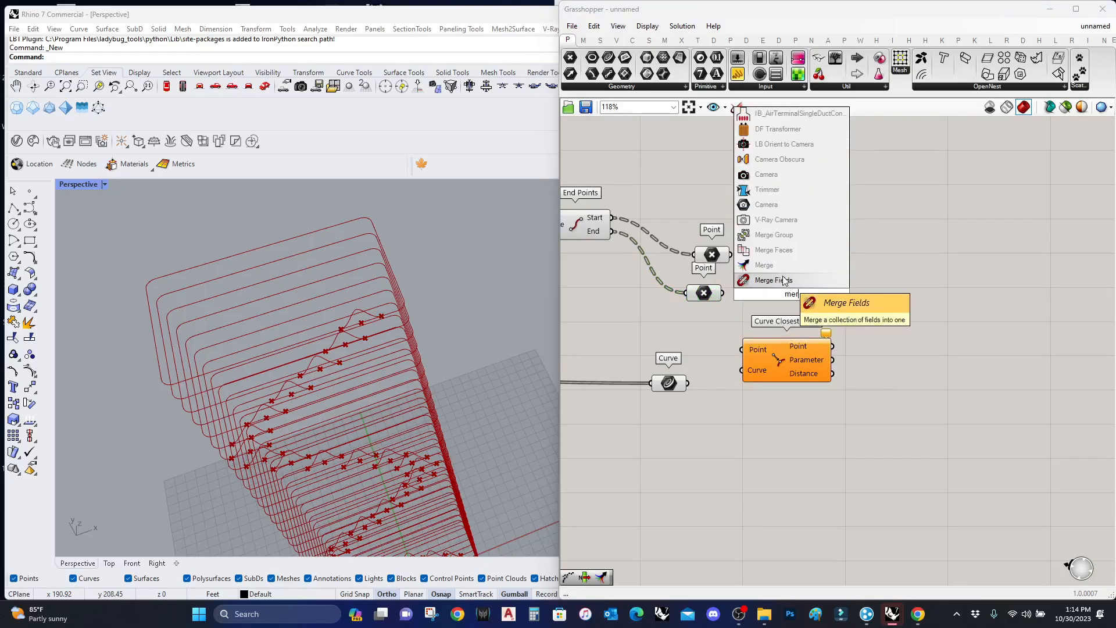
left_click(781, 266)
left_click_drag(730, 255, 722, 296)
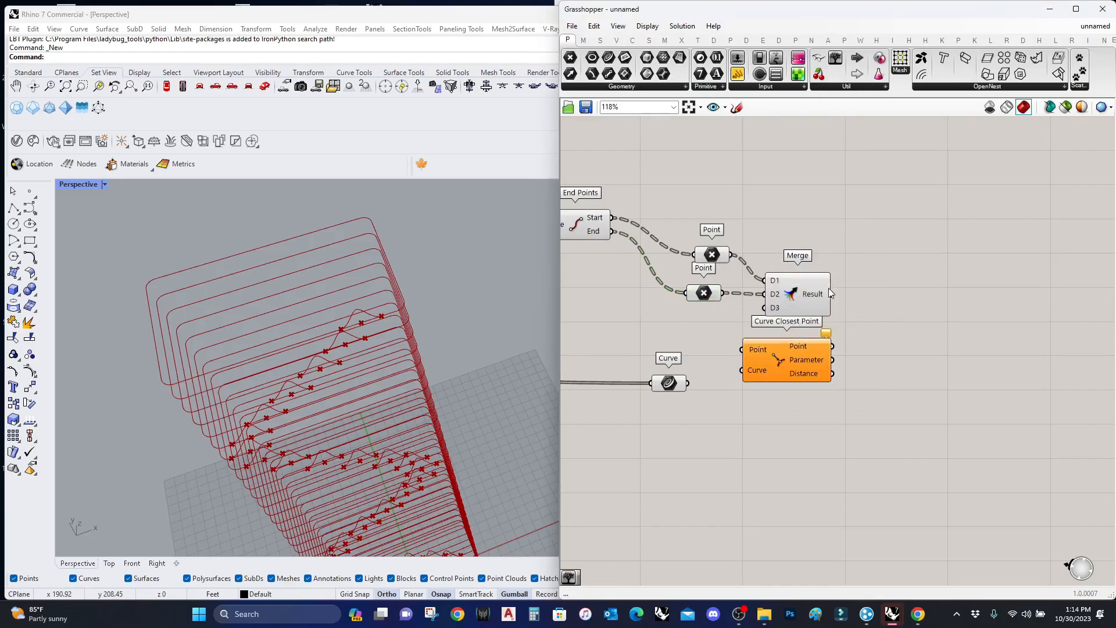
Wire Merge's Result and the floor Curve into Curve Closest Point's Point and Curve inputs, and graft the floor Curve parameter.
mouse_move(821, 300)
left_click_drag(787, 361, 876, 343)
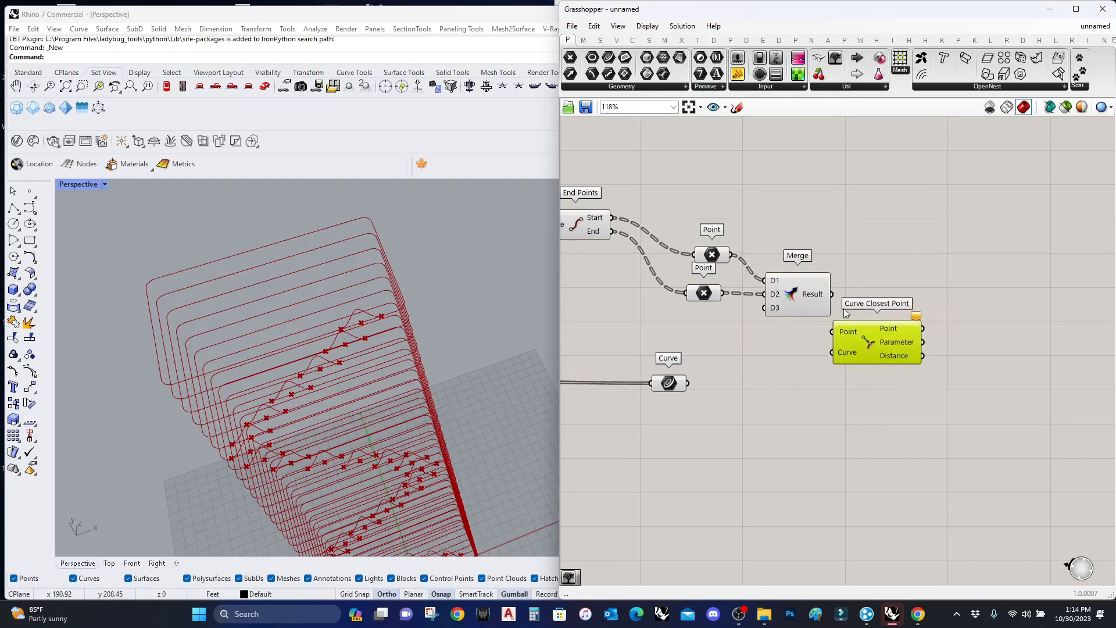
left_click_drag(831, 294, 688, 383)
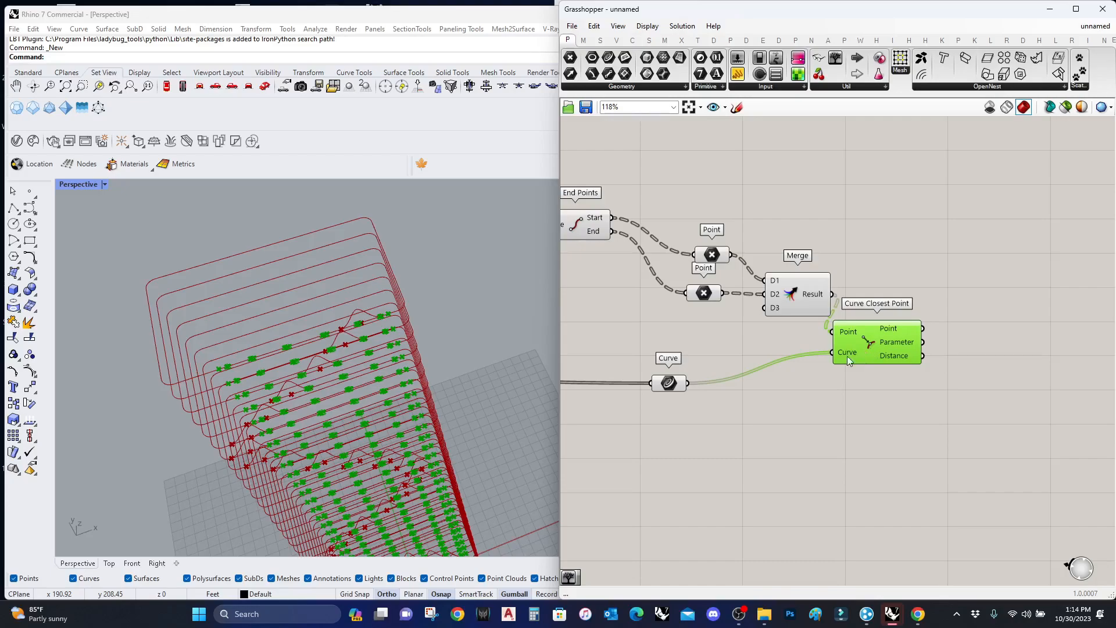
right_click(671, 384)
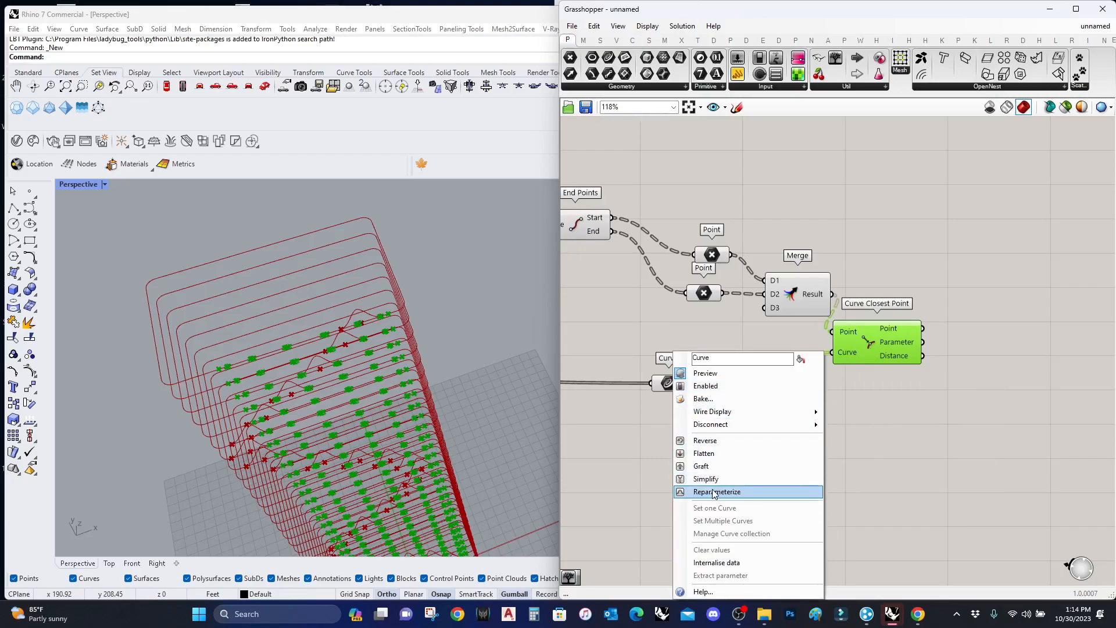
left_click(703, 465)
Add a Shatter component and wire the floor Curve and Curve Closest Point's Parameter output into it.
right_click_drag(995, 335, 895, 347)
double_click(895, 347)
type("shatter")
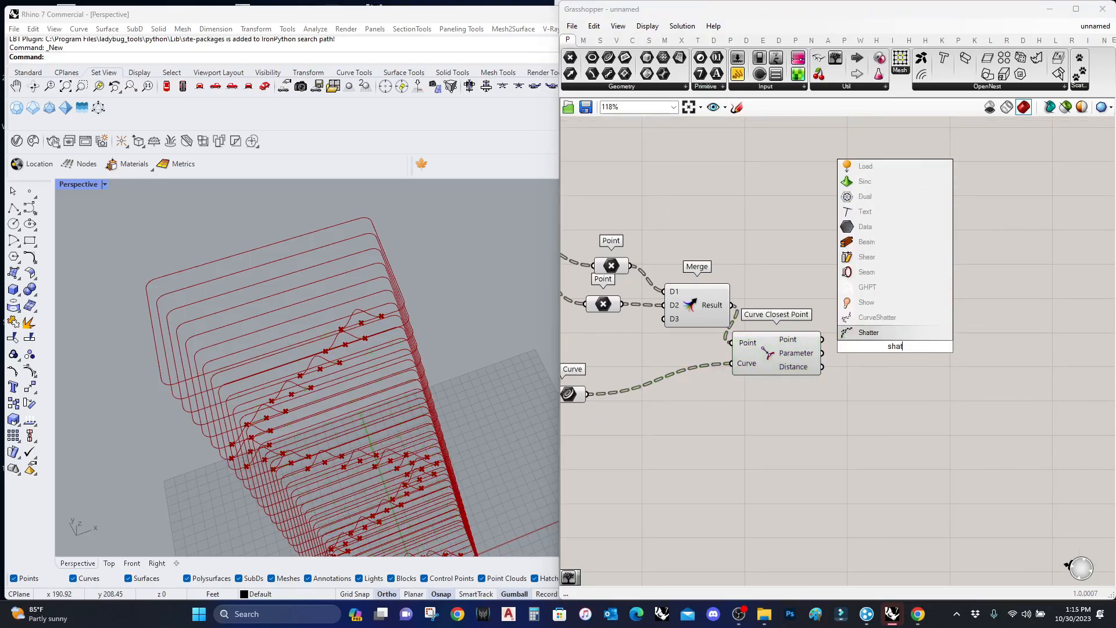
key("Return")
left_click_drag(832, 357, 588, 394)
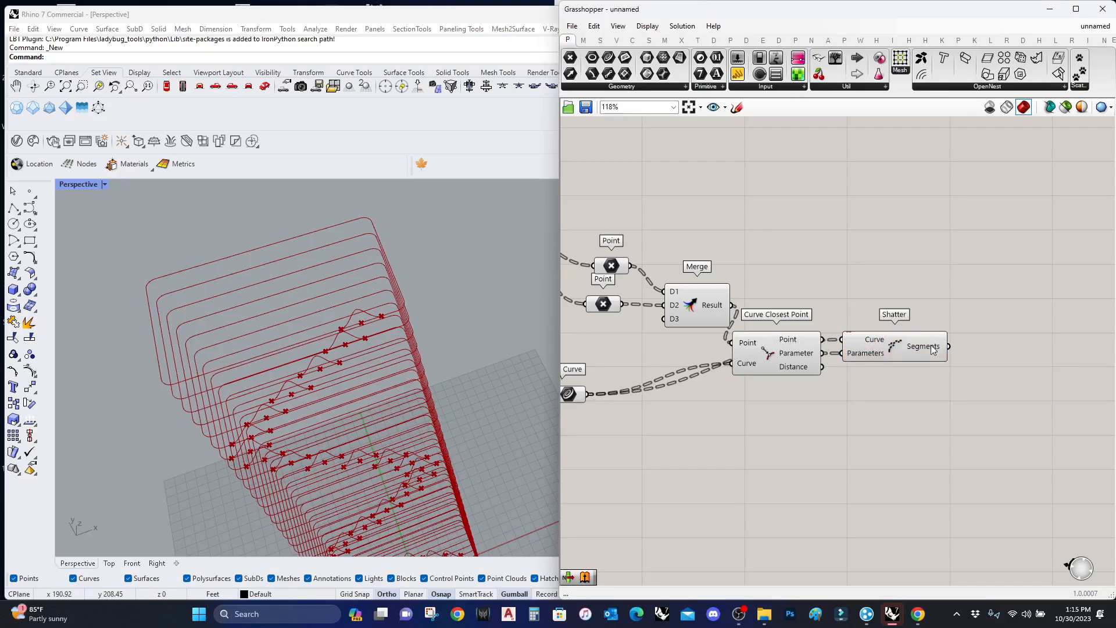
Simplify the data tree of Shatter's Segments output.
mouse_move(932, 349)
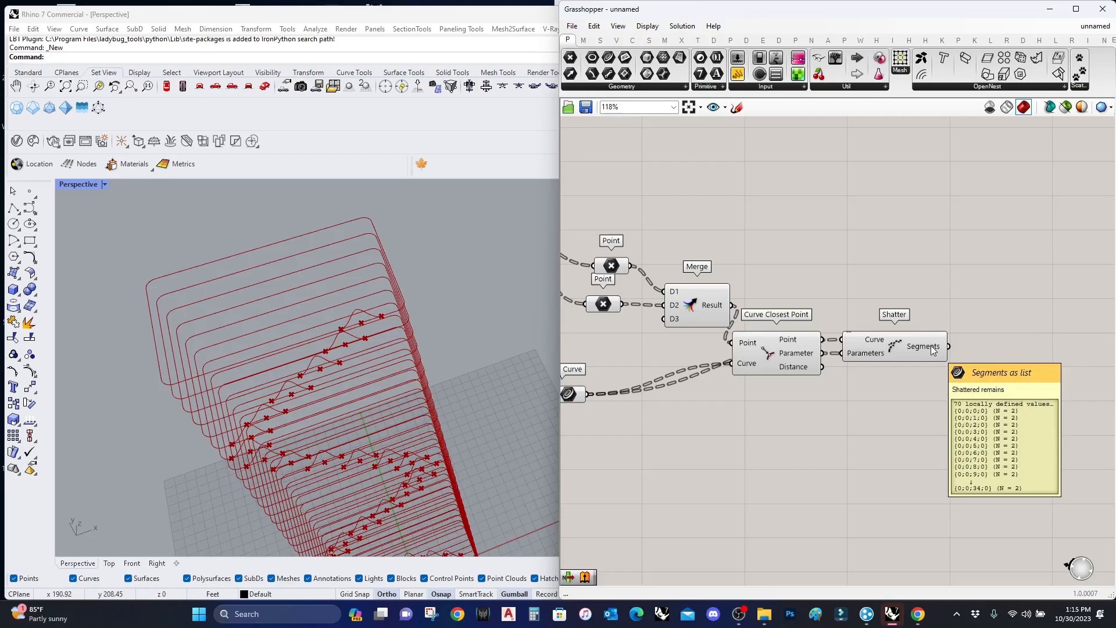
right_click(932, 348)
left_click(982, 391)
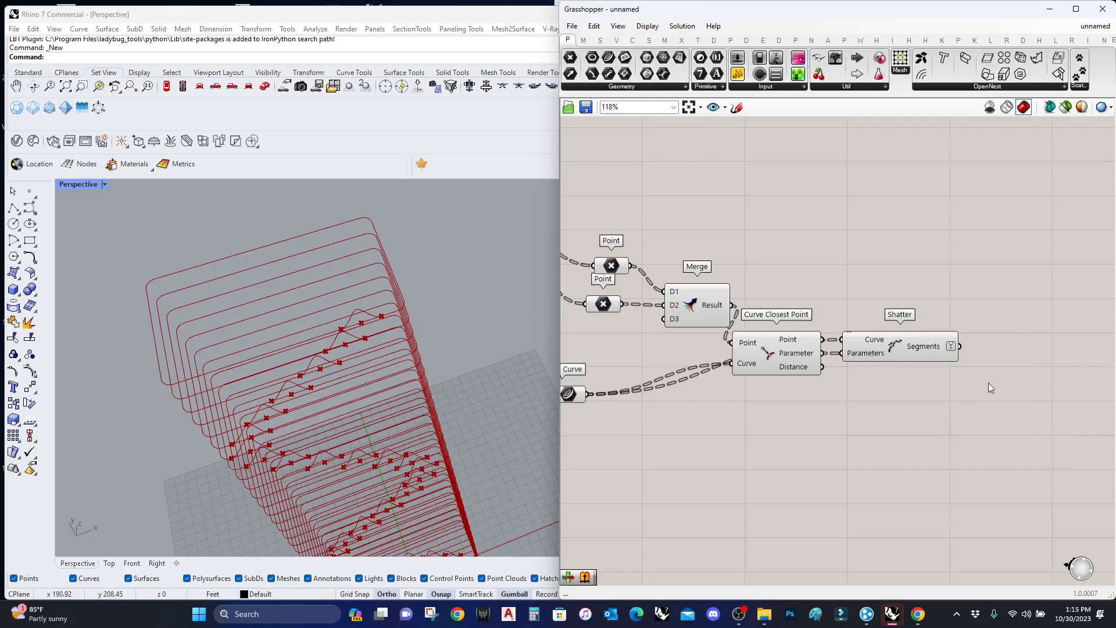
Add a List Item component after Shatter and wire the Segments output into its List input.
right_click_drag(988, 386, 906, 379)
double_click(907, 377)
type("list item")
left_click(891, 358)
left_click_drag(857, 339, 873, 364)
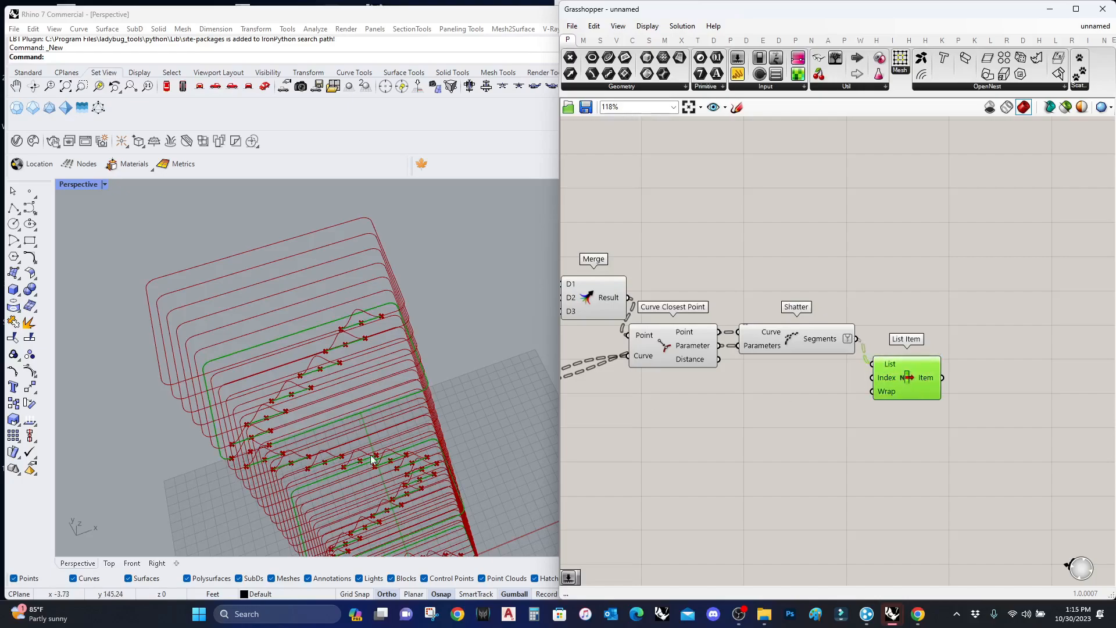
Examine in the Rhino viewport which floor segments the List Item picks along the tower.
scroll(372, 460, "up", 10)
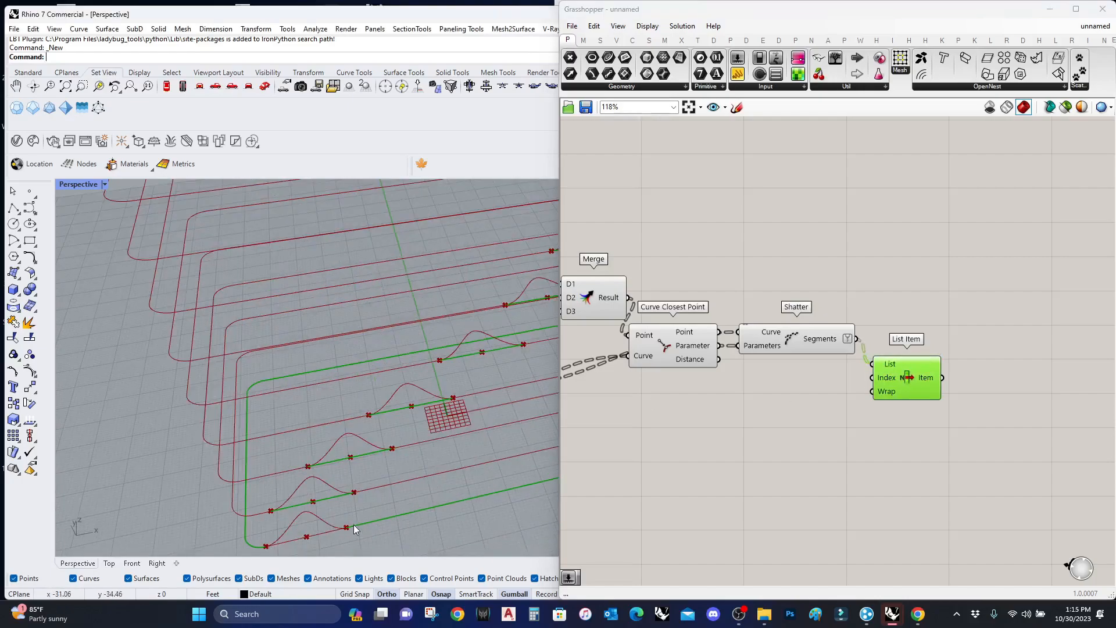
scroll(192, 391, "down", 14)
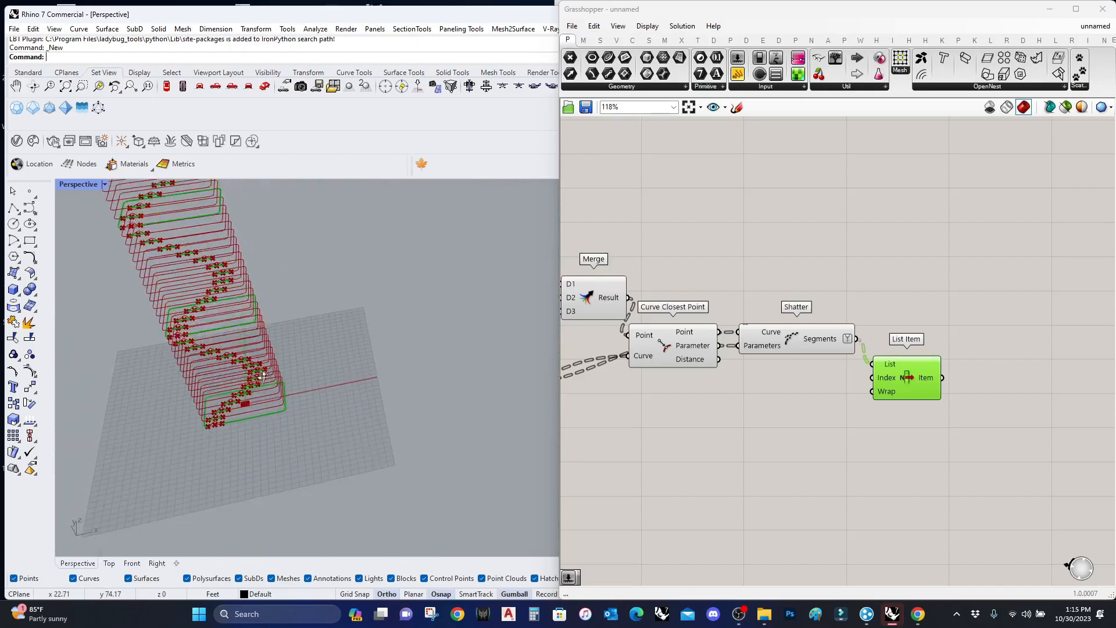
right_click_drag(191, 391, 180, 433)
scroll(135, 343, "up", 5)
right_click_drag(214, 304, 250, 289)
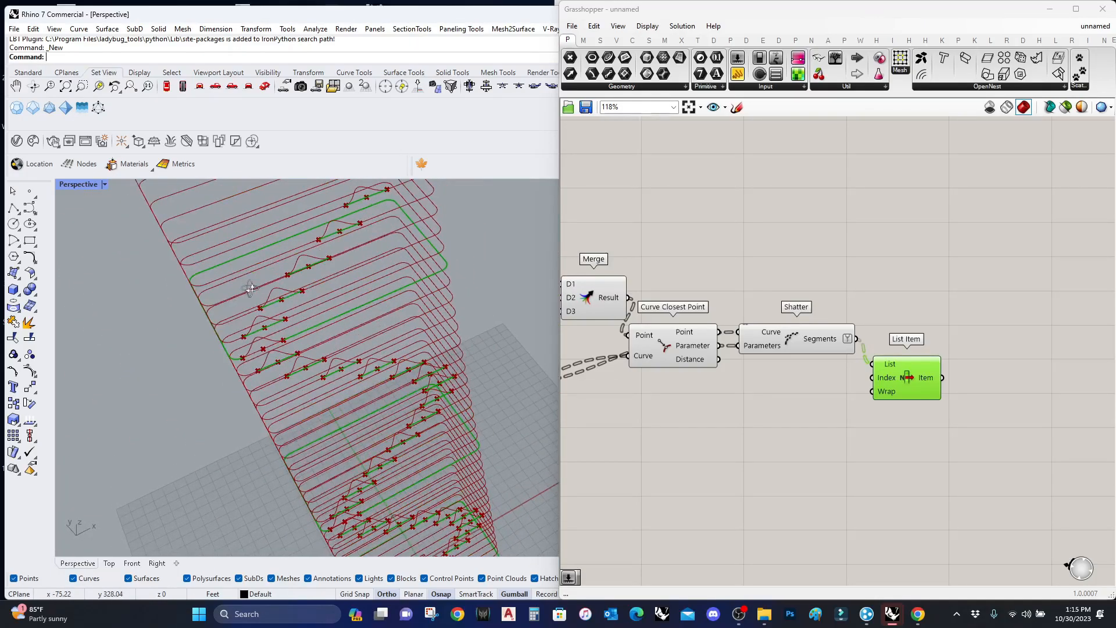
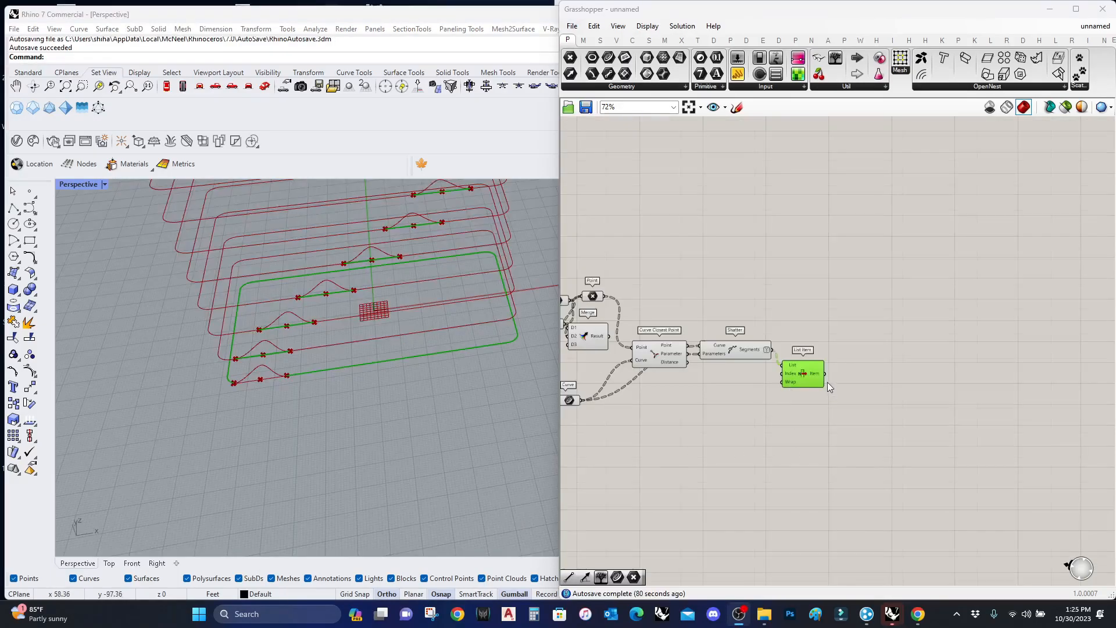
Examine the shattered floor outlines and wave curves in the model, along with the upstream components and the Graph Mapper.
scroll(827, 388, "up", 2)
right_click_drag(372, 430, 324, 343)
scroll(301, 317, "up", 6)
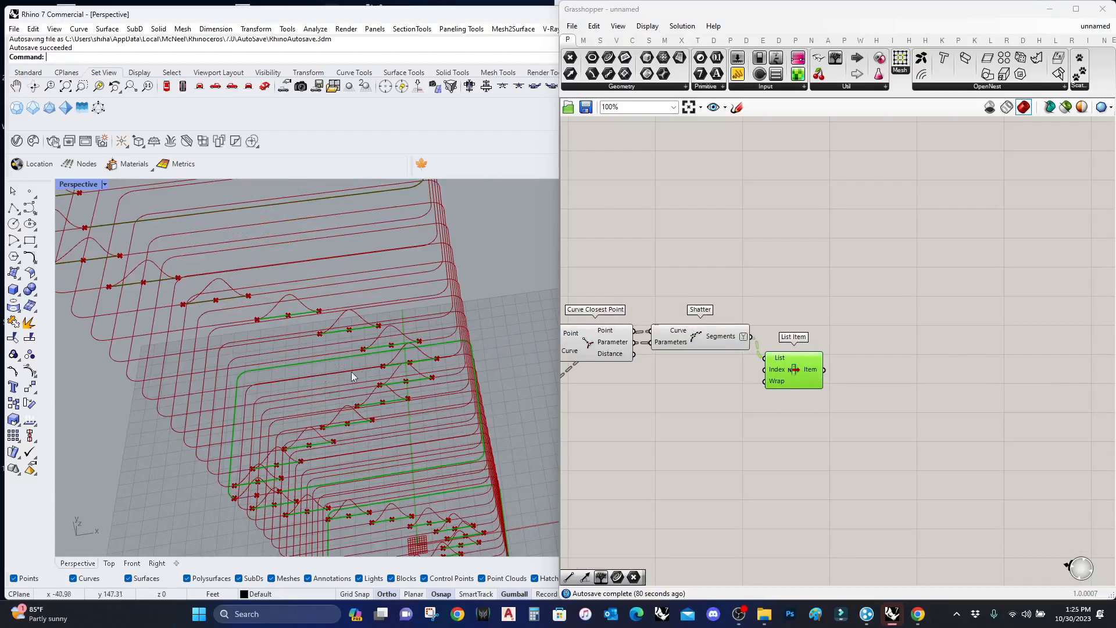
scroll(371, 490, "up", 5)
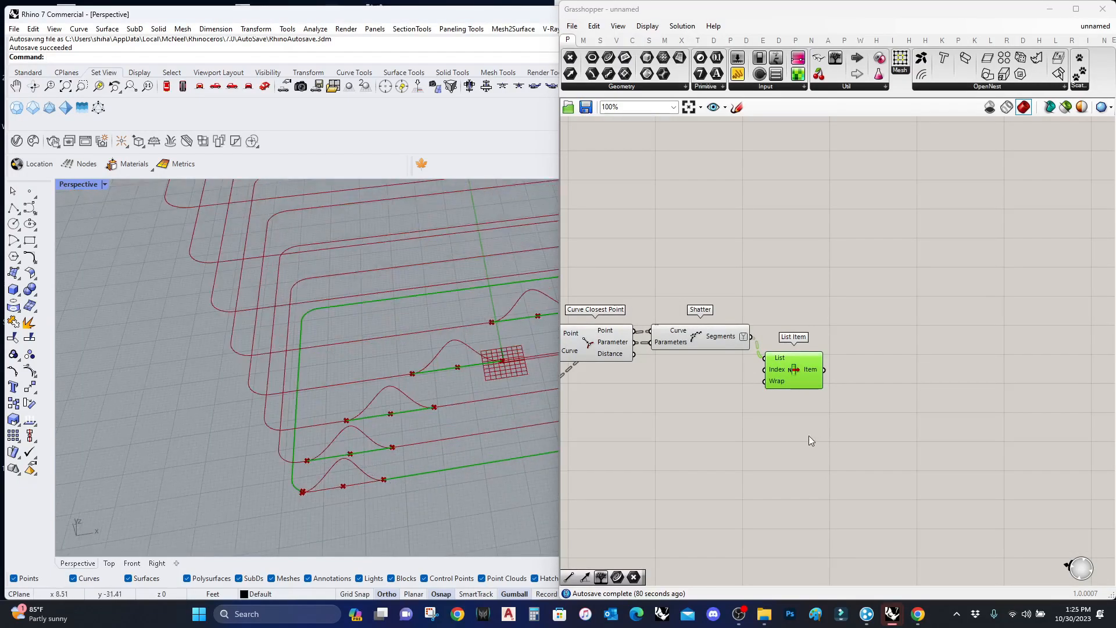
scroll(713, 420, "down", 7)
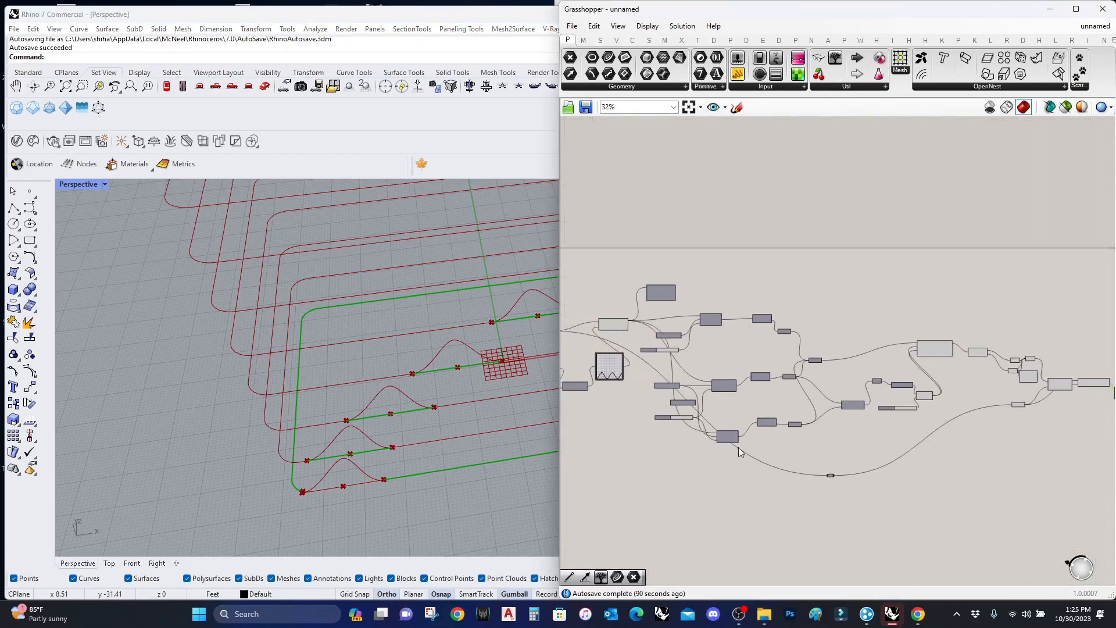
scroll(386, 418, "up", 6)
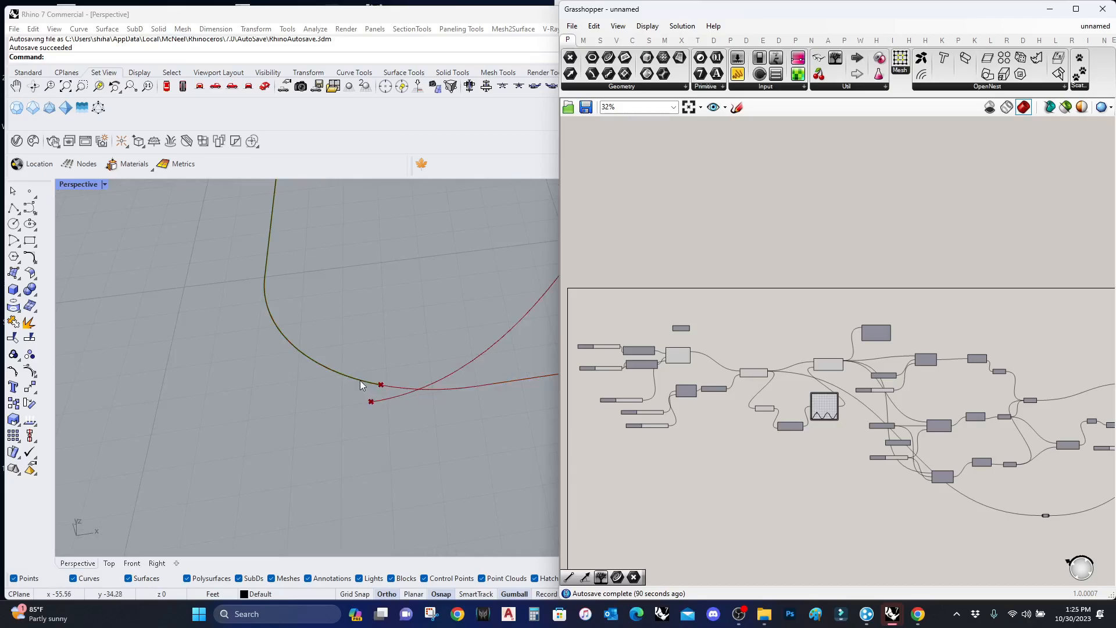
scroll(790, 421, "up", 12)
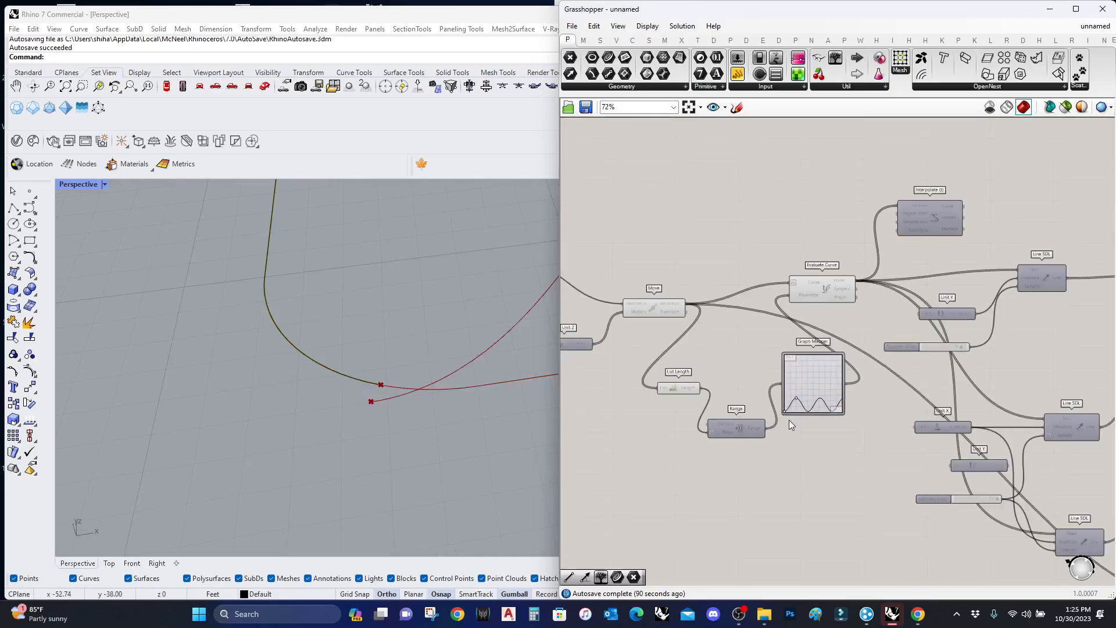
left_click_drag(797, 413, 796, 411)
scroll(278, 400, "down", 9)
scroll(346, 410, "down", 6)
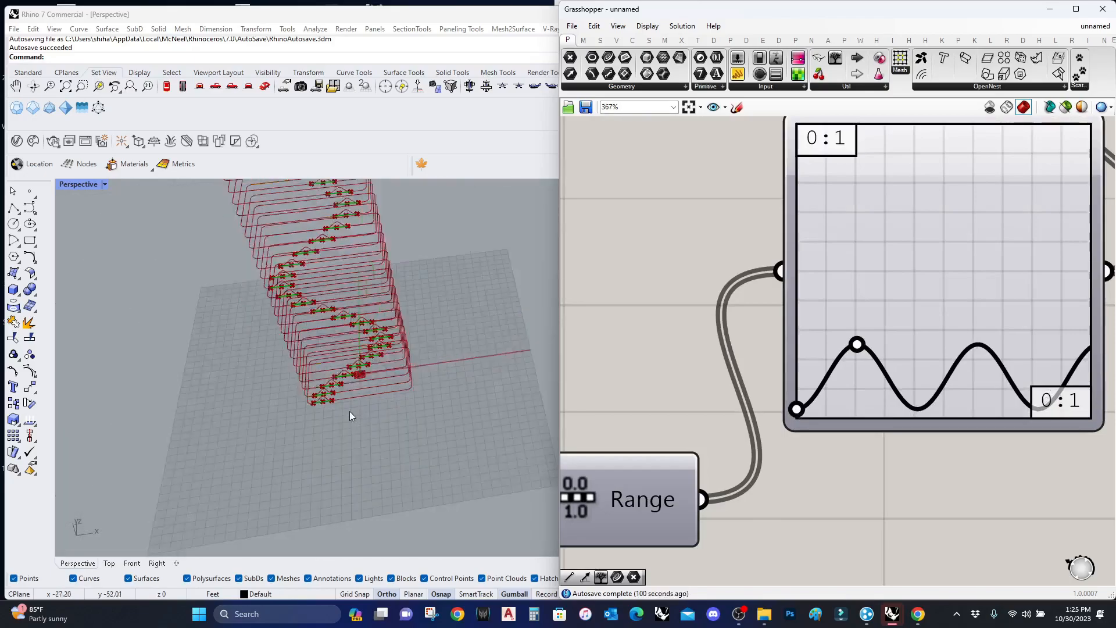
scroll(330, 235, "up", 7)
scroll(982, 349, "down", 5)
right_click_drag(1002, 366, 763, 355)
scroll(763, 356, "down", 4)
right_click_drag(892, 375, 667, 352)
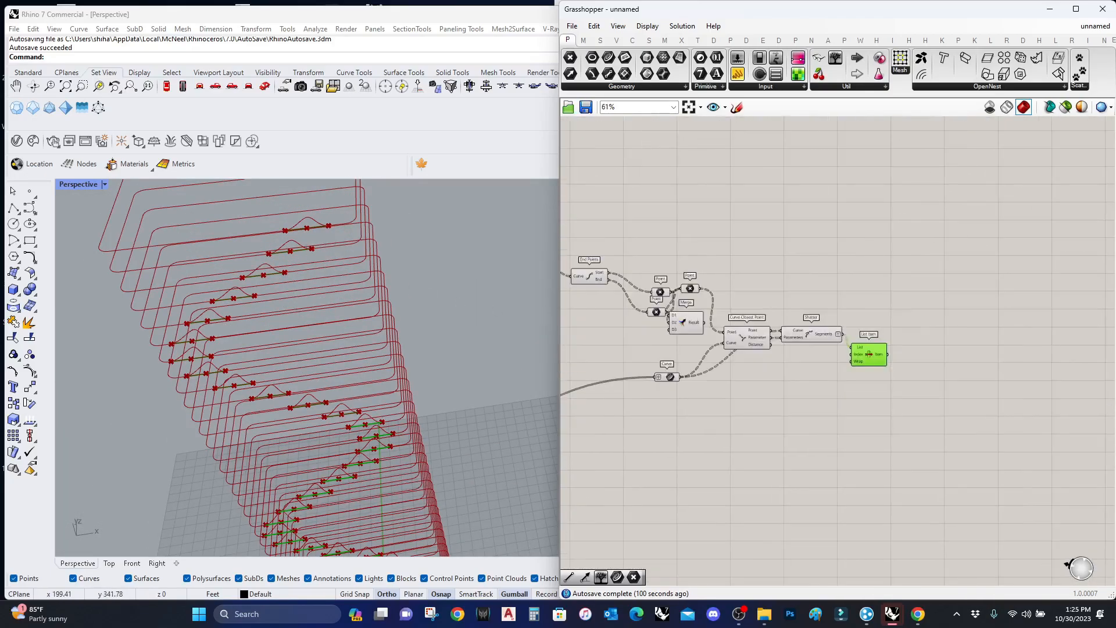
Add an integer number slider ranging from 0 to 1, connect it to the List Item's Index and set it to 1.
scroll(721, 448, "up", 3)
left_click(738, 58)
left_click(800, 348)
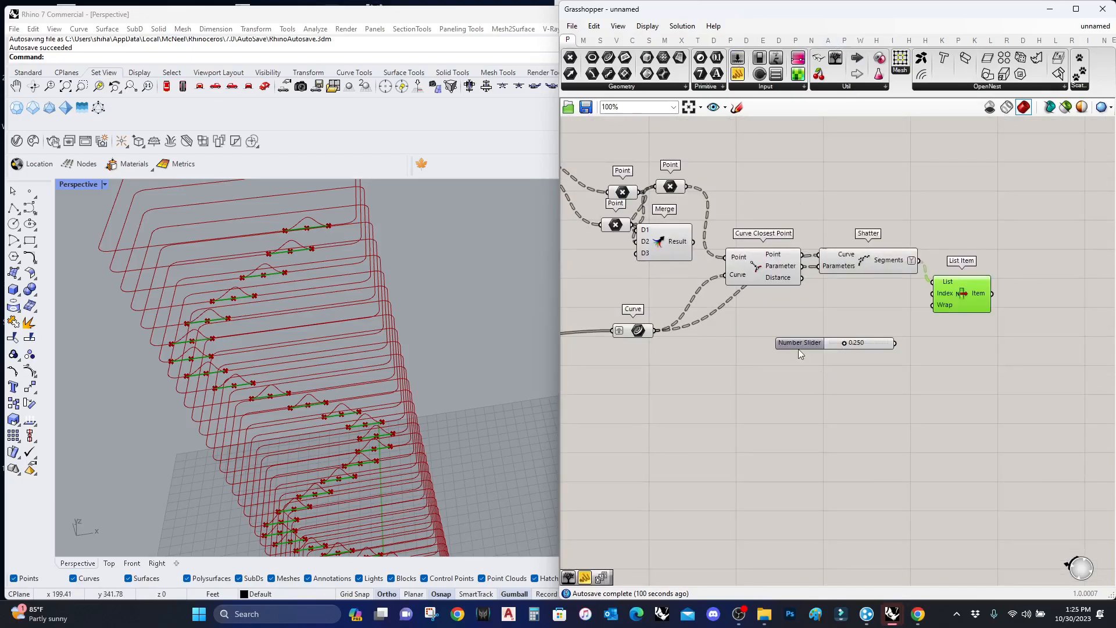
double_click(800, 343)
left_click(805, 310)
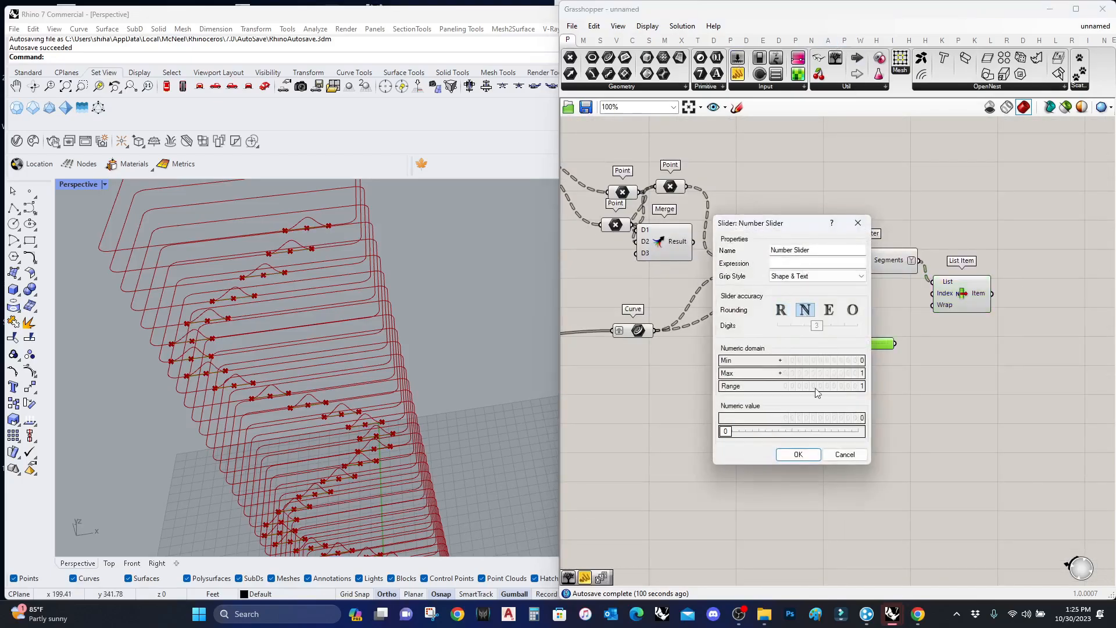
left_click(798, 455)
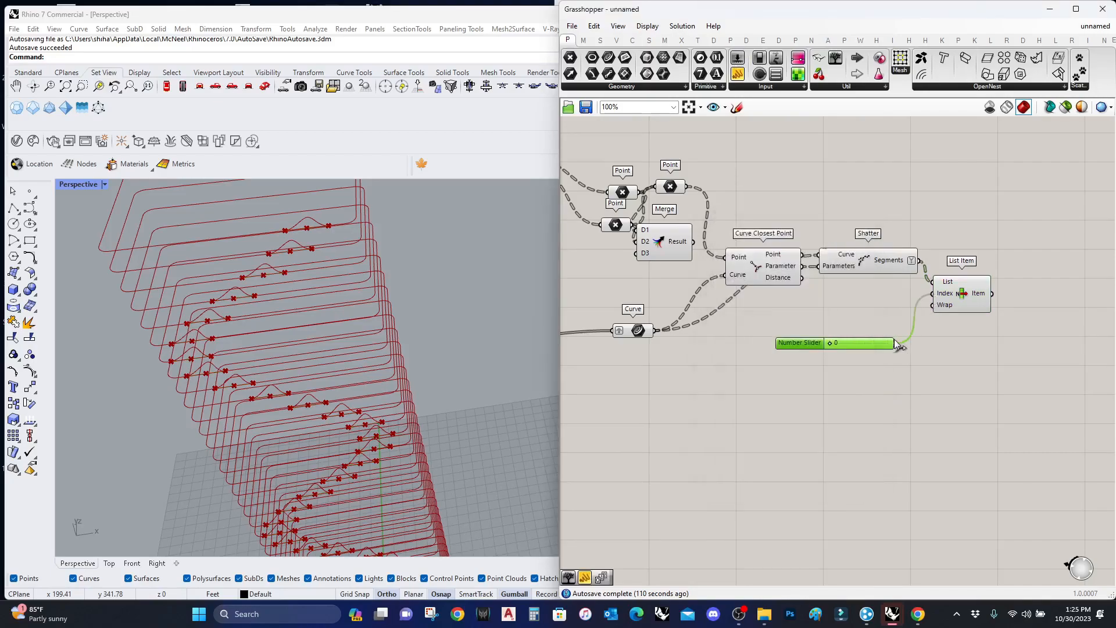
Inspect the List Item's selected segments, bake them into the Rhino model and close the Grasshopper window.
left_click(959, 295)
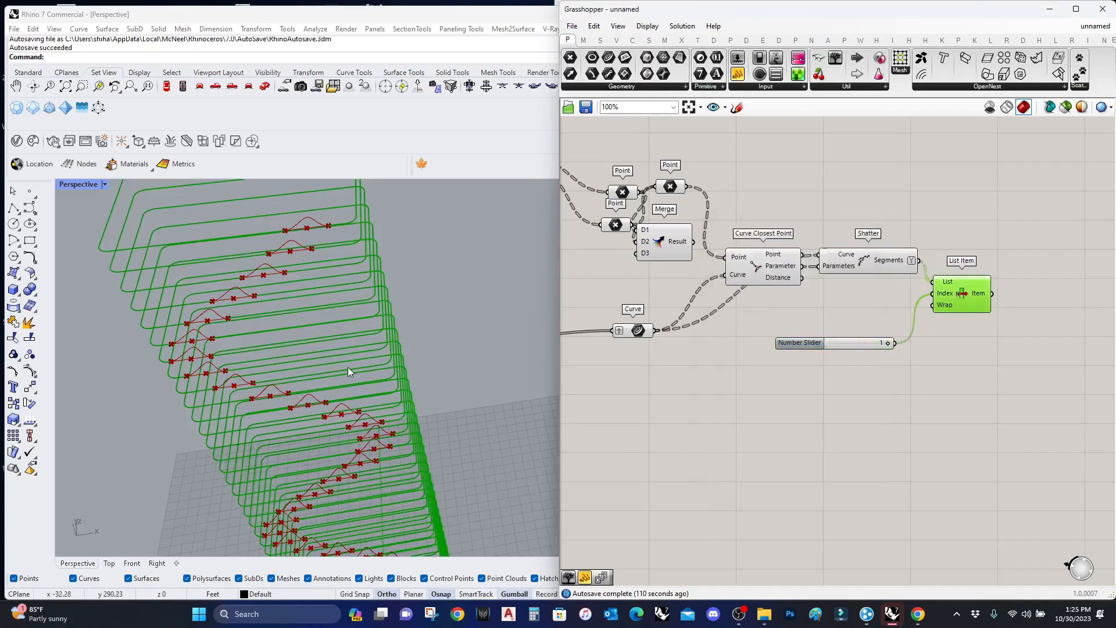
scroll(347, 372, "down", 2)
scroll(256, 409, "up", 8)
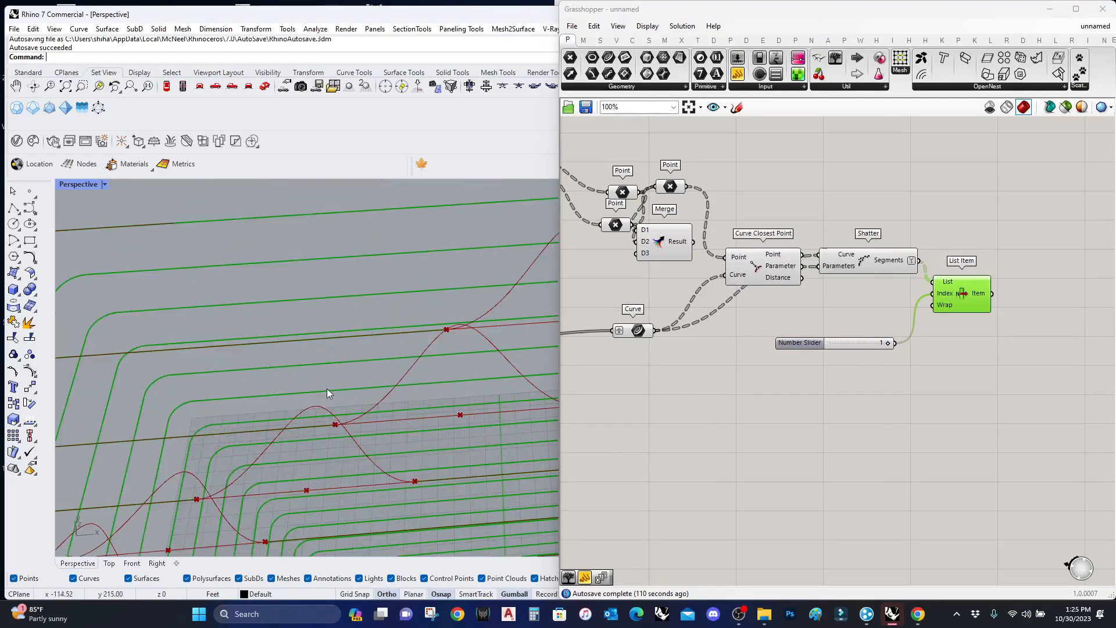
scroll(327, 393, "down", 5)
scroll(326, 394, "up", 2)
scroll(996, 339, "down", 1)
middle_click(973, 297)
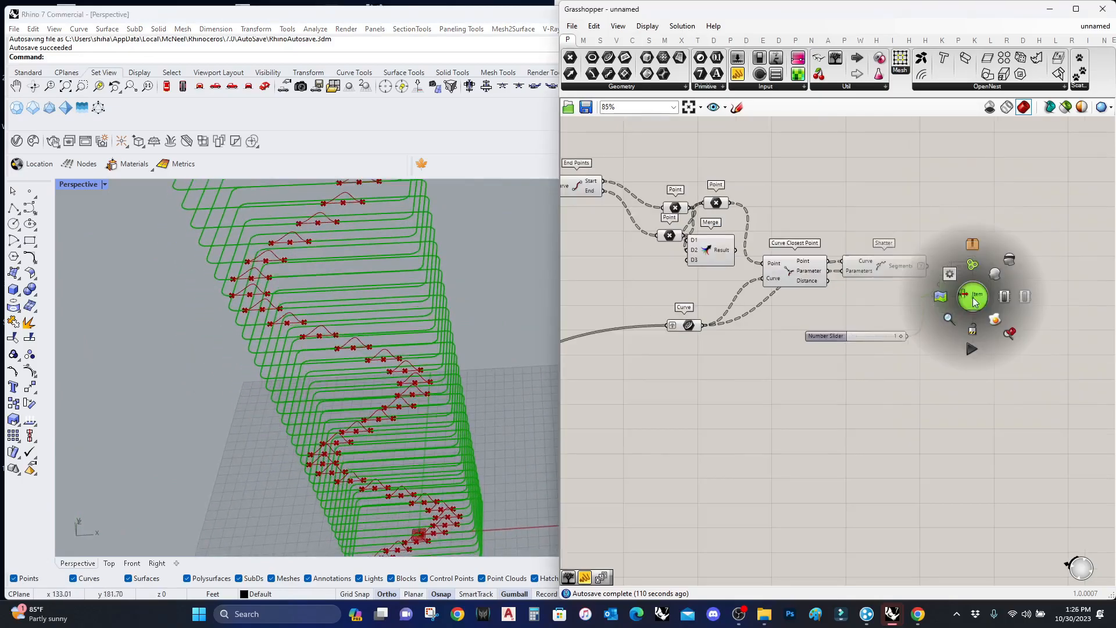
left_click(1102, 8)
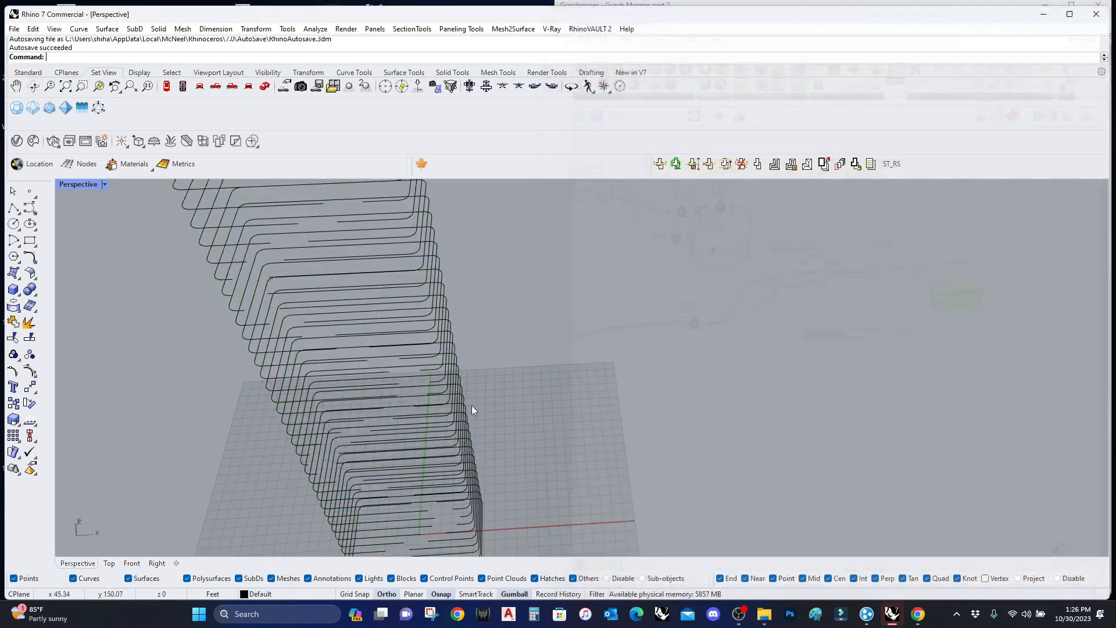
Delete all the baked curves from the Rhino model and reopen Grasshopper.
scroll(482, 454, "down", 4)
scroll(487, 473, "up", 3)
left_click_drag(605, 506, 304, 165)
key("Delete")
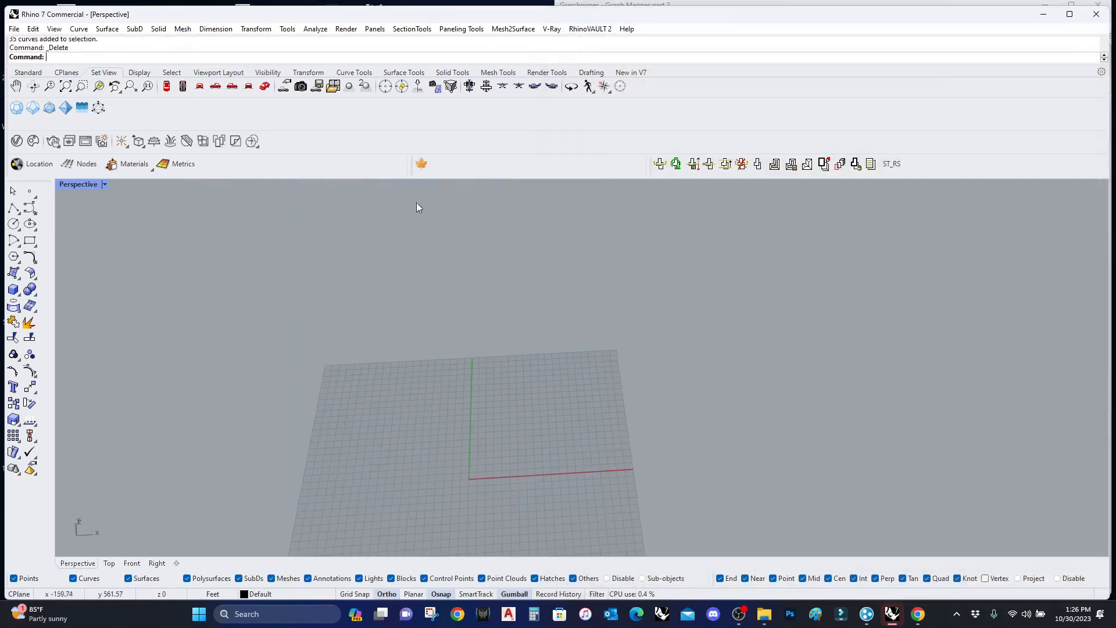
left_click(28, 72)
left_click(521, 86)
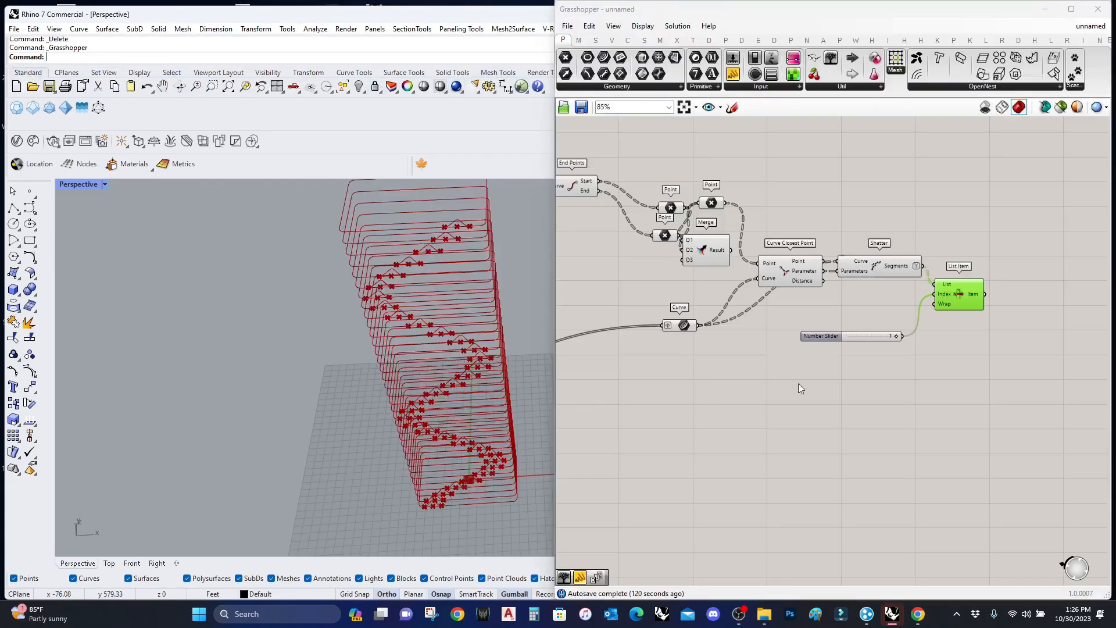
Add a Join Curves component to the canvas above the Merge and Curve Closest Point components.
scroll(843, 372, "up", 1)
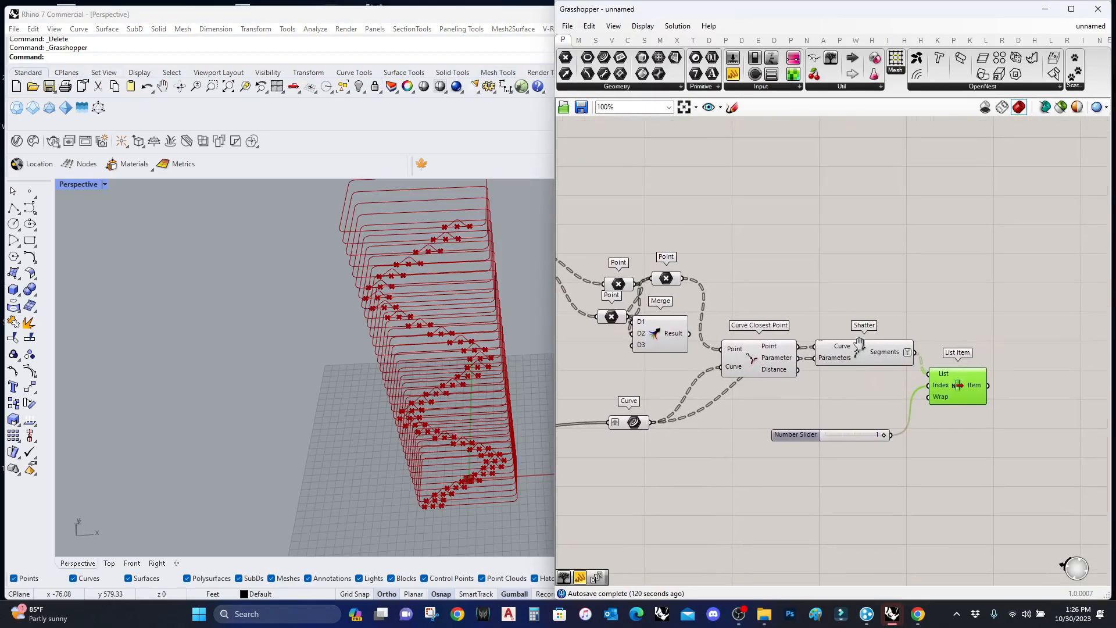
scroll(785, 291, "down", 2)
right_click_drag(714, 315, 864, 326)
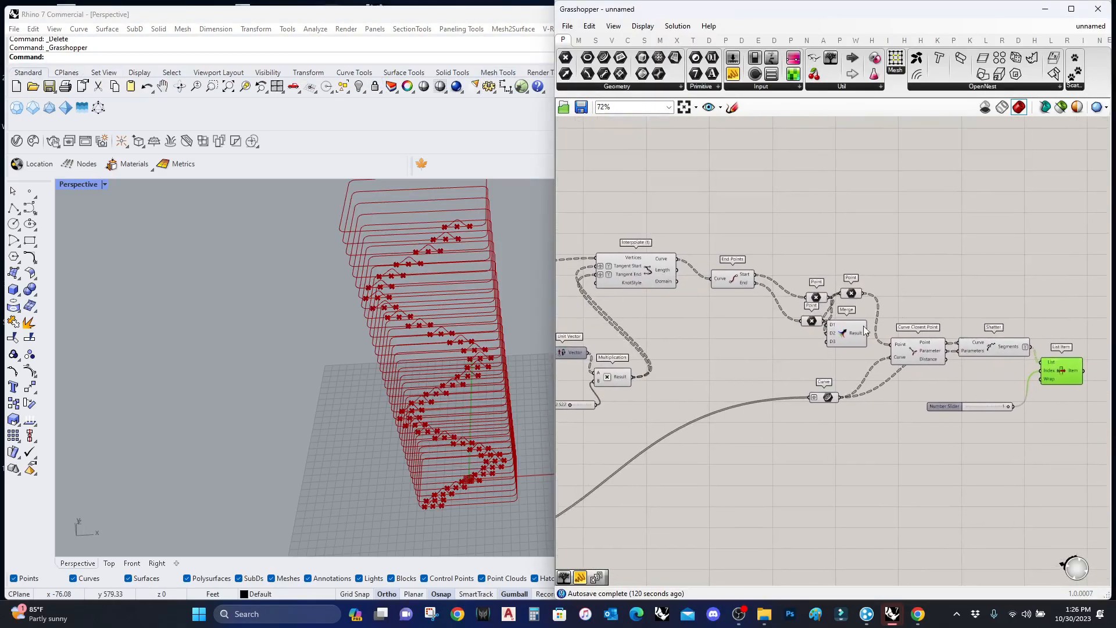
left_click(661, 269)
double_click(819, 197)
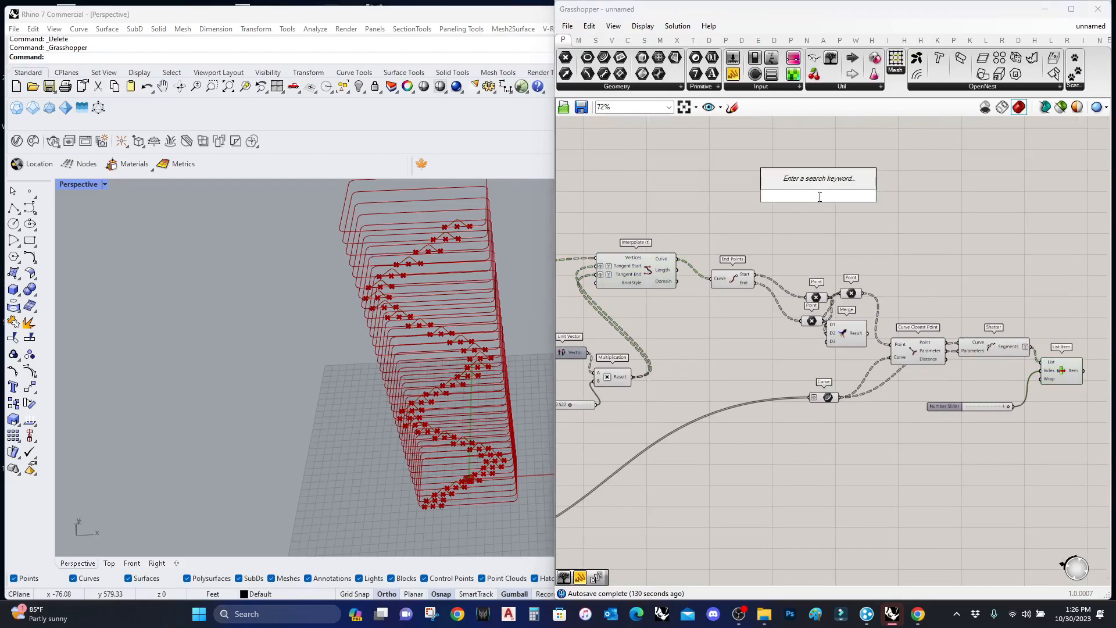
type("joim")
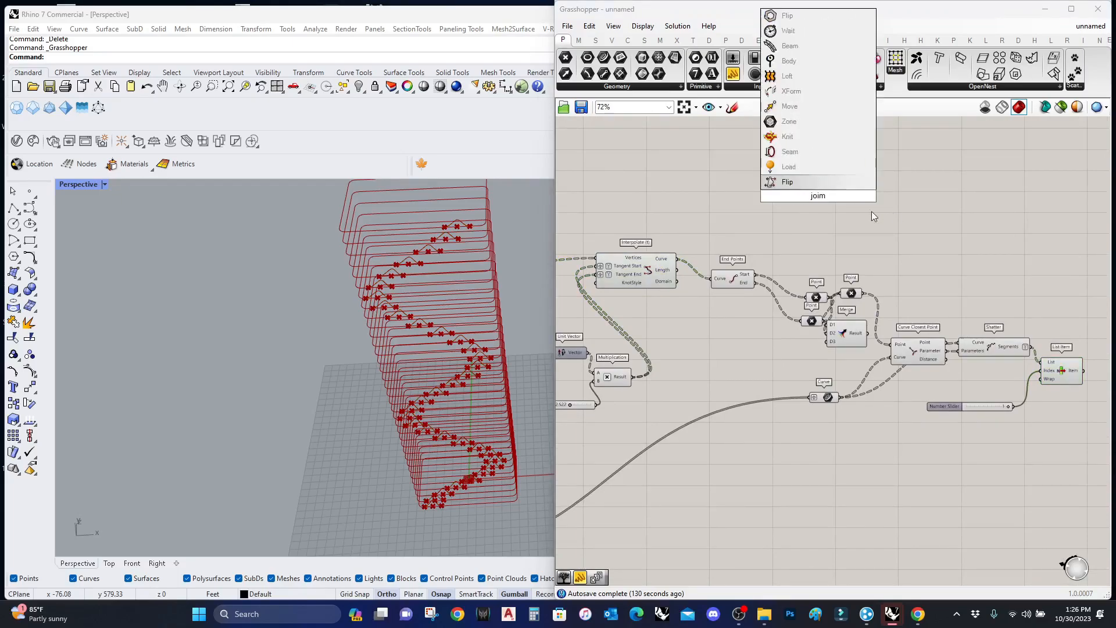
key("BackSpace")
type("n")
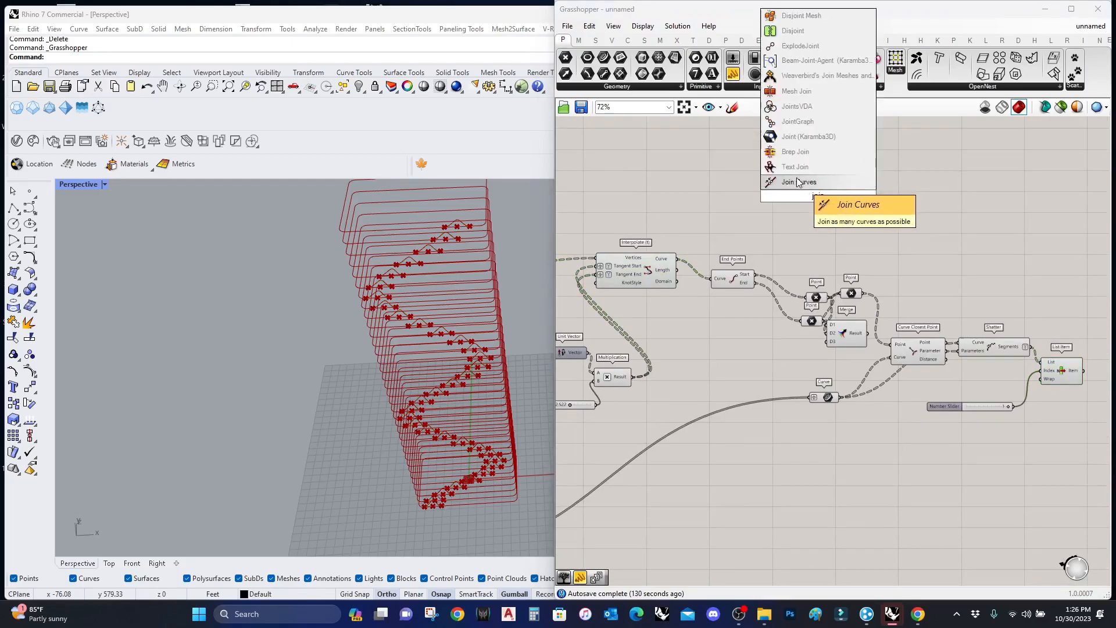
left_click(798, 182)
Connect both the Interpolate (t) Curve output and the List Item's Item output to the Curves input of Join Curves.
left_click_drag(678, 259, 1011, 226)
right_click_drag(1066, 318, 948, 334)
left_click_drag(965, 386, 881, 243)
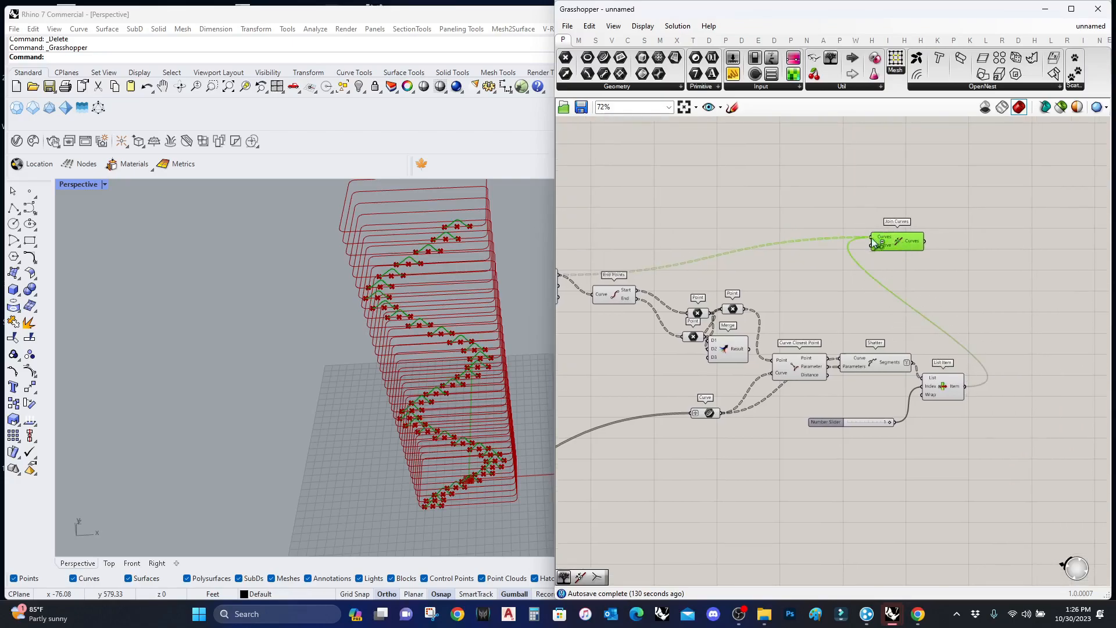
Compare the data structures of the List Item, Interpolate (t) and Join Curves outputs.
scroll(924, 400, "up", 3)
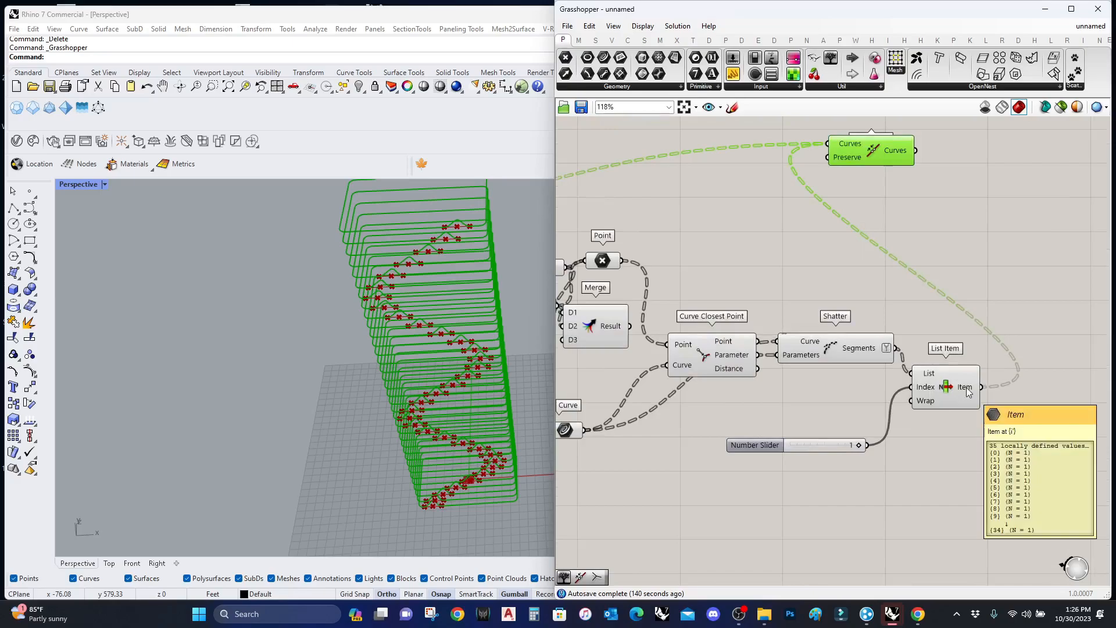
right_click_drag(632, 295, 779, 306)
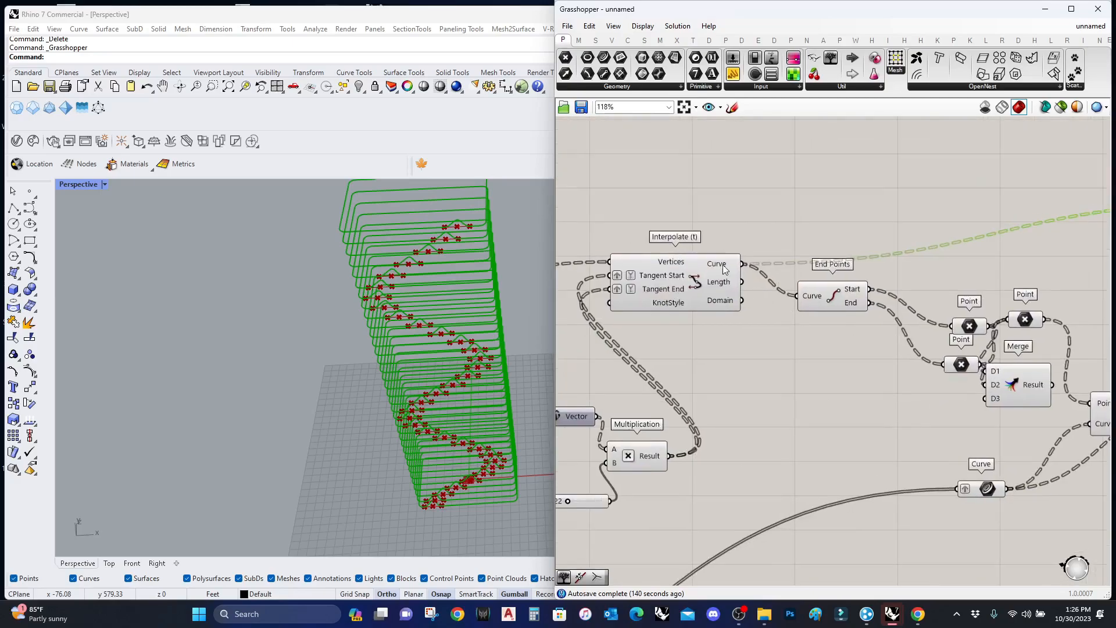
scroll(725, 270, "down", 6)
right_click_drag(923, 307, 834, 281)
scroll(831, 279, "up", 6)
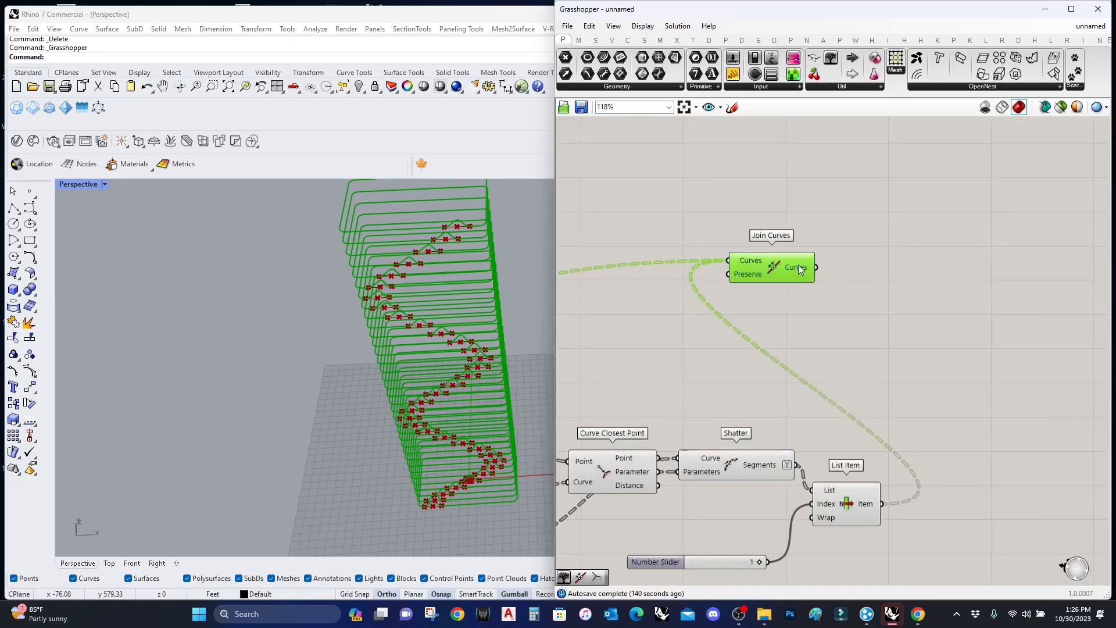
mouse_move(800, 268)
Reposition the Join Curves component directly above the List Item and highlight the List Item's segments in the model.
right_click_drag(822, 235, 763, 294)
left_click_drag(735, 321, 796, 313)
left_click(826, 442)
right_click_drag(825, 442, 945, 339)
scroll(935, 343, "down", 1)
left_click(913, 439)
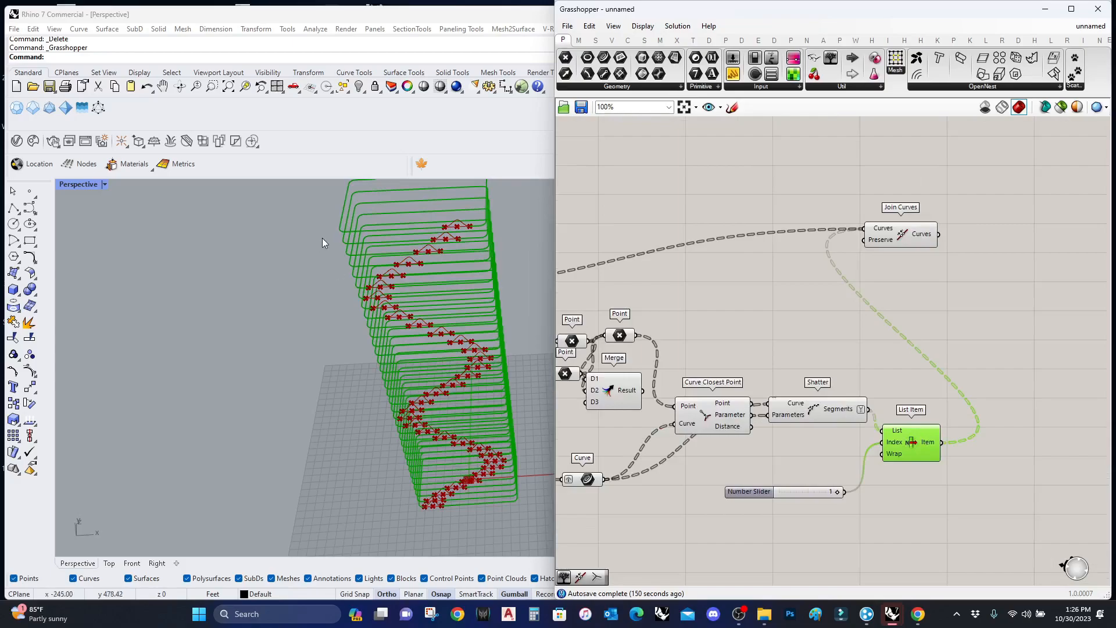
Add an End Points component next to the upstream Move component and connect Move's Geometry output to its Curve input.
right_click_drag(318, 242, 326, 258)
right_click_drag(729, 427, 767, 415)
scroll(767, 415, "down", 4)
right_click_drag(704, 462, 982, 391)
right_click_drag(703, 448, 940, 399)
right_click_drag(711, 350, 874, 394)
scroll(650, 282, "up", 3)
right_click_drag(559, 232, 713, 255)
left_click(713, 256)
double_click(797, 295)
type("en")
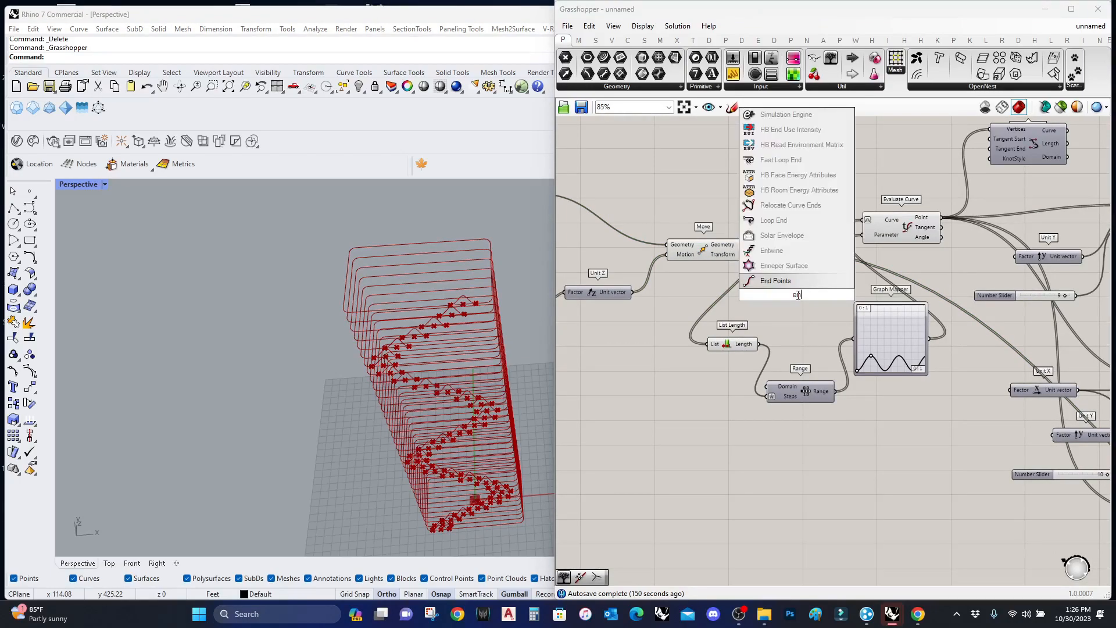
type("d points")
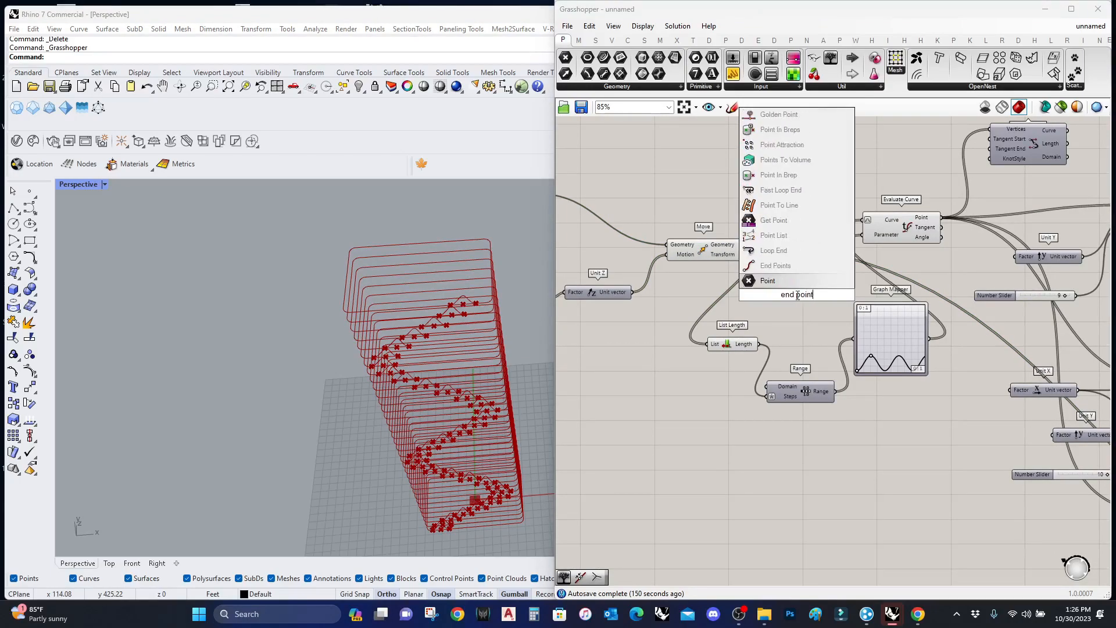
key("Return")
left_click_drag(754, 250, 786, 295)
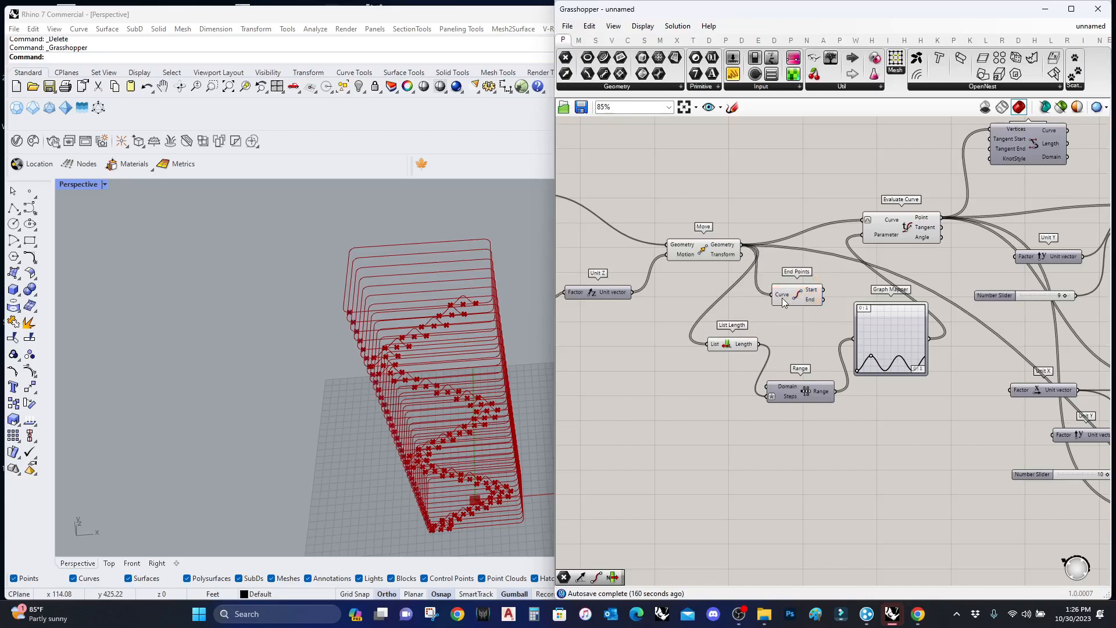
scroll(324, 329, "up", 3)
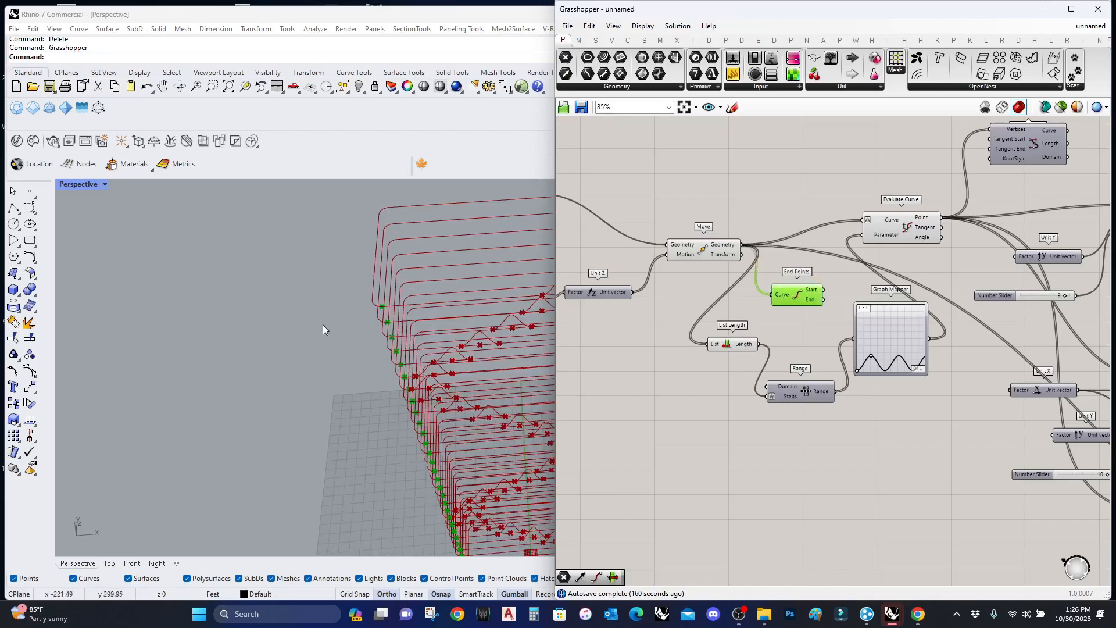
Relocate the new End Points component to the end of the definition, just below the List Item.
left_click_drag(802, 292, 865, 474)
scroll(778, 460, "down", 10)
scroll(778, 465, "up", 2)
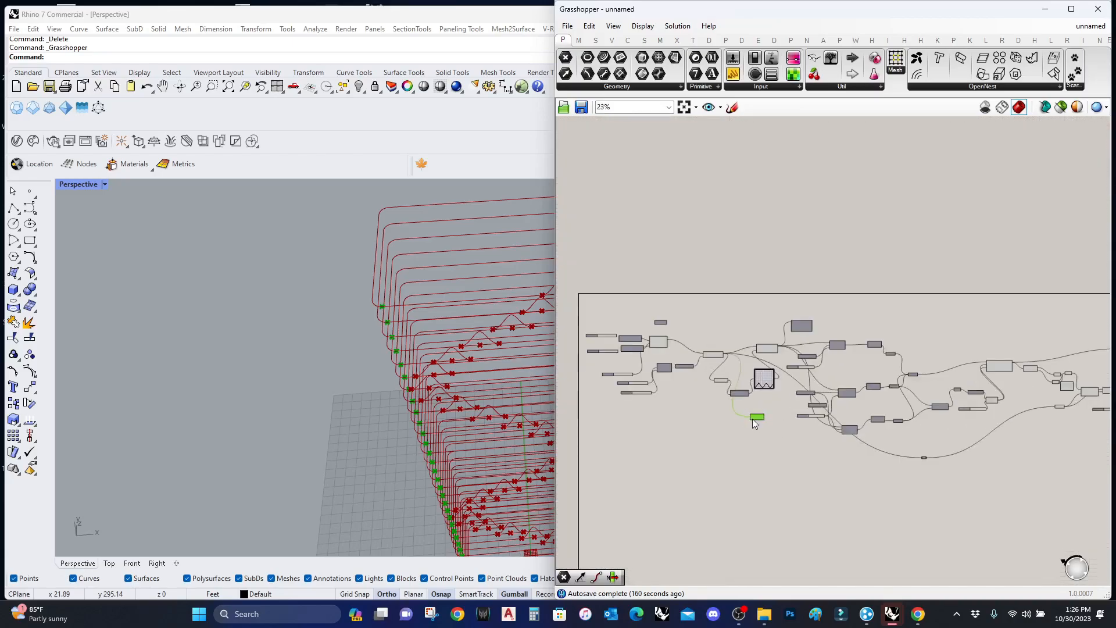
left_click_drag(1071, 437, 760, 437)
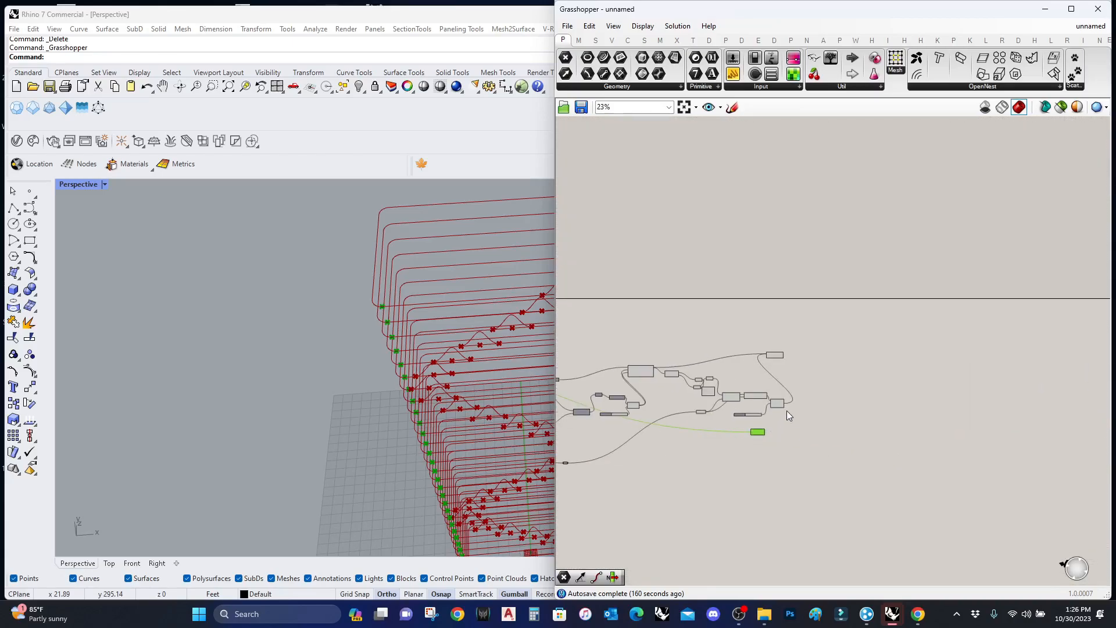
scroll(786, 410, "up", 5)
left_click_drag(716, 474, 793, 452)
scroll(800, 421, "up", 2)
left_click(857, 427)
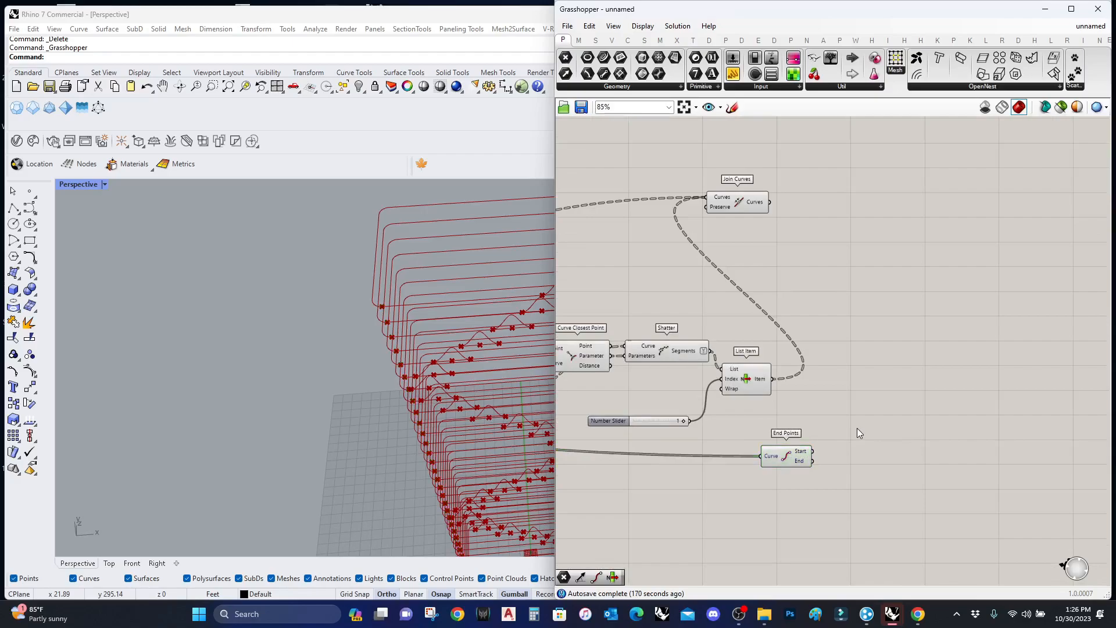
double_click(857, 428)
type("l")
key("Escape")
double_click(867, 434)
type("move")
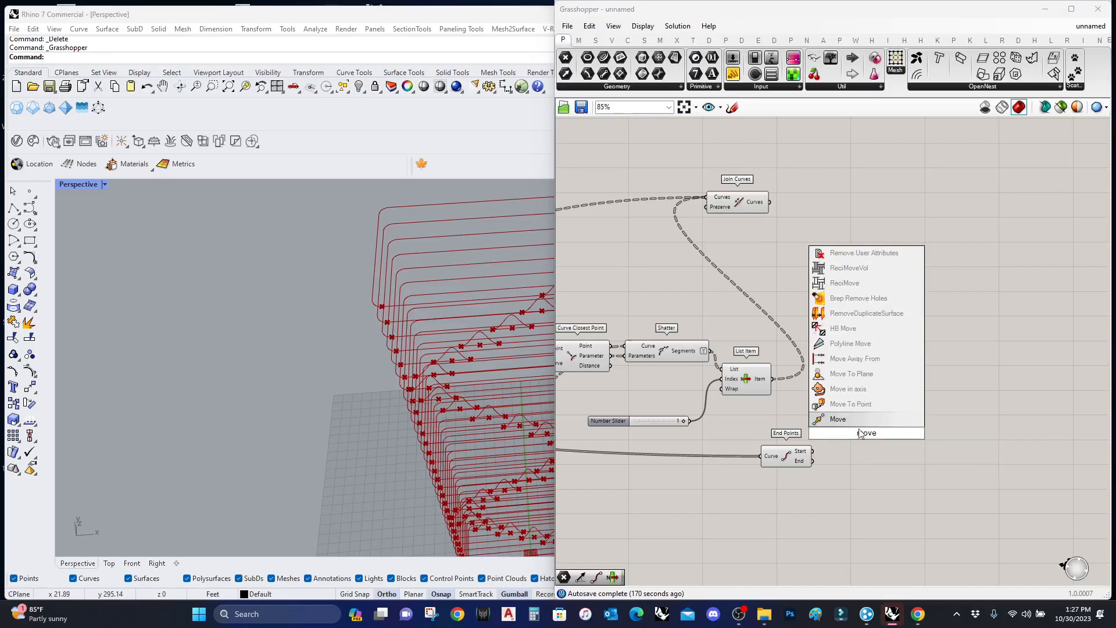
Add a Line SDL component beside the new End Points and connect the End output to its Start input.
double_click(863, 446)
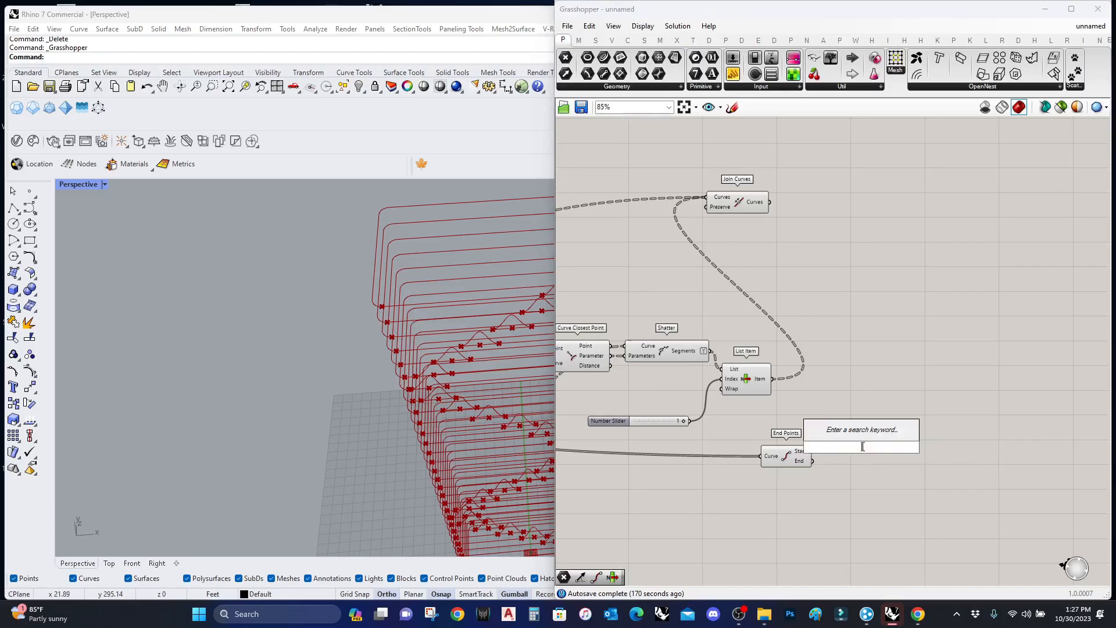
type("line sd")
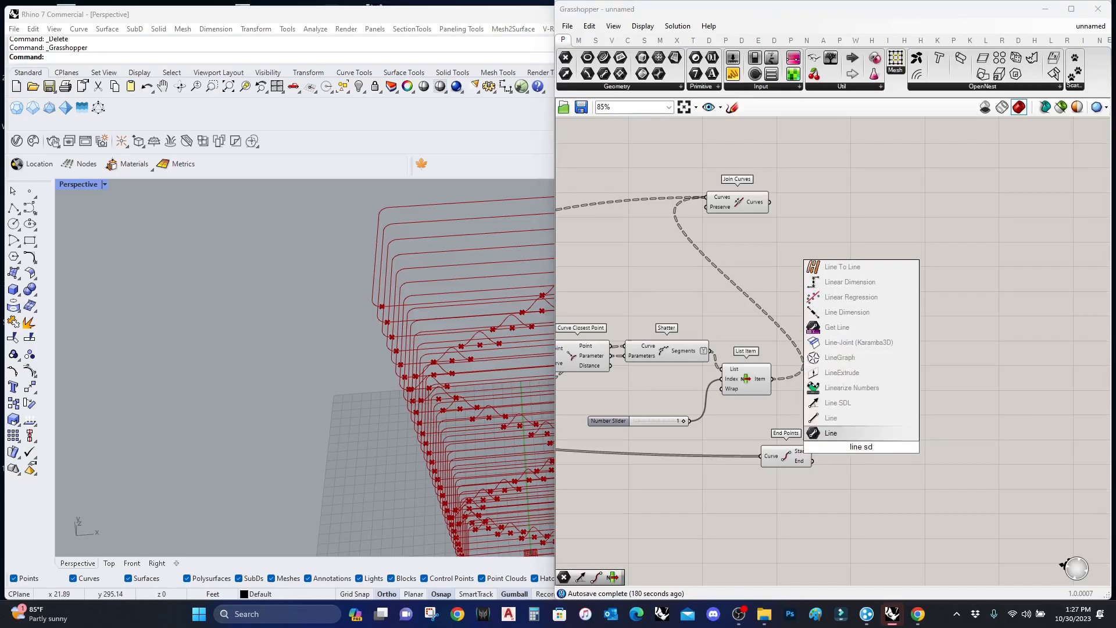
type("l")
left_click(852, 433)
scroll(847, 459, "up", 3)
left_click(775, 460)
right_click_drag(370, 369, 335, 356)
left_click_drag(825, 429, 790, 461)
left_click_drag(851, 450, 932, 488)
Add a Unit Y vector below the End Points and connect it to the new Line SDL's Direction input.
left_click(765, 529)
double_click(765, 528)
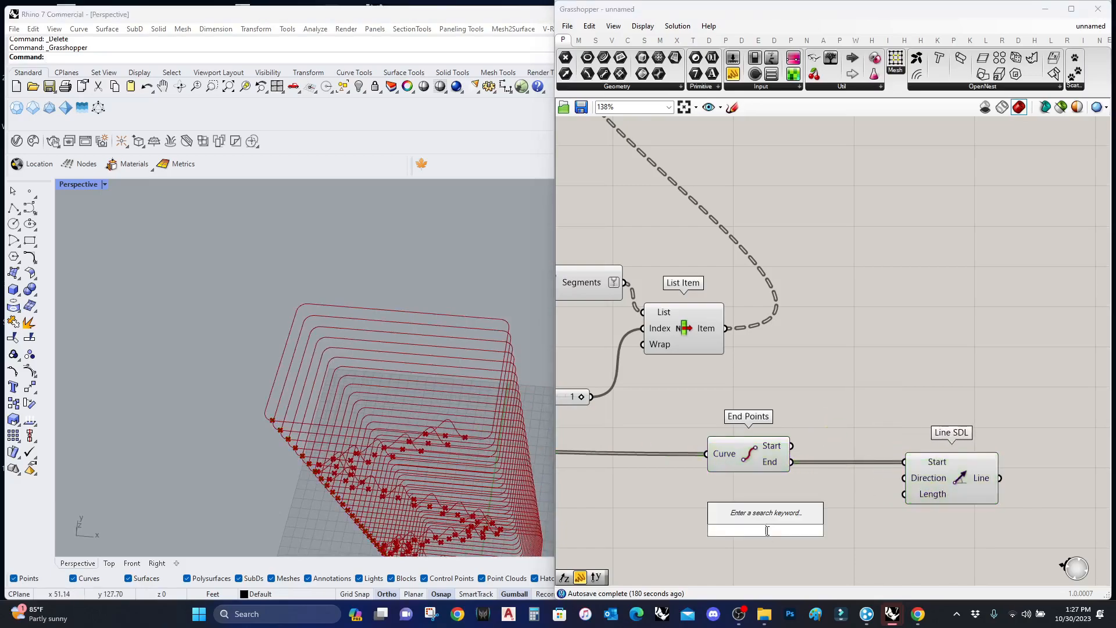
type("y")
left_click(756, 518)
left_click_drag(904, 481, 821, 529)
Turn on the preview of the upstream Line SDL that is driven by the Unit Y vector and slider.
scroll(661, 454, "down", 5)
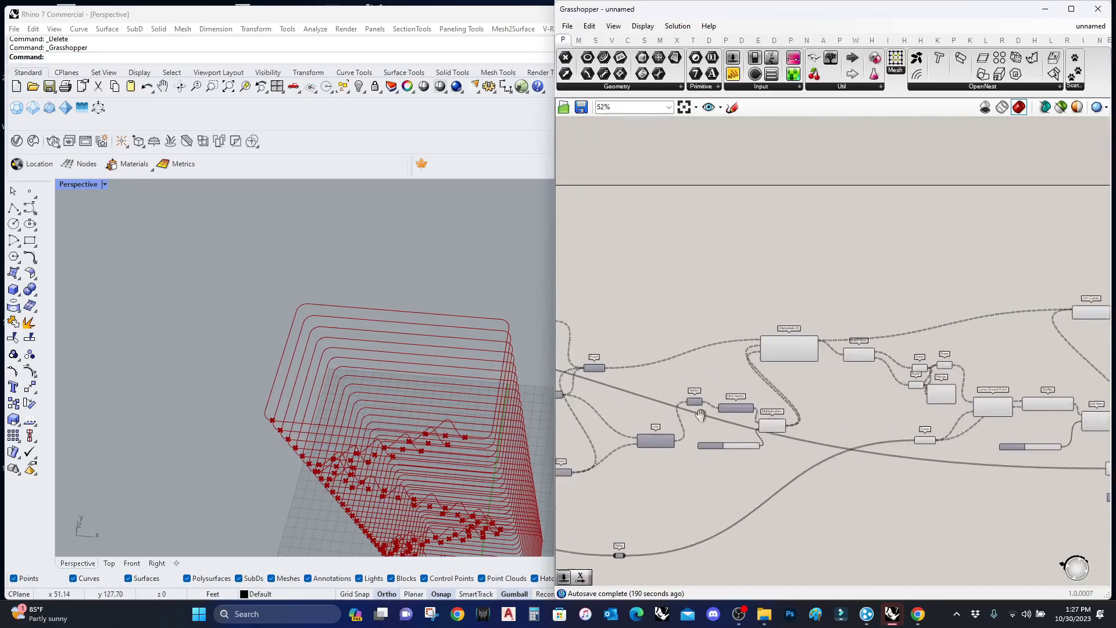
scroll(684, 417, "up", 4)
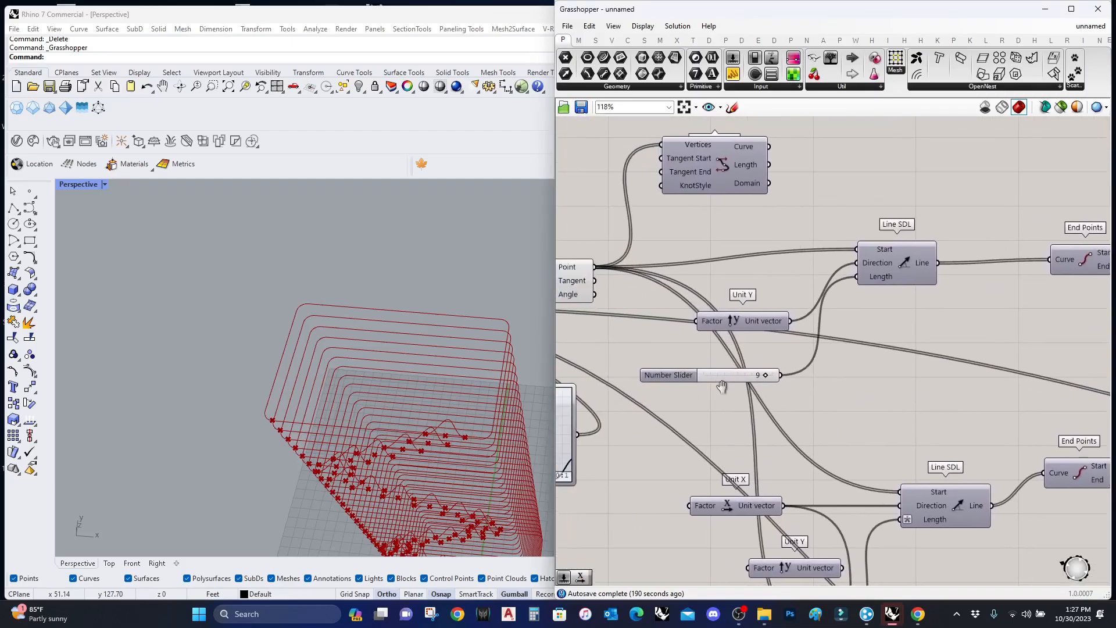
right_click_drag(716, 386, 723, 385)
left_click(894, 264)
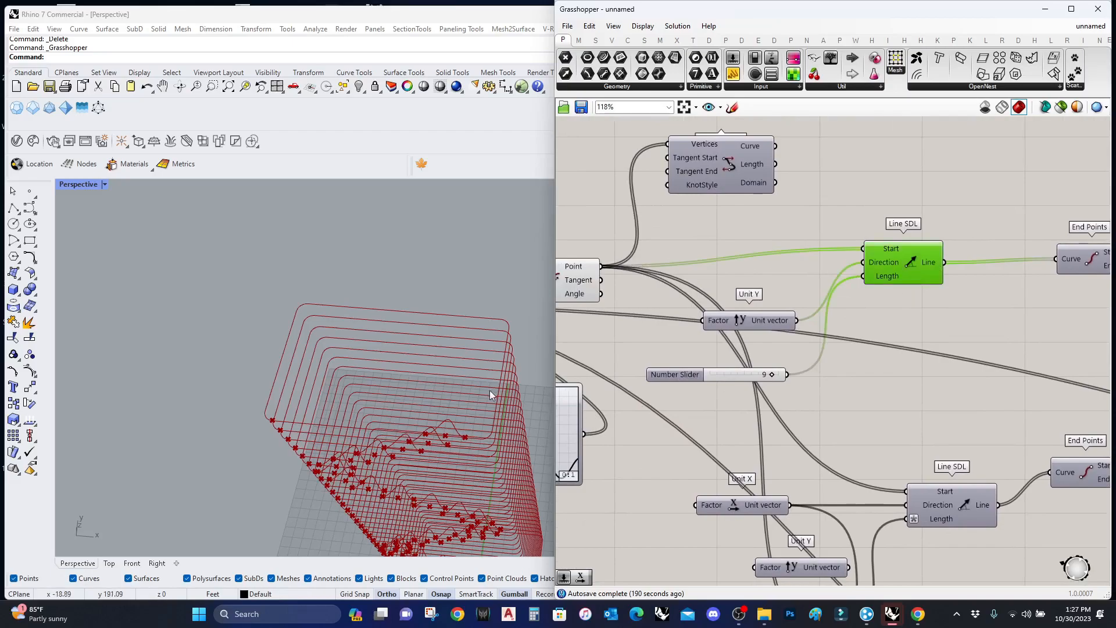
middle_click(901, 253)
scroll(900, 254, "down", 1)
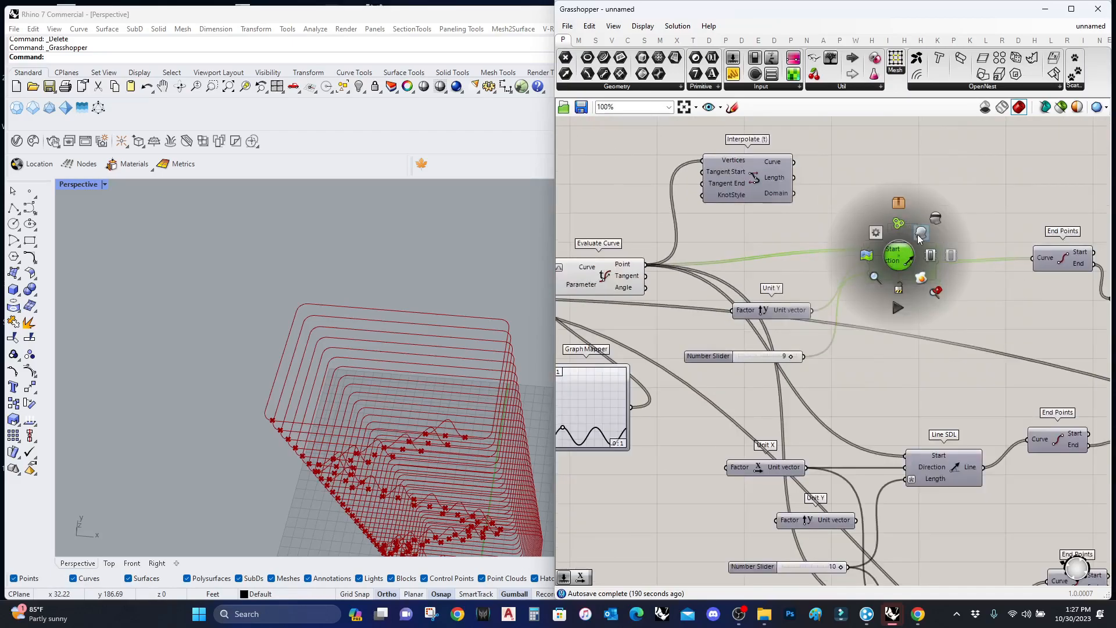
left_click(922, 238)
Set the length slider of the upstream Unit Y Line SDL to 5 and the slider shared by the two Unit X Line SDLs to 5.
scroll(785, 354, "up", 6)
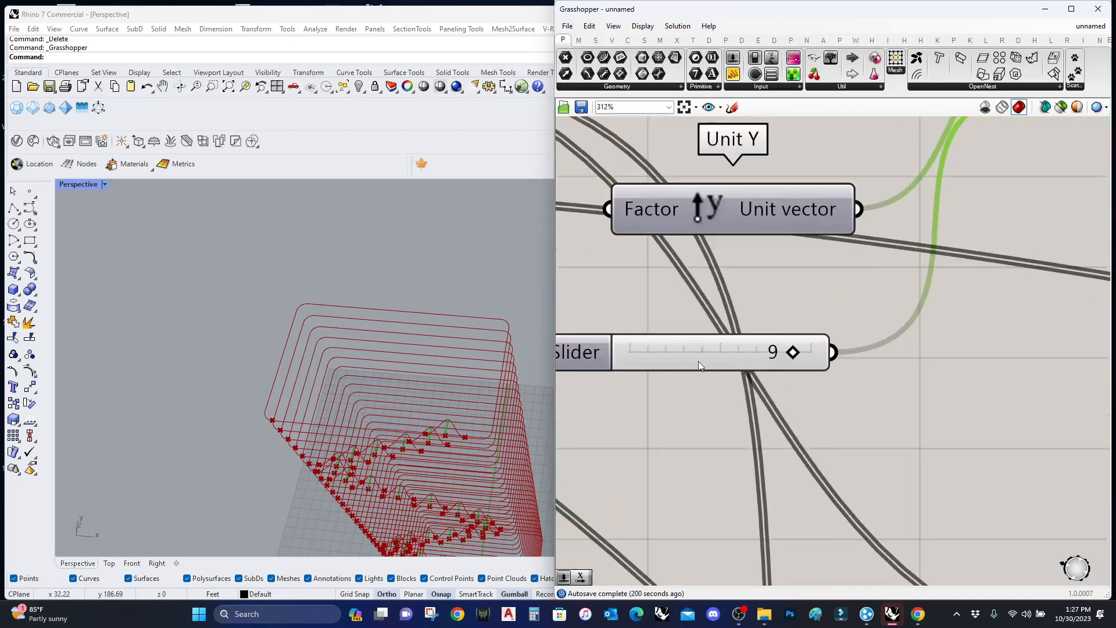
scroll(414, 414, "up", 3)
scroll(348, 372, "down", 3)
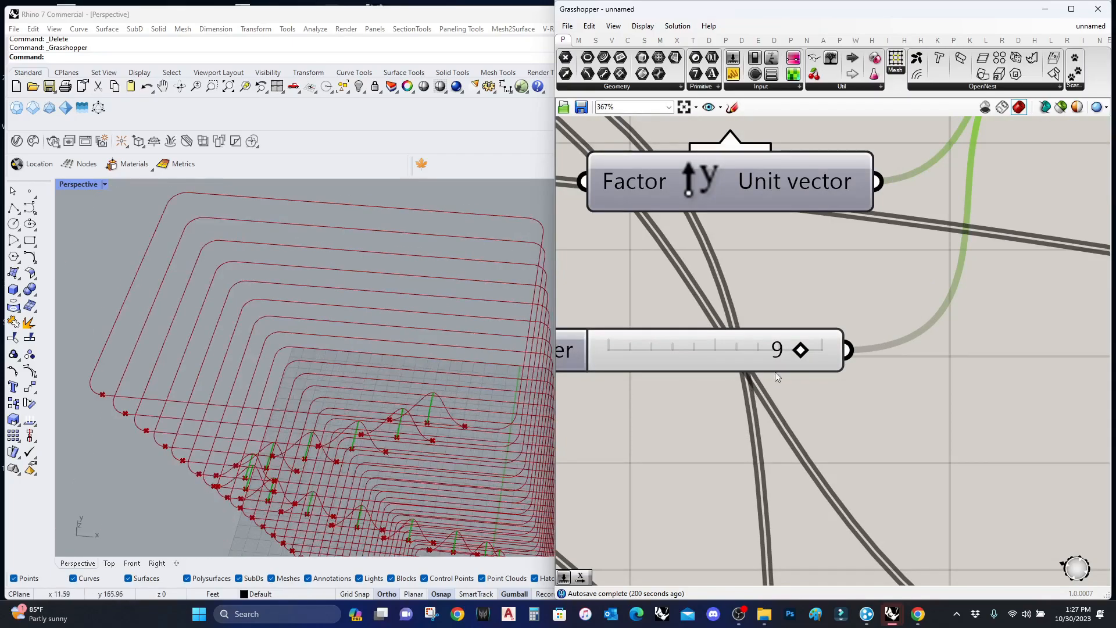
left_click_drag(798, 353, 720, 357)
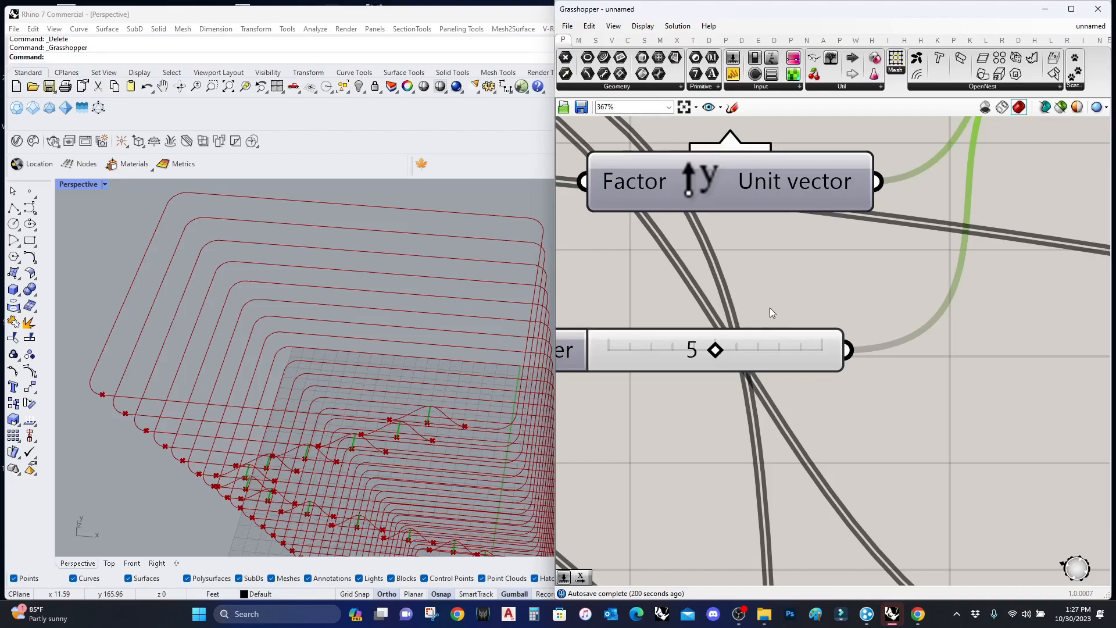
scroll(769, 308, "down", 5)
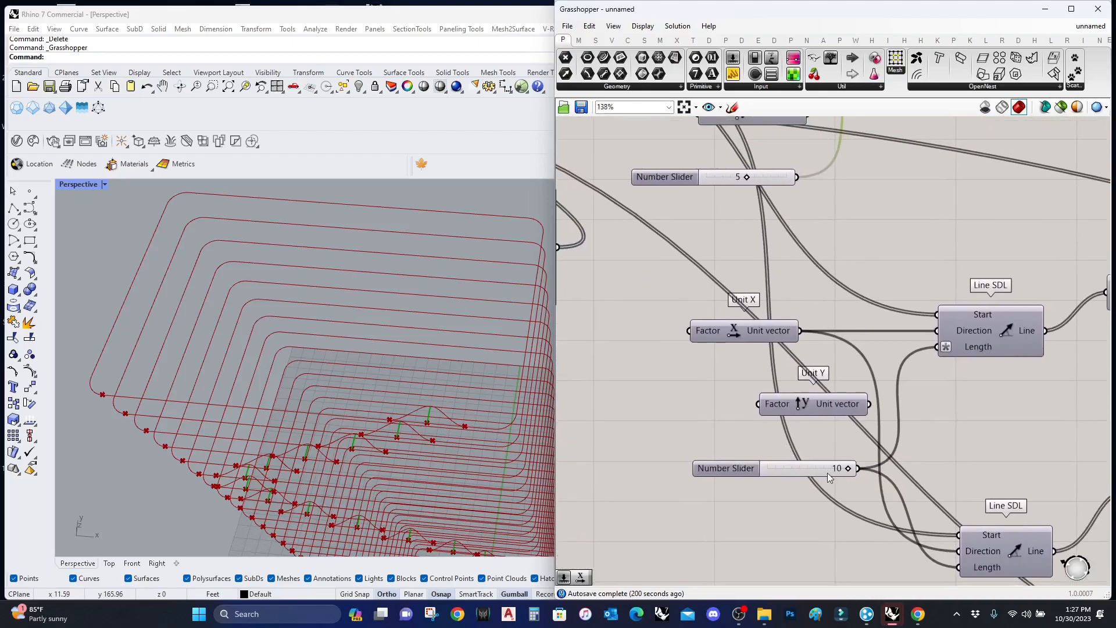
scroll(827, 472, "up", 3)
left_click_drag(855, 467, 799, 471)
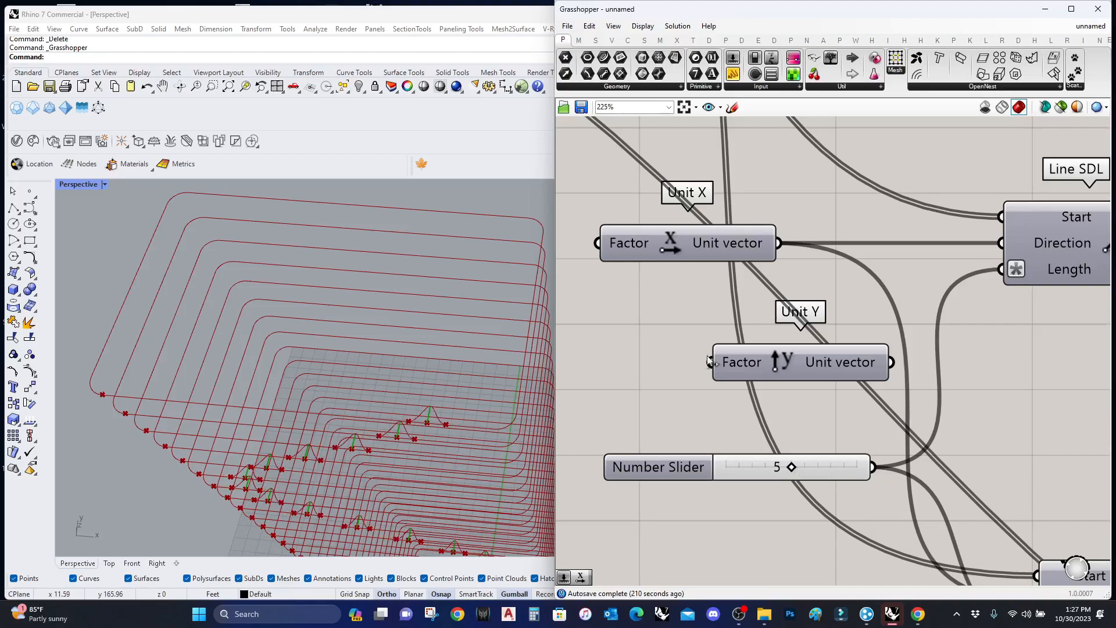
Add an Integer parameter and feed it from the slider controlling the upstream Unit Y Line SDL's length.
scroll(698, 390, "down", 3)
double_click(839, 272)
type("ine")
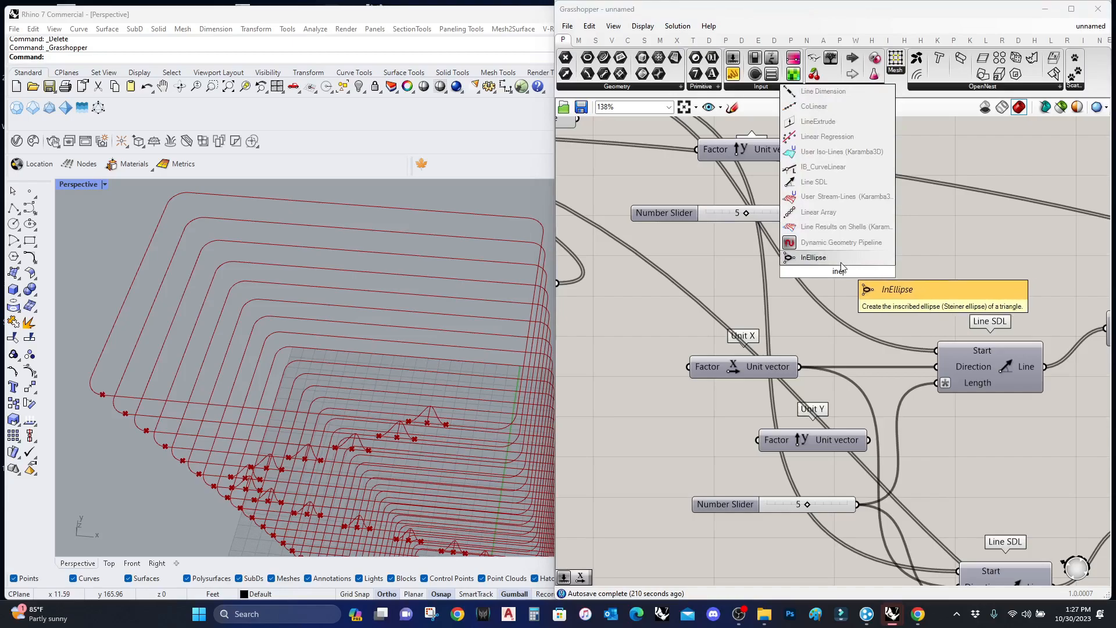
key("BackSpace")
type("teger")
left_click(821, 258)
left_click_drag(795, 212, 817, 271)
left_click(837, 273)
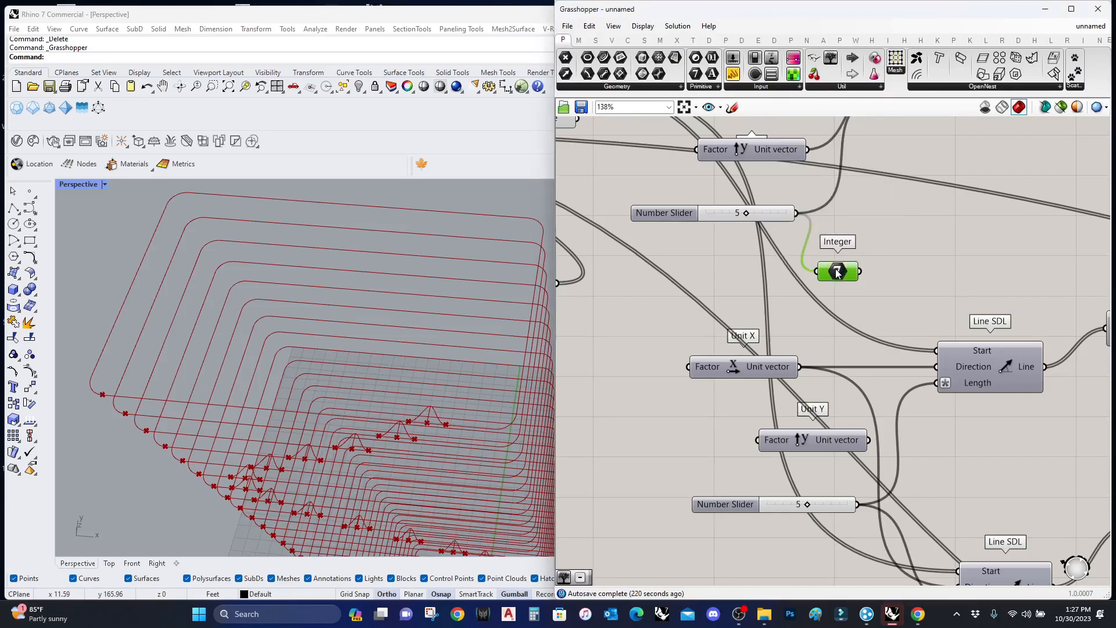
Relocate the Integer parameter to the end of the definition, below the new Unit Y vector.
scroll(802, 267, "down", 2)
left_click(898, 136)
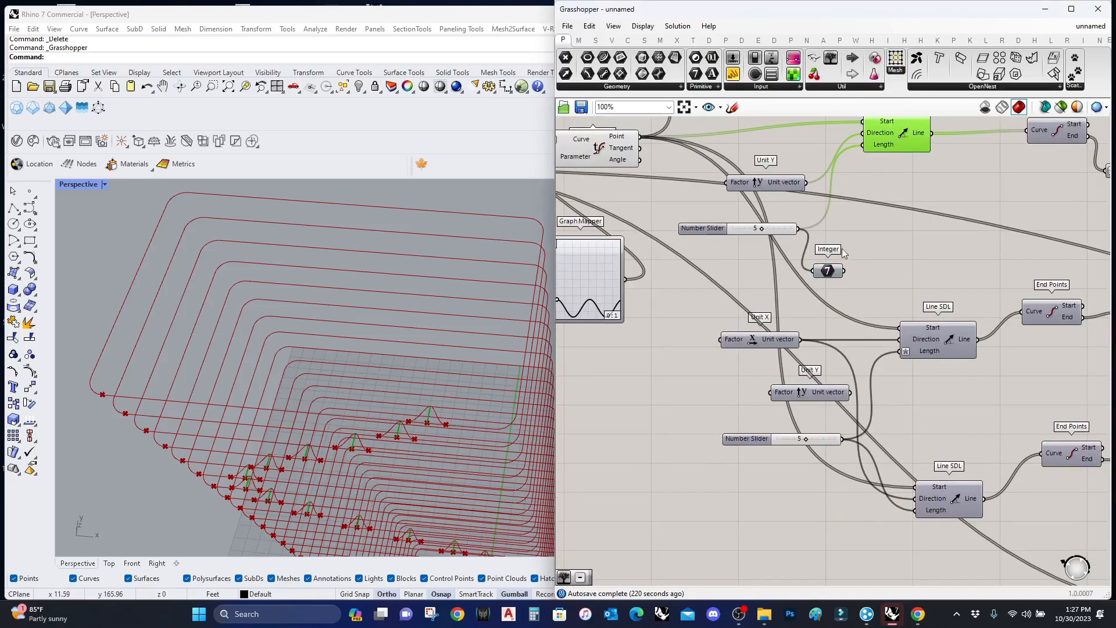
scroll(820, 271, "down", 9)
left_click_drag(821, 272, 723, 215)
scroll(953, 308, "up", 9)
scroll(772, 214, "up", 5)
Add an Addition component summing the Integer and a panel value of 3, and connect its Result to the new Line SDL's Length.
double_click(786, 238)
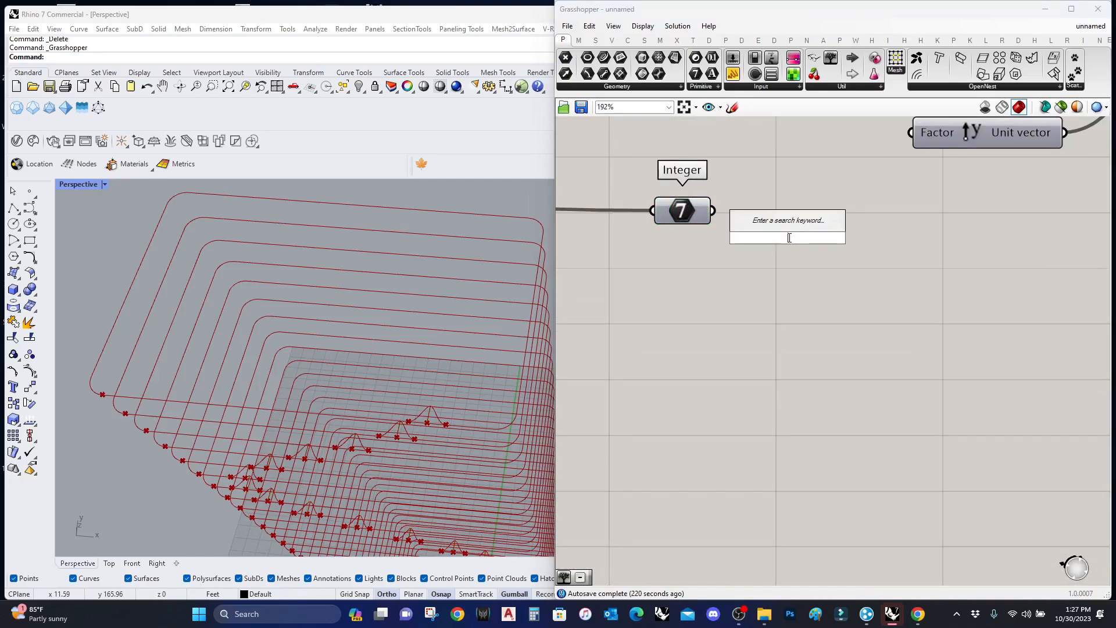
type("add")
key("Return")
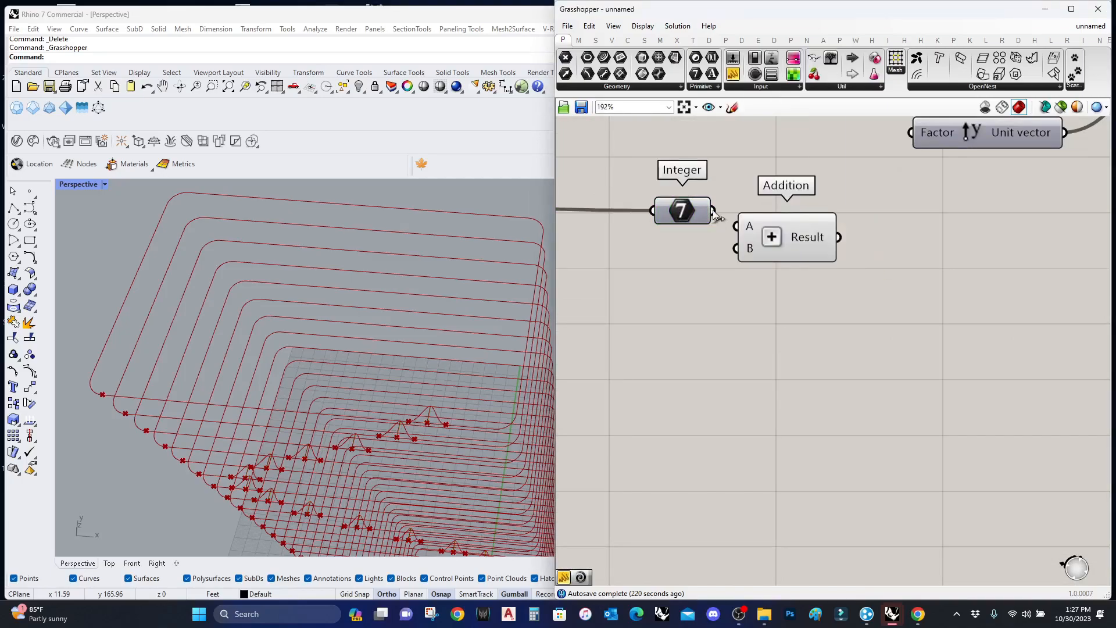
left_click_drag(685, 282, 678, 284)
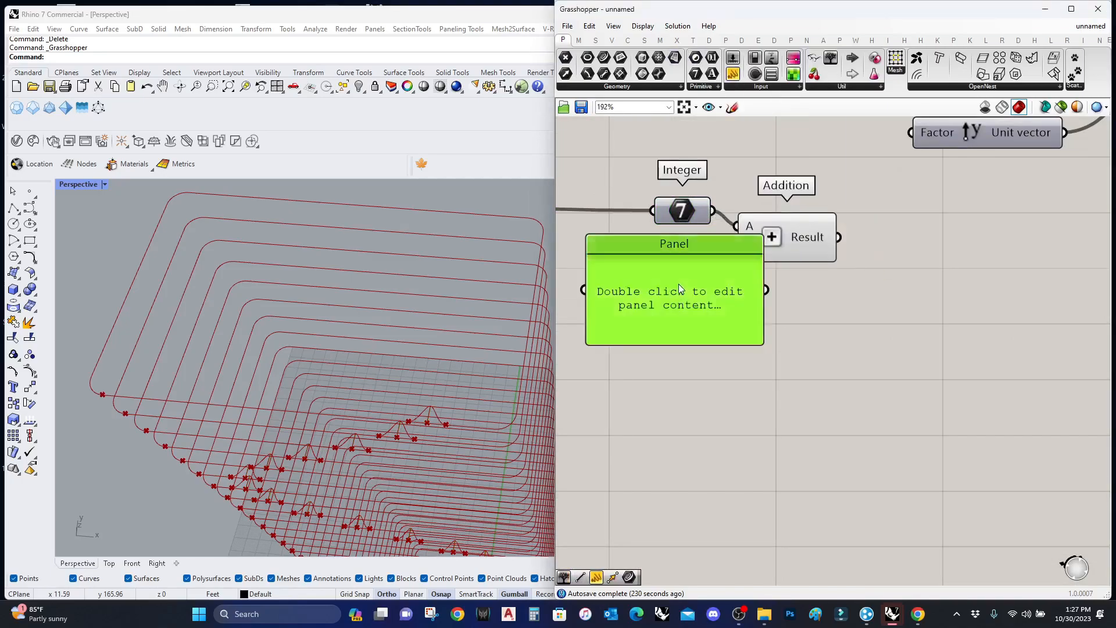
double_click(678, 284)
type("3")
left_click_drag(750, 258, 789, 252)
scroll(827, 332, "down", 3)
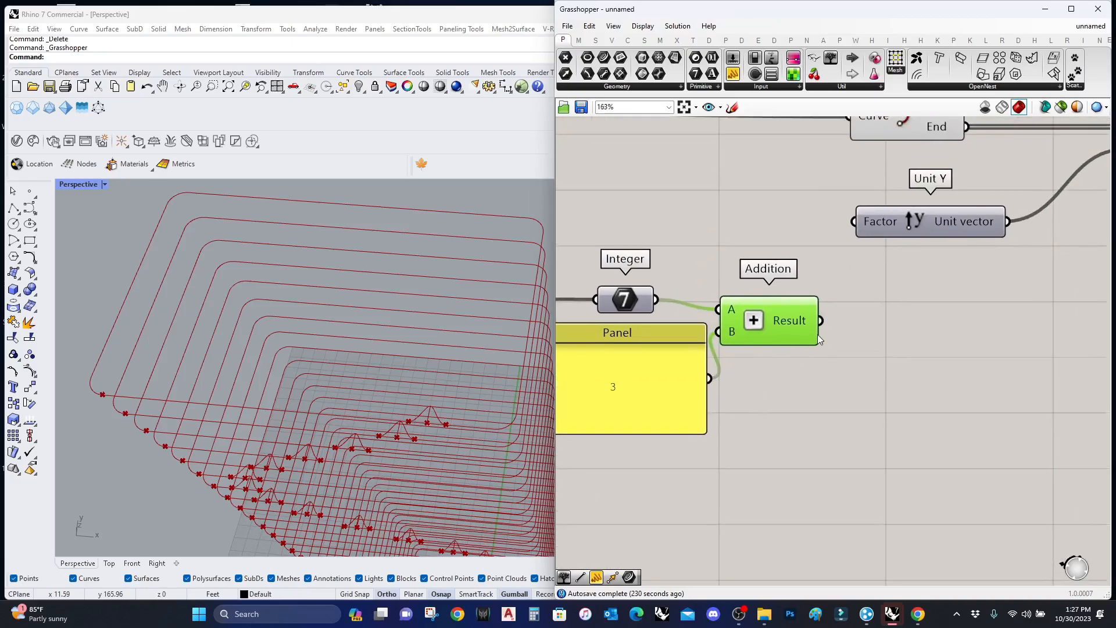
left_click_drag(815, 325, 1051, 231)
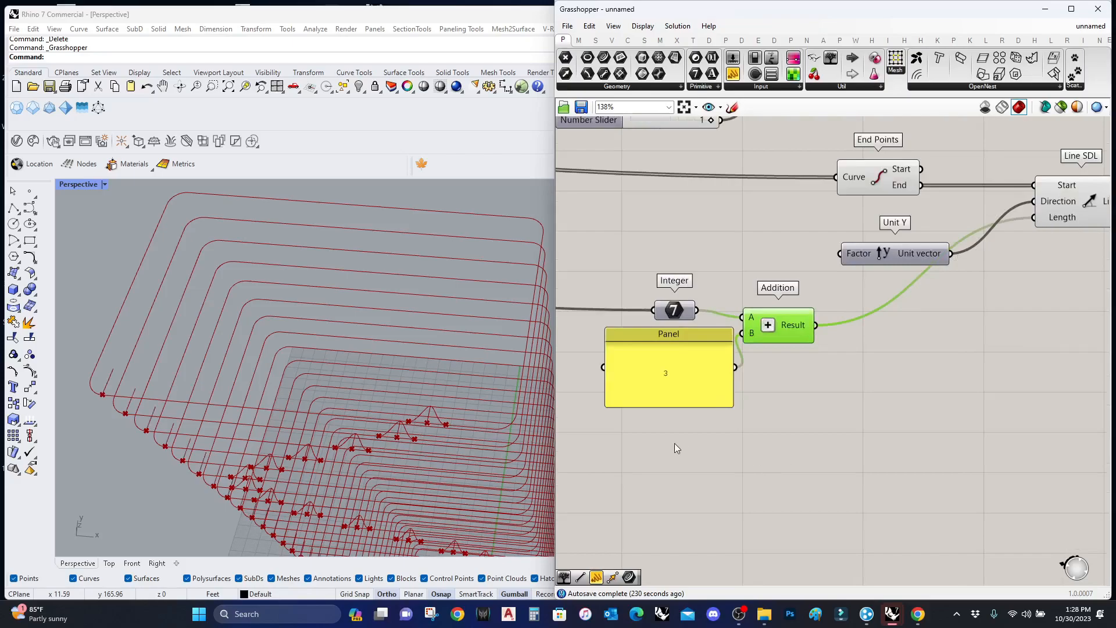
Add an Offset Curve component above the upstream Move component and connect Move's Geometry output to its Curve input.
scroll(694, 458, "down", 4)
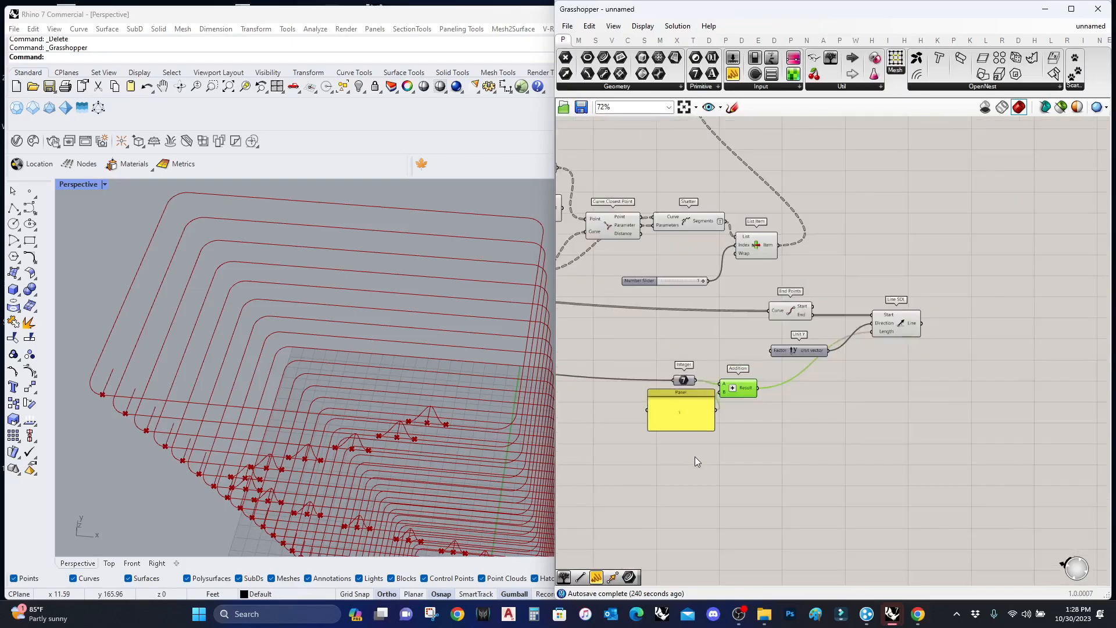
scroll(742, 380, "down", 2)
scroll(699, 355, "up", 4)
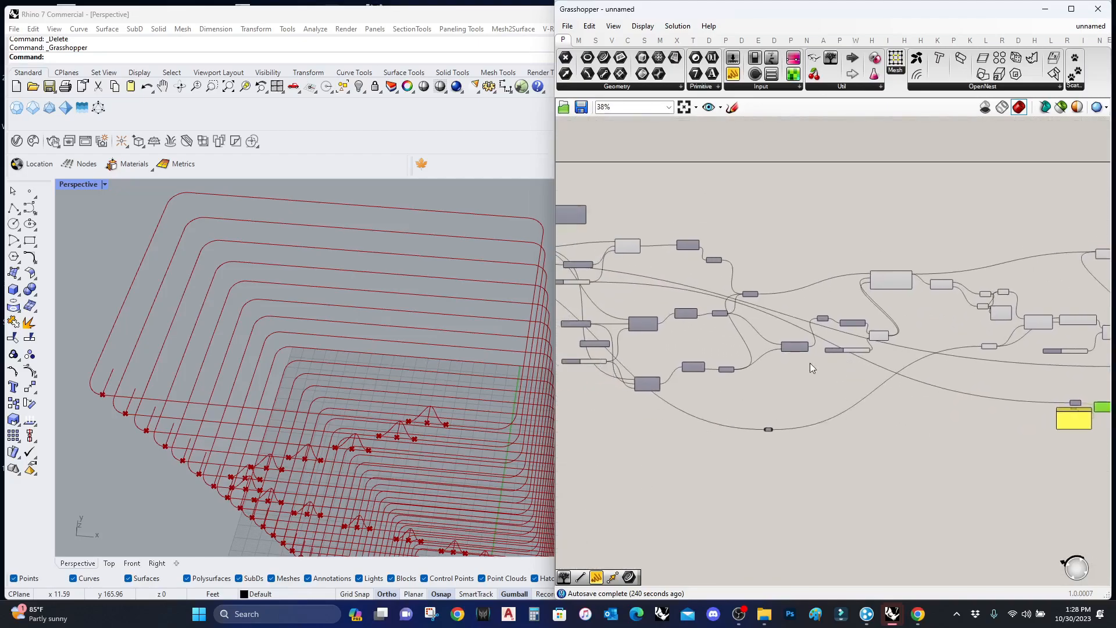
right_click_drag(733, 262, 958, 265)
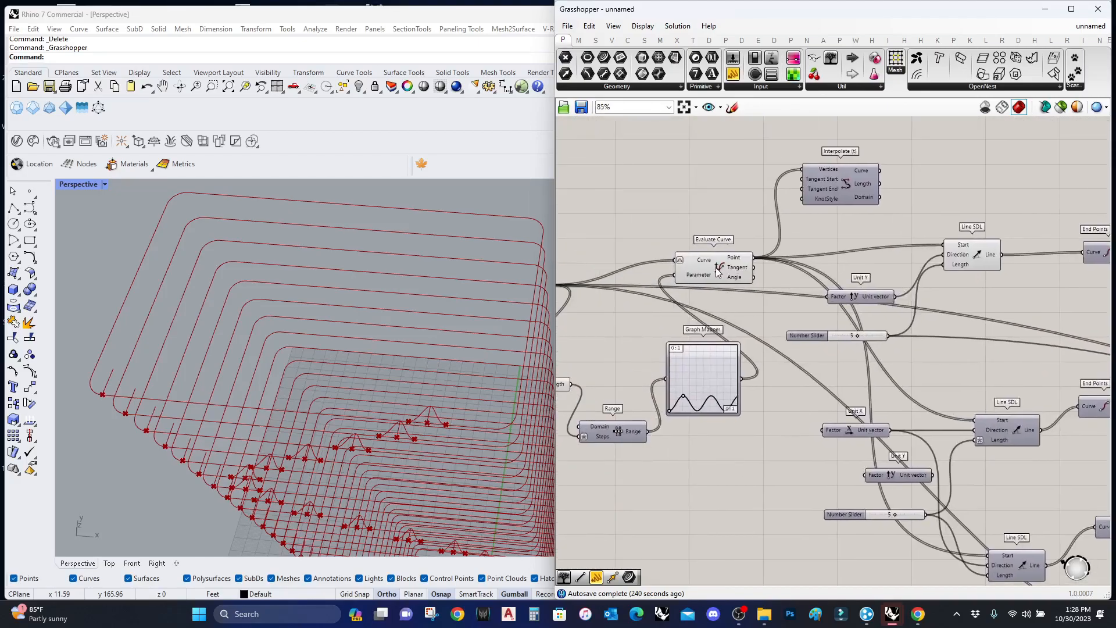
right_click_drag(674, 371, 804, 374)
left_click(650, 298)
left_click(697, 231)
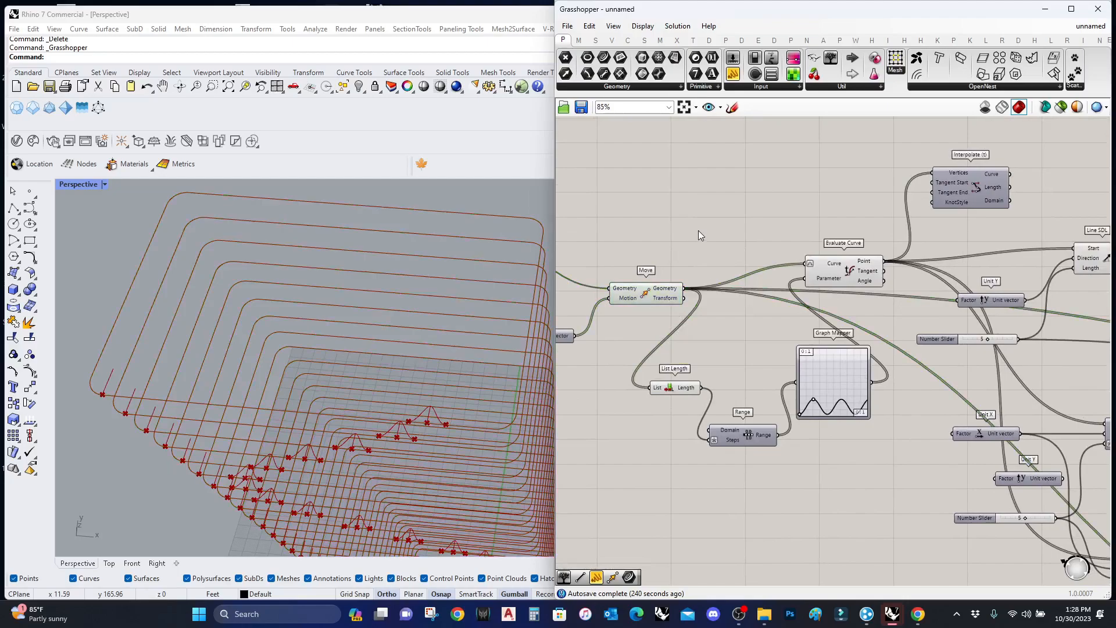
double_click(699, 229)
type("o")
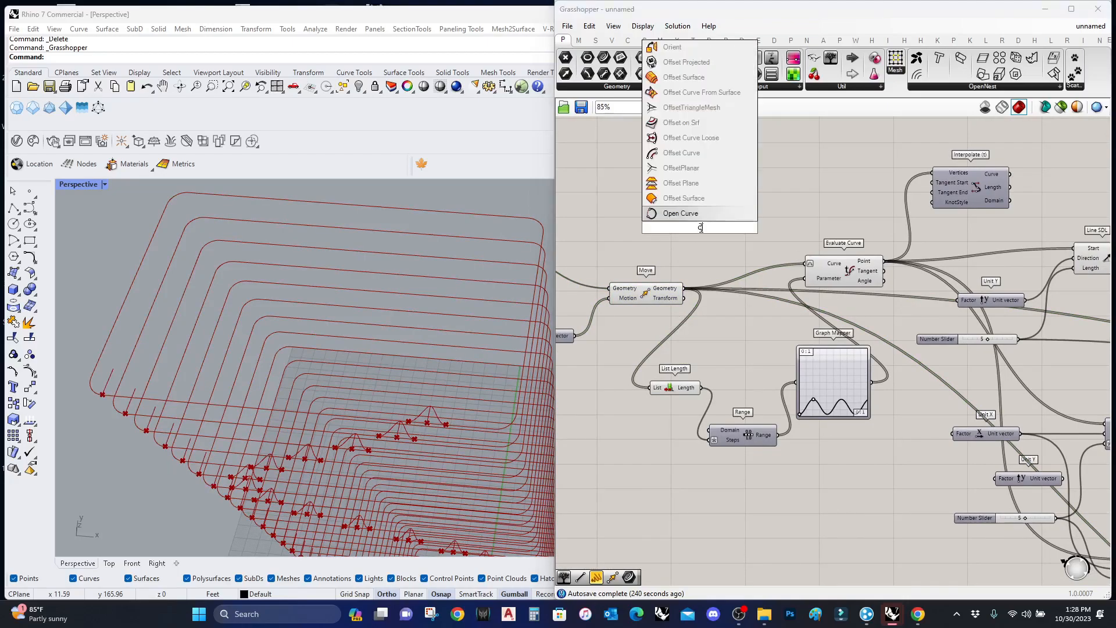
type("ff")
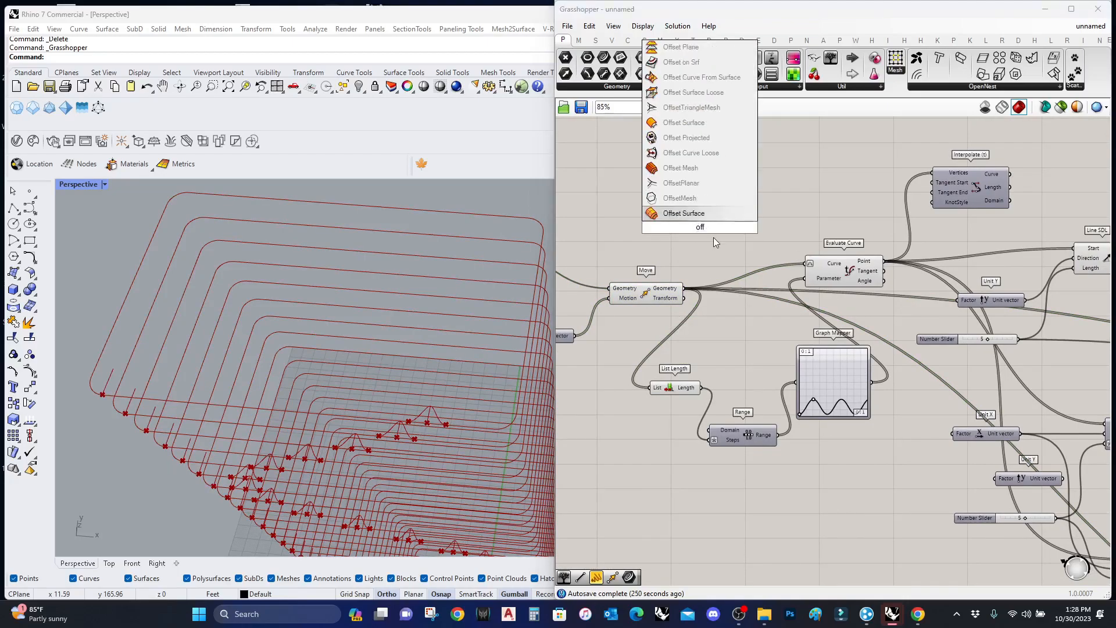
type("set")
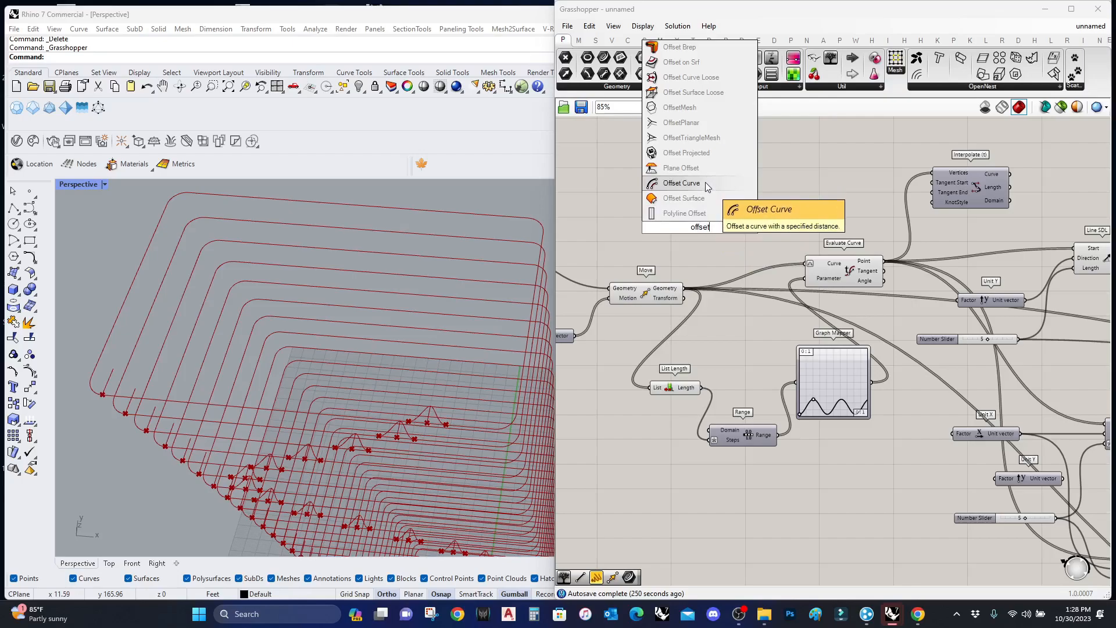
key("BackSpace")
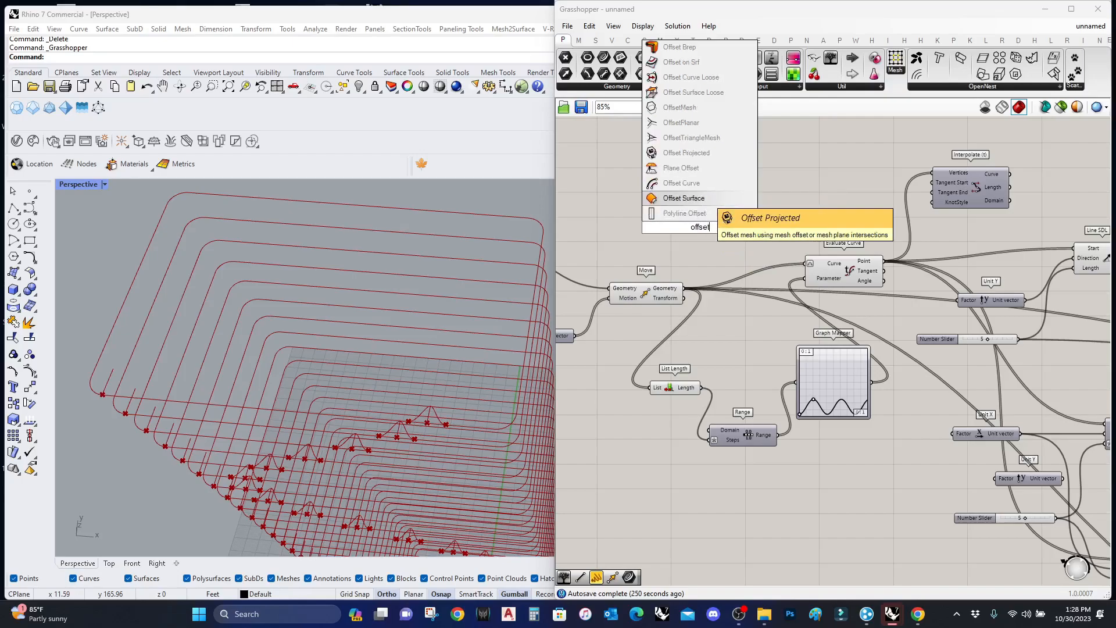
left_click(697, 168)
left_click_drag(670, 212, 682, 288)
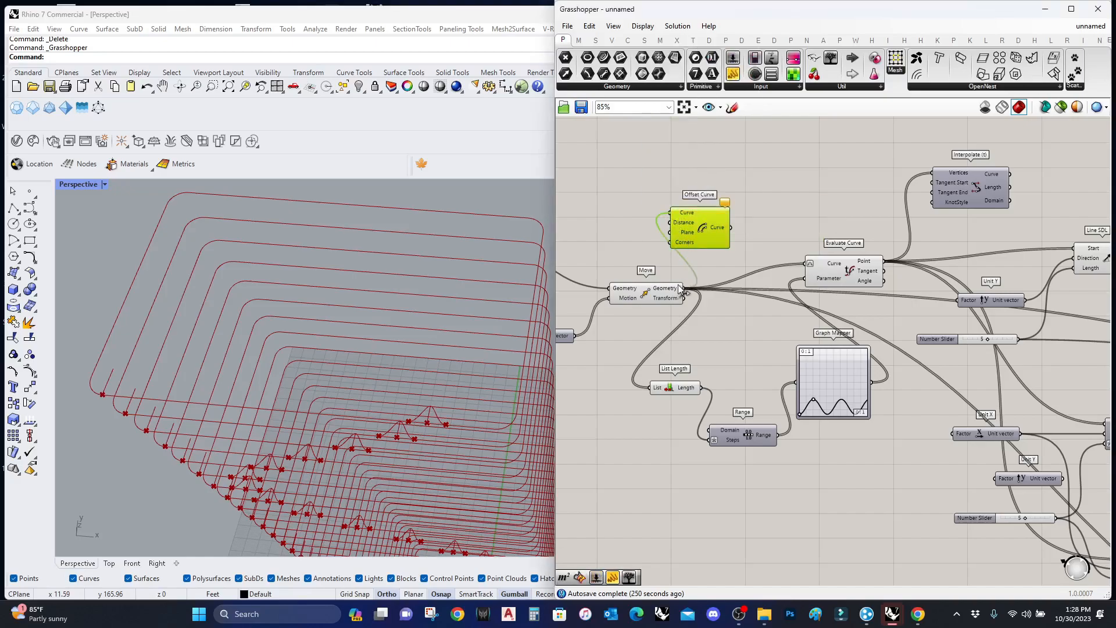
Relocate the Offset Curve component to the end of the definition, below the Addition component.
left_click_drag(708, 219, 1105, 375)
scroll(697, 227, "down", 6)
scroll(1104, 375, "up", 5)
right_click_drag(1061, 377, 861, 373)
scroll(861, 374, "up", 4)
left_click_drag(857, 375, 979, 306)
right_click_drag(981, 306, 926, 360)
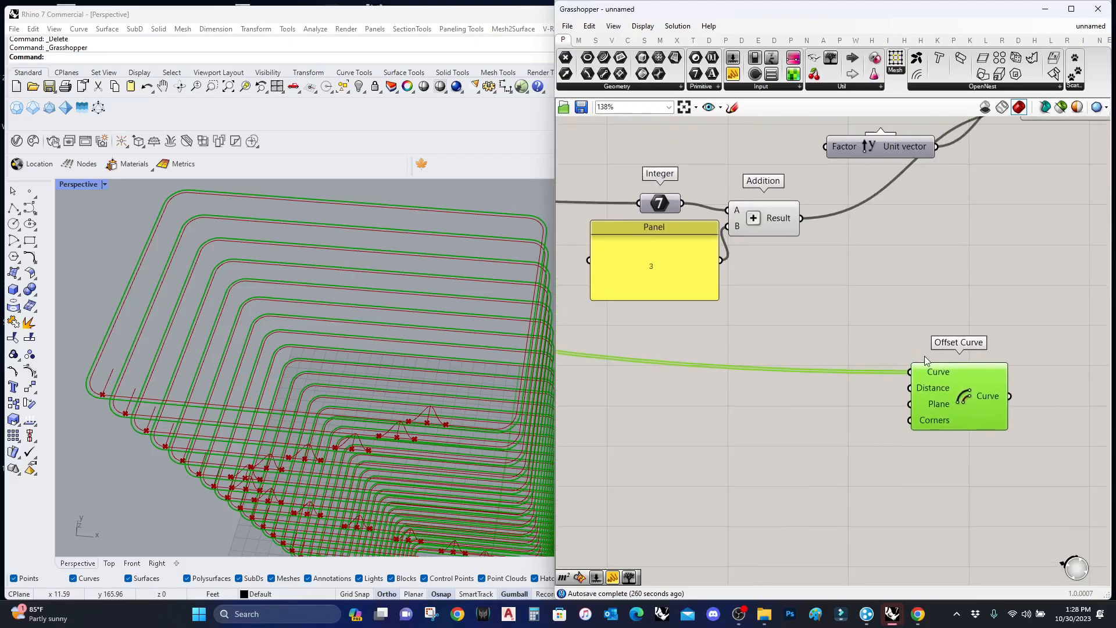
Add a second Integer parameter carrying the Addition Result and connect it to the Offset Curve's Distance input.
double_click(845, 295)
type("inte")
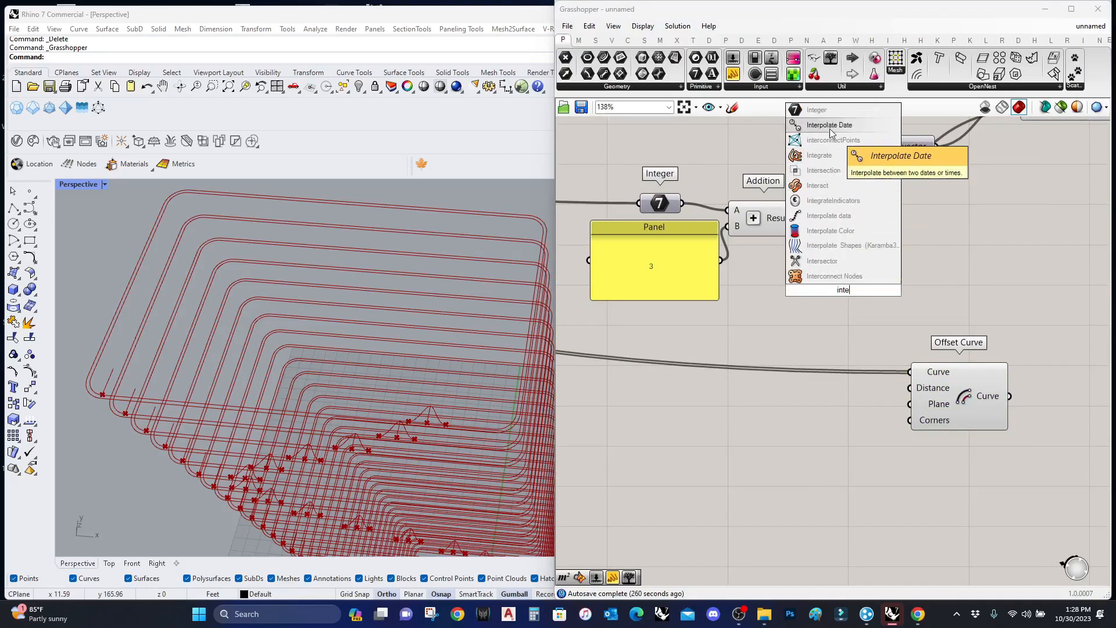
left_click(816, 110)
left_click_drag(803, 221, 910, 387)
Apply the expression -x to the Offset Curve component's Distance input.
right_click(930, 390)
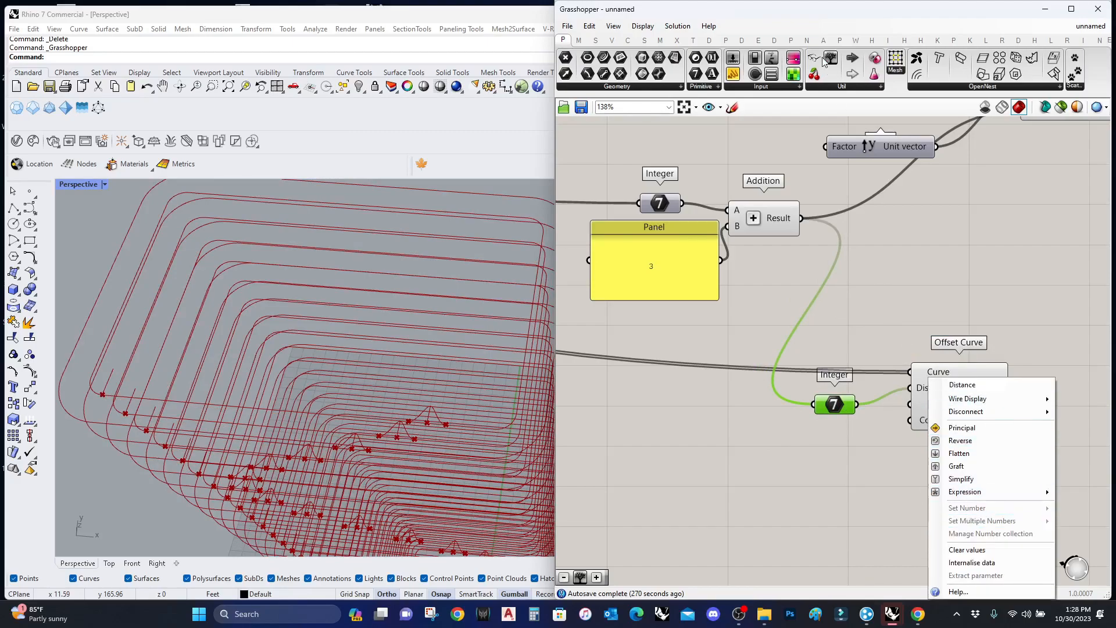
left_click_drag(831, 10, 523, 17)
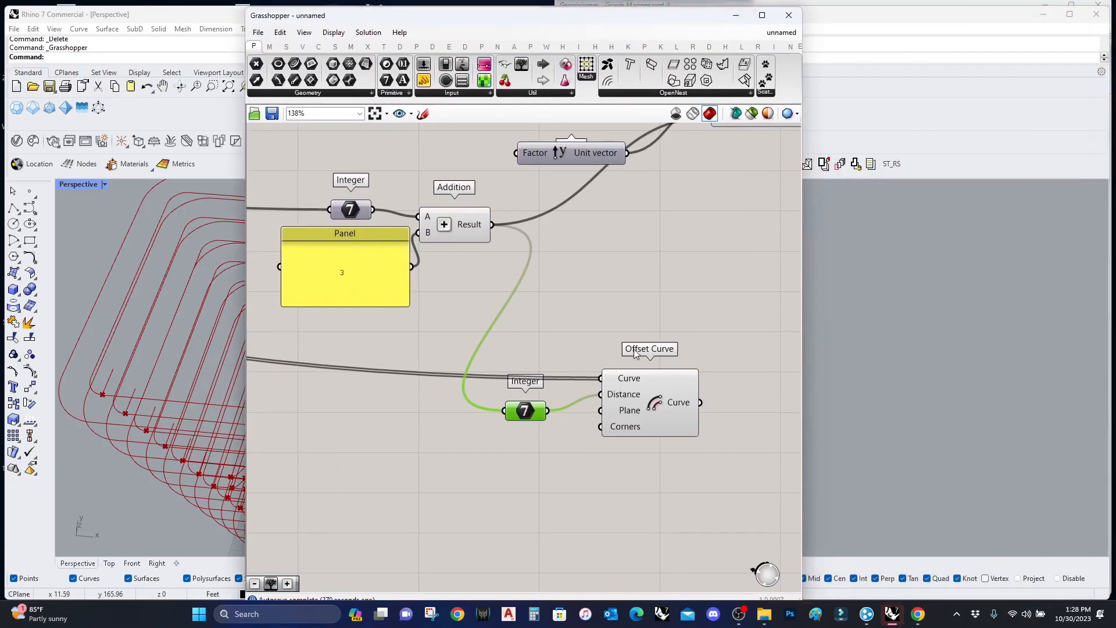
right_click(618, 400)
mouse_move(654, 491)
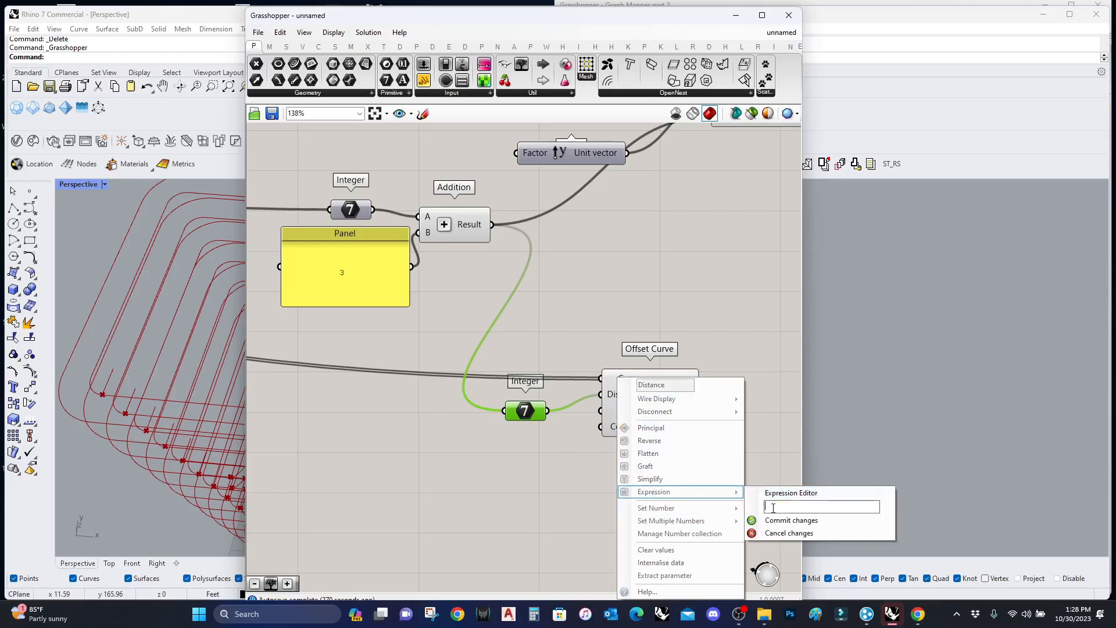
type("-x")
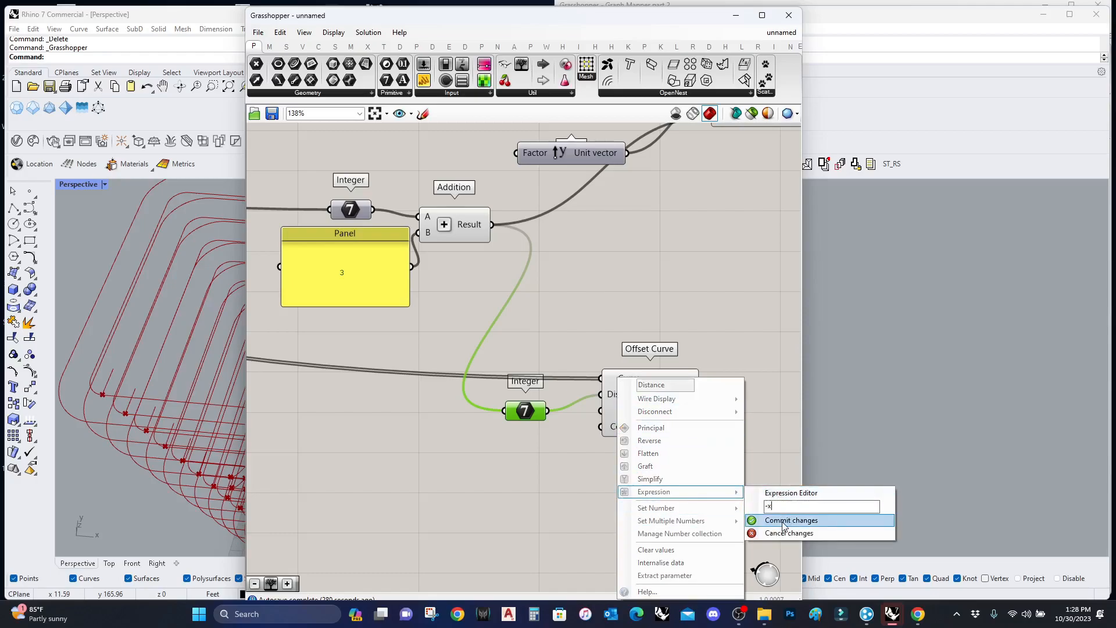
left_click(786, 520)
left_click_drag(602, 17, 931, 39)
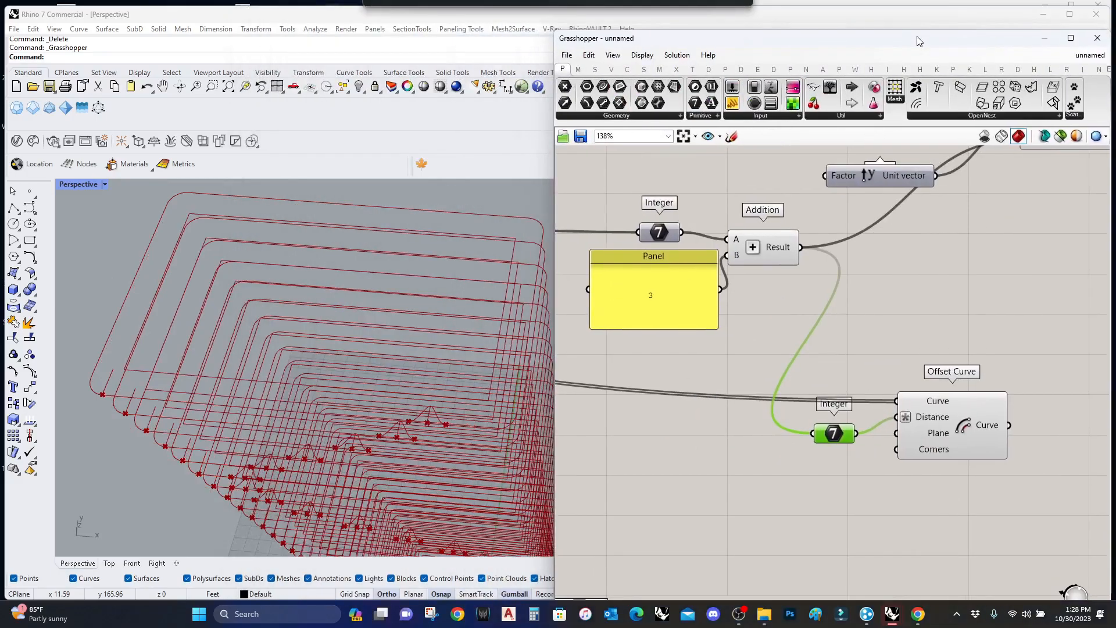
Examine how the offset outlines sit relative to the original floor outlines in the perspective view.
scroll(437, 359, "up", 5)
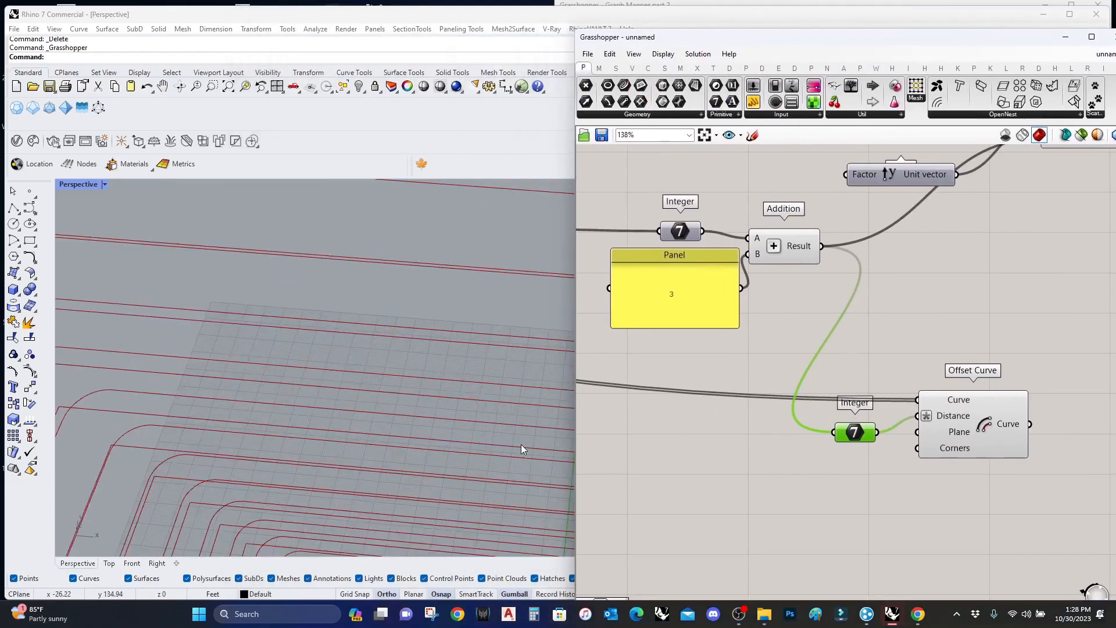
scroll(668, 407, "down", 6)
right_click_drag(617, 393, 774, 410)
scroll(292, 384, "down", 8)
scroll(251, 338, "up", 6)
scroll(909, 435, "up", 5)
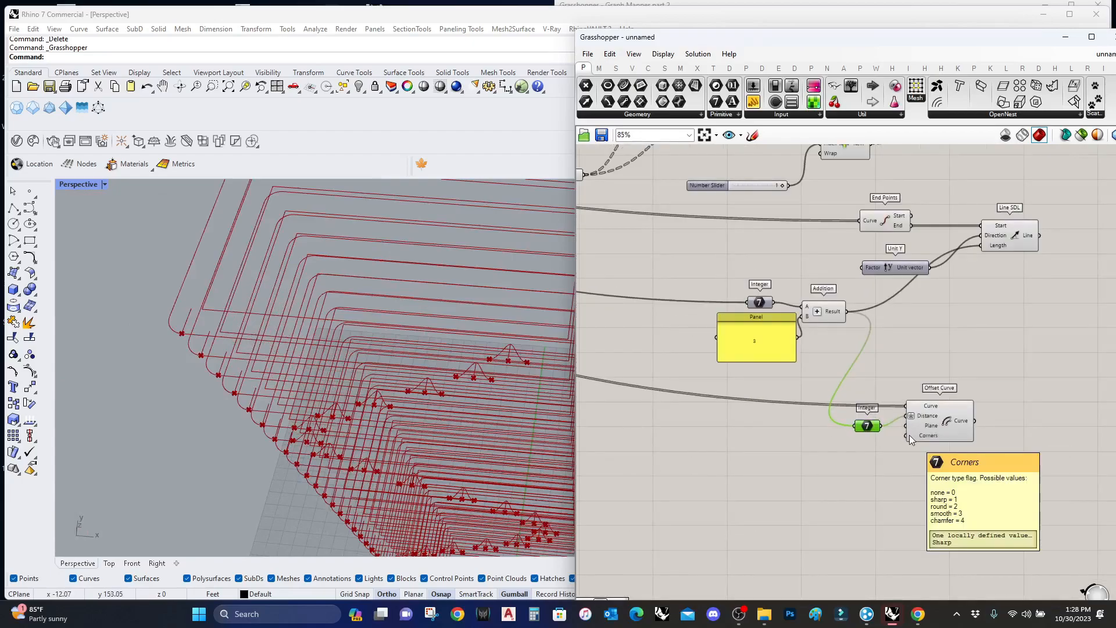
scroll(1005, 333, "down", 2)
right_click_drag(1005, 333, 858, 393)
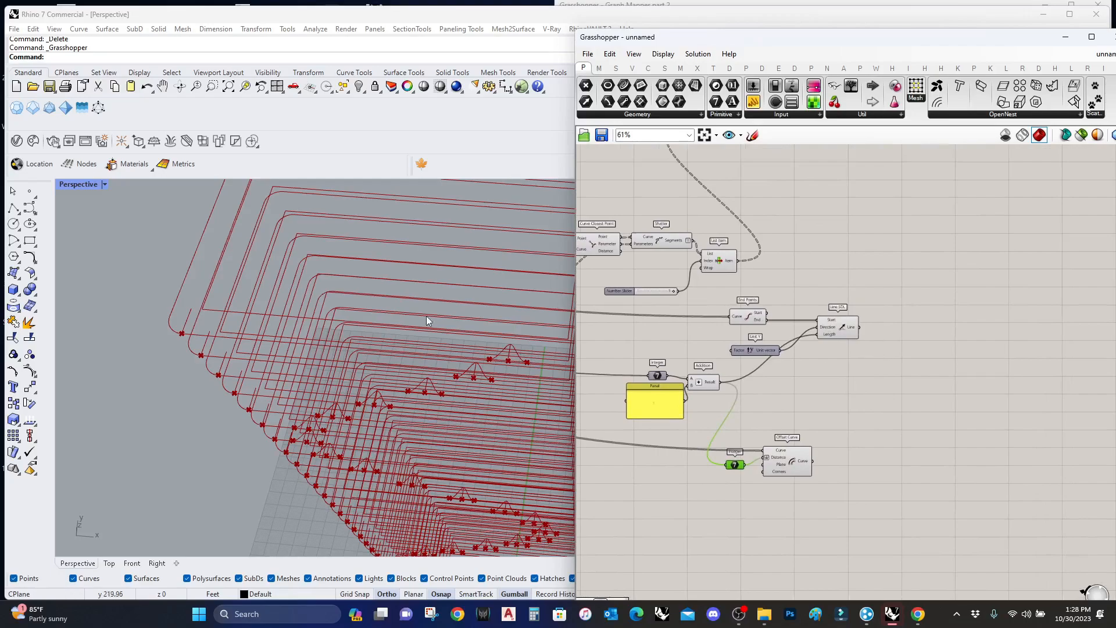
scroll(406, 393, "up", 4)
scroll(387, 417, "down", 5)
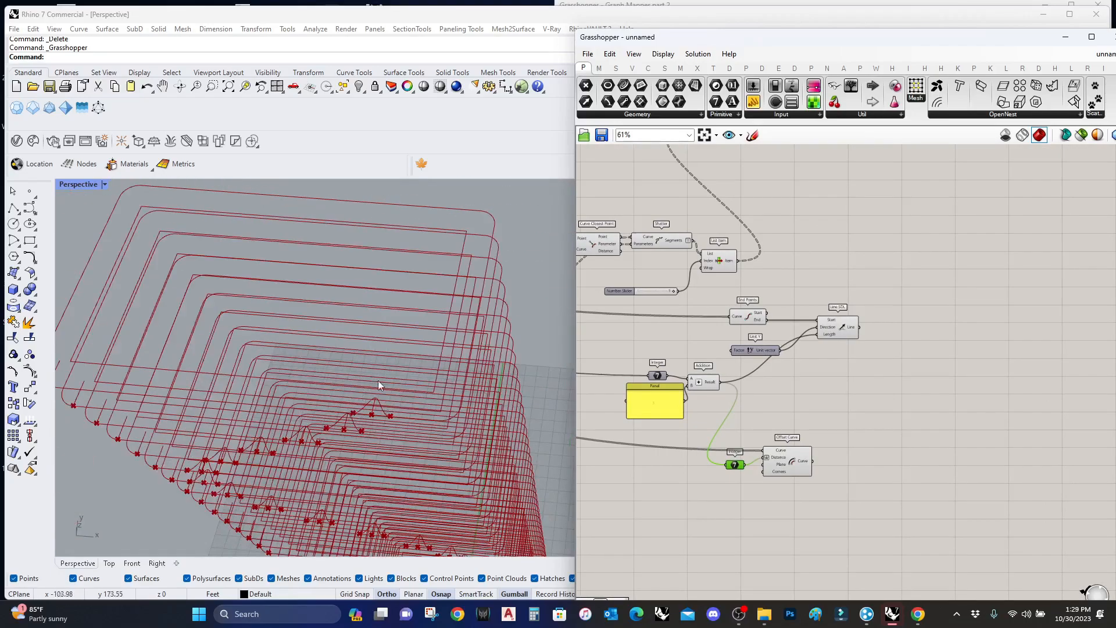
Turn on the preview of the two Point parameters fed by the upper and middle End Points components in the wave section.
scroll(777, 400, "down", 4)
right_click_drag(776, 400, 1005, 388)
right_click_drag(691, 337, 906, 372)
scroll(790, 320, "up", 4)
scroll(745, 303, "down", 5)
scroll(742, 290, "up", 8)
scroll(803, 325, "down", 3)
scroll(807, 314, "up", 2)
left_click(812, 308)
right_click_drag(894, 340, 834, 335)
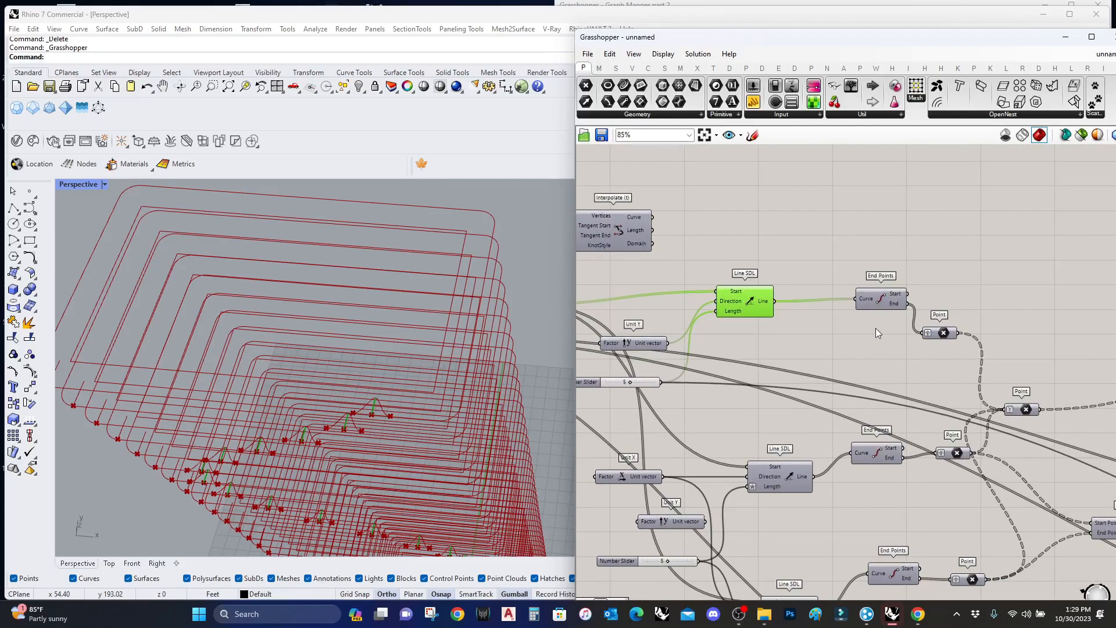
left_click(945, 331)
middle_click(945, 332)
left_click(964, 310)
right_click_drag(965, 340, 959, 276)
left_click(952, 388)
middle_click(951, 388)
left_click(968, 370)
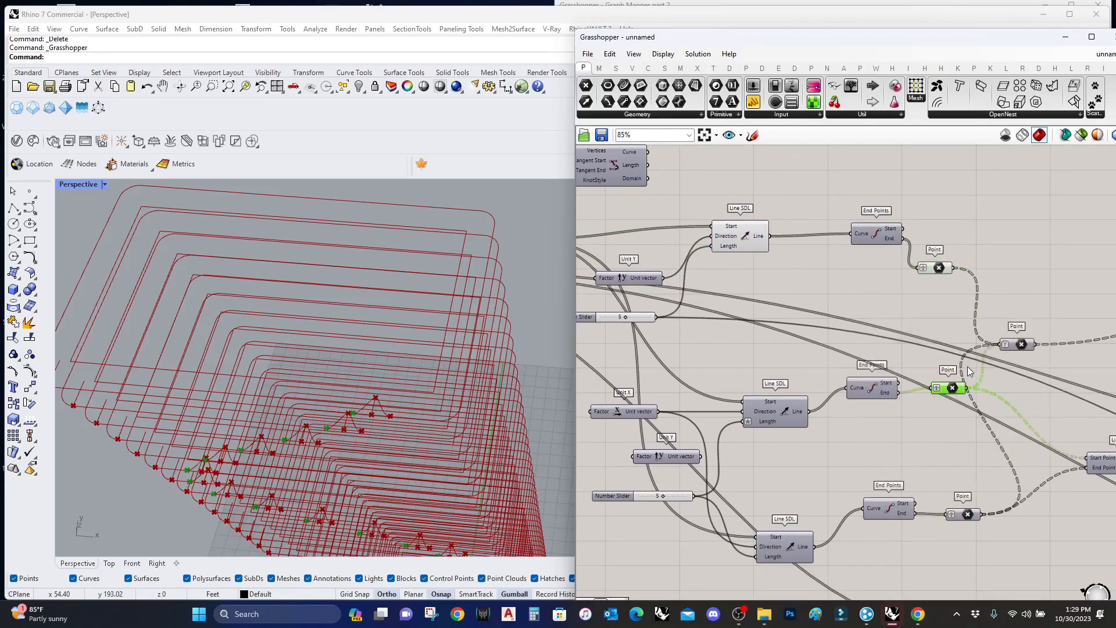
right_click_drag(920, 405, 743, 329)
scroll(784, 347, "down", 2)
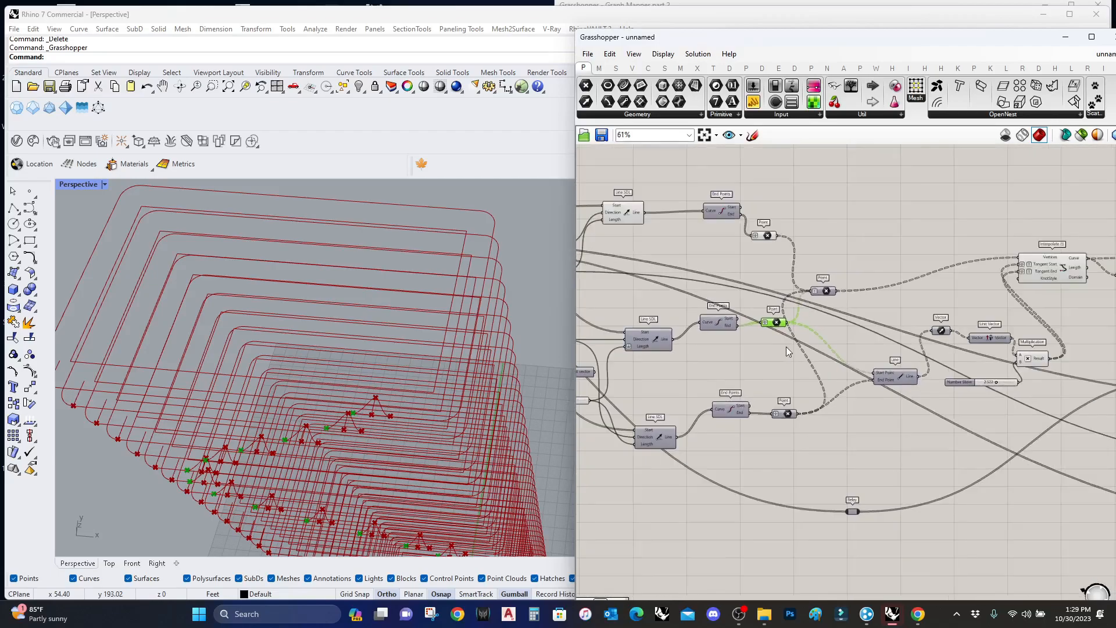
double_click(828, 375)
type("lin")
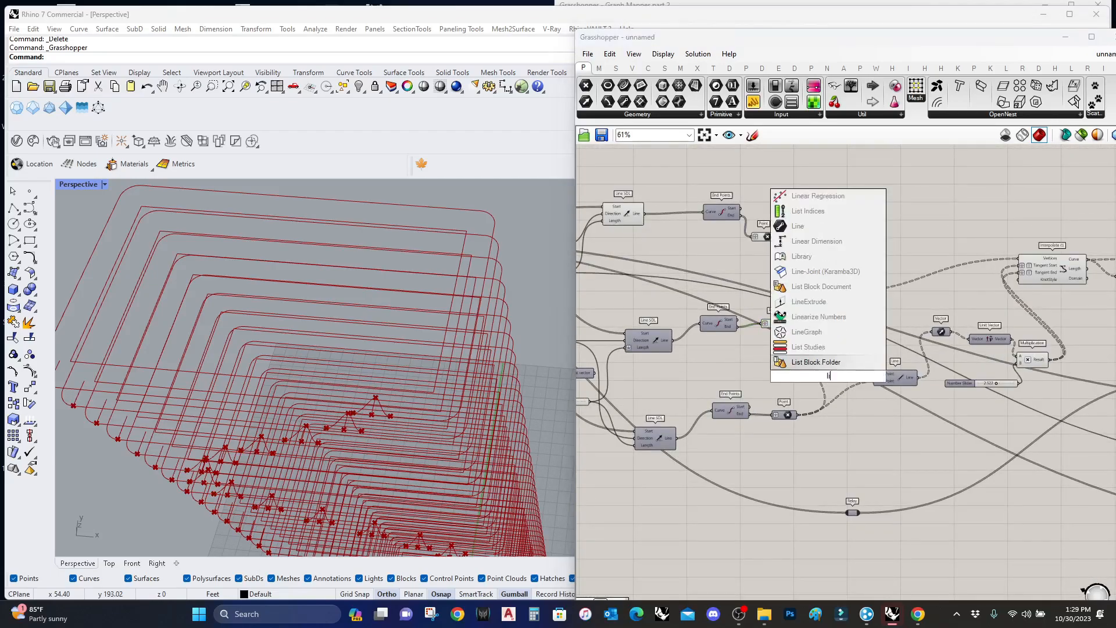
left_click(904, 411)
Shift the Offset Curve component slightly and add a Sweep2 component at the end of the definition.
scroll(905, 412, "down", 7)
right_click_drag(1038, 446, 818, 440)
scroll(818, 440, "up", 7)
right_click_drag(982, 504, 847, 496)
left_click_drag(849, 503, 876, 487)
right_click_drag(944, 408, 861, 447)
double_click(912, 358)
type("swe")
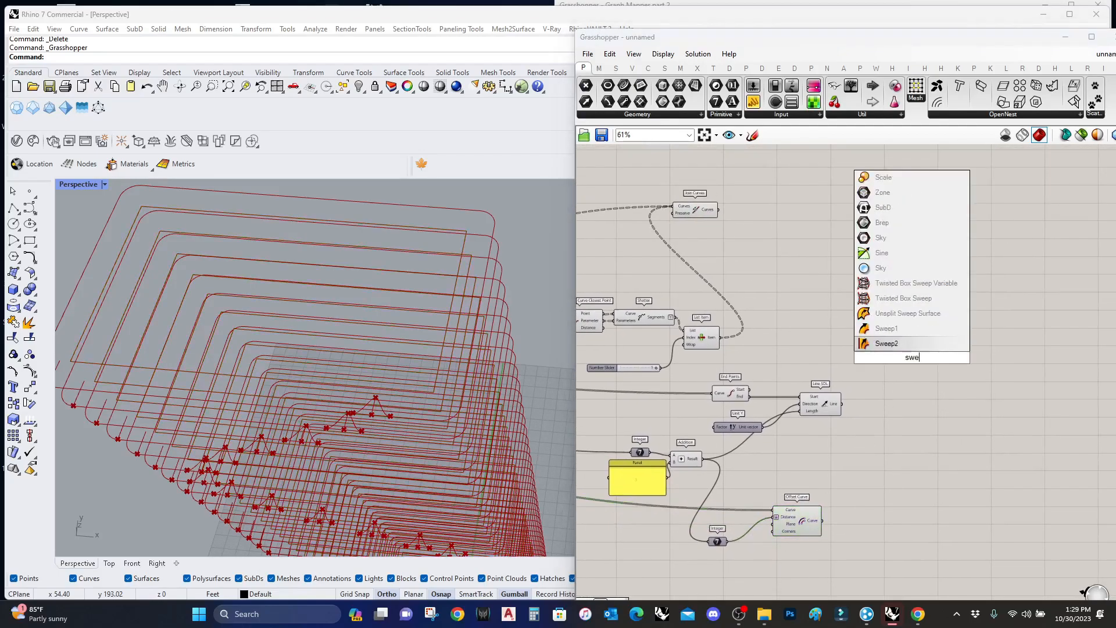
left_click(909, 344)
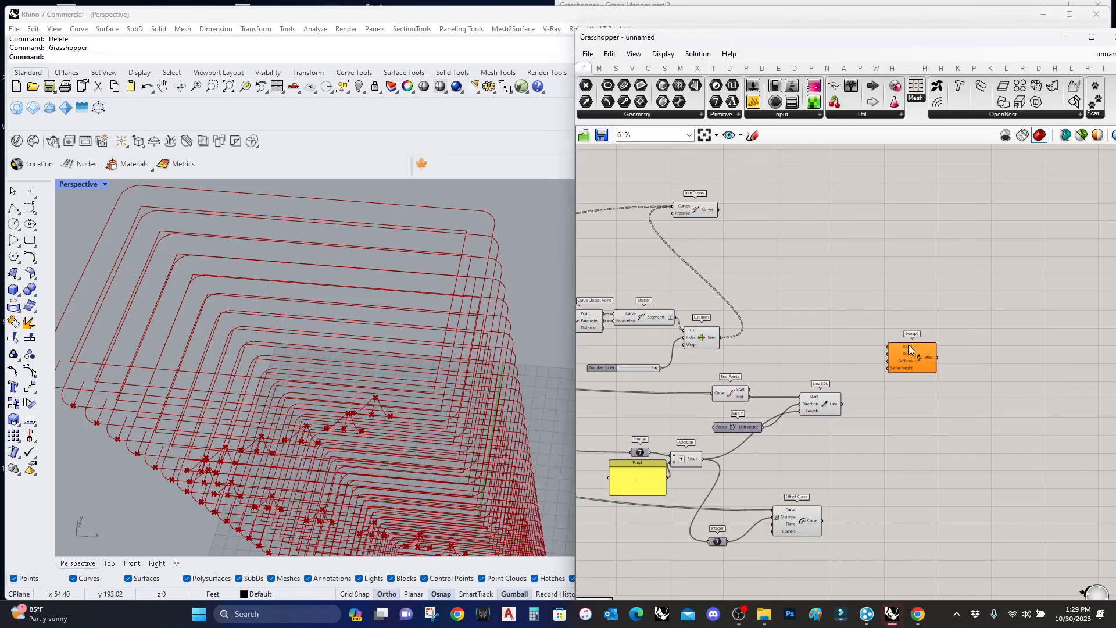
Connect Offset Curve to Sweep2's Rail 1, Join Curves to Rail 2, and Line SDL's Line output to Sections.
left_click(795, 523)
left_click_drag(821, 520, 718, 210)
left_click(825, 399)
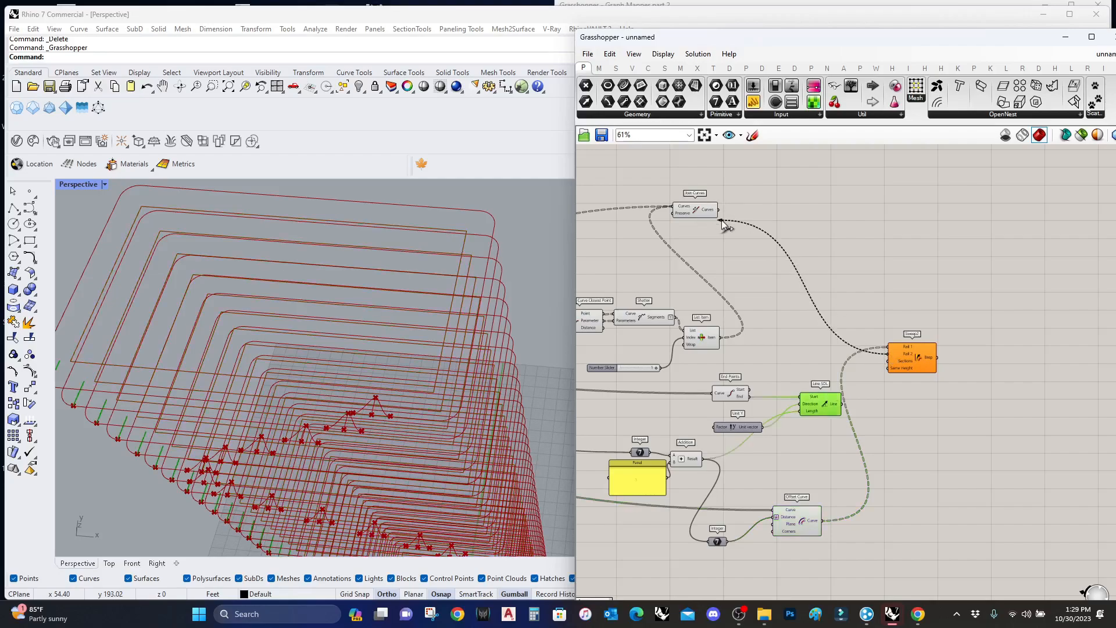
scroll(877, 363, "up", 3)
left_click_drag(895, 362, 824, 433)
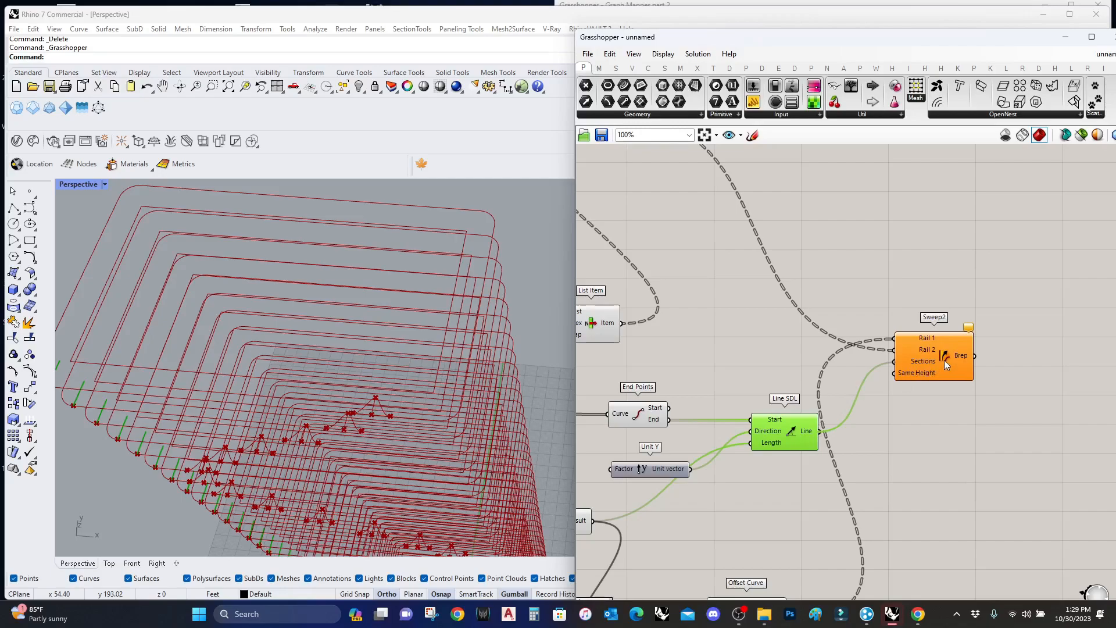
right_click_drag(838, 435, 823, 390)
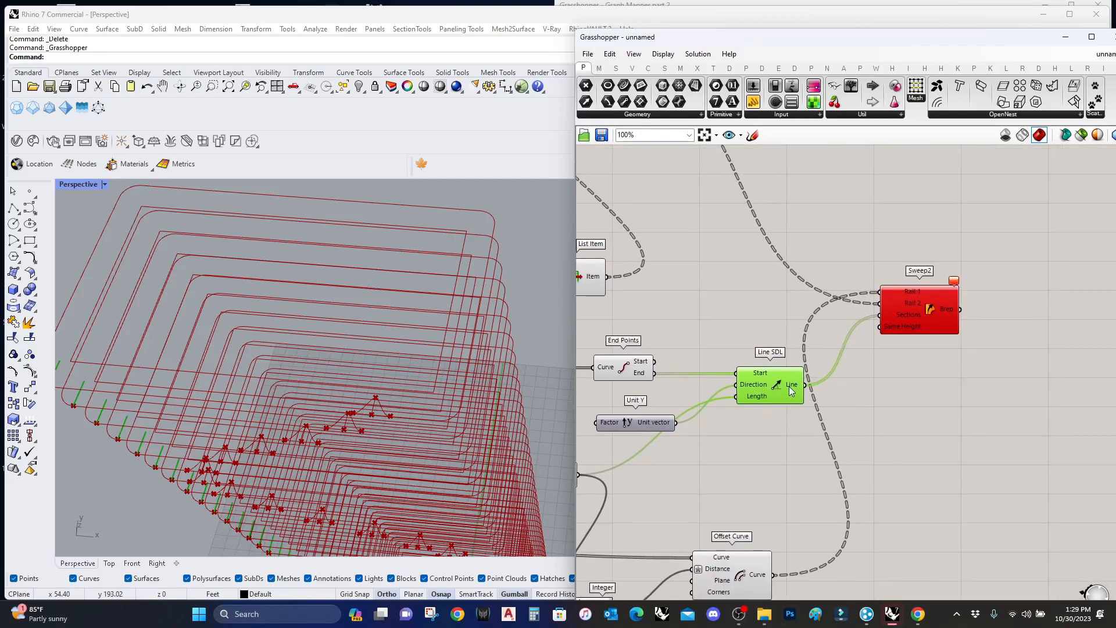
Graft the Line output of the Line SDL feeding Sweep2 and simplify the Offset Curve's Curve output.
right_click(792, 387)
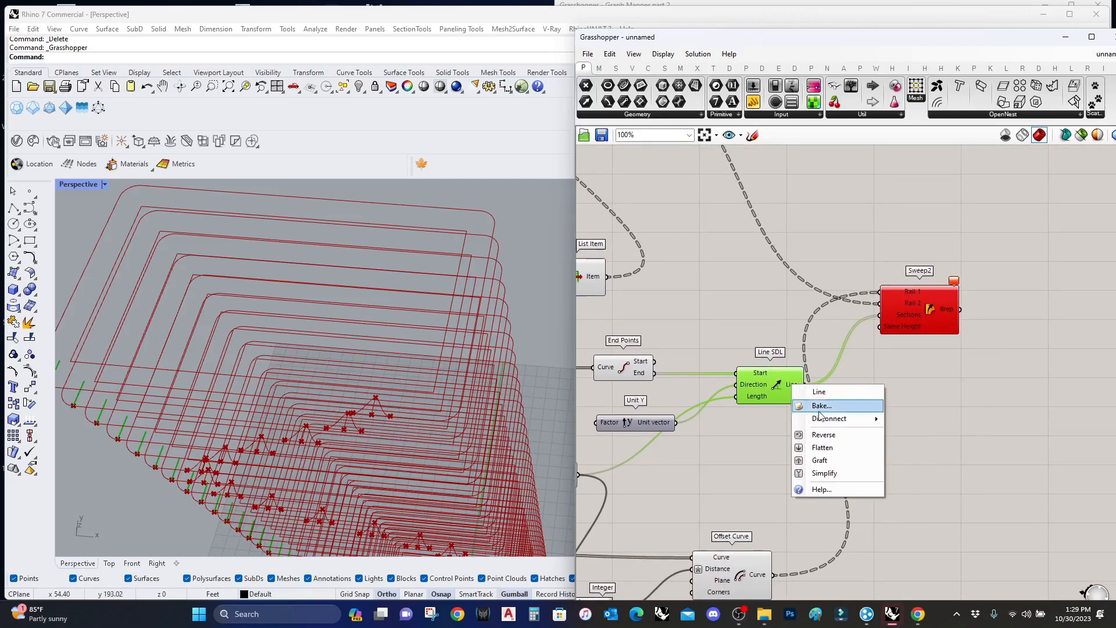
left_click(827, 459)
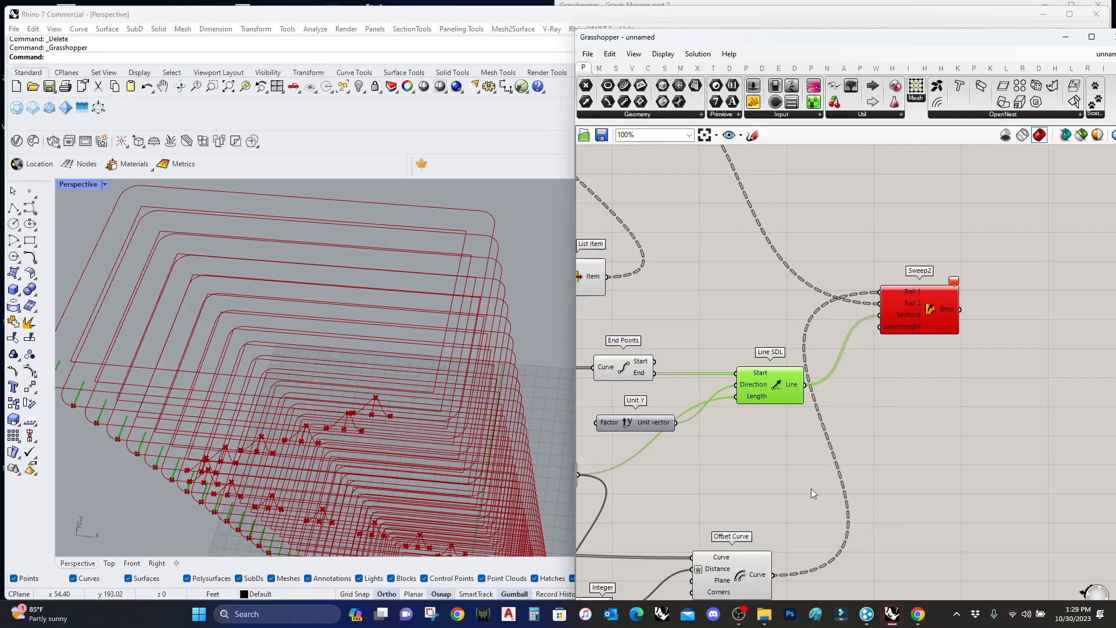
right_click_drag(476, 340, 386, 395)
right_click_drag(811, 552, 820, 471)
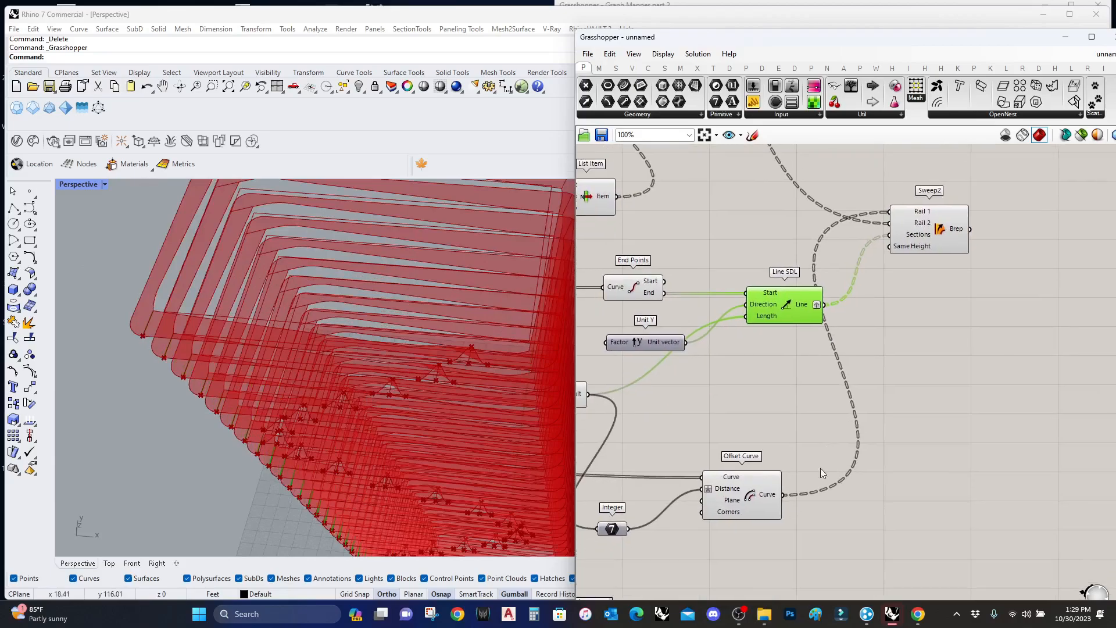
right_click(772, 501)
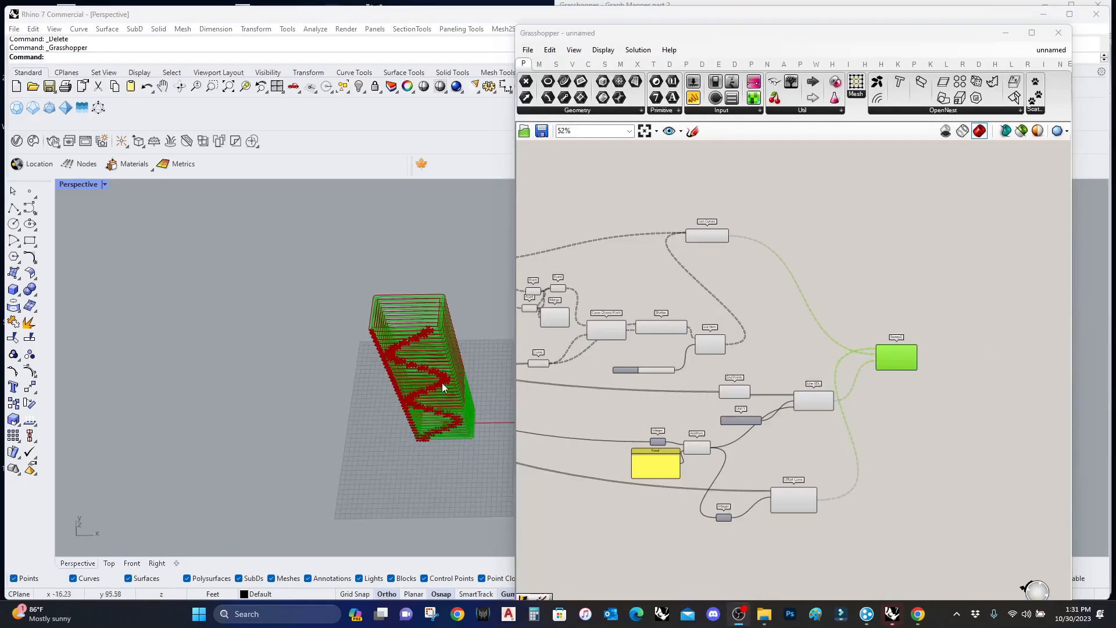
Examine the swept floor surfaces around the wave curves in the perspective view.
right_click_drag(430, 317, 332, 340)
middle_click(957, 363)
scroll(950, 368, "up", 5)
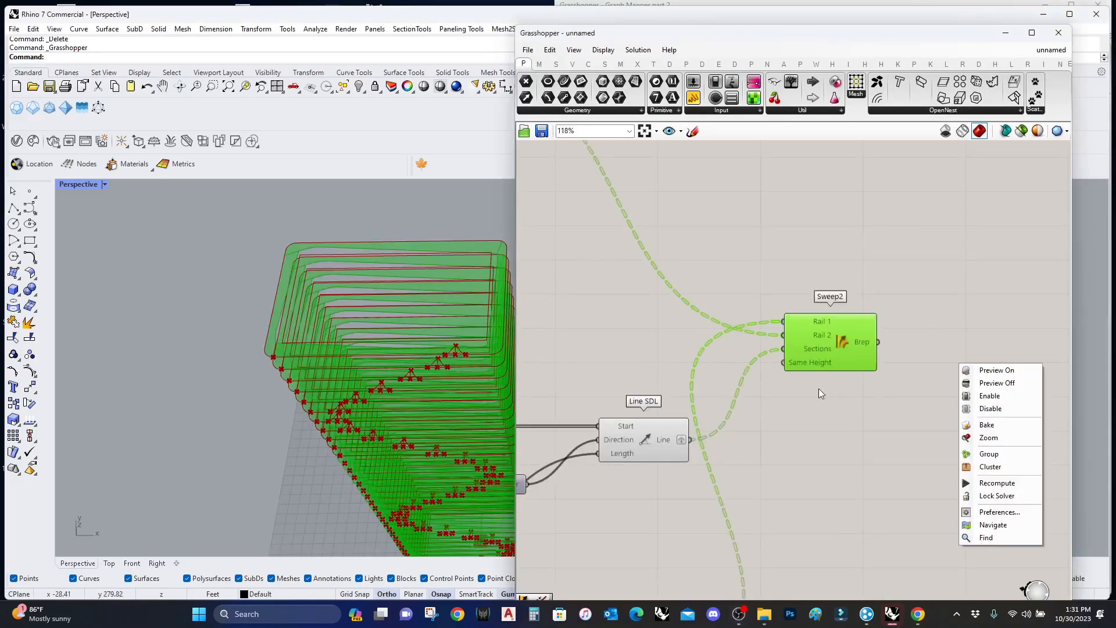
left_click(776, 400)
scroll(442, 383, "up", 5)
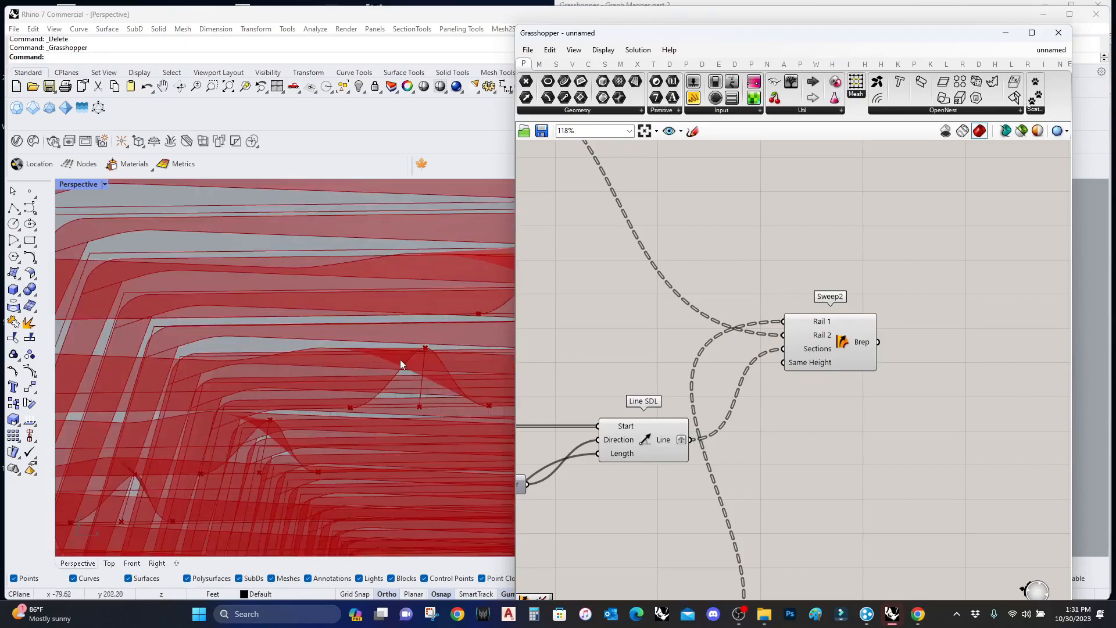
scroll(409, 358, "down", 2)
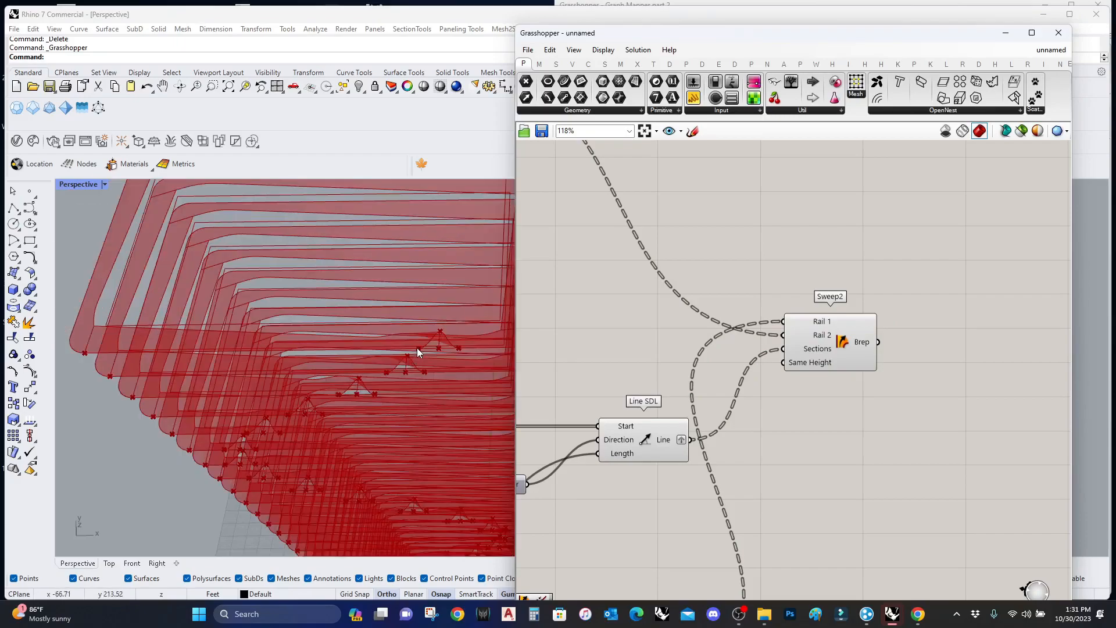
scroll(975, 375, "down", 4)
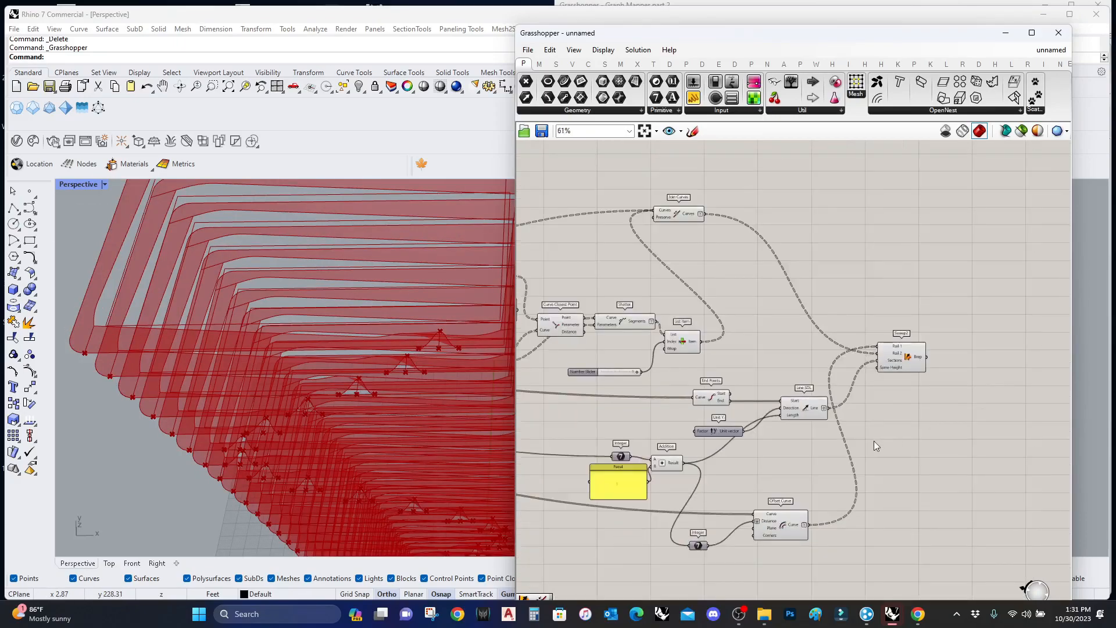
Connect the middle upstream Point parameter to the Start input of the Line SDL feeding Sweep2, replacing the End Points connection.
right_click_drag(729, 452, 915, 437)
scroll(943, 409, "down", 1)
right_click_drag(642, 438, 943, 459)
right_click_drag(692, 422, 926, 424)
right_click_drag(630, 331, 780, 360)
right_click_drag(642, 347, 631, 349)
scroll(919, 406, "up", 2)
right_click_drag(1017, 371, 842, 365)
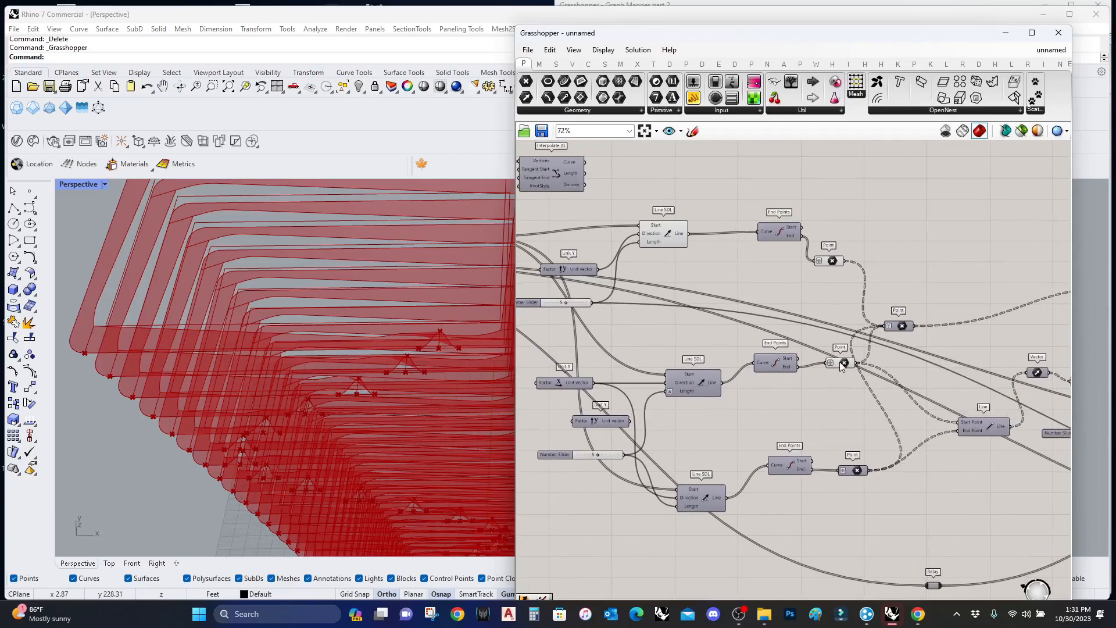
left_click(841, 365)
scroll(843, 367, "up", 1)
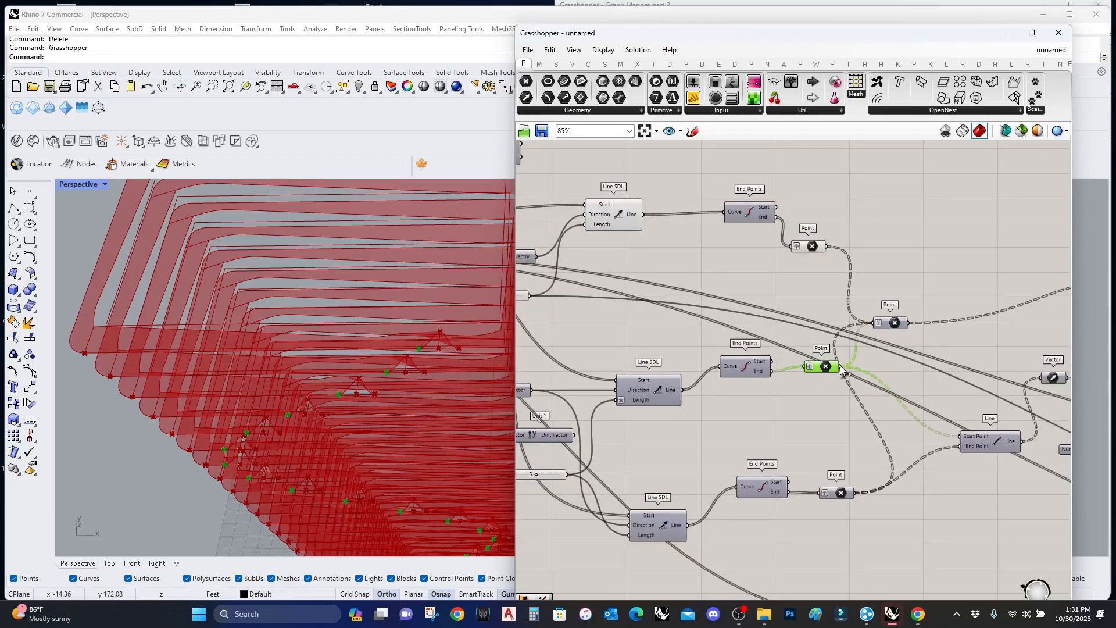
scroll(848, 384, "down", 15)
scroll(857, 399, "up", 12)
left_click_drag(889, 409, 910, 295)
scroll(863, 336, "up", 3)
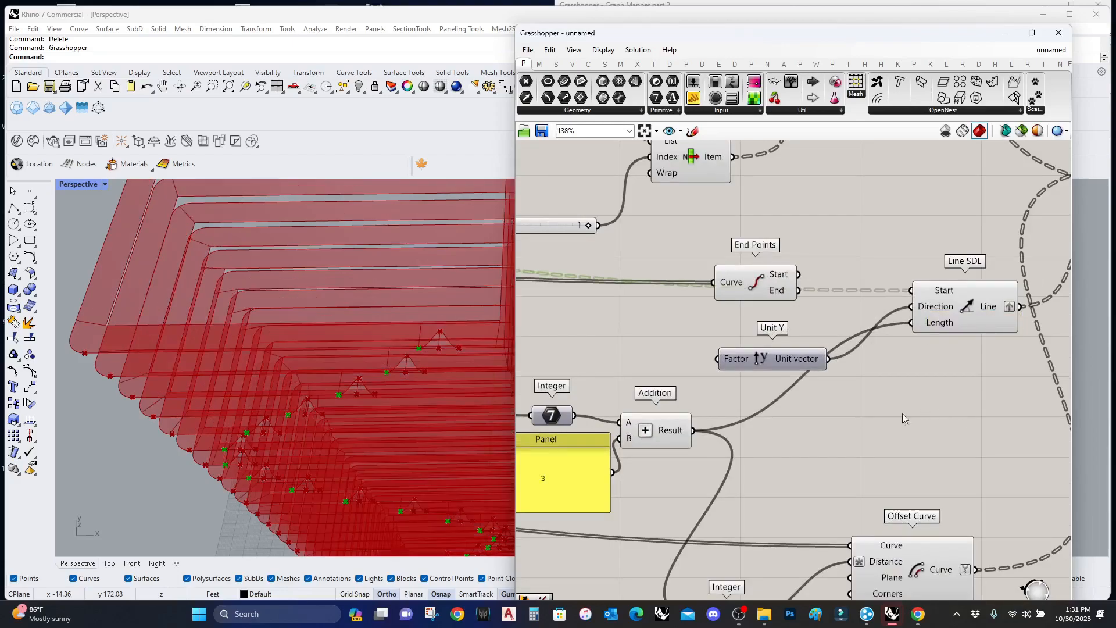
Highlight the Sweep2 result and examine the swept surfaces over the tower's full height.
scroll(176, 371, "down", 9)
scroll(228, 341, "up", 3)
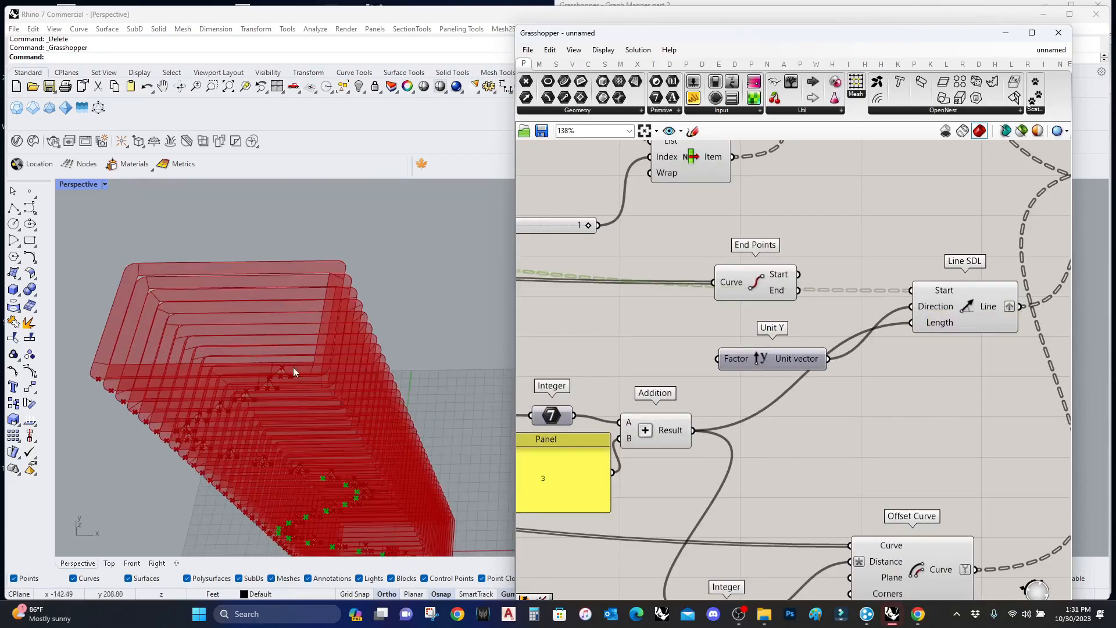
right_click_drag(966, 351, 718, 402)
left_click(960, 249)
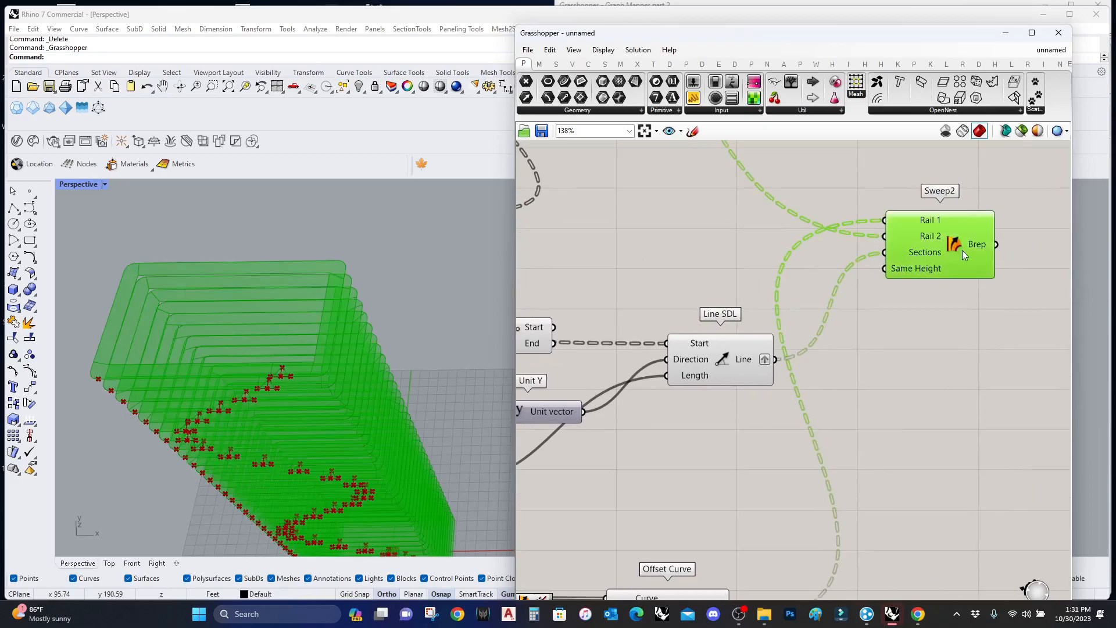
right_click_drag(281, 423, 287, 405)
scroll(300, 326, "down", 5)
scroll(301, 309, "up", 3)
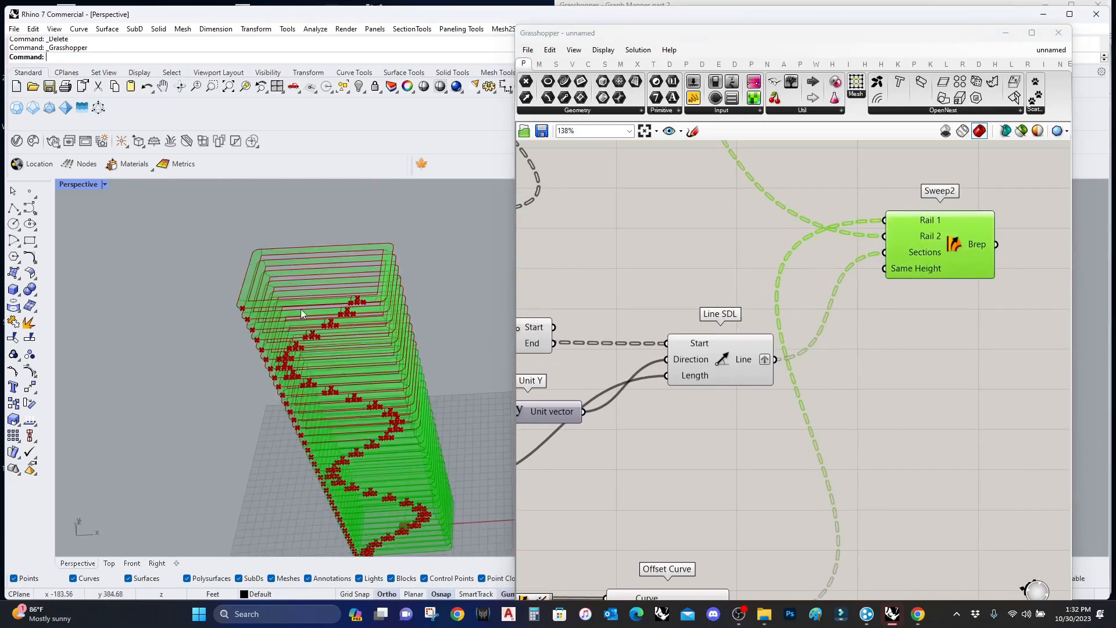
scroll(301, 309, "up", 2)
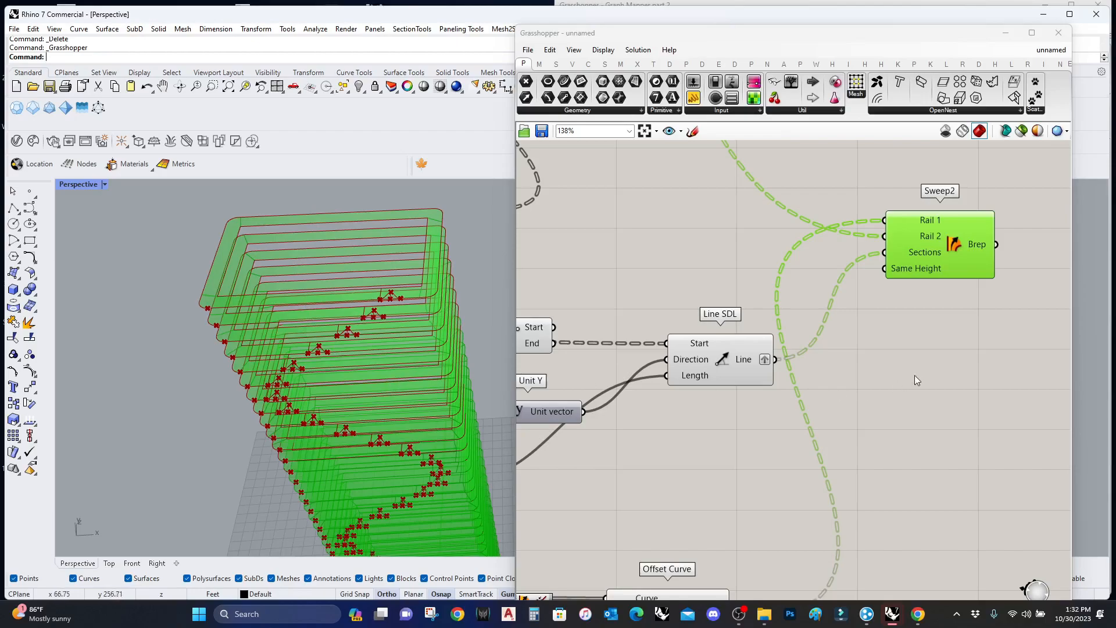
Add a Surface parameter beside the Offset Curve and connect the Offset Curve's Curve output to it.
scroll(930, 366, "down", 6)
scroll(797, 329, "up", 2)
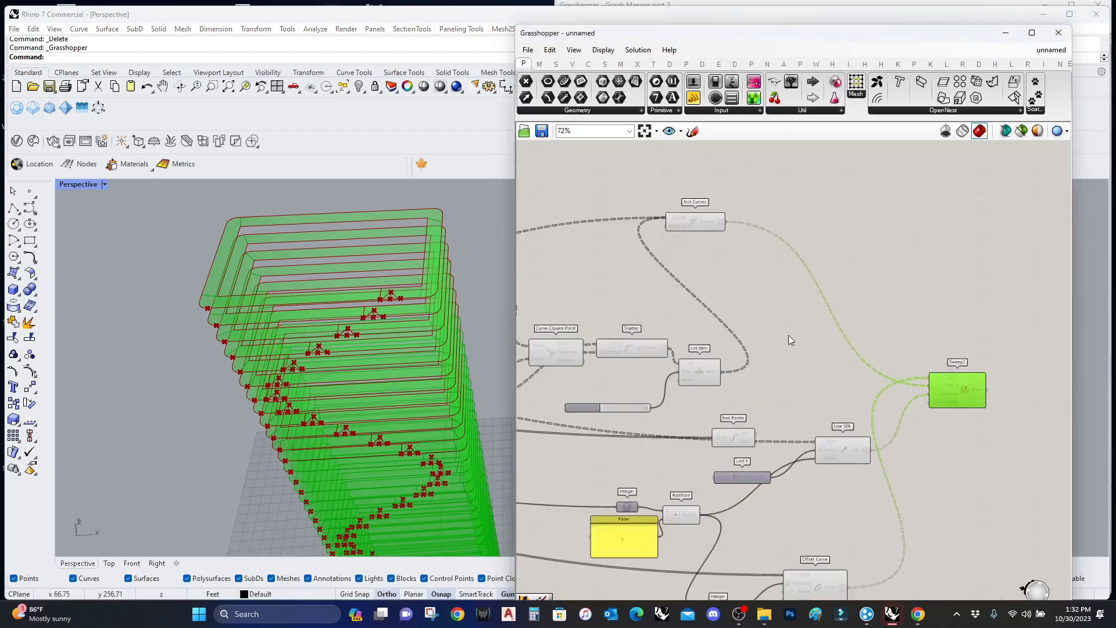
right_click_drag(820, 566, 888, 434)
left_click(895, 449)
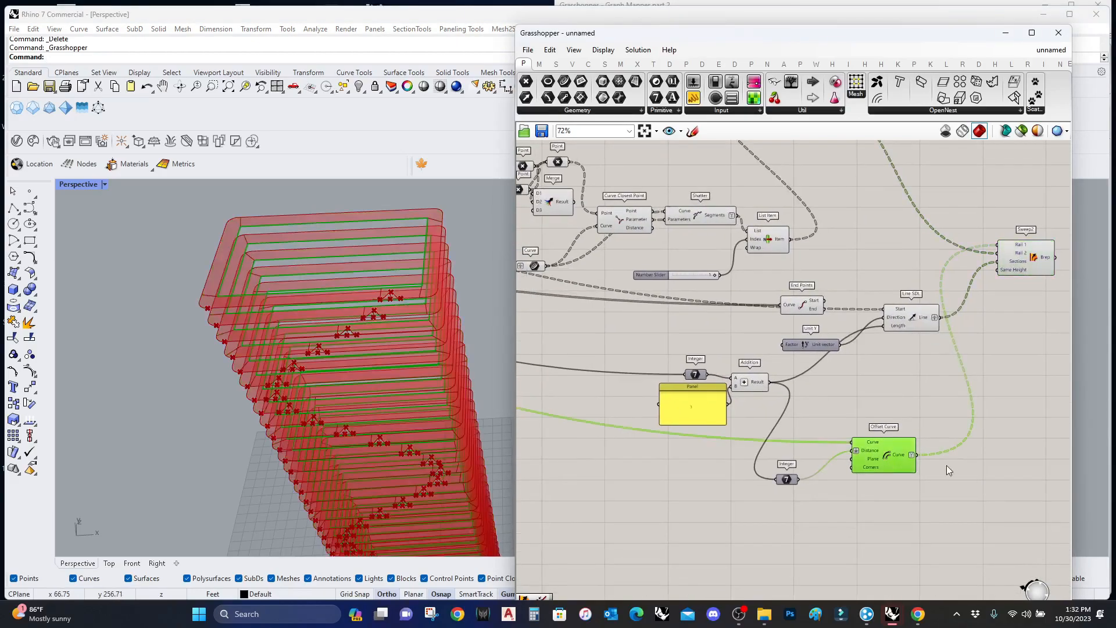
right_click_drag(998, 475, 883, 427)
double_click(884, 431)
type("surface")
left_click(889, 414)
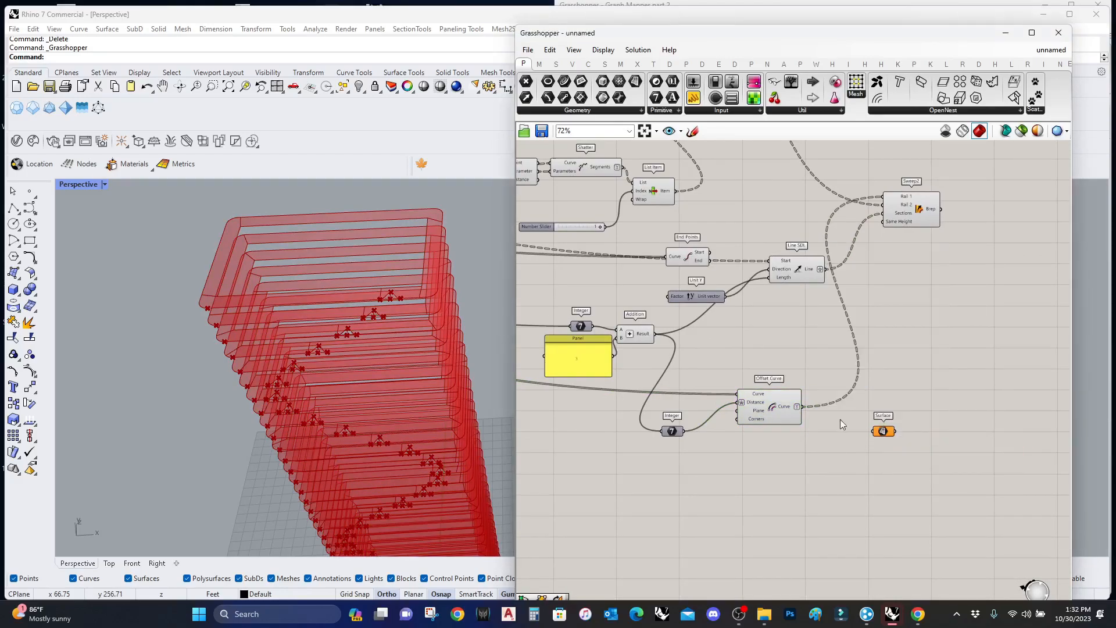
scroll(816, 414, "up", 3)
left_click_drag(794, 400, 922, 439)
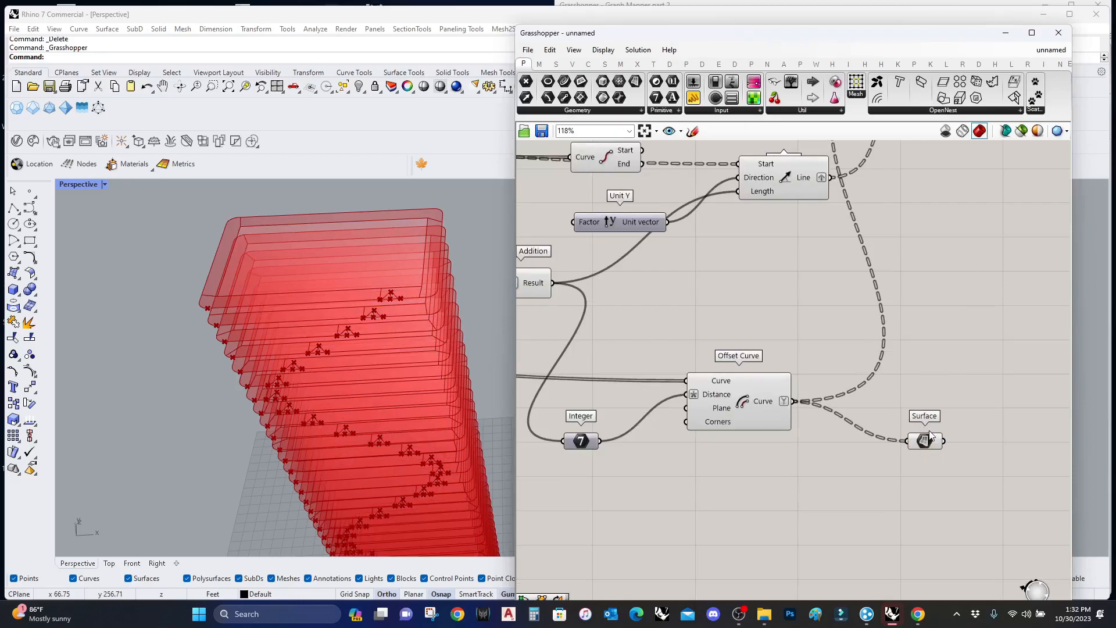
left_click(924, 440)
scroll(996, 386, "down", 2)
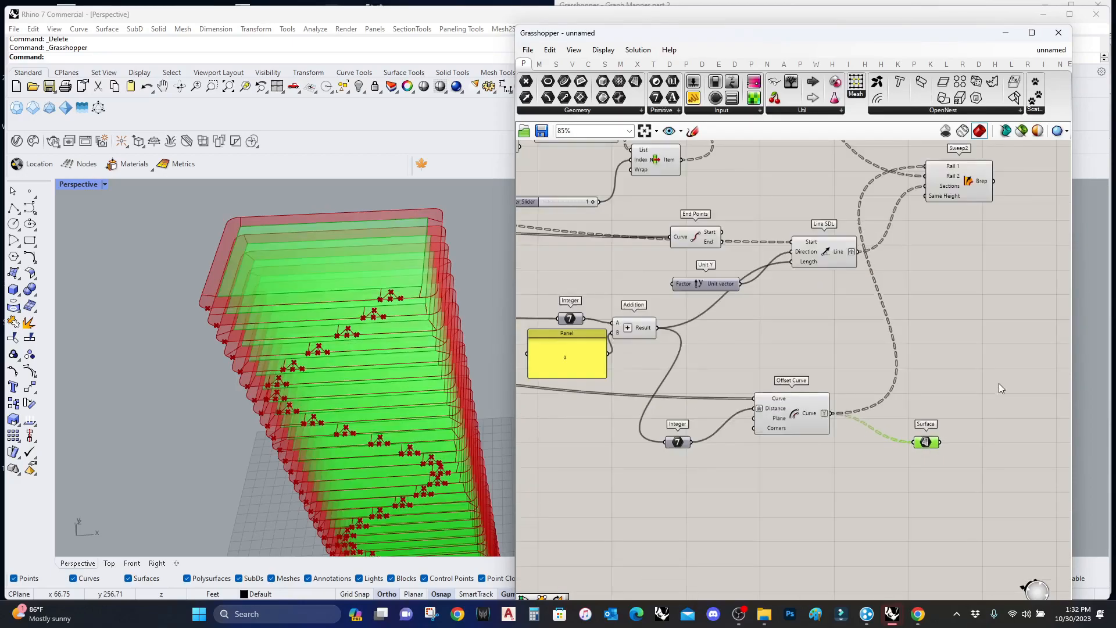
Add a Brep Join component and connect the Sweep2 Brep output and the Surface parameter to its Breps input.
scroll(845, 409, "down", 2)
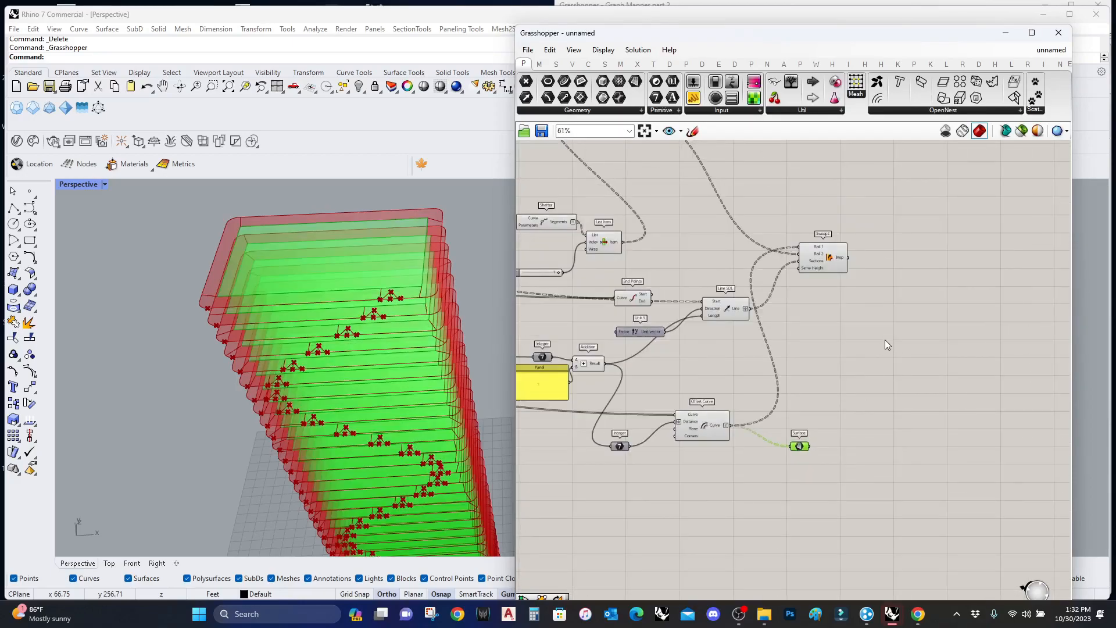
double_click(868, 363)
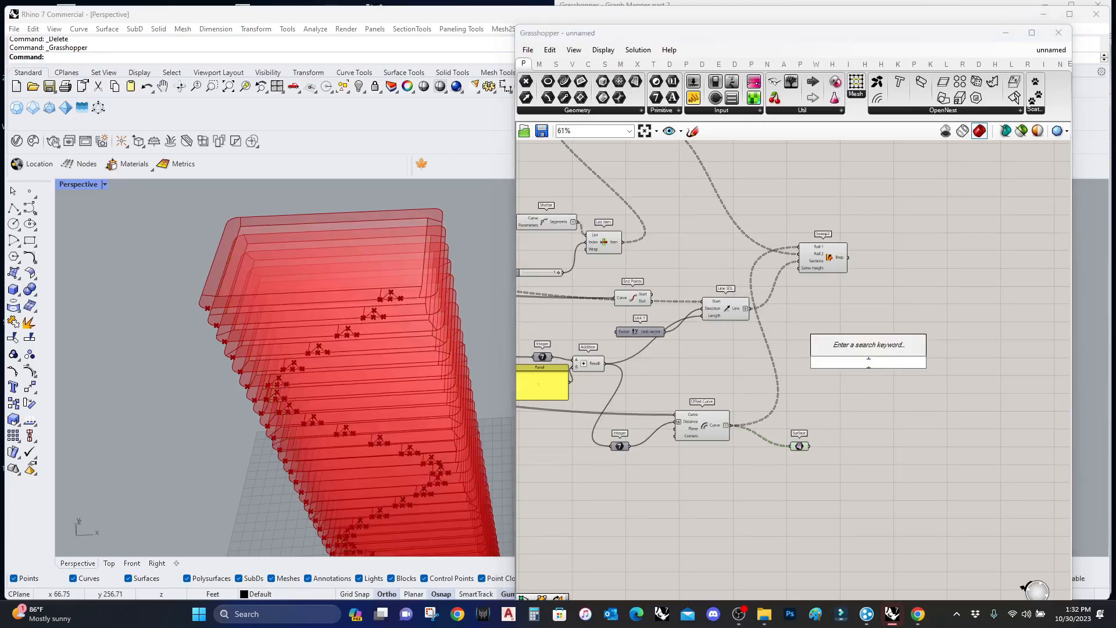
type("brep joi")
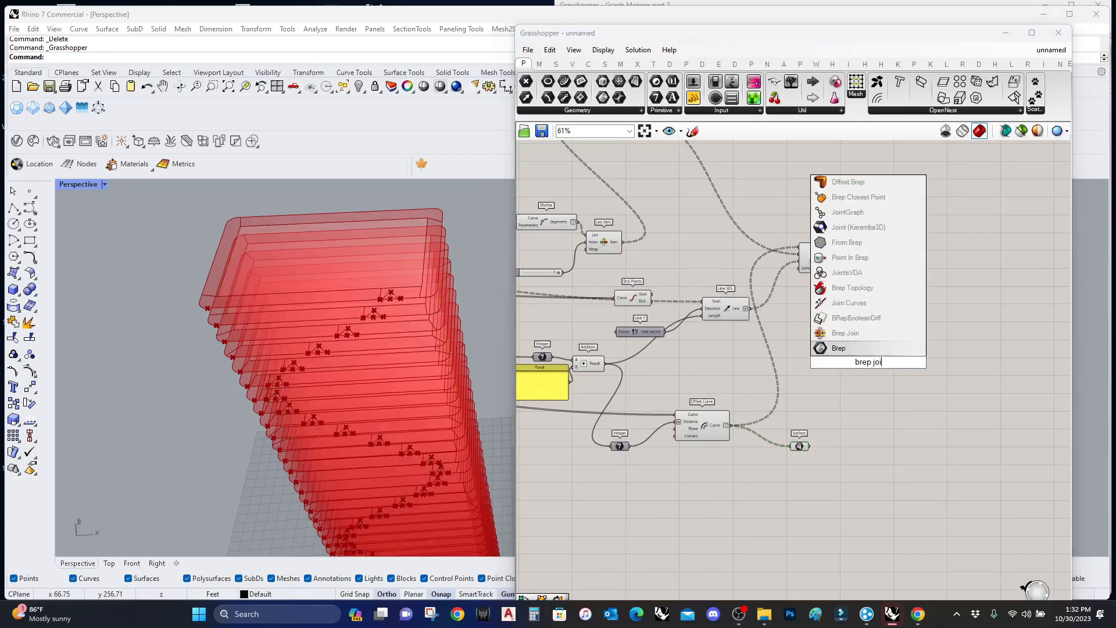
left_click(858, 333)
scroll(837, 295, "up", 2)
left_click_drag(849, 246, 799, 505)
mouse_move(898, 387)
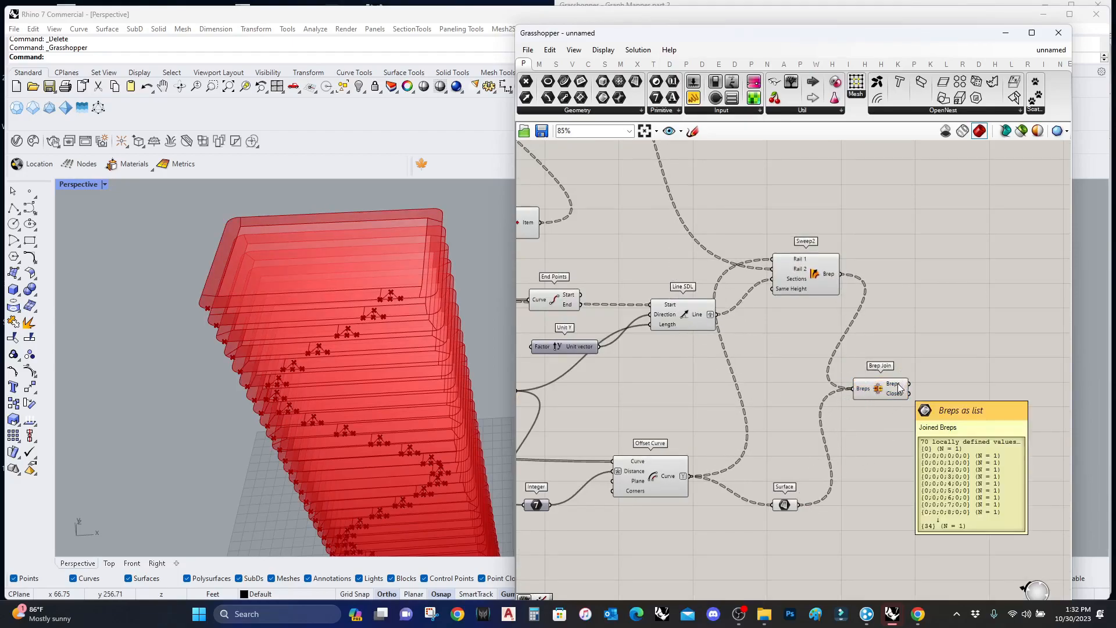
Flatten the Breps input of Brep Join and move the component farther from Sweep2.
right_click(864, 391)
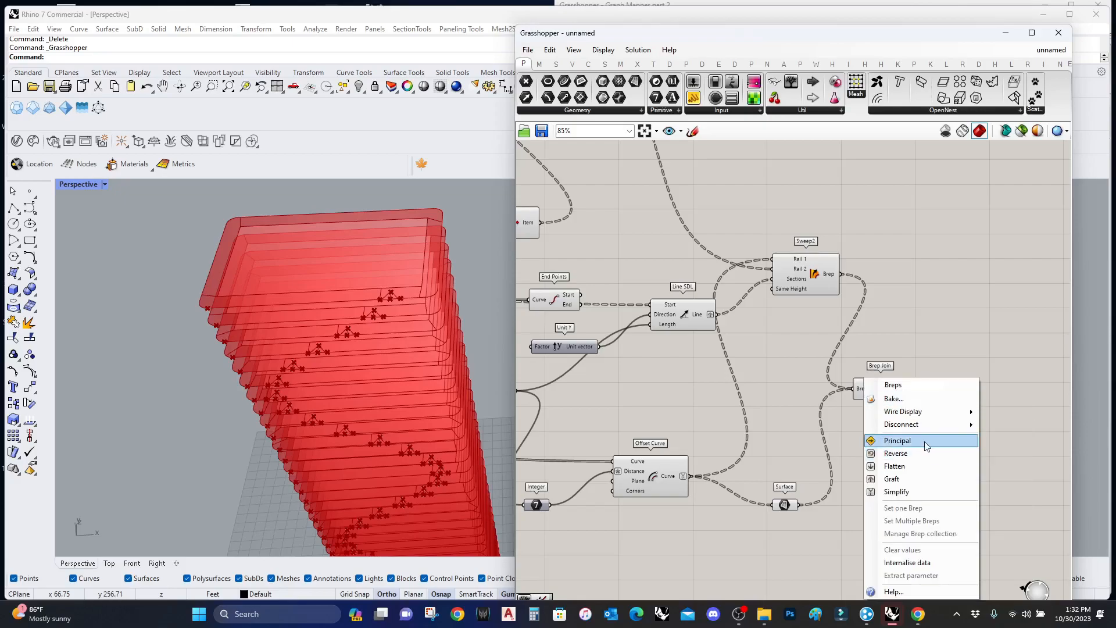
left_click(909, 466)
mouse_move(900, 387)
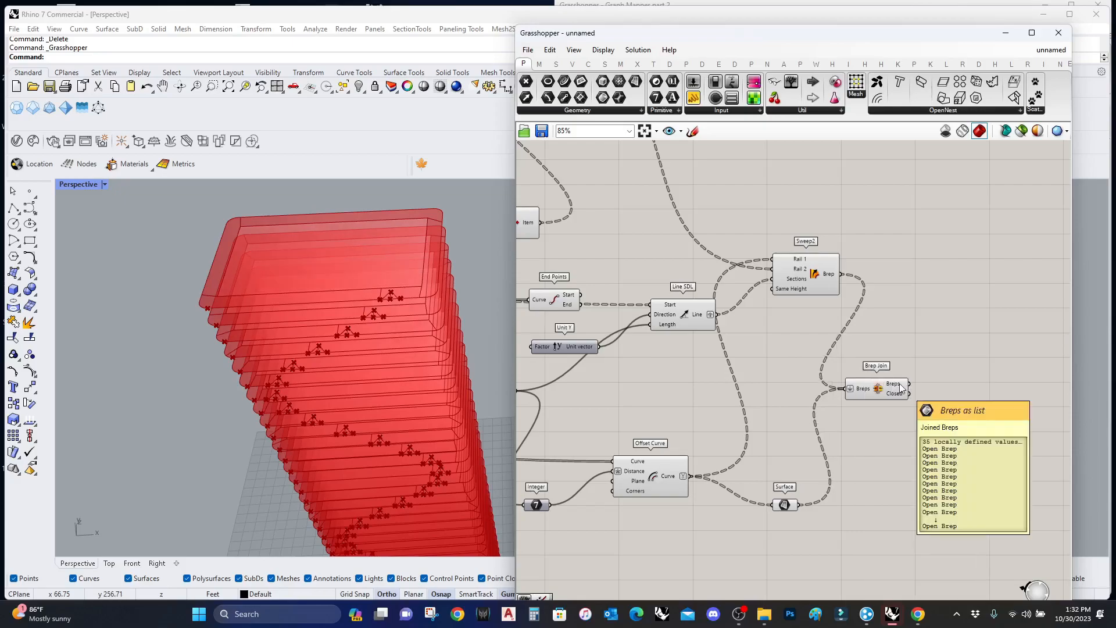
left_click_drag(900, 387, 1016, 373)
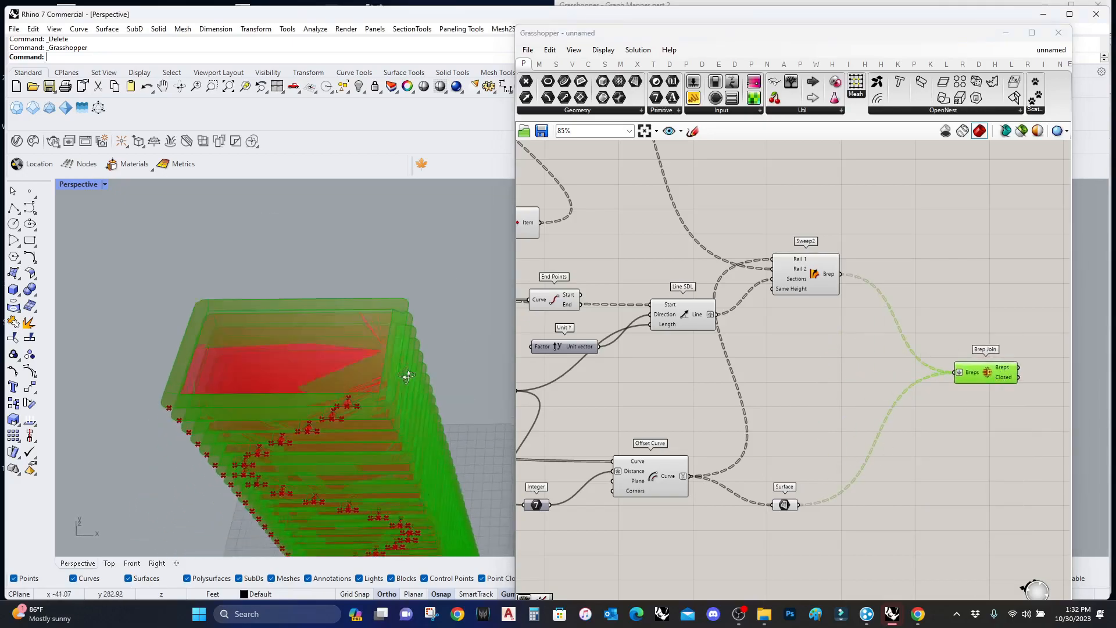
right_click_drag(784, 490, 841, 399)
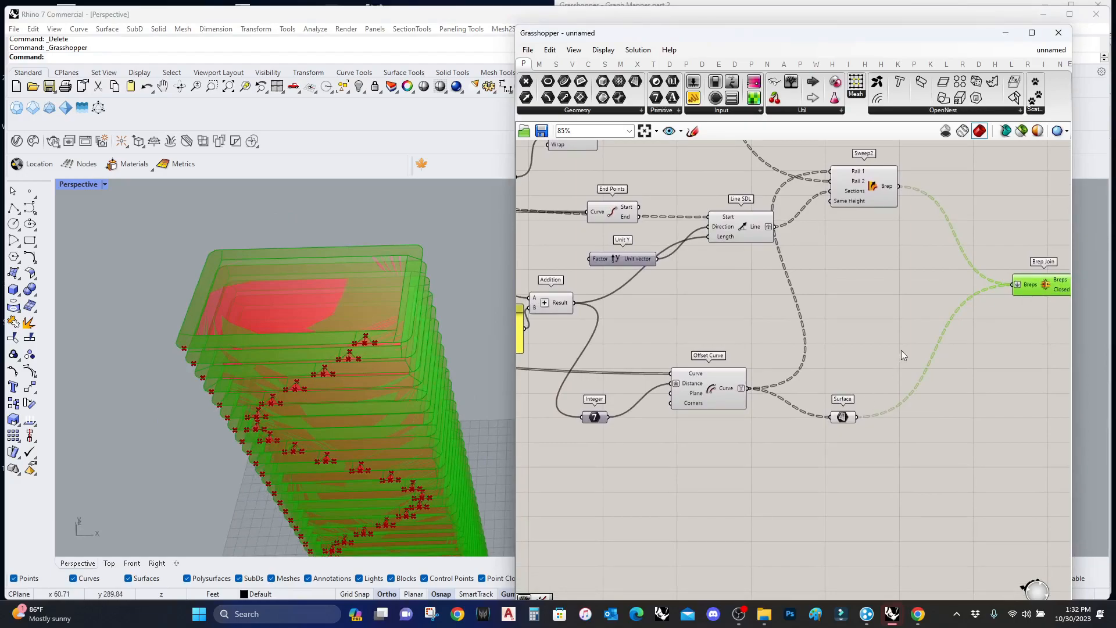
Add an Offset Surface component above Sweep2 and connect the Sweep2 Brep output to its Surface input.
right_click_drag(900, 355, 870, 388)
right_click_drag(903, 219, 873, 253)
left_click(814, 251)
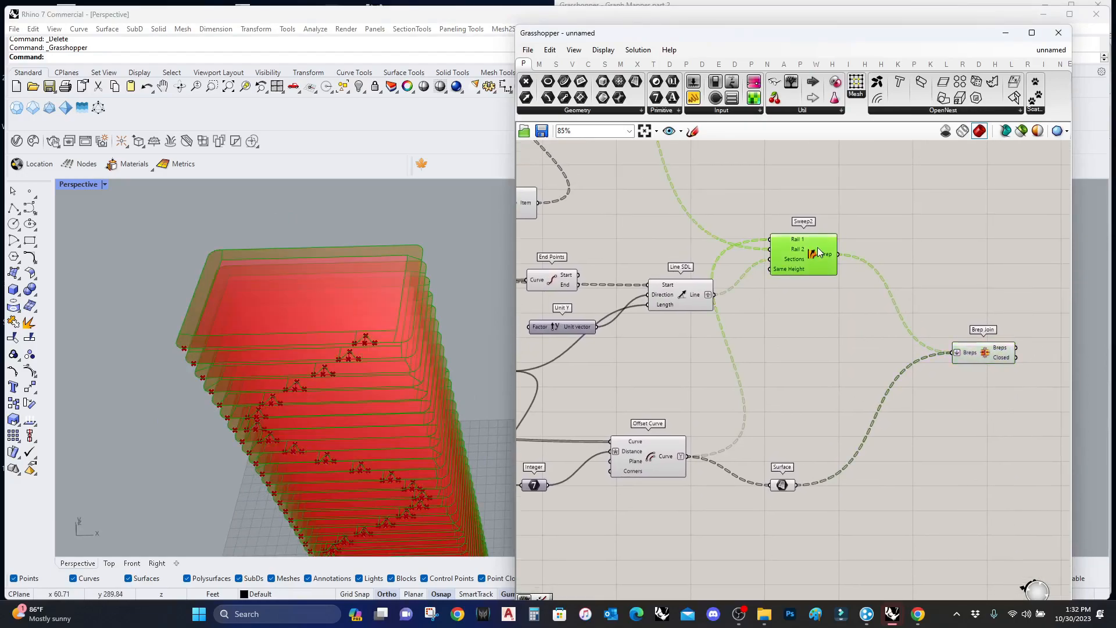
left_click(937, 162)
double_click(936, 161)
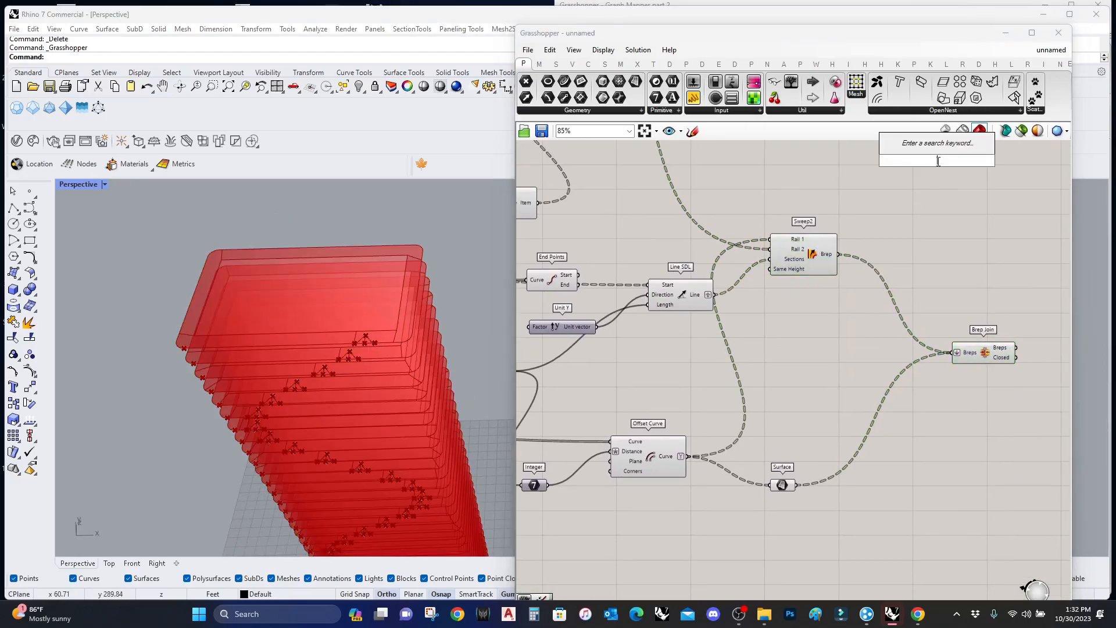
type("off")
key("Return")
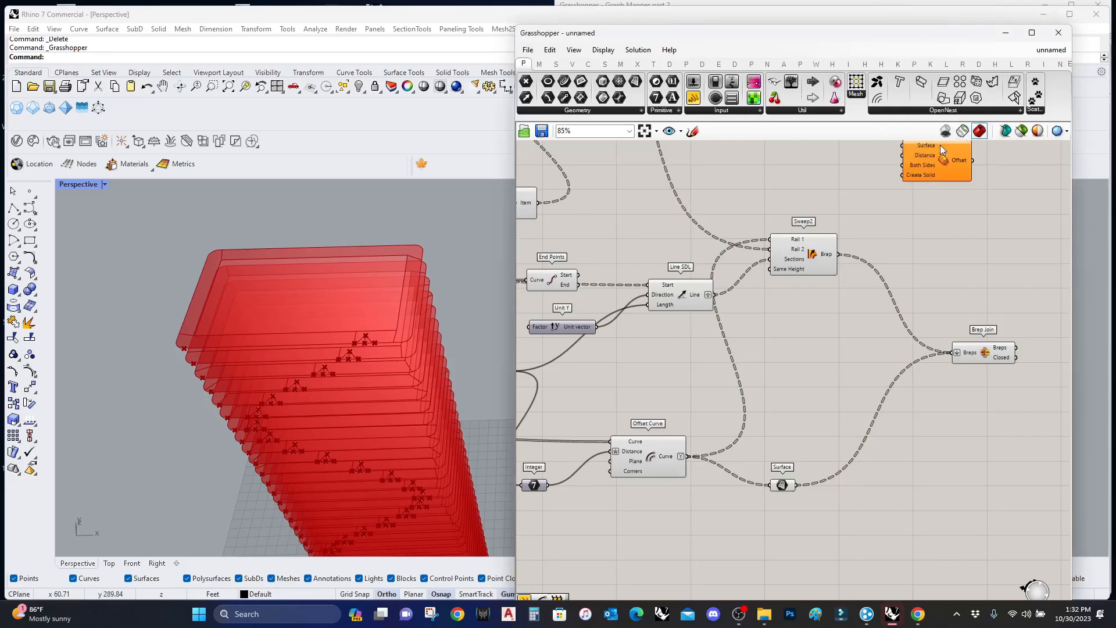
right_click_drag(895, 155, 883, 195)
left_click_drag(891, 184, 834, 292)
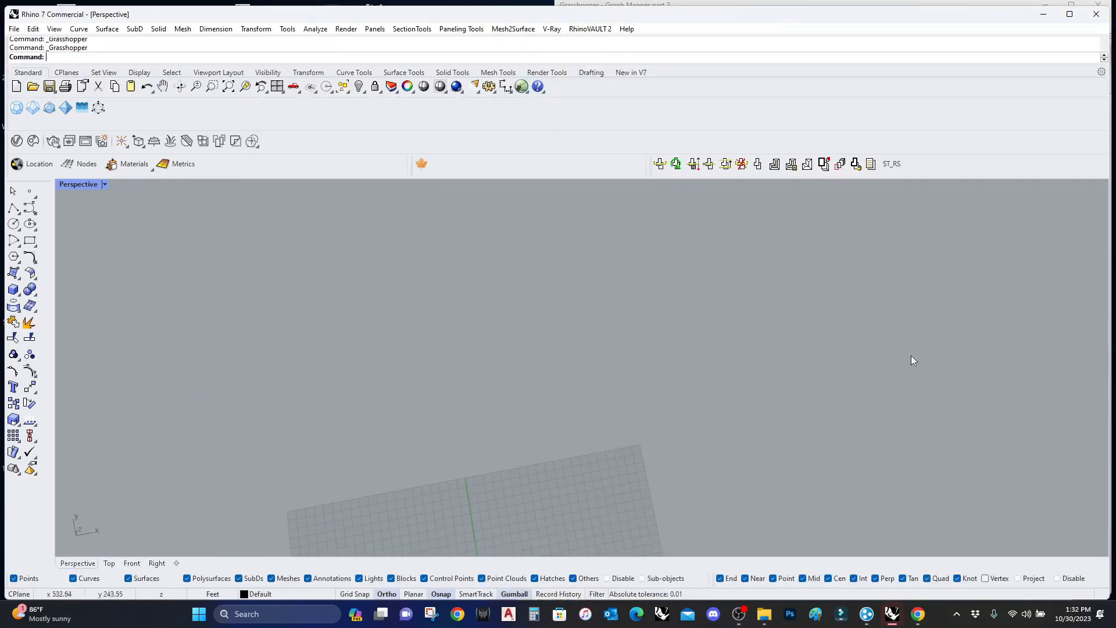
Reopen Grasshopper, examine the tower's offset floor surfaces in the perspective view, and return to the definition canvas.
left_click(524, 87)
scroll(715, 369, "down", 15)
scroll(695, 414, "up", 9)
scroll(691, 411, "up", 10)
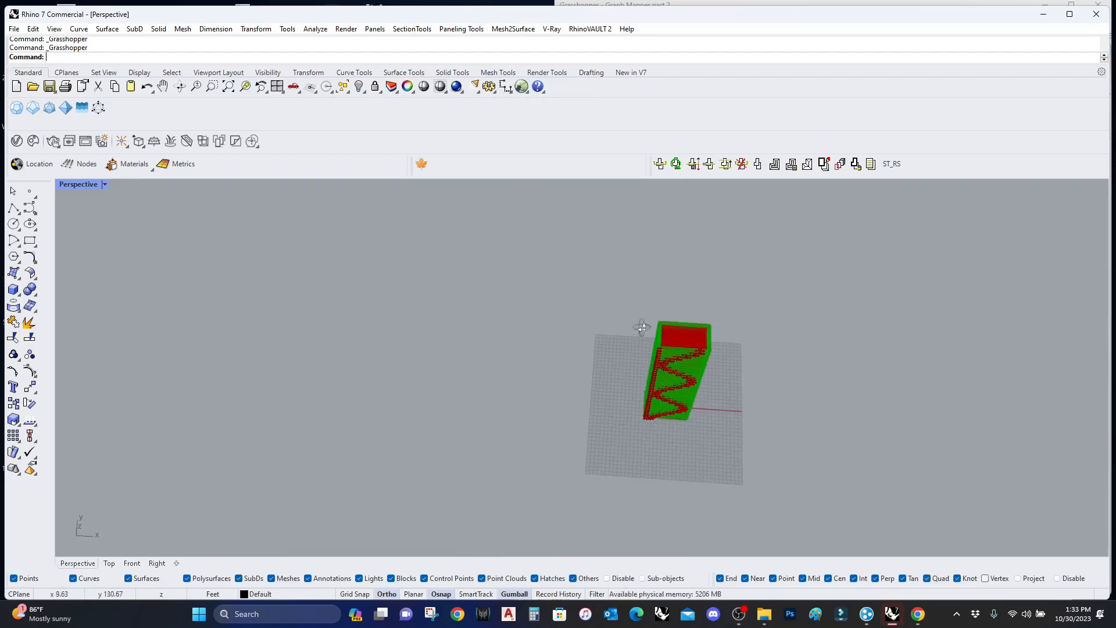
scroll(620, 305, "up", 3)
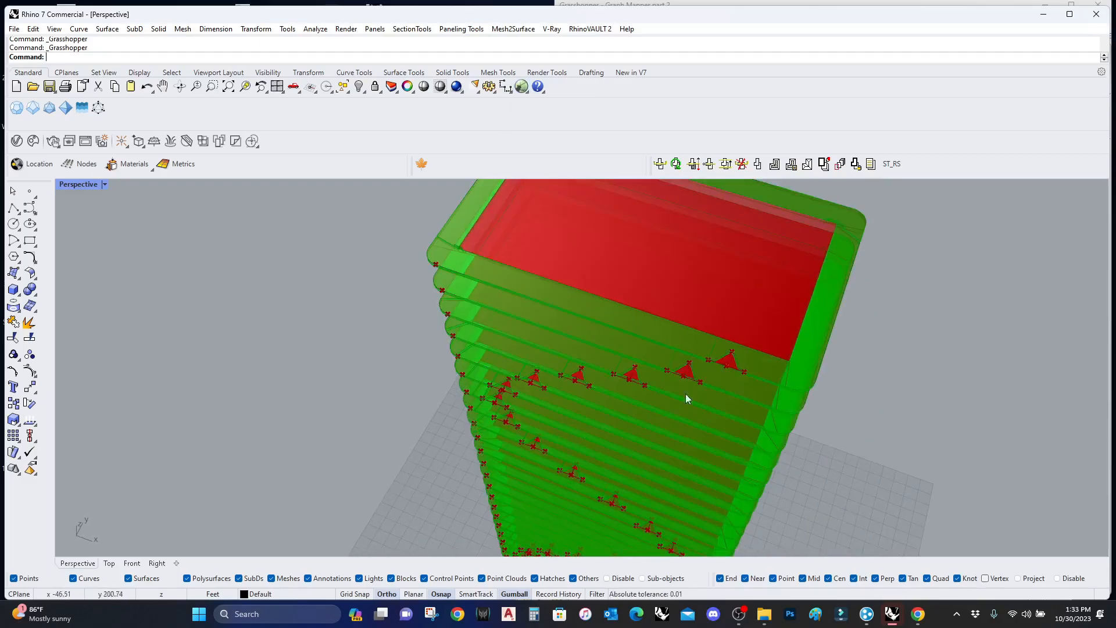
mouse_move(892, 614)
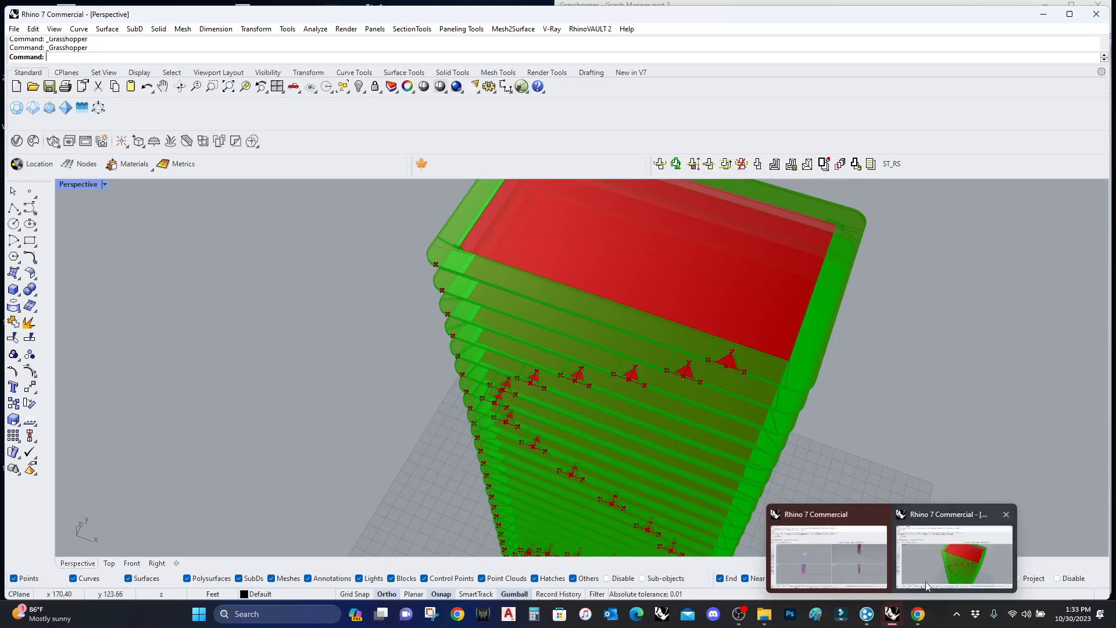
left_click(944, 559)
right_click_drag(844, 344, 844, 379)
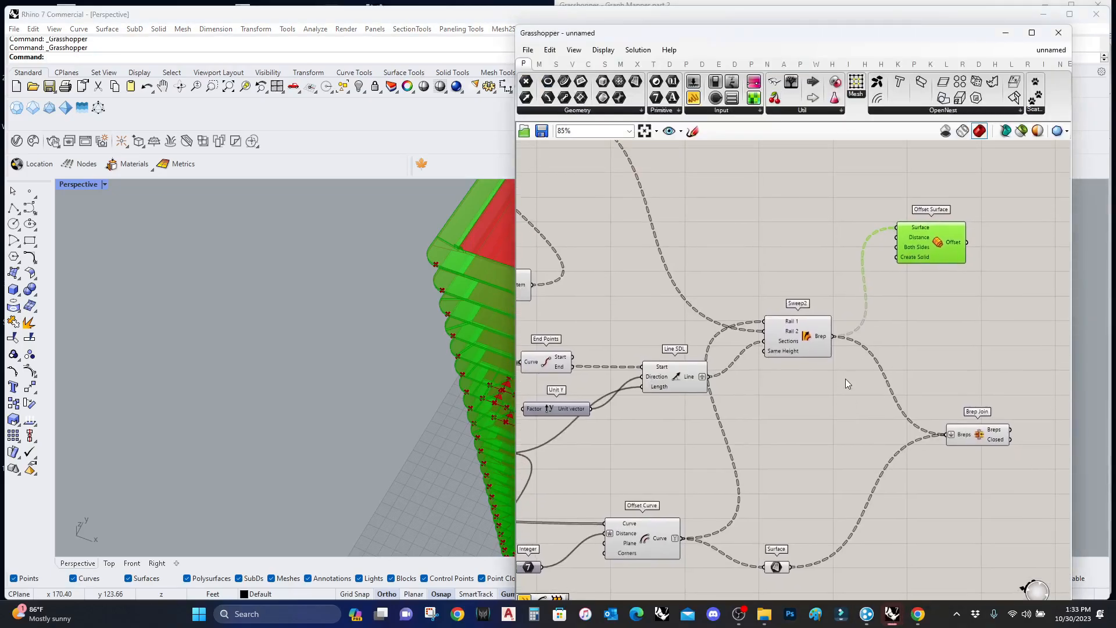
Reposition the Offset Surface component and add a panel containing .5 beside it.
left_click_drag(937, 240, 990, 258)
right_click_drag(953, 273, 835, 274)
left_click(693, 97)
left_click(723, 222)
double_click(724, 226)
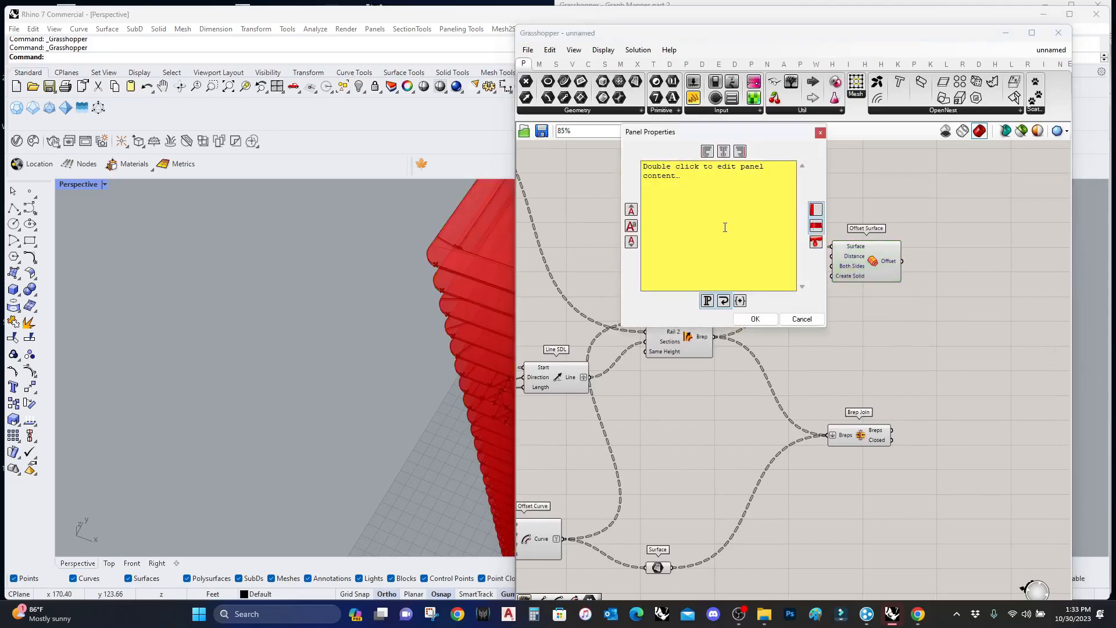
key("ctrl+a")
type(".")
left_click(755, 318)
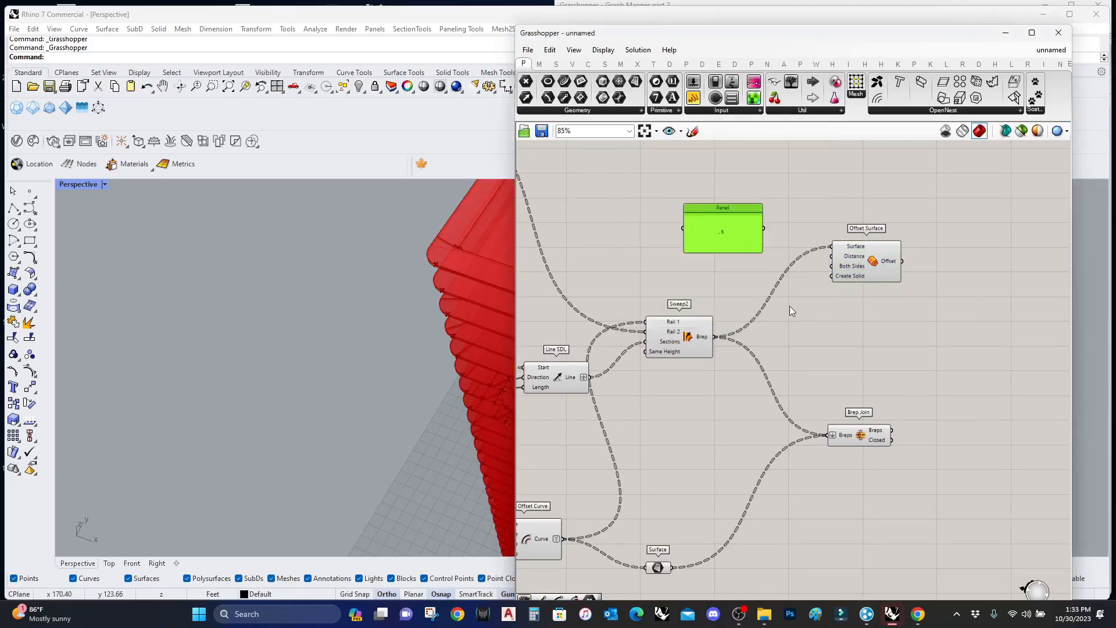
Apply the expression -x to the Distance input of Offset Surface.
right_click(844, 257)
mouse_move(909, 357)
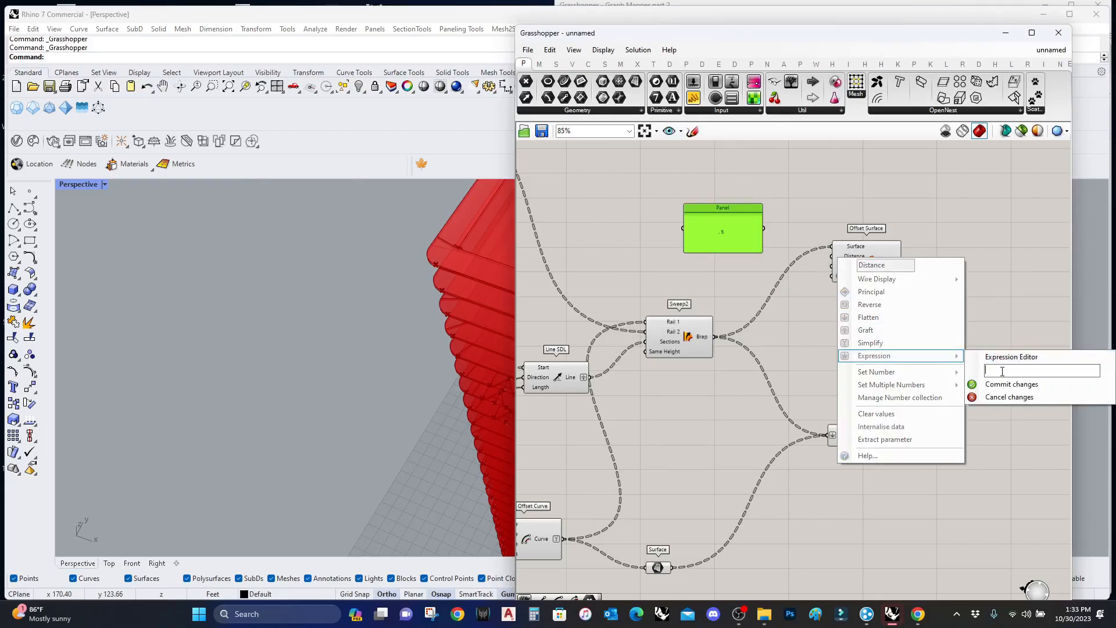
type("-x")
key("Return")
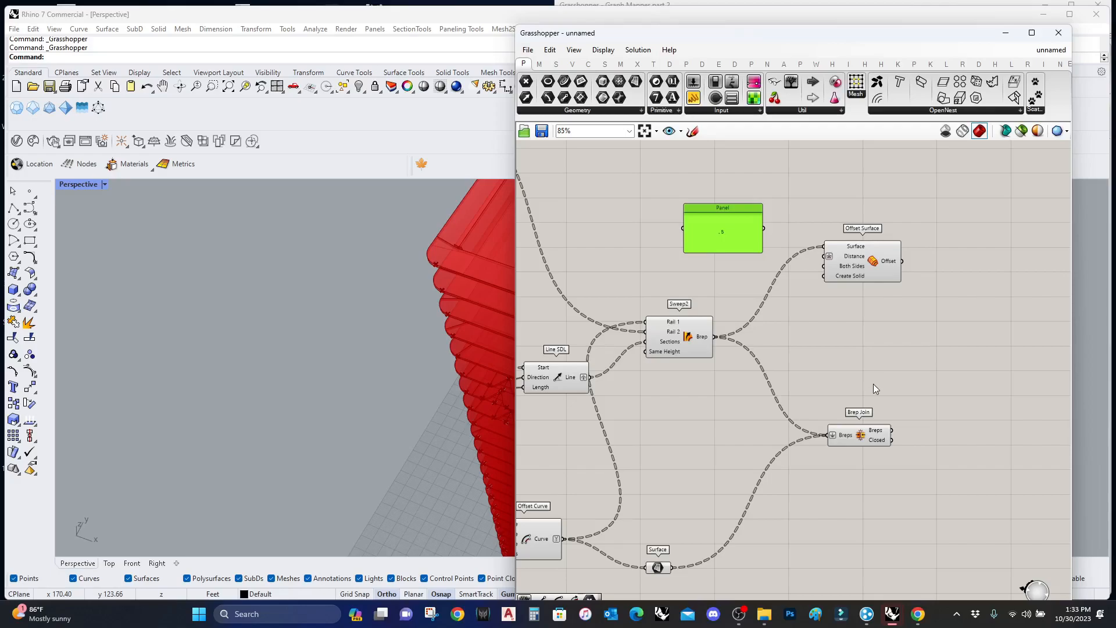
Replace the Offset Surface's Surface source with the Brep Join Breps output and connect the .5 panel to Distance.
left_click_drag(891, 430, 828, 249)
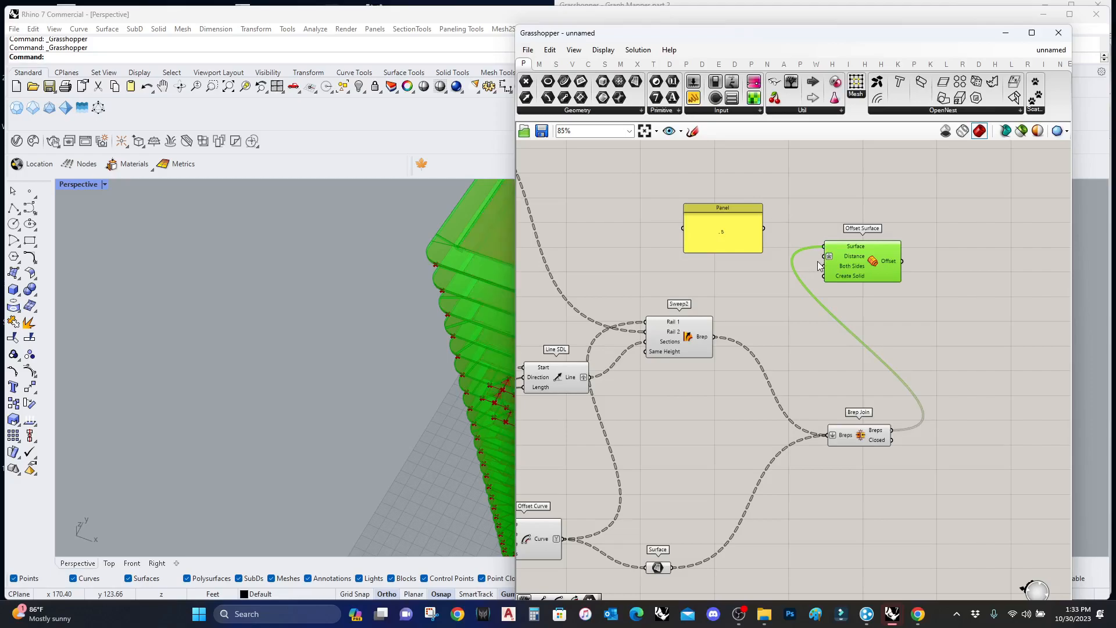
left_click_drag(825, 258, 767, 231)
scroll(888, 333, "down", 4)
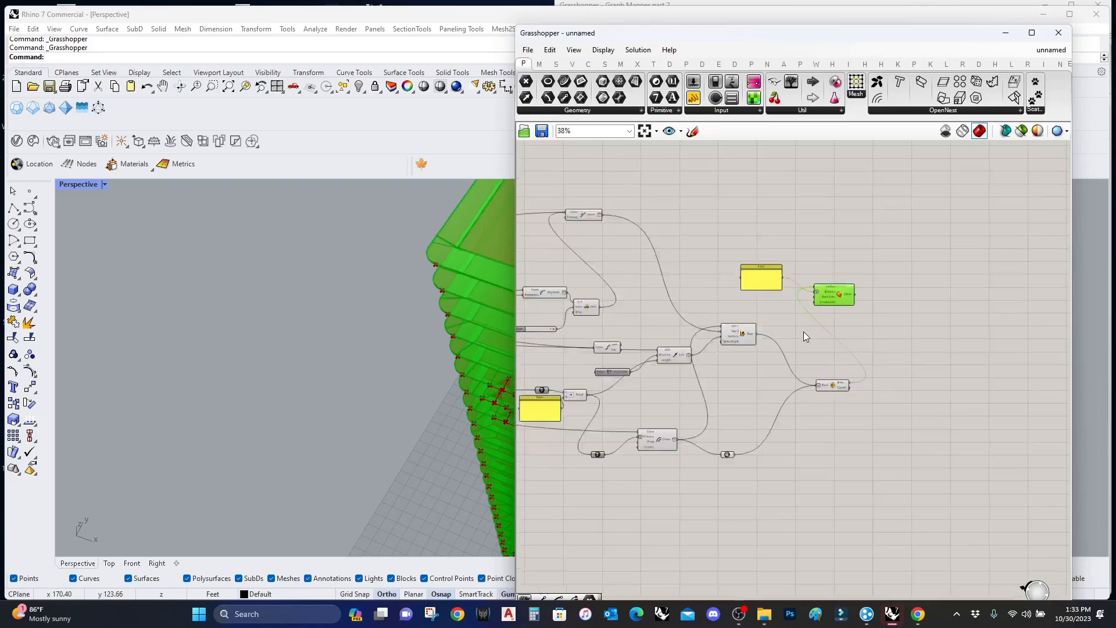
scroll(925, 315, "up", 5)
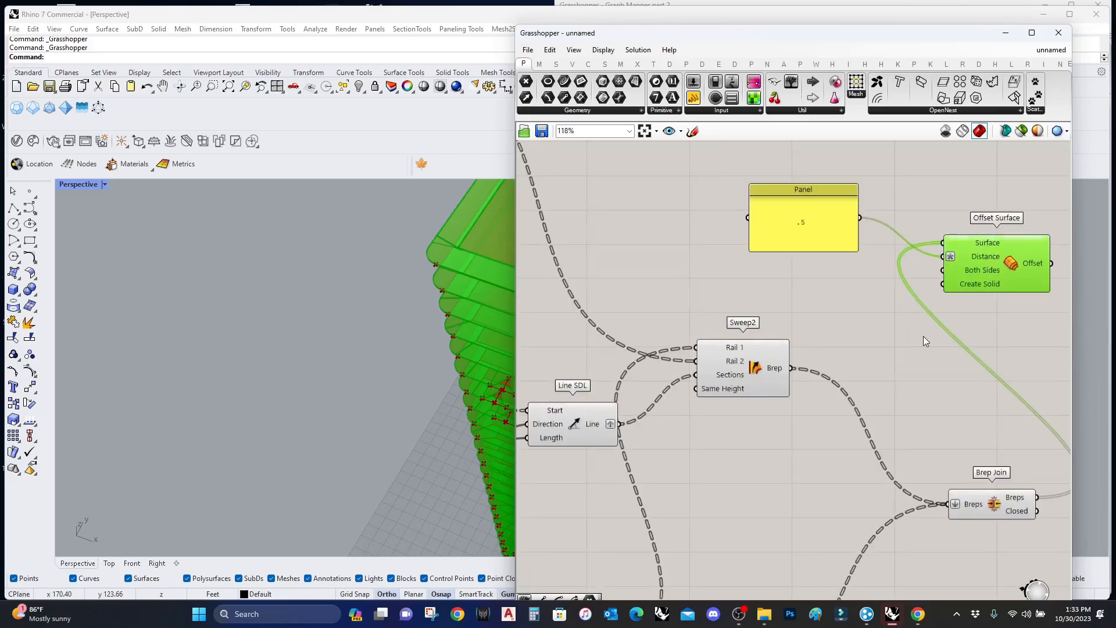
Add an Extrude component below the Offset Curve and connect the Offset Curve's Curve output to its Base input.
scroll(924, 336, "down", 5)
scroll(908, 291, "up", 3)
scroll(872, 330, "down", 4)
right_click_drag(871, 329, 993, 290)
scroll(760, 428, "up", 6)
scroll(769, 431, "down", 2)
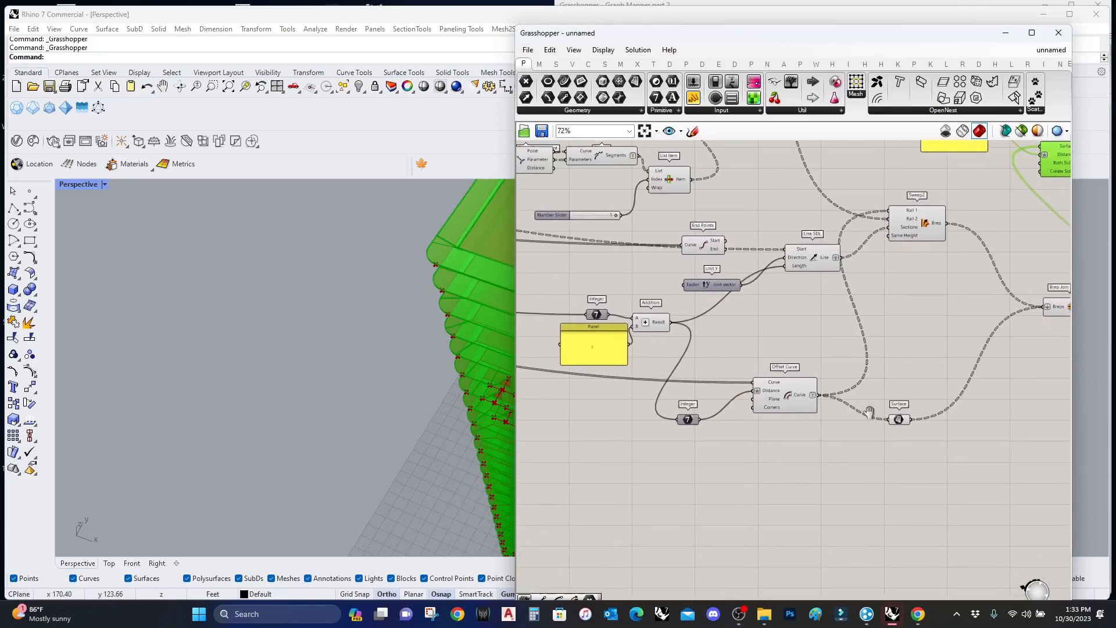
left_click(799, 399)
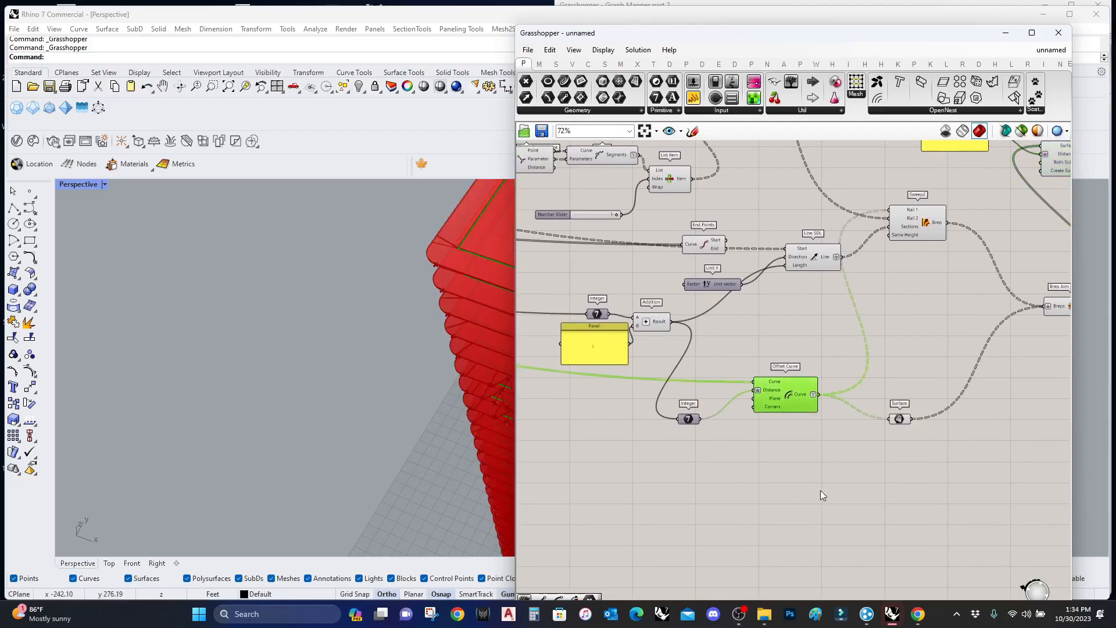
double_click(806, 472)
type("extrude")
left_click(794, 457)
left_click_drag(723, 373, 778, 467)
Add a Unit Z vector and connect its Unit vector output to the Direction input of Extrude.
double_click(723, 493)
type("z")
left_click(713, 480)
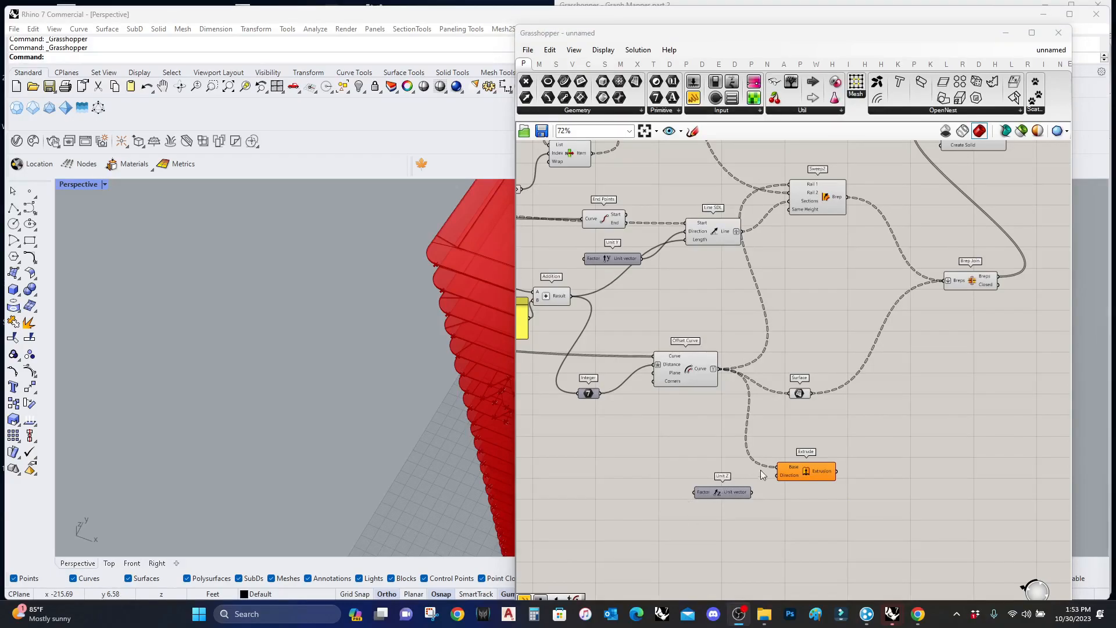
scroll(720, 480, "up", 2)
left_click(699, 342)
right_click_drag(696, 468, 720, 424)
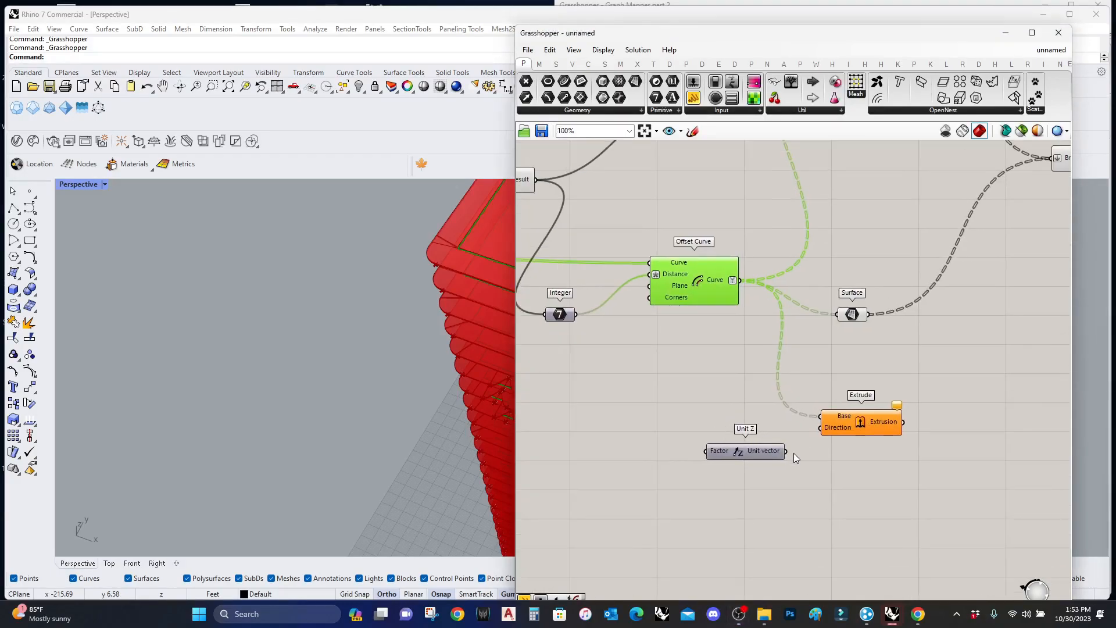
left_click_drag(786, 450, 820, 428)
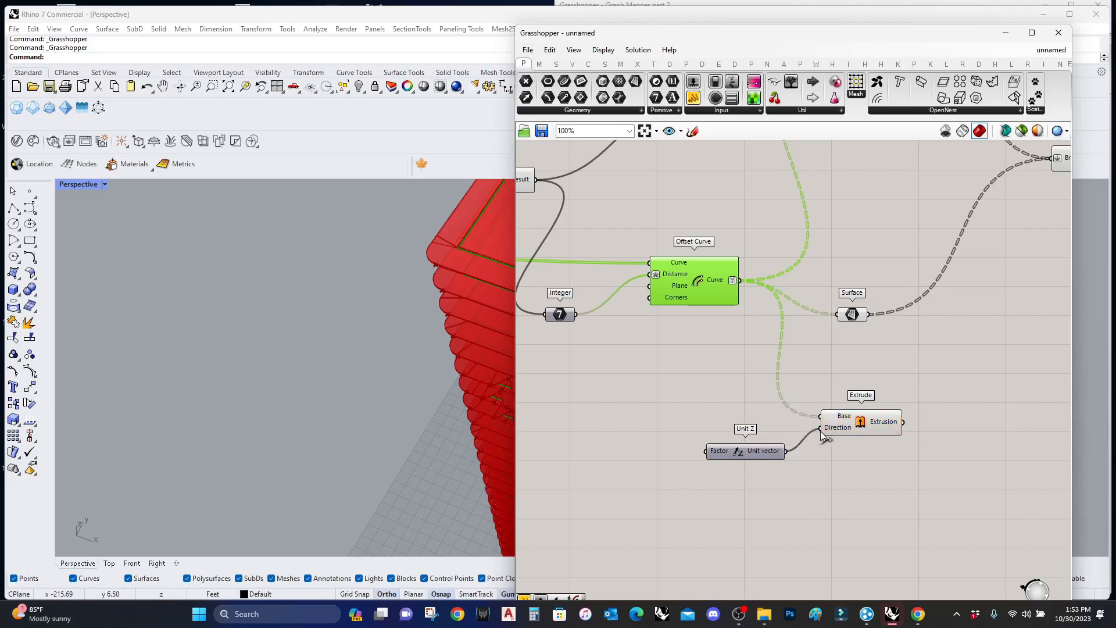
Add an Integer parameter below the Series component and connect the 12 Number Slider to its input.
scroll(768, 421, "down", 4)
right_click_drag(715, 428, 978, 418)
right_click_drag(753, 380, 976, 439)
right_click_drag(574, 306, 781, 393)
right_click_drag(559, 352, 780, 373)
scroll(692, 375, "up", 5)
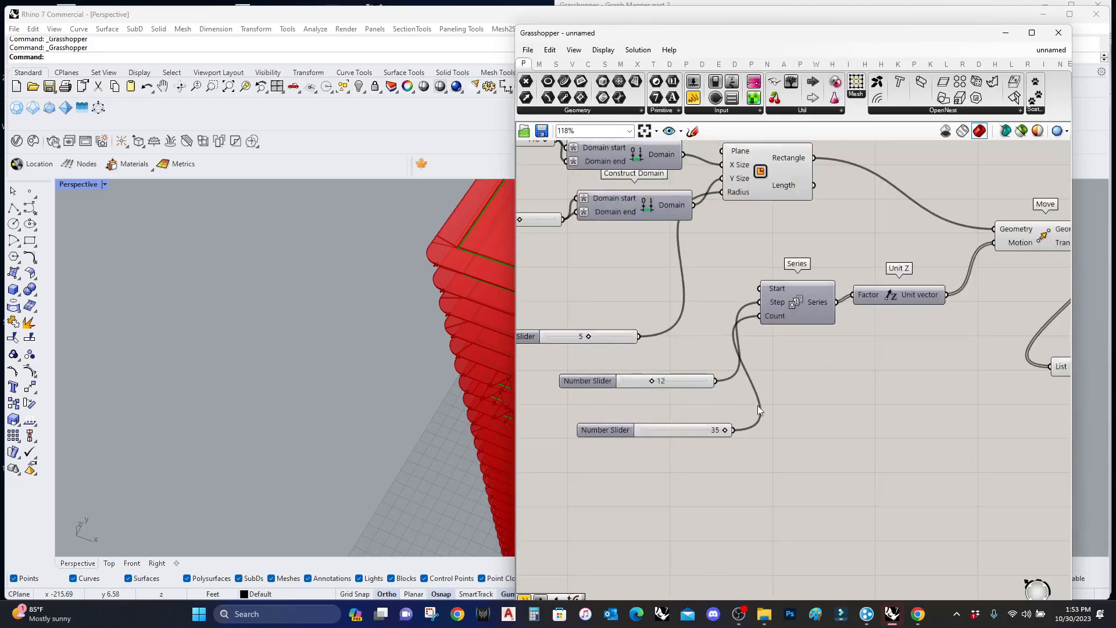
double_click(802, 418)
type("in")
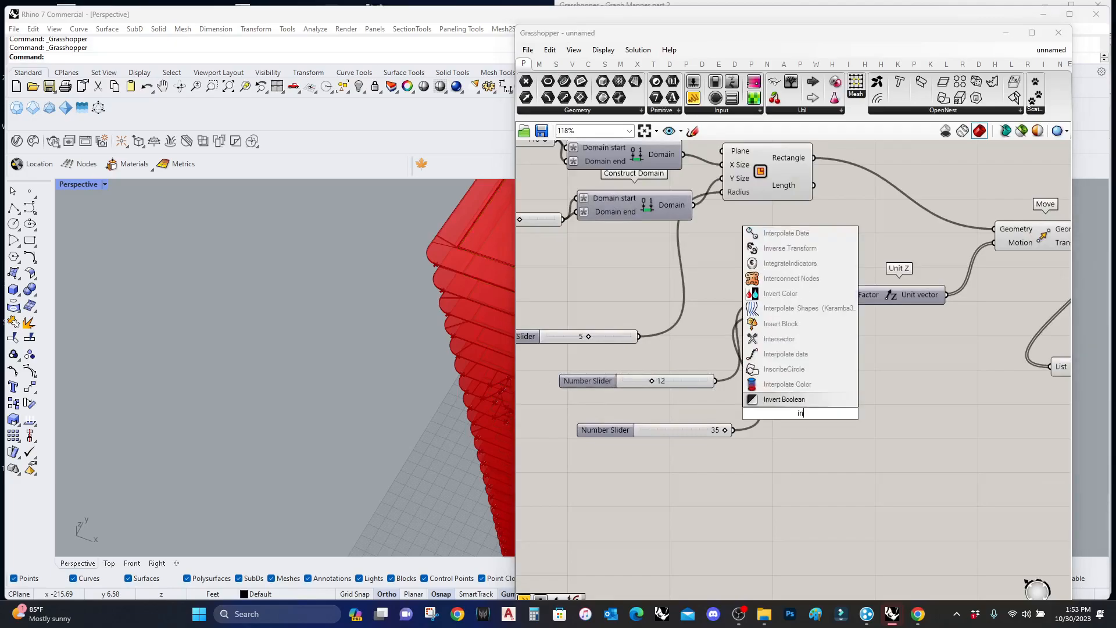
type("teger")
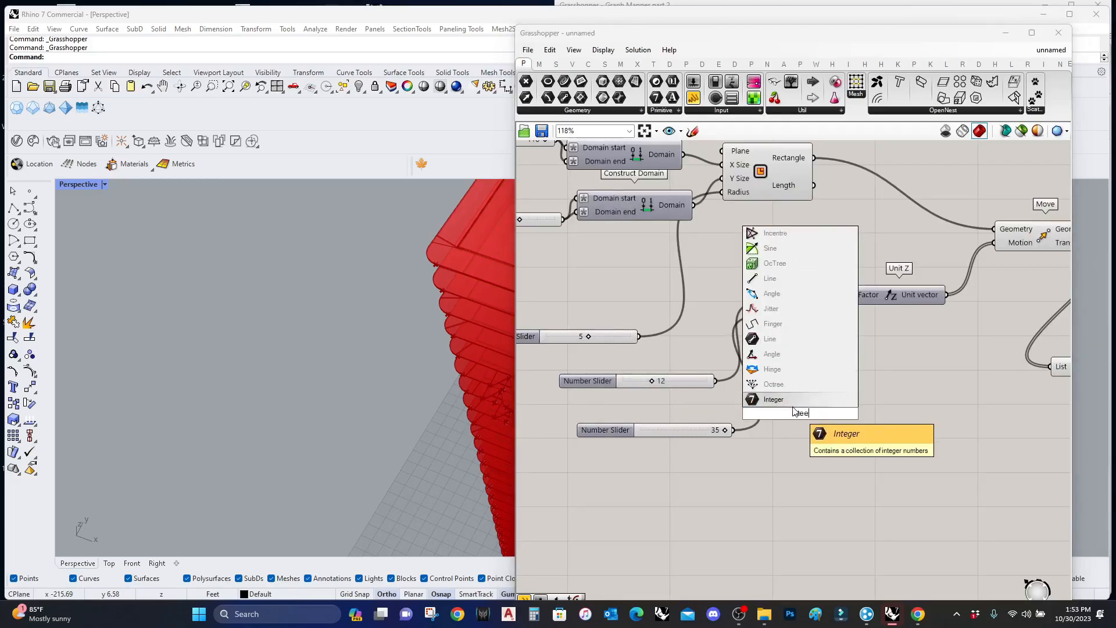
key("Return")
left_click_drag(716, 381, 790, 417)
Move the new Integer parameter across the canvas to sit beside the Unit Z that drives the Extrude.
left_click(797, 414)
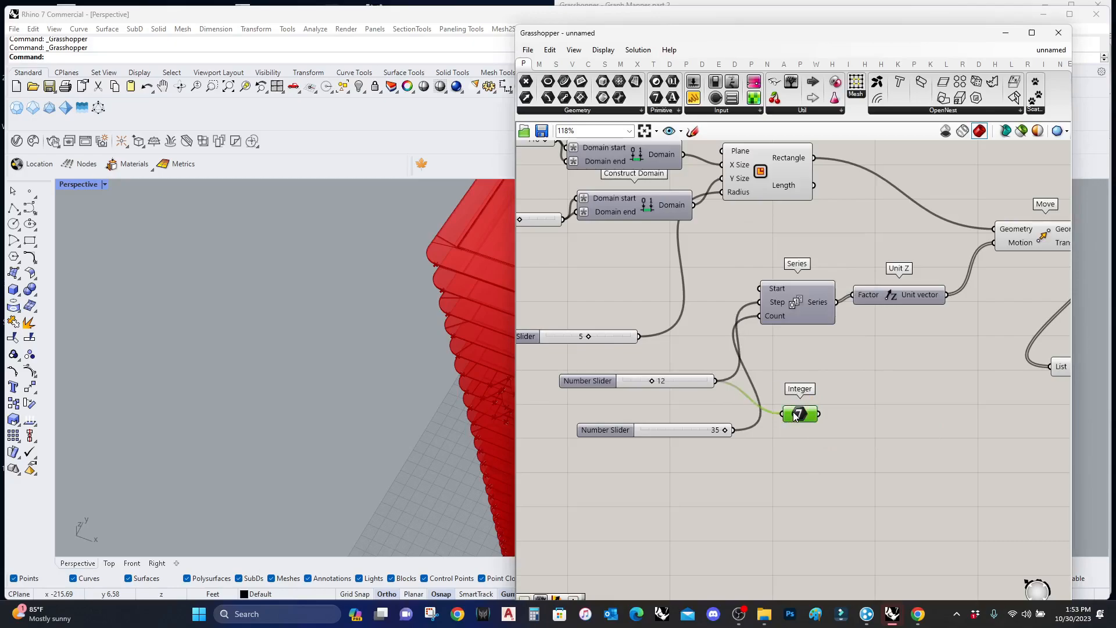
scroll(802, 414, "down", 13)
scroll(829, 412, "up", 13)
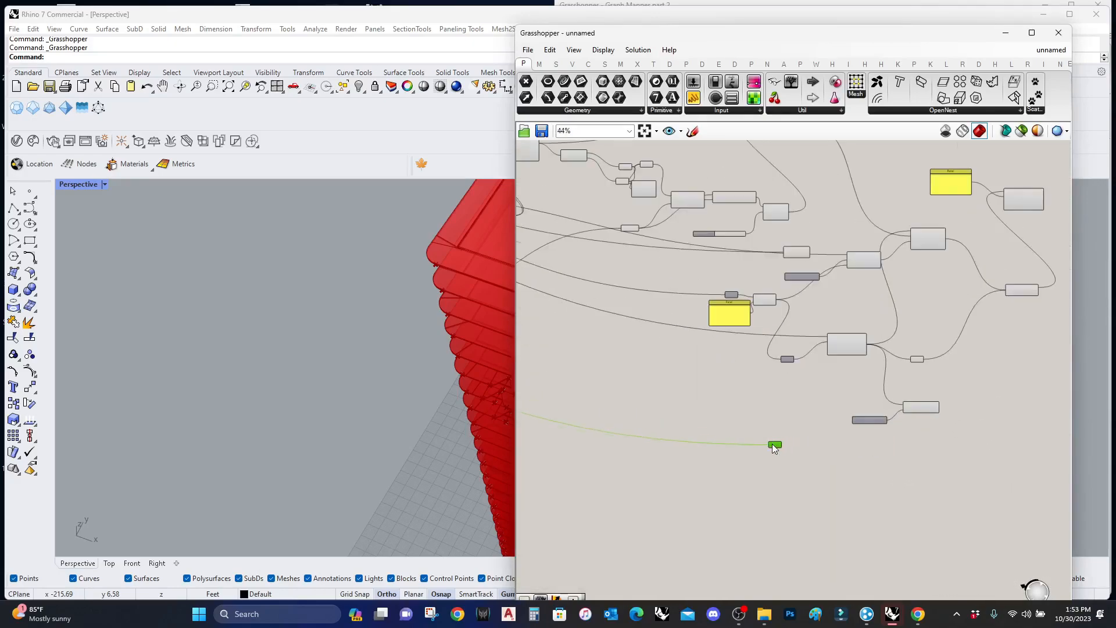
right_click_drag(926, 422, 783, 443)
scroll(783, 443, "down", 3)
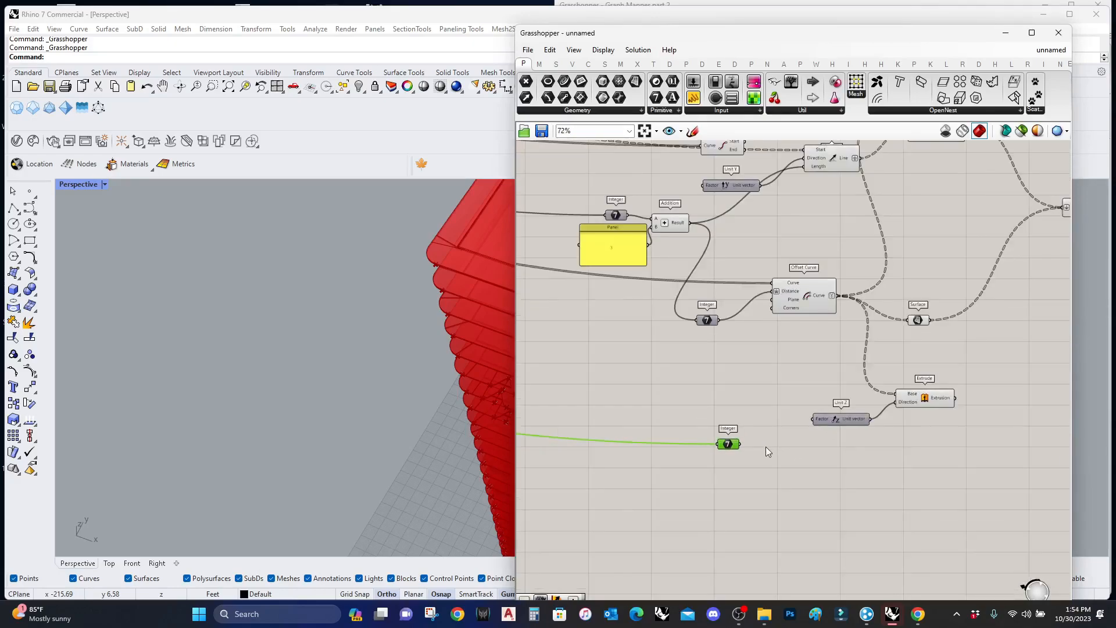
Add a Subtraction component next to the Integer parameter and connect the Integer's output to input A.
double_click(767, 447)
type("subtraction")
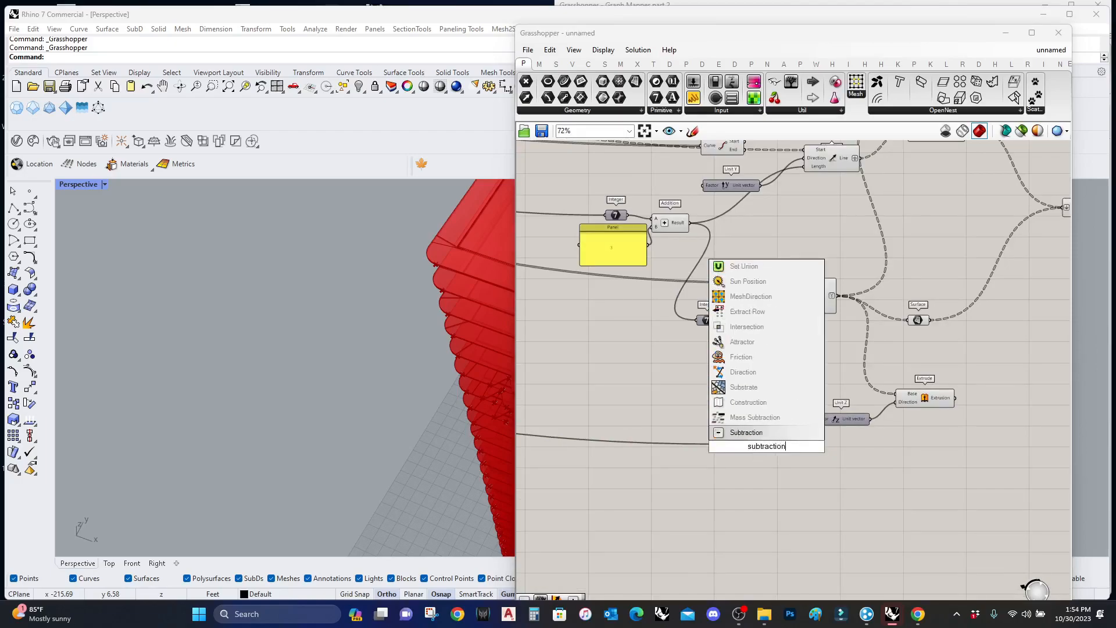
key("Return")
scroll(752, 446, "up", 2)
left_click_drag(735, 445, 748, 443)
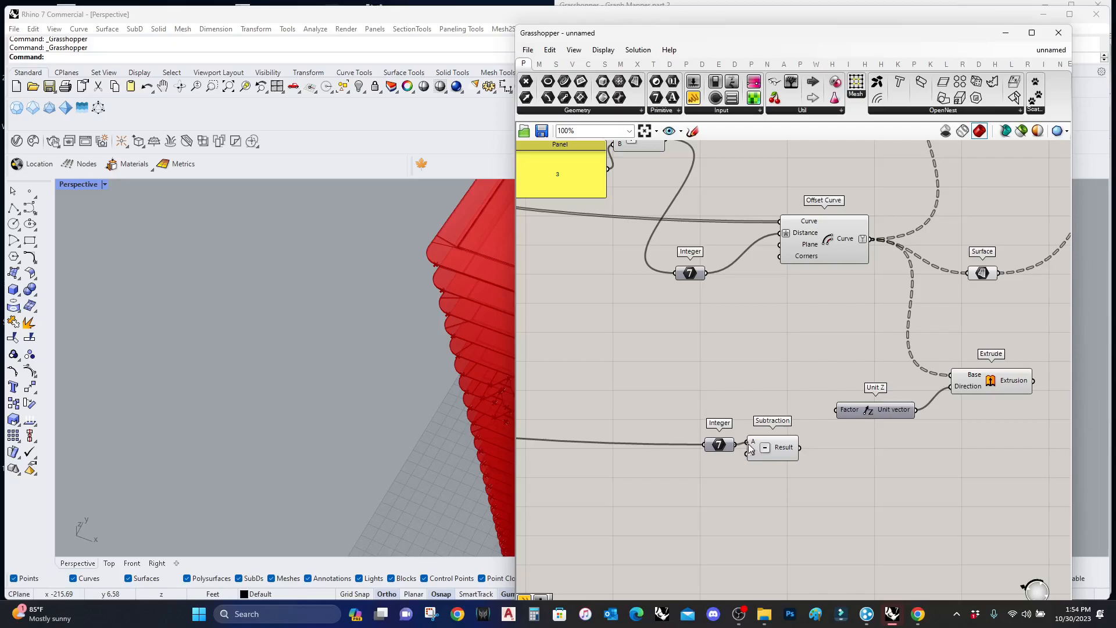
Connect the .5 panel that sets the Offset Surface distance to input B of the Subtraction.
scroll(753, 446, "down", 5)
scroll(923, 210, "up", 3)
scroll(924, 213, "up", 2)
left_click_drag(920, 176, 809, 295)
scroll(892, 270, "down", 4)
scroll(841, 282, "up", 3)
scroll(787, 319, "up", 5)
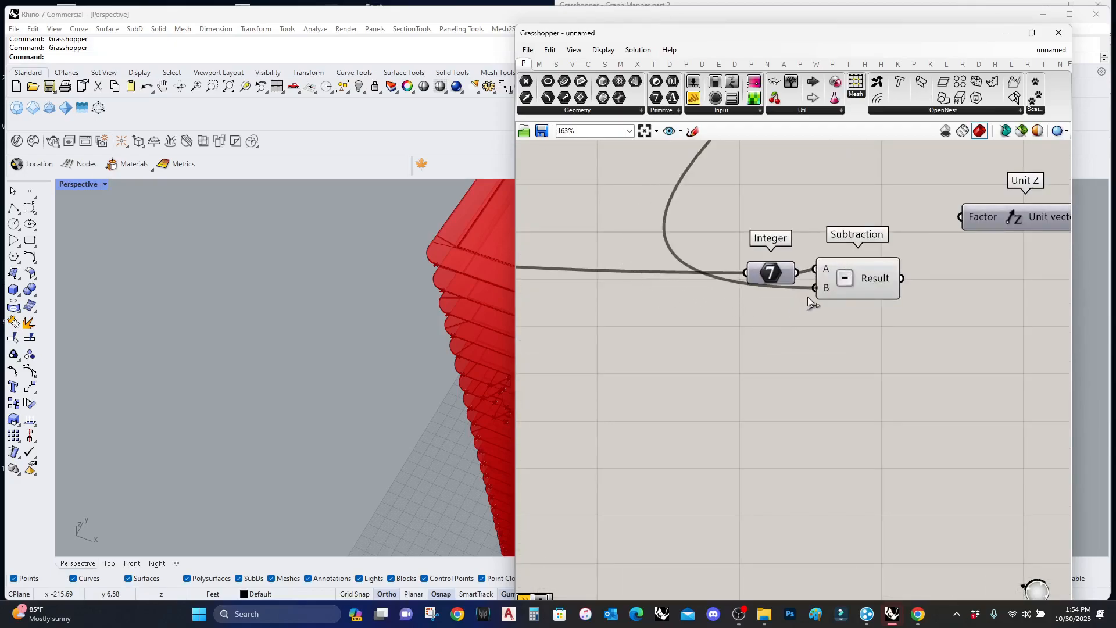
Connect the Subtraction's Result to the Factor input of the Unit Z driving the Extrude.
right_click_drag(912, 260, 790, 363)
scroll(790, 359, "down", 3)
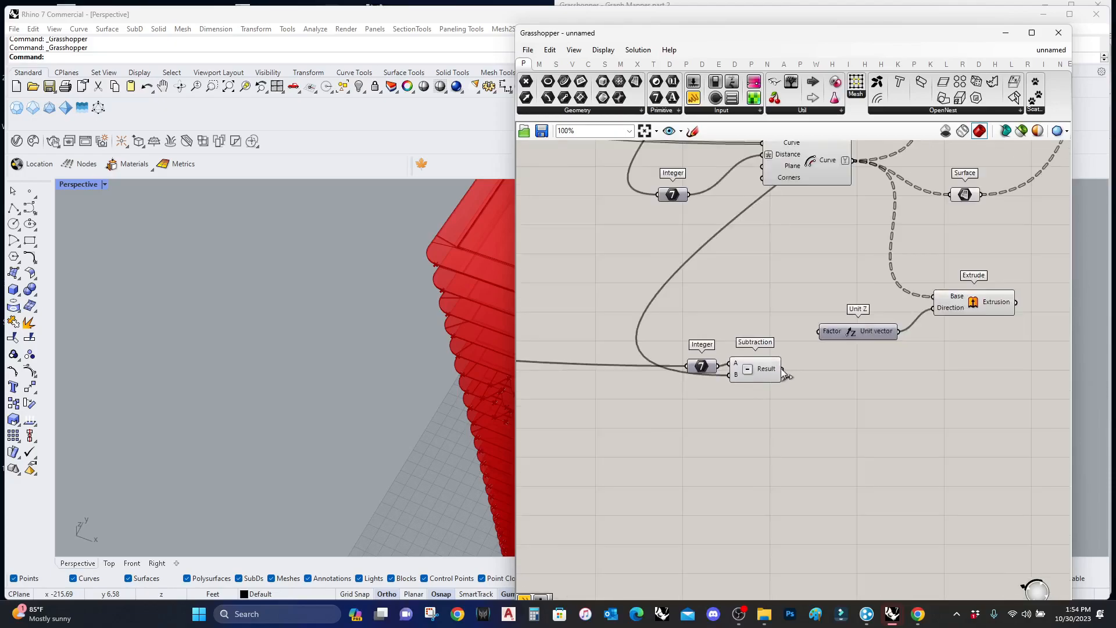
left_click_drag(783, 369, 834, 332)
right_click_drag(353, 310, 392, 332)
scroll(845, 249, "down", 5)
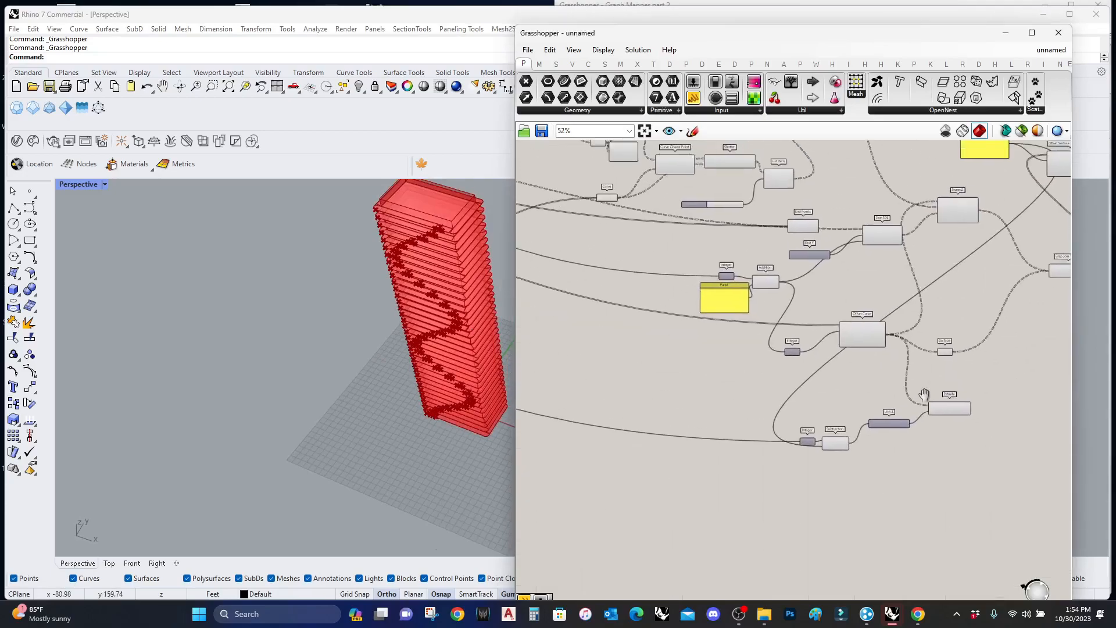
Add an Extrude component near Join Curves and connect the joined Curves output to its Base input.
scroll(798, 152, "up", 4)
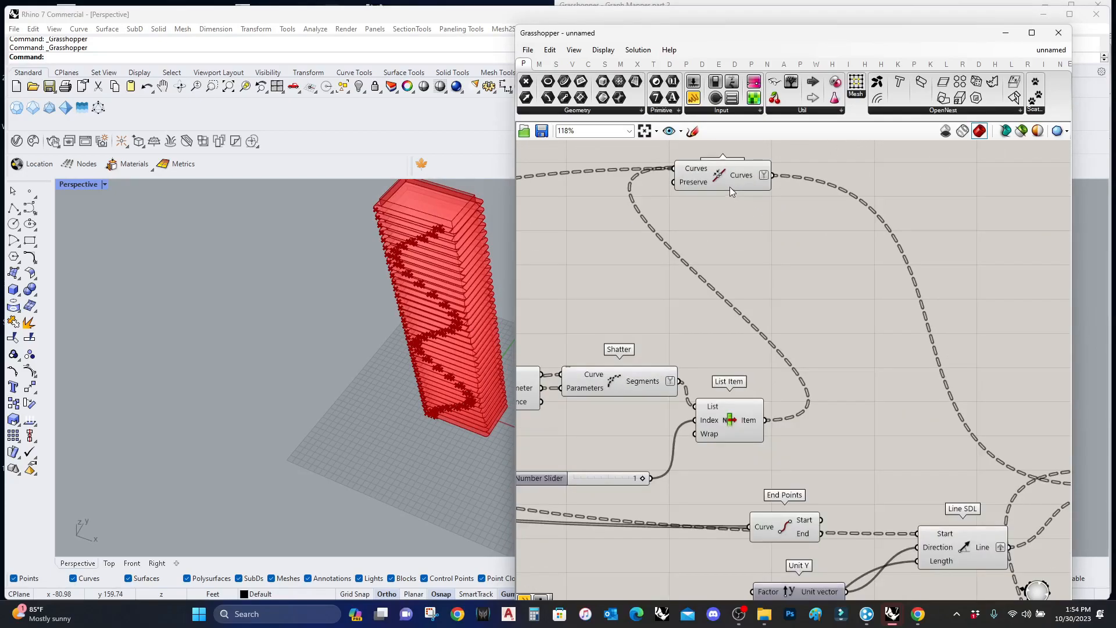
left_click(731, 180)
right_click_drag(281, 274, 444, 341)
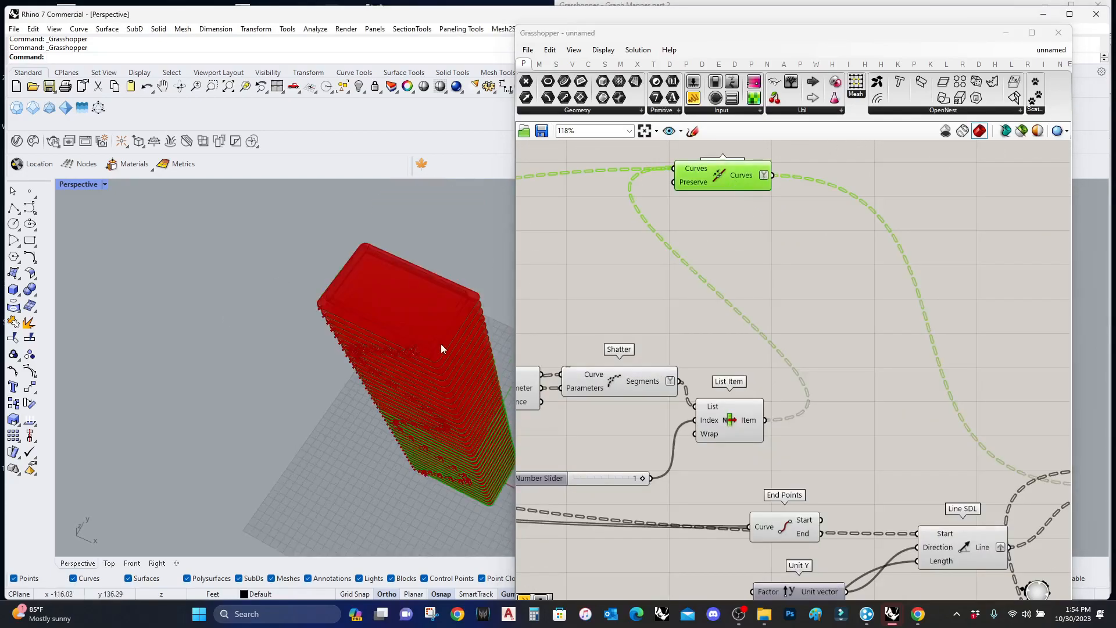
right_click_drag(776, 208, 747, 317)
double_click(884, 250)
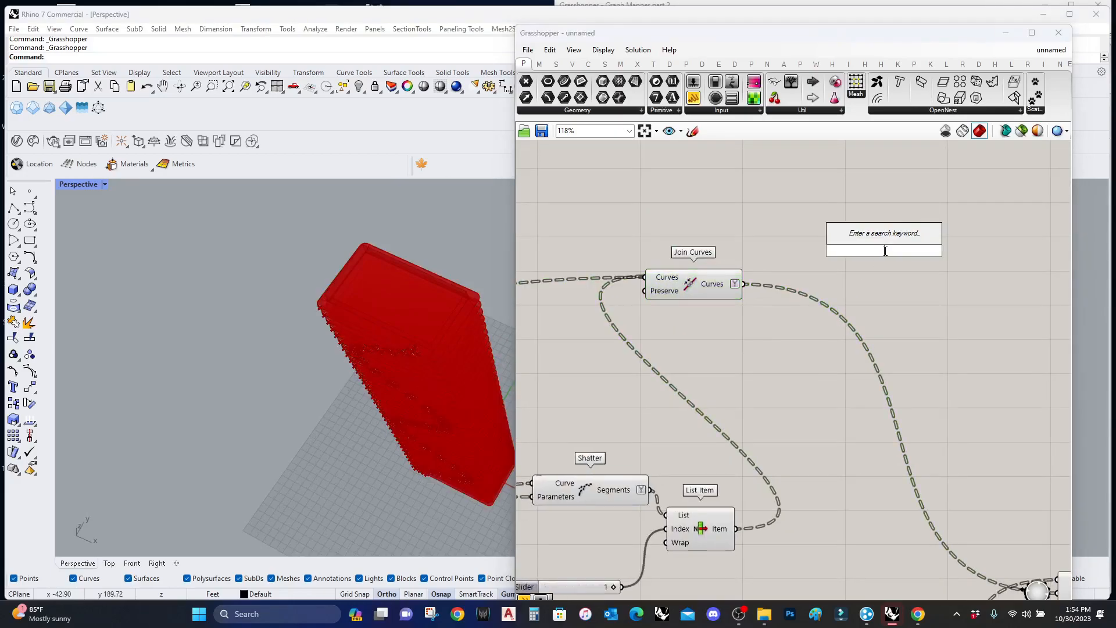
type("extrude")
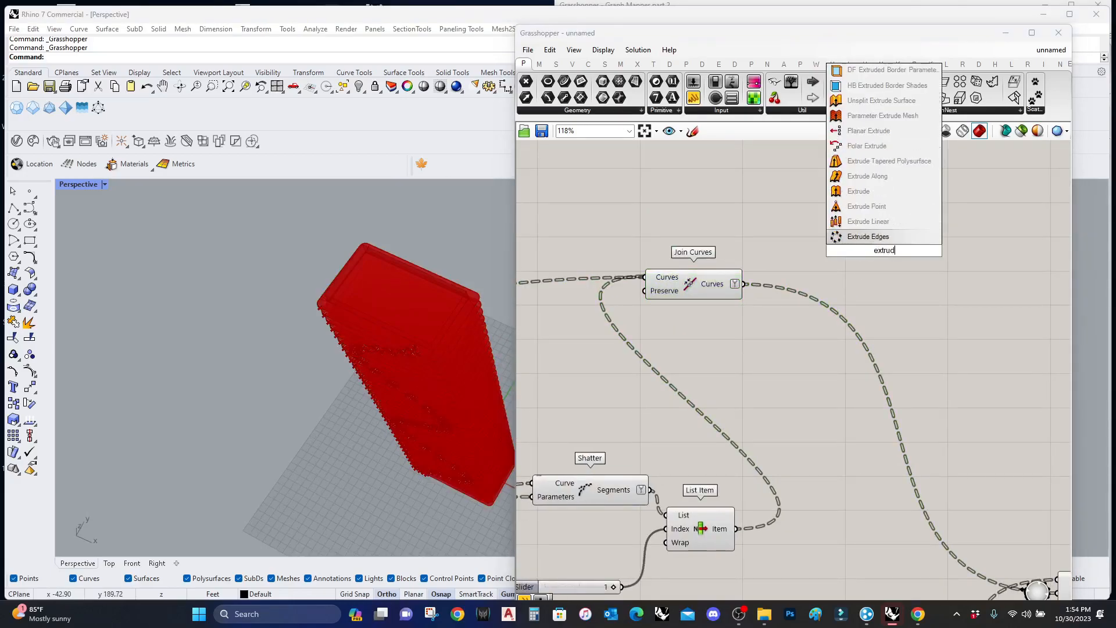
left_click(879, 232)
scroll(859, 244, "up", 1)
left_click_drag(830, 243, 960, 196)
Add a Unit Z vector beside the new Extrude and connect its Unit vector output to Direction.
double_click(817, 184)
type("unit z")
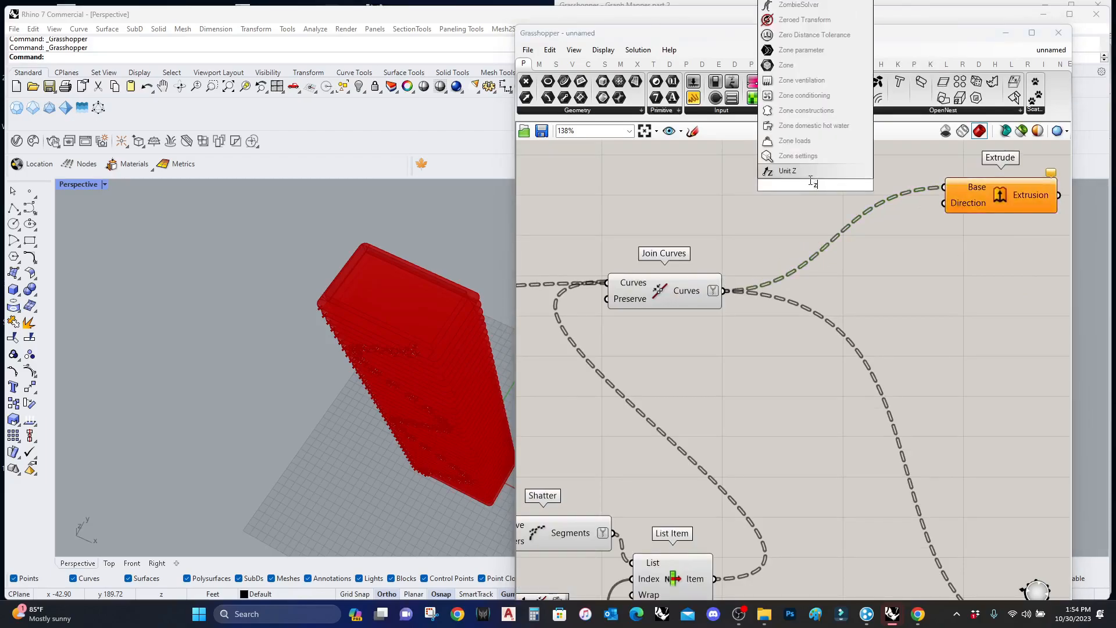
key("Return")
left_click_drag(871, 184, 944, 203)
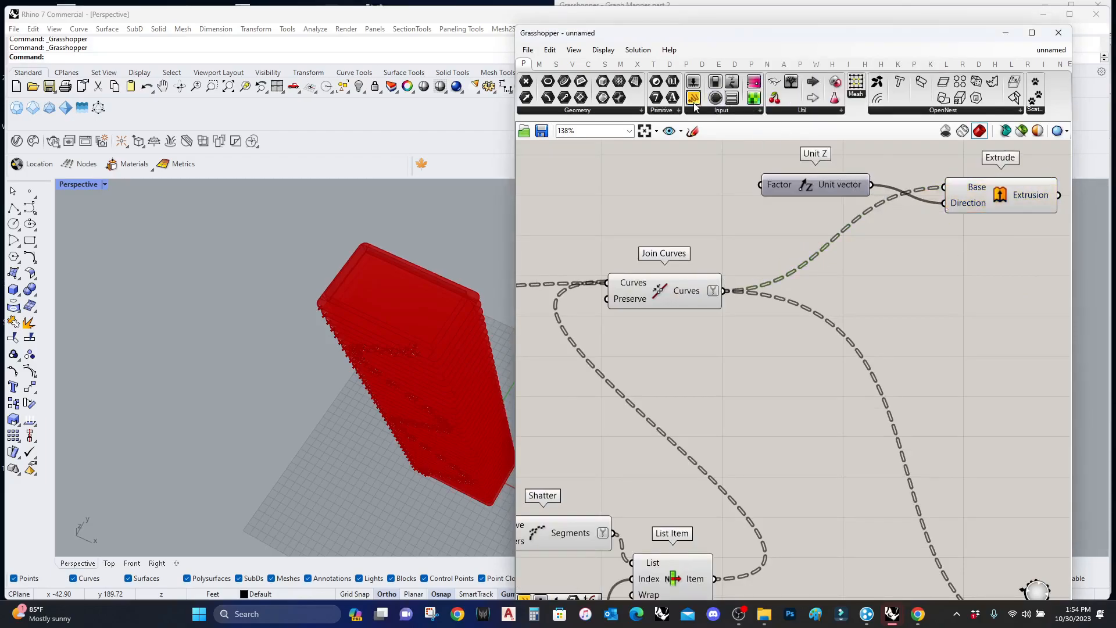
Add a panel containing 3.5 and connect it to the Factor input of the new Unit Z.
left_click_drag(684, 182, 686, 178)
double_click(686, 179)
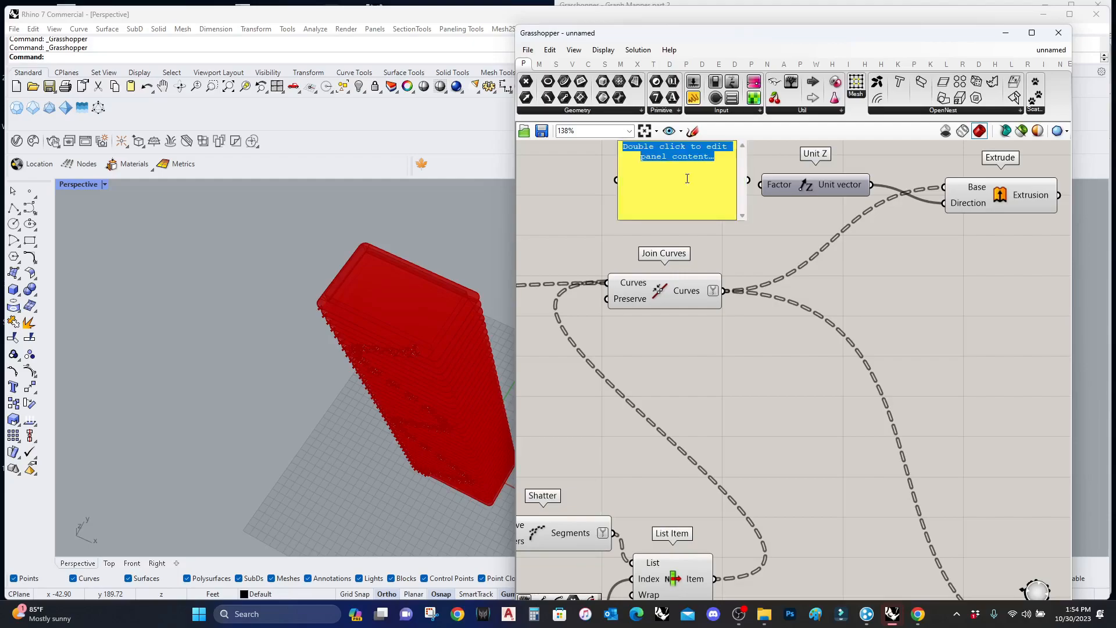
type("3.5")
left_click(780, 209)
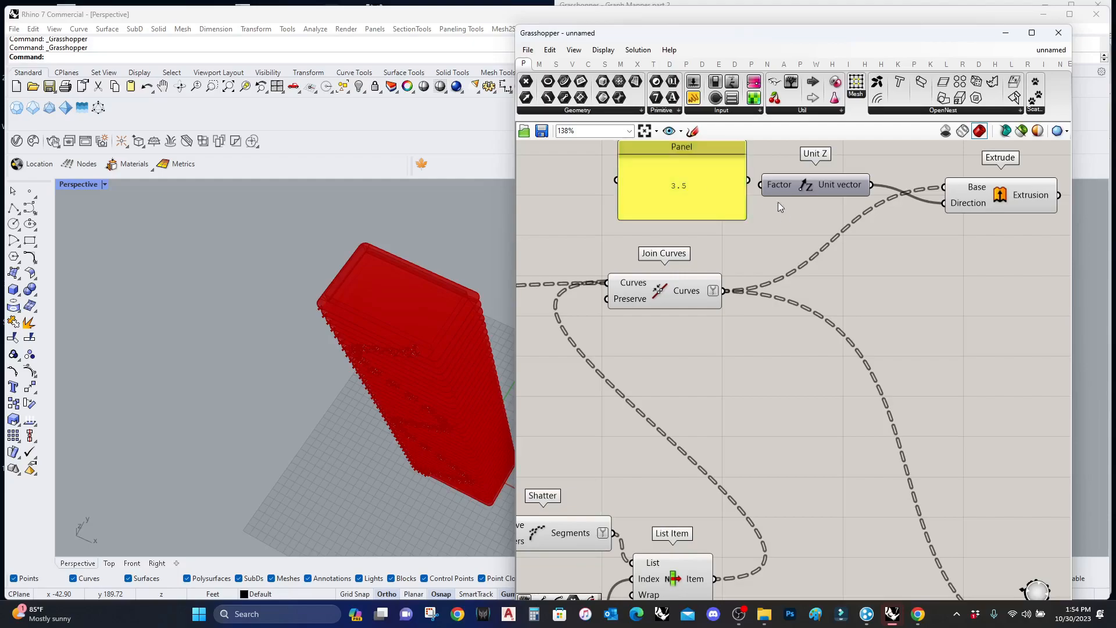
left_click_drag(750, 185, 749, 184)
Select the Join Curves Extrude and examine its geometry along the slab edges of the lower floors in the Perspective view.
right_click_drag(380, 344, 352, 349)
scroll(351, 350, "down", 5)
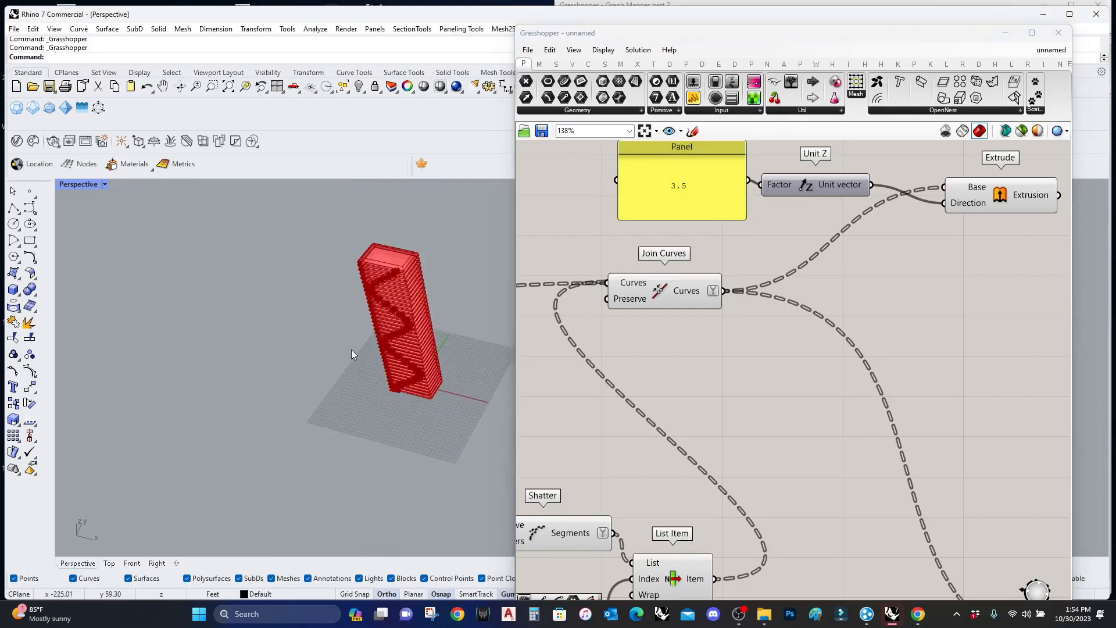
scroll(365, 259, "up", 5)
scroll(333, 266, "up", 3)
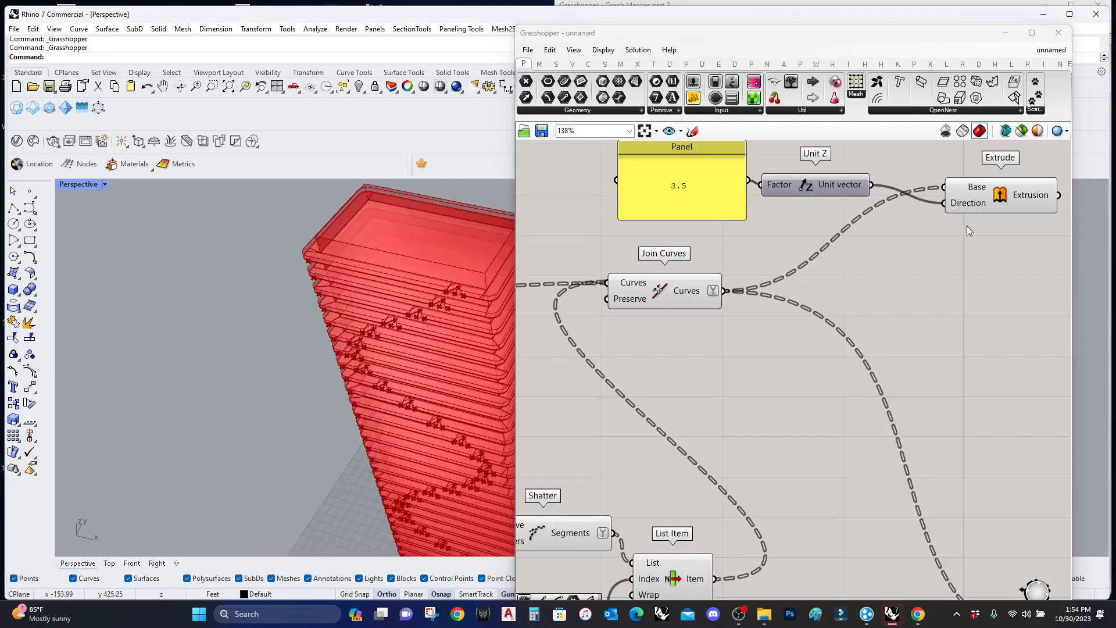
left_click(976, 197)
scroll(320, 340, "down", 3)
scroll(427, 499, "up", 10)
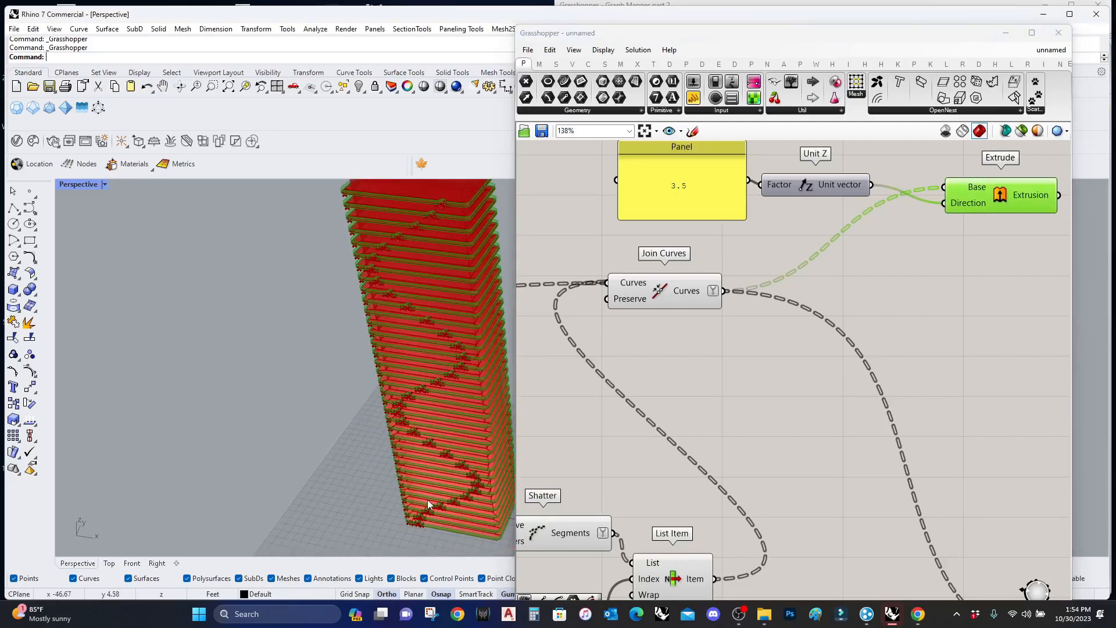
scroll(426, 478, "down", 2)
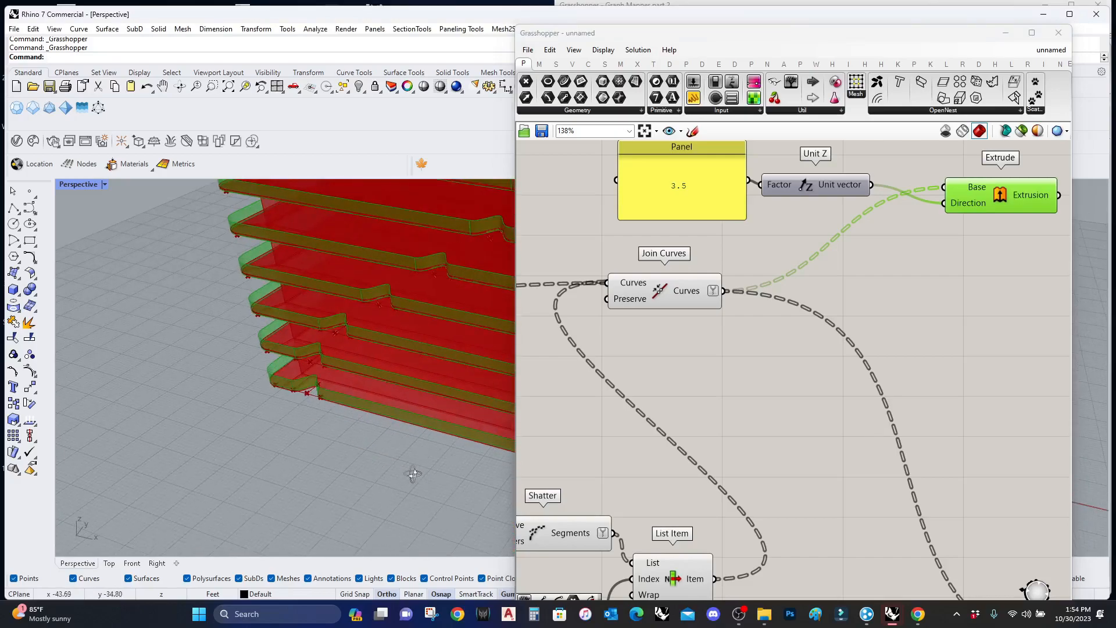
scroll(309, 427, "down", 2)
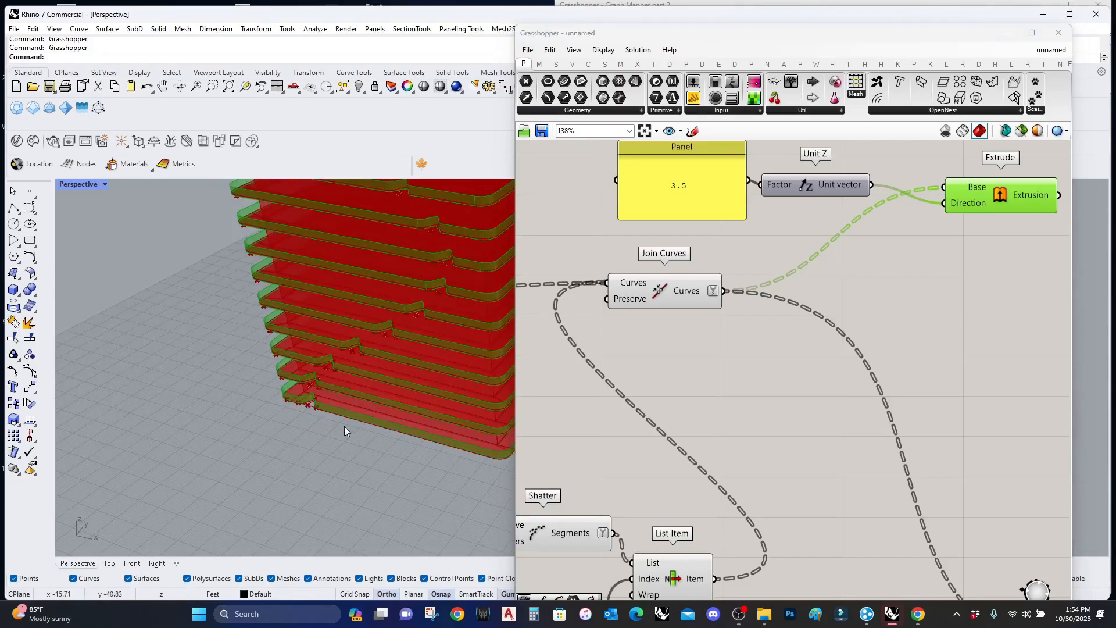
scroll(651, 484, "down", 4)
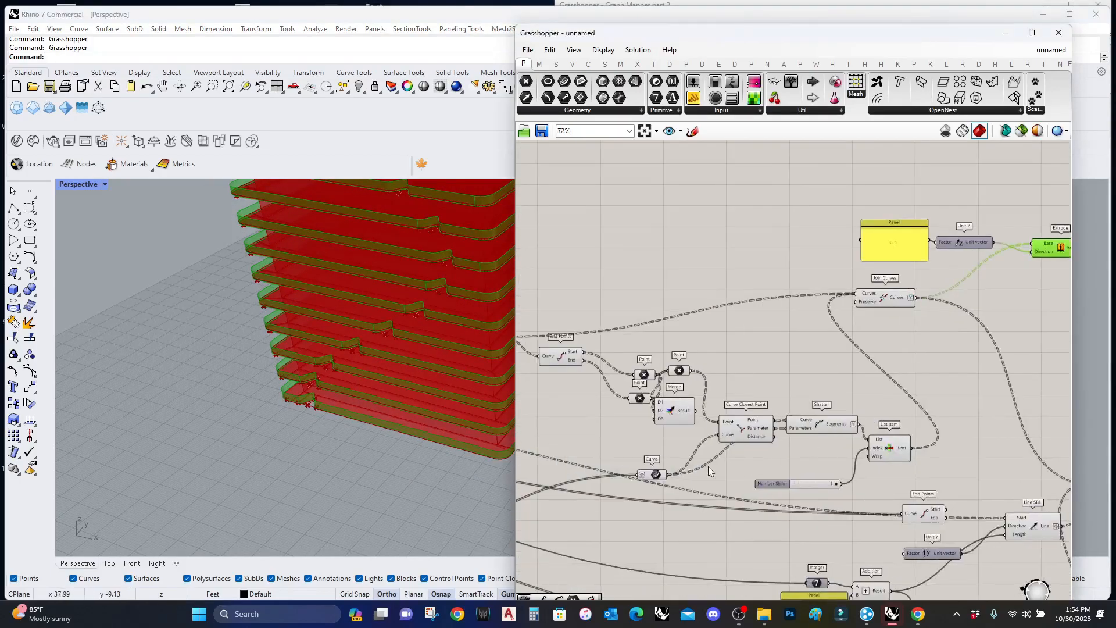
Select Sweep2 and the Offset Surface in turn and examine their slab geometry on the tower.
right_click_drag(940, 467, 902, 411)
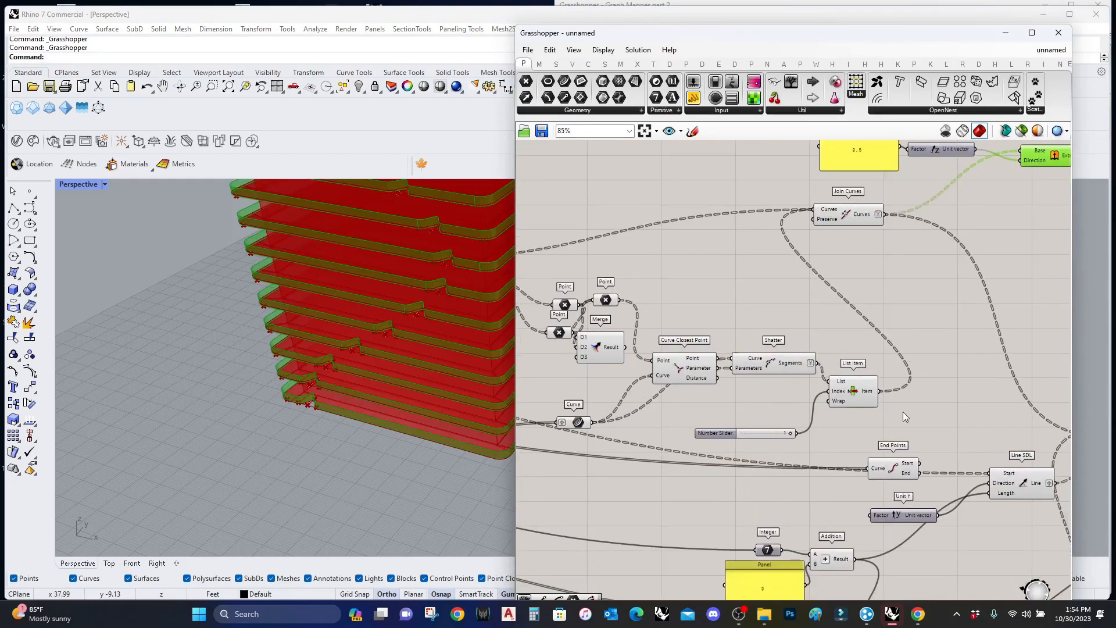
right_click_drag(962, 455, 794, 414)
scroll(794, 414, "down", 2)
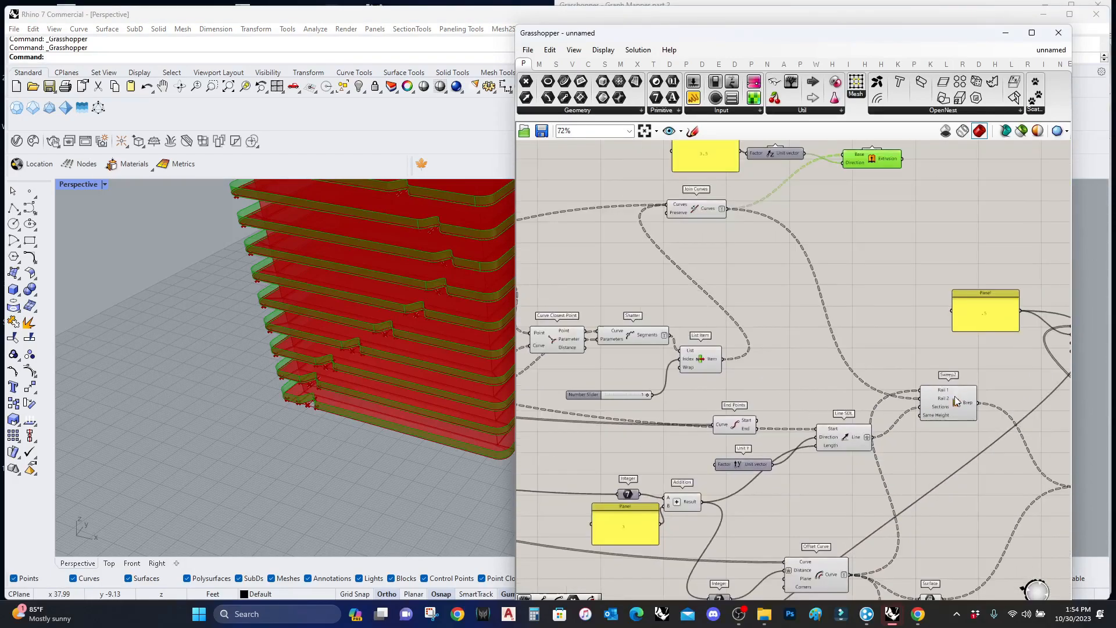
left_click(953, 407)
scroll(336, 419, "up", 5)
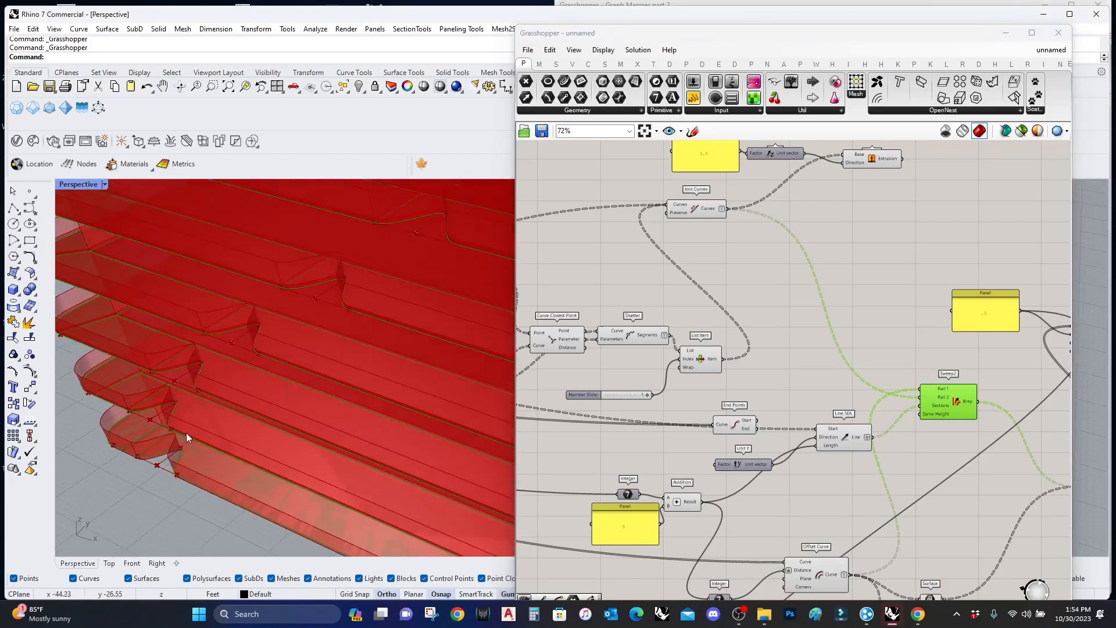
right_click_drag(186, 432, 191, 429)
right_click_drag(931, 430, 726, 425)
scroll(269, 485, "down", 8)
scroll(283, 405, "up", 3)
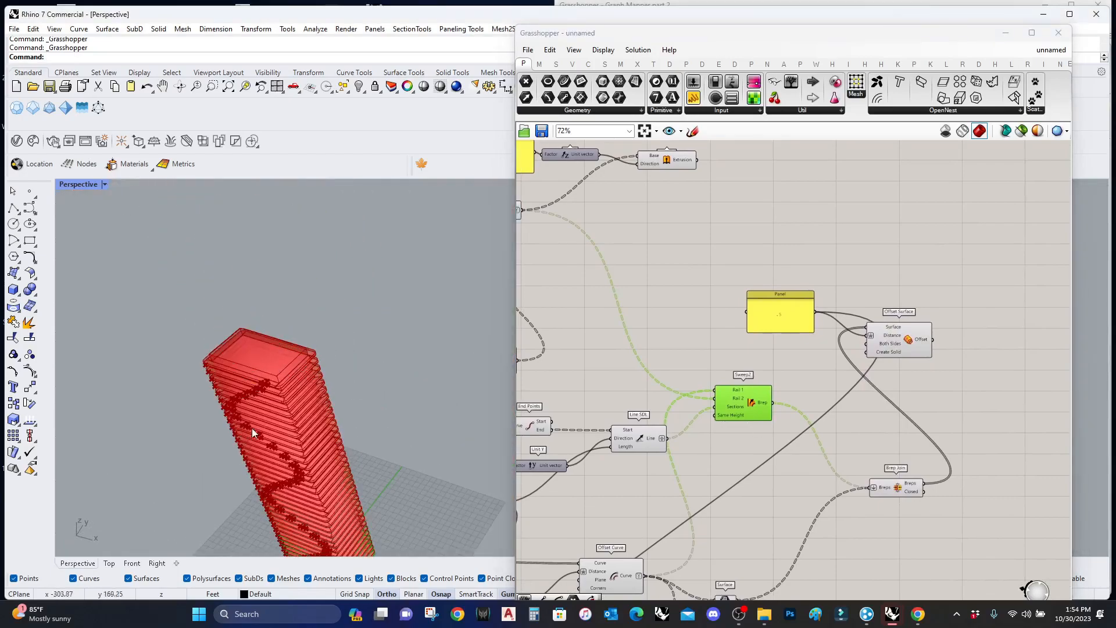
right_click_drag(849, 497, 858, 459)
left_click(915, 307)
scroll(220, 358, "up", 2)
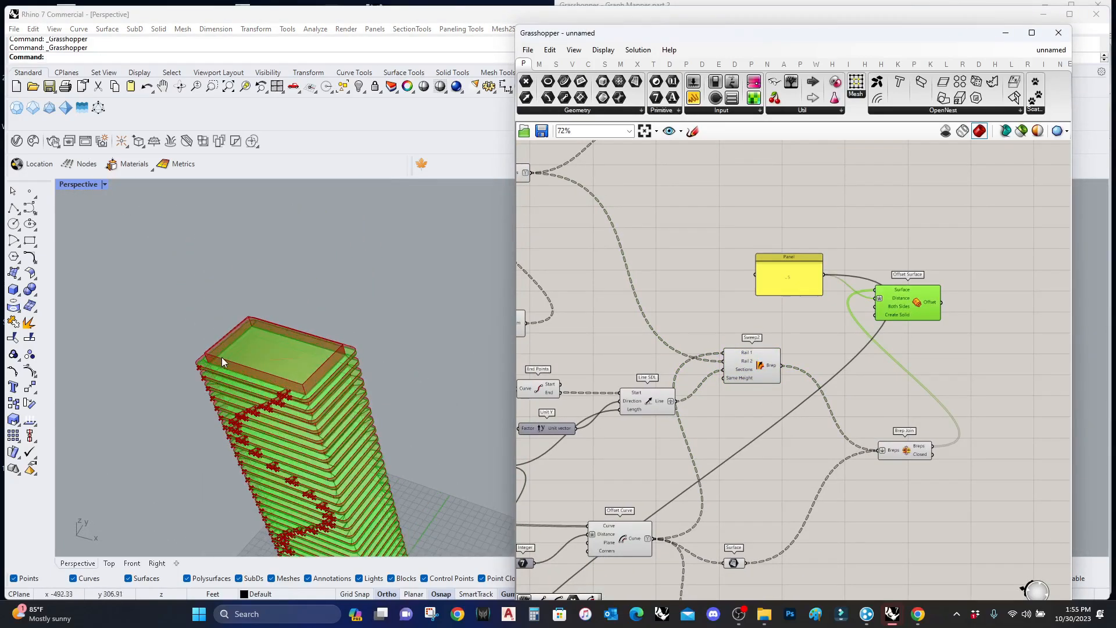
right_click_drag(341, 459, 344, 423)
left_click(1005, 343)
Add a Custom Preview component and connect the Offset Surface's Offset output to its Geometry input.
right_click_drag(1005, 343, 888, 336)
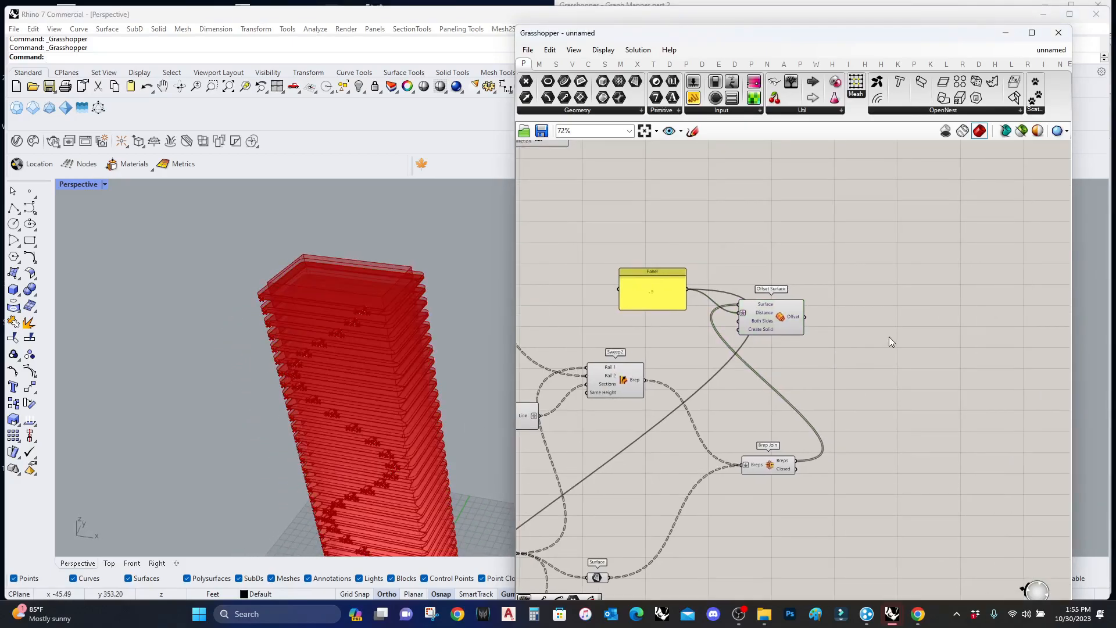
double_click(888, 336)
type("ol")
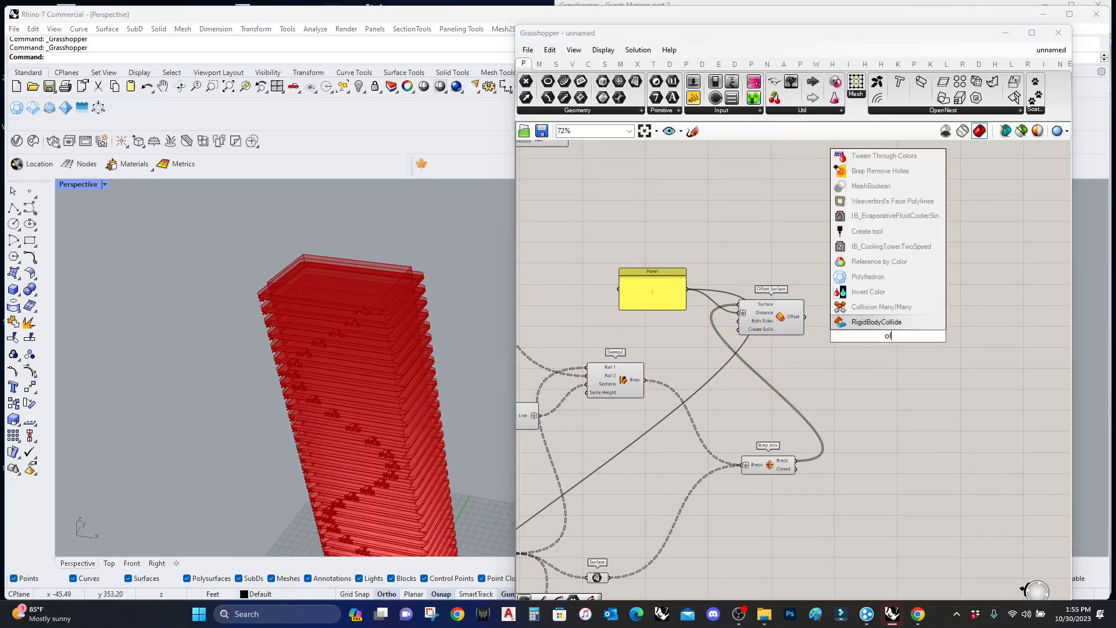
key("BackSpace")
key("BackSpace")
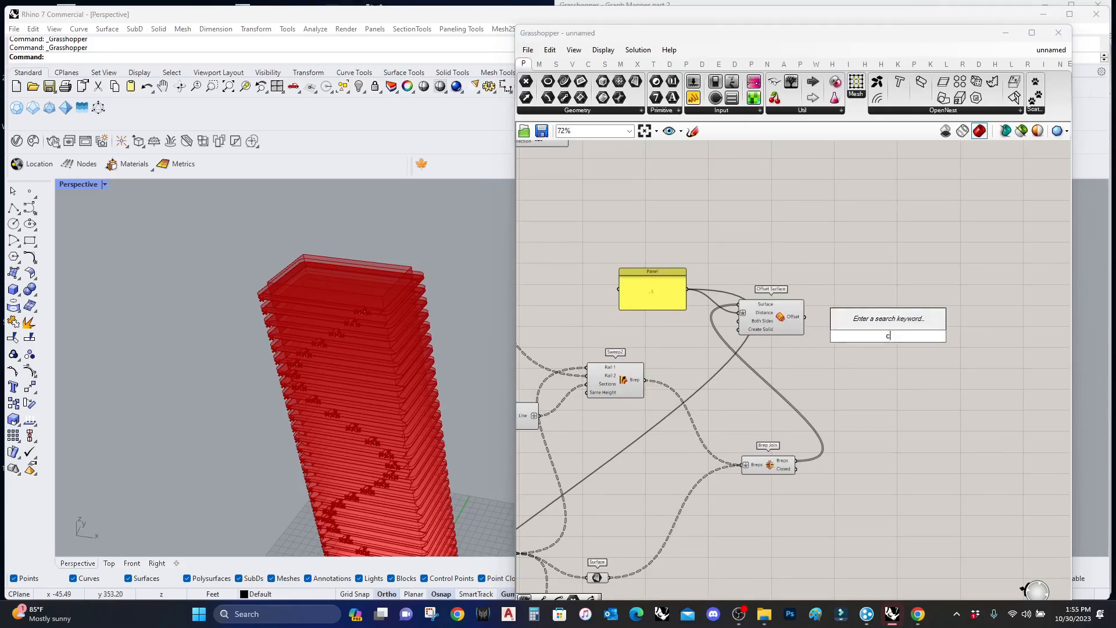
type("custo")
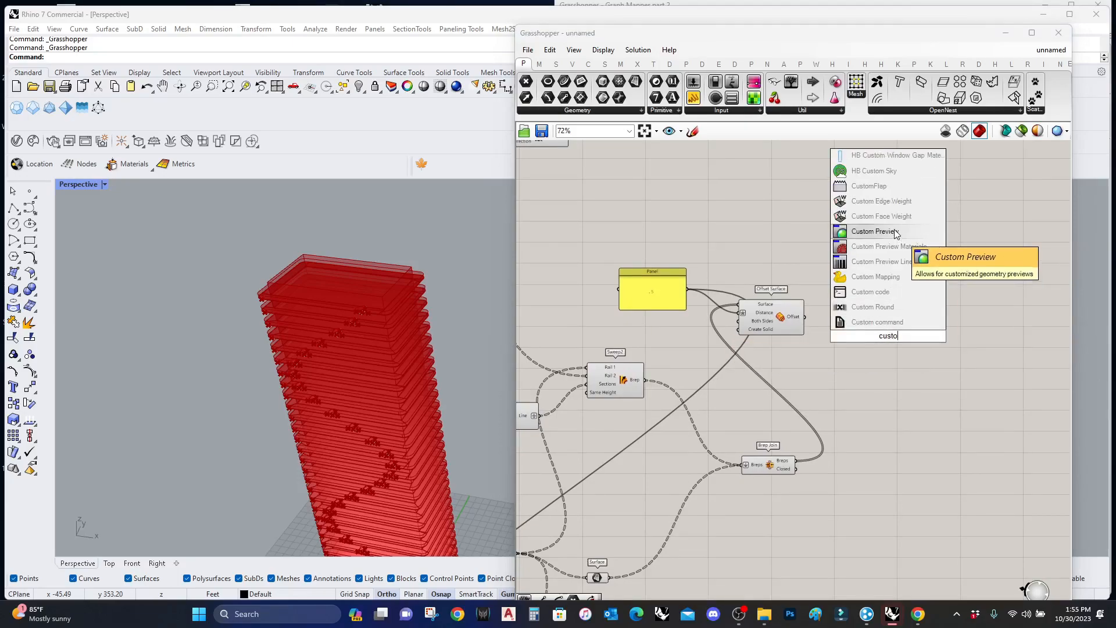
left_click(895, 232)
left_click_drag(804, 316, 912, 329)
scroll(911, 329, "up", 2)
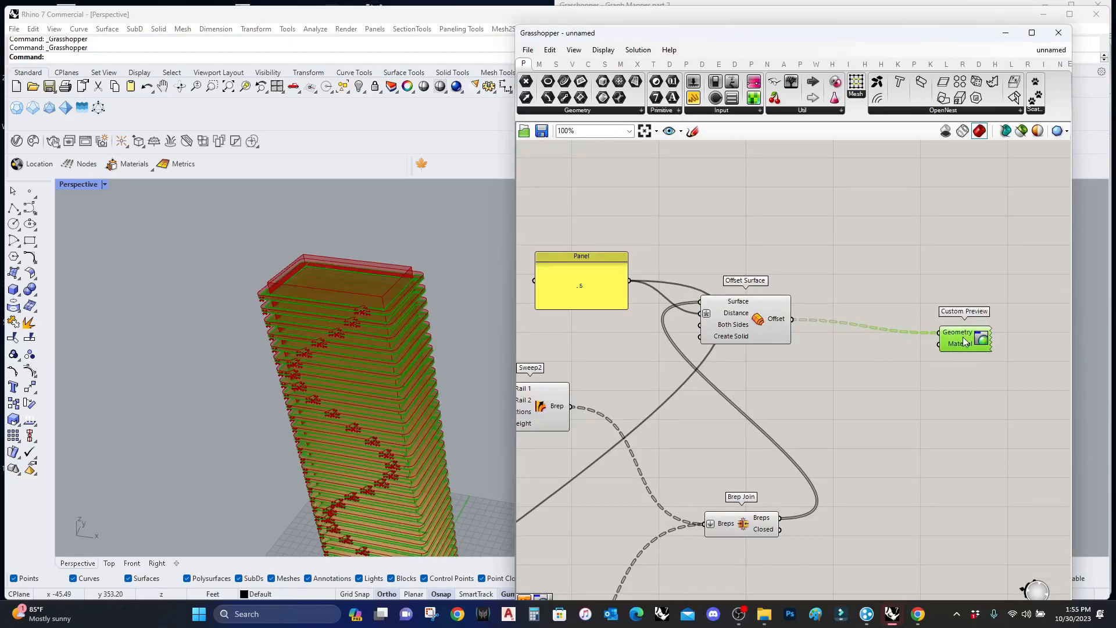
double_click(890, 374)
type("swat")
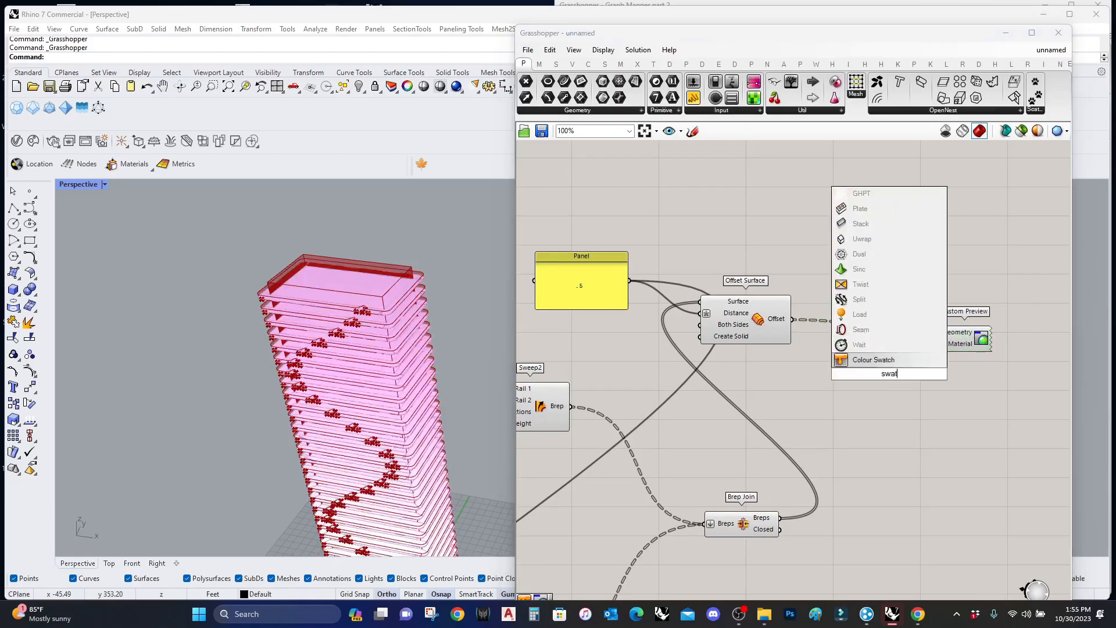
left_click(859, 346)
left_click(913, 371)
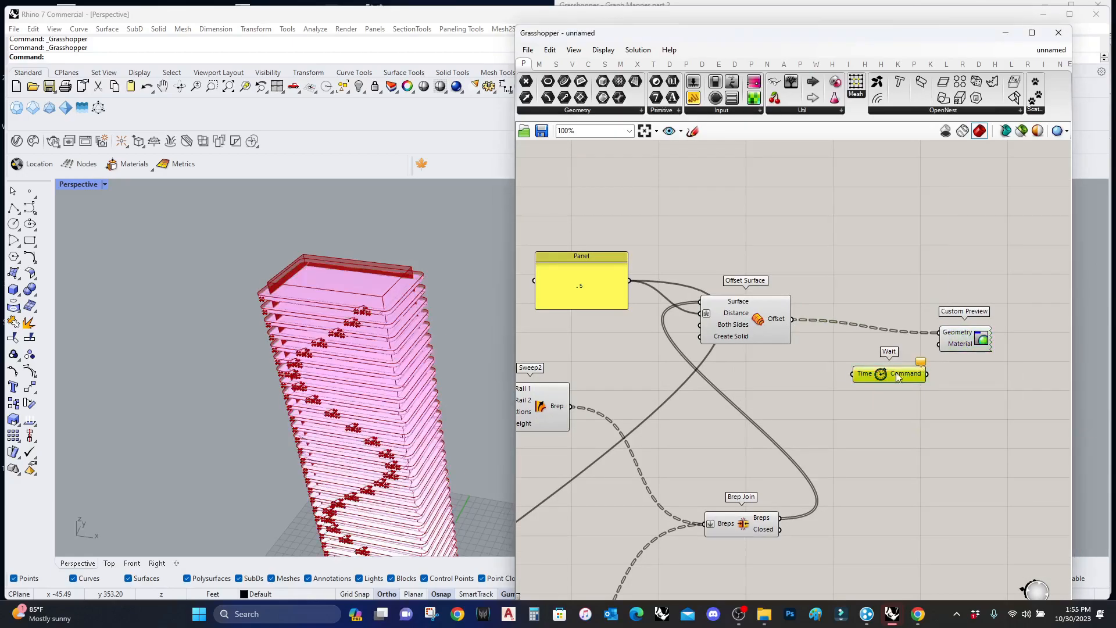
Add a Colour Swatch and connect it to the Material input of the Offset Surface's Custom Preview.
double_click(877, 390)
type("swatc")
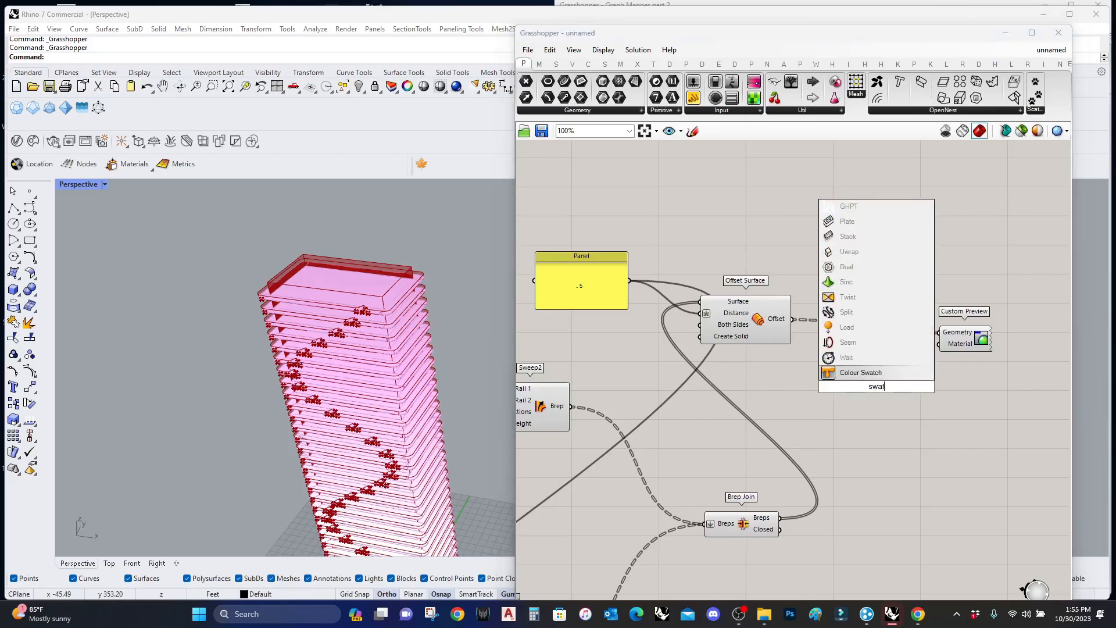
left_click(861, 373)
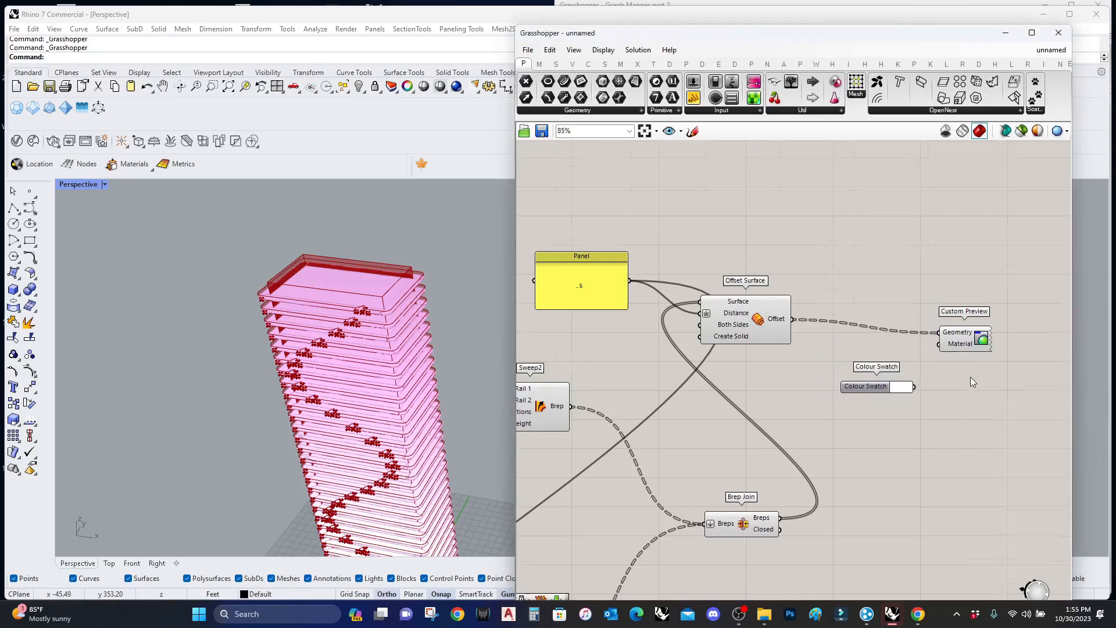
scroll(971, 376, "down", 3)
left_click_drag(938, 383, 953, 356)
Duplicate the Custom Preview with its Colour Swatch and feed the copy's Geometry input from the upper Extrude's Extrusion output.
left_click_drag(978, 404, 917, 350)
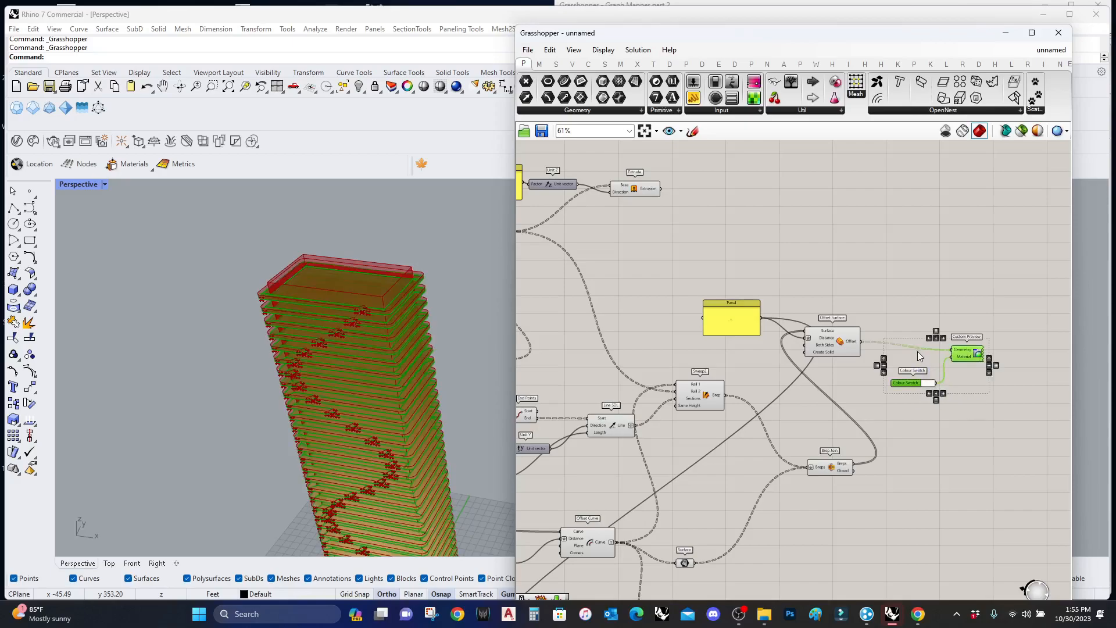
right_click_drag(917, 351, 891, 429)
left_click_drag(944, 431, 670, 271, "alt")
scroll(885, 265, "up", 3)
scroll(894, 267, "down", 3)
scroll(859, 276, "up", 5)
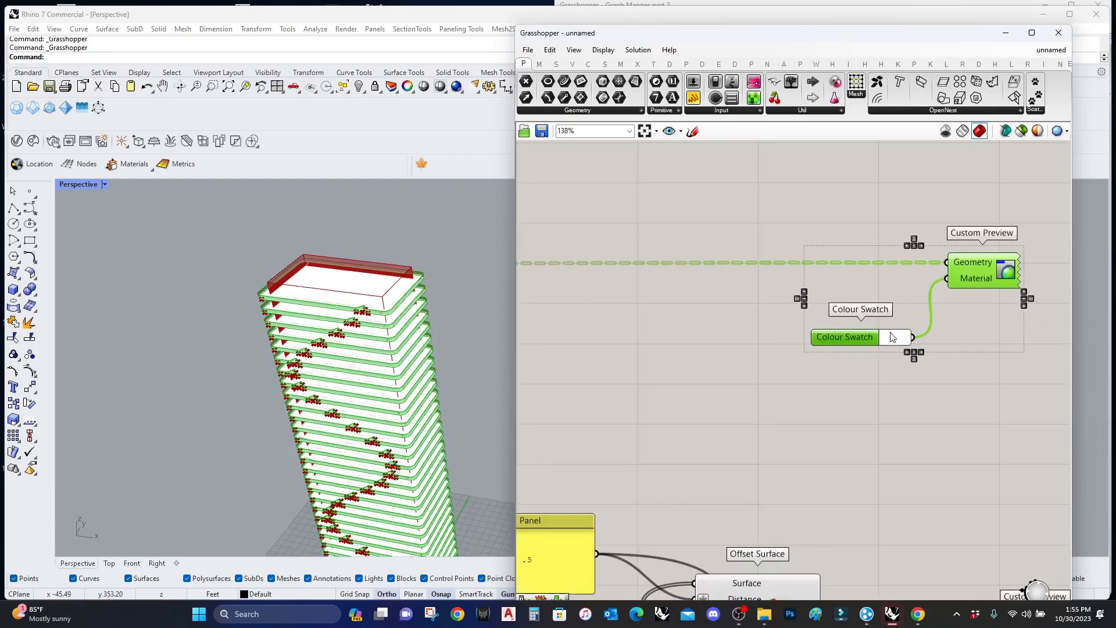
Set the copied Colour Swatch to teal with hue 164°, saturation 66 and value 72.
left_click(893, 337)
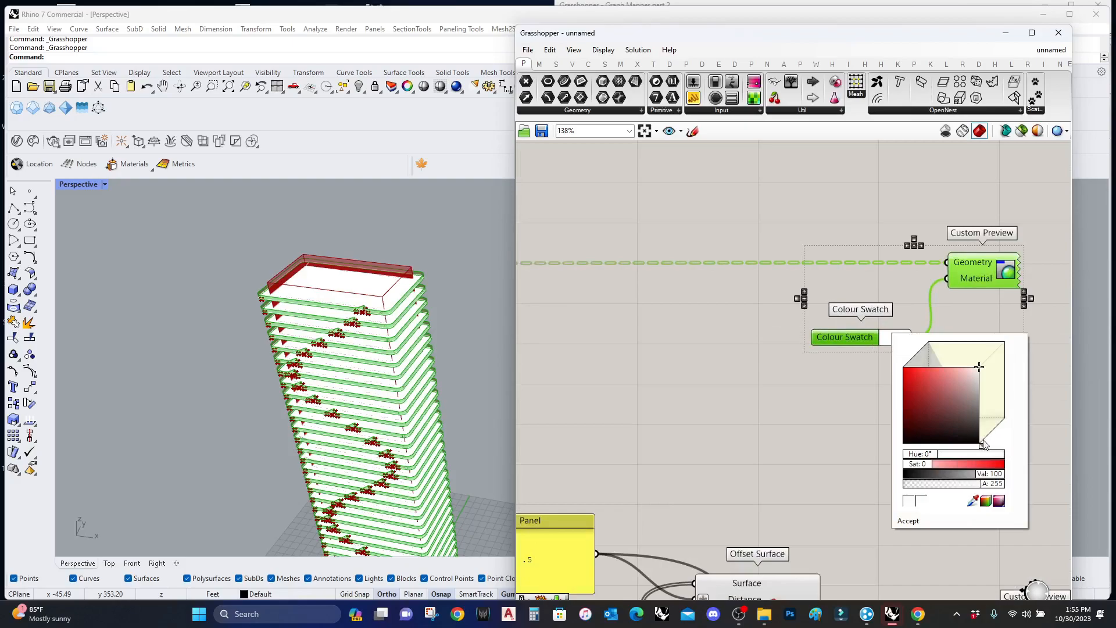
left_click_drag(980, 445, 993, 435)
left_click_drag(956, 408, 938, 379)
left_click(906, 522)
Duplicate the teal Colour Swatch and Custom Preview and feed the copy's Geometry input from the lower Extrude's Extrusion output.
scroll(863, 448, "down", 3)
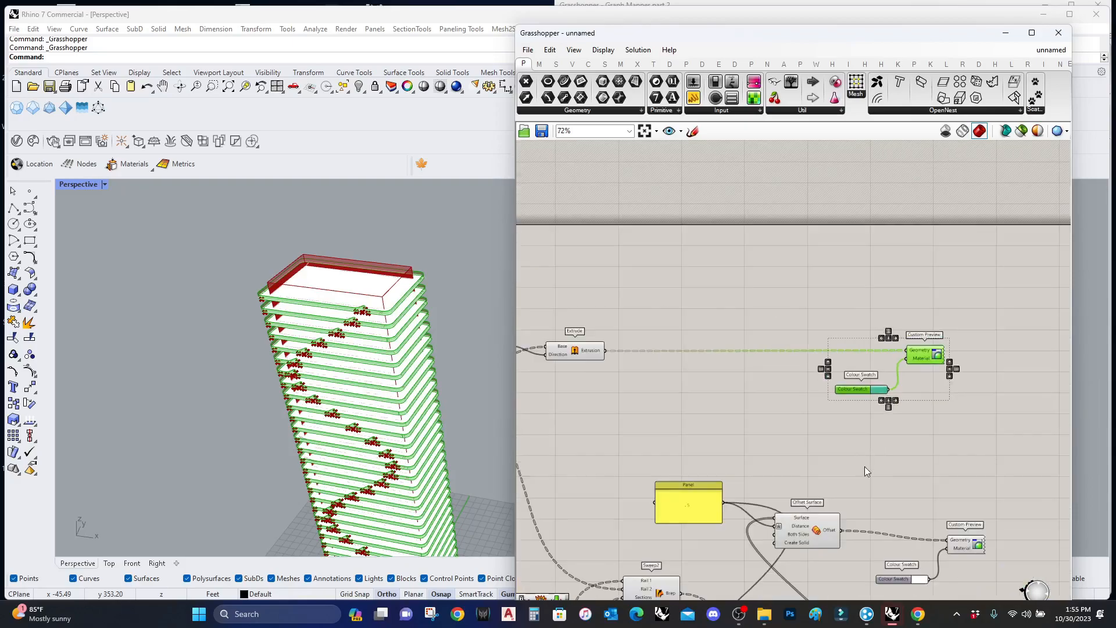
left_click(863, 451)
right_click_drag(953, 455, 922, 403)
left_click(923, 402)
left_click_drag(924, 402, 821, 264)
left_click_drag(888, 304, 744, 465)
scroll(895, 323, "down", 3)
scroll(912, 338, "up", 3)
scroll(929, 373, "down", 5)
scroll(857, 492, "up", 5)
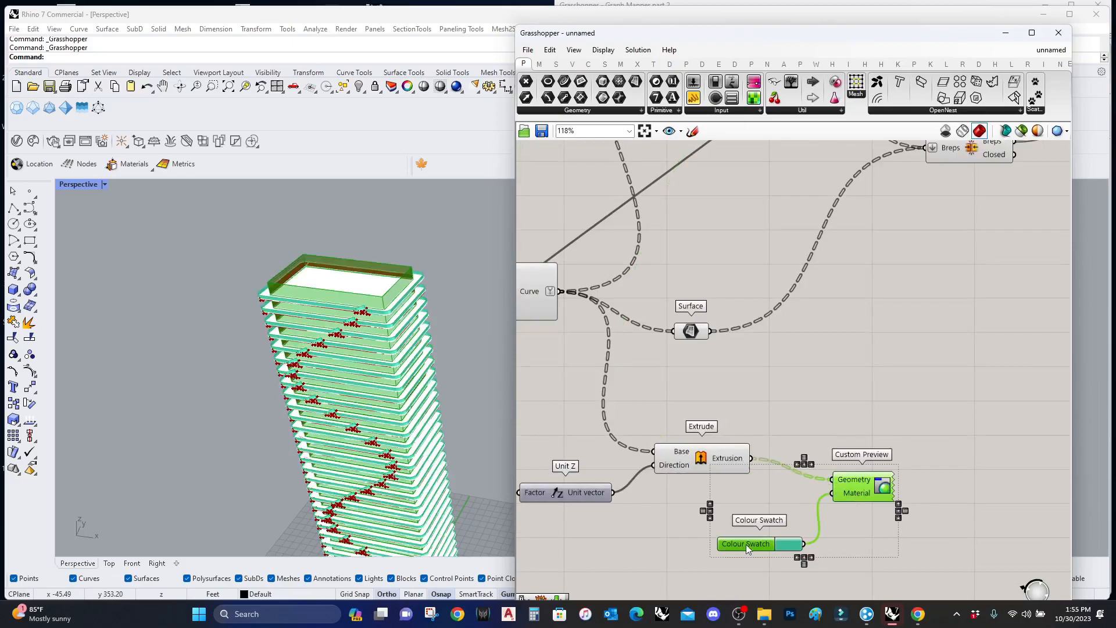
Set the lower Extrude's Colour Swatch to violet with hue 254°, saturation 78 and value 84.
left_click(789, 543)
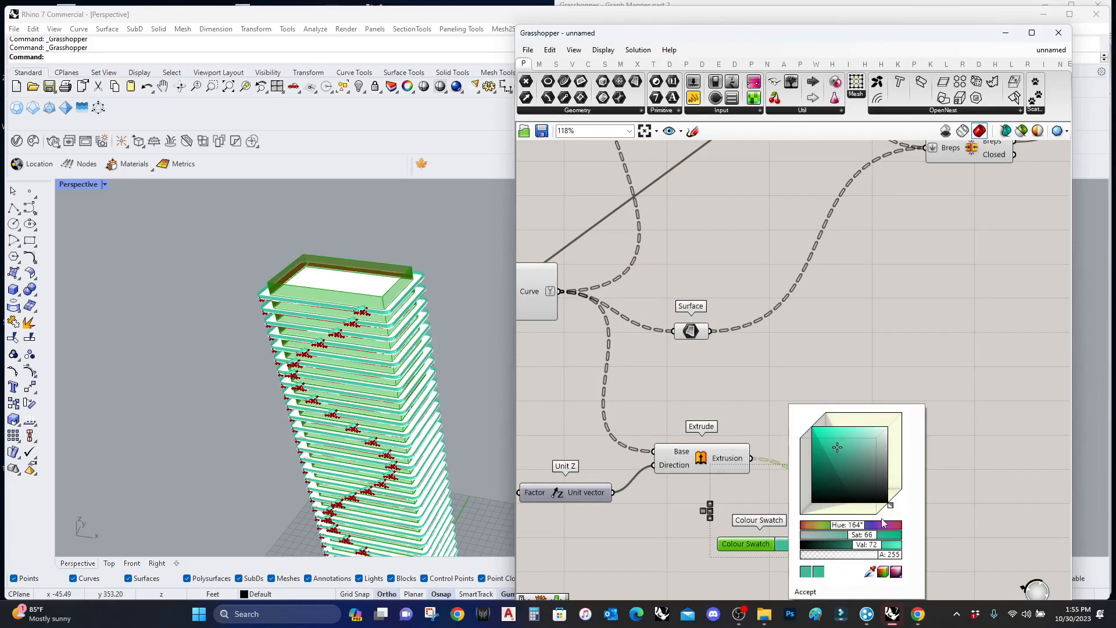
left_click_drag(887, 506, 895, 498)
left_click_drag(851, 441, 835, 432)
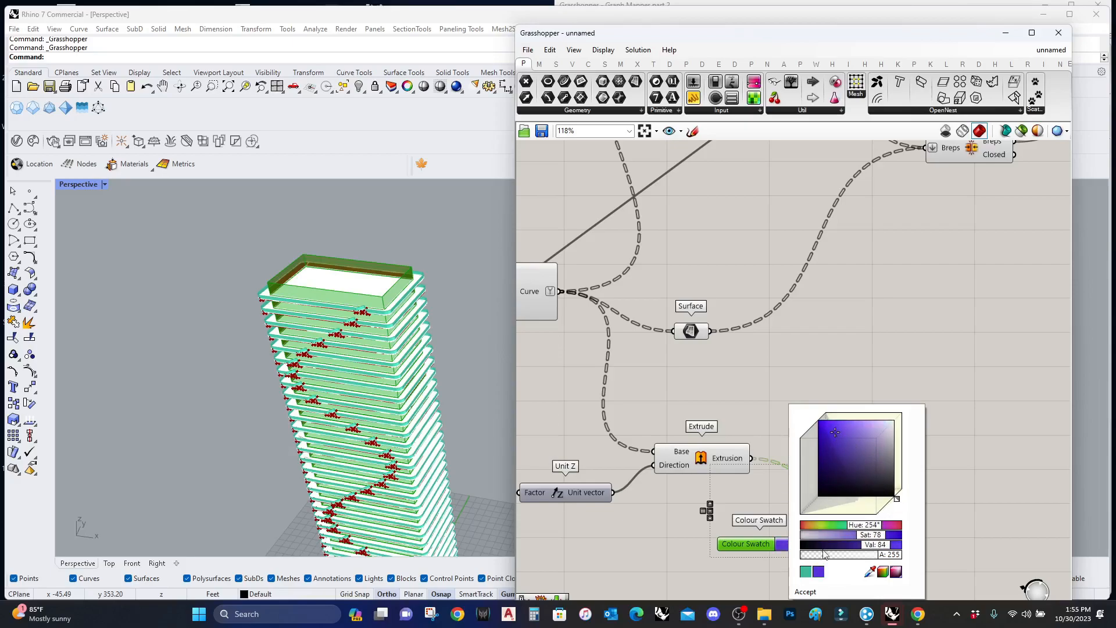
left_click(805, 592)
Move the violet Colour Swatch and its Custom Preview farther away from the lower Extrude to free canvas space.
scroll(957, 423, "down", 2)
left_click_drag(922, 490, 803, 417)
left_click_drag(875, 452, 951, 401)
scroll(878, 426, "down", 7)
scroll(942, 432, "up", 4)
Add a List Item beside the lower Extrude and connect the Extrusion output to its List input.
left_click(881, 459)
scroll(758, 429, "up", 4)
scroll(766, 411, "up", 3)
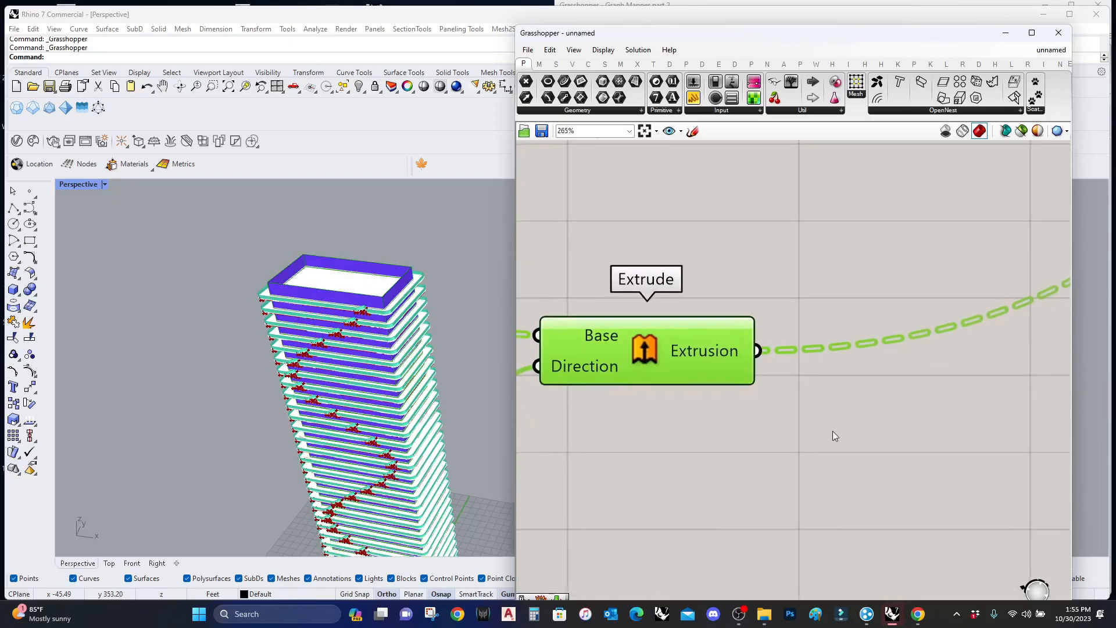
double_click(833, 430)
type("list ie")
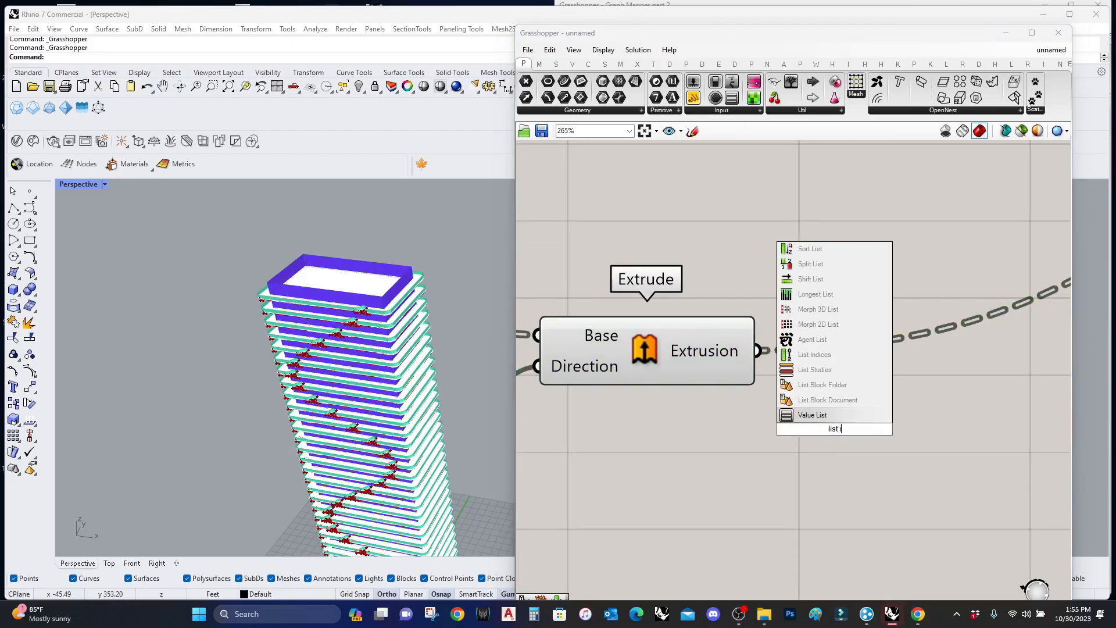
key("BackSpace")
key("BackSpace")
key("BackSpace")
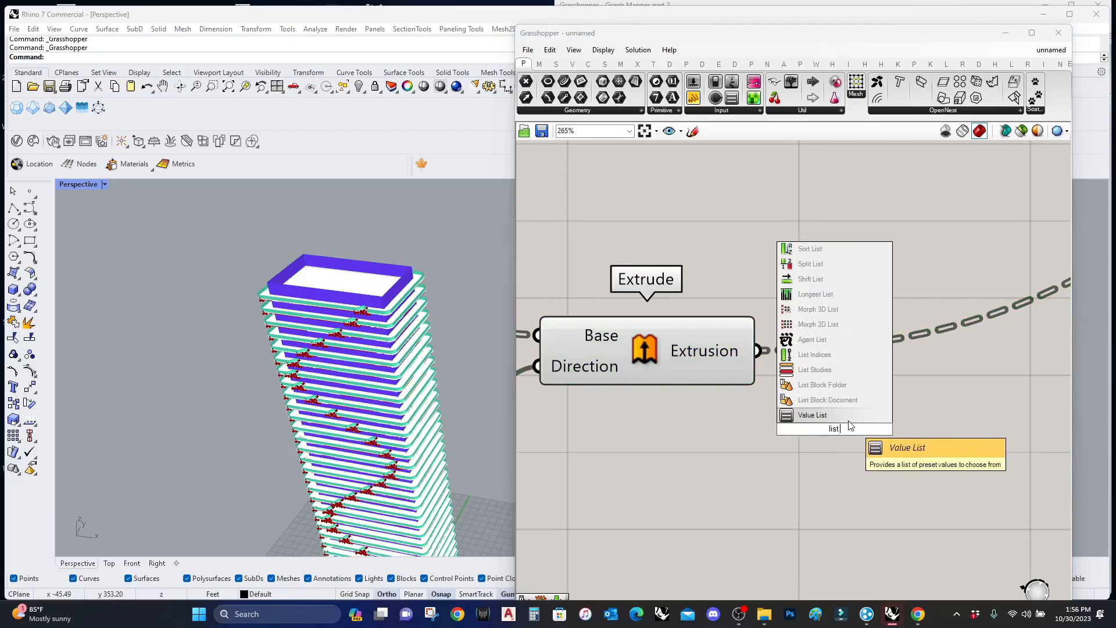
type("item")
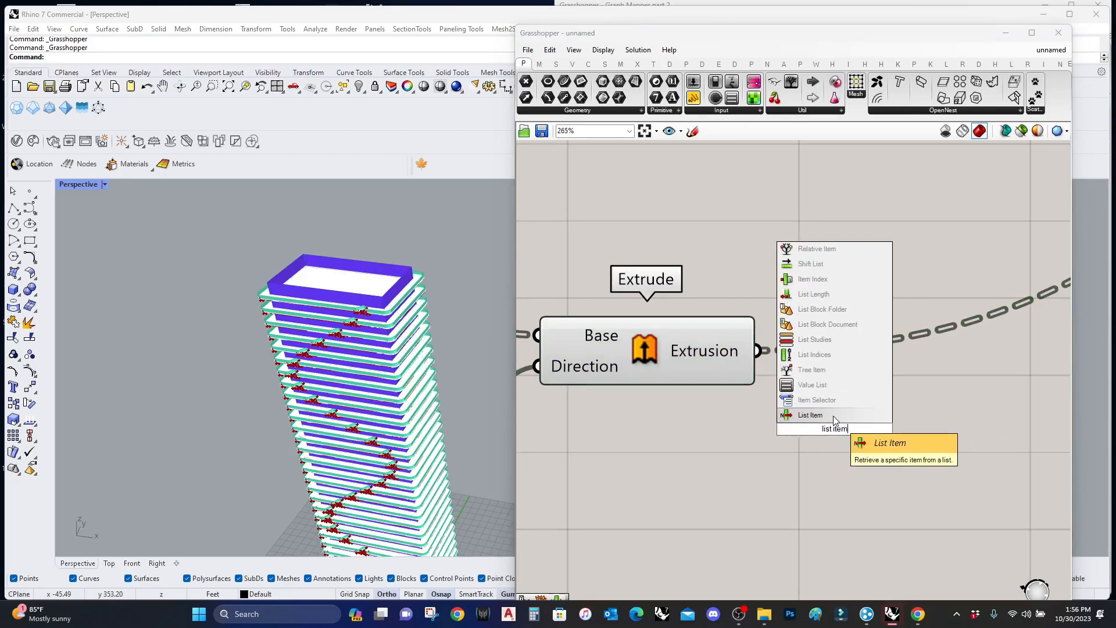
left_click(833, 416)
left_click_drag(766, 360, 781, 388)
left_click_drag(827, 421, 954, 418)
right_click_drag(876, 491, 861, 480)
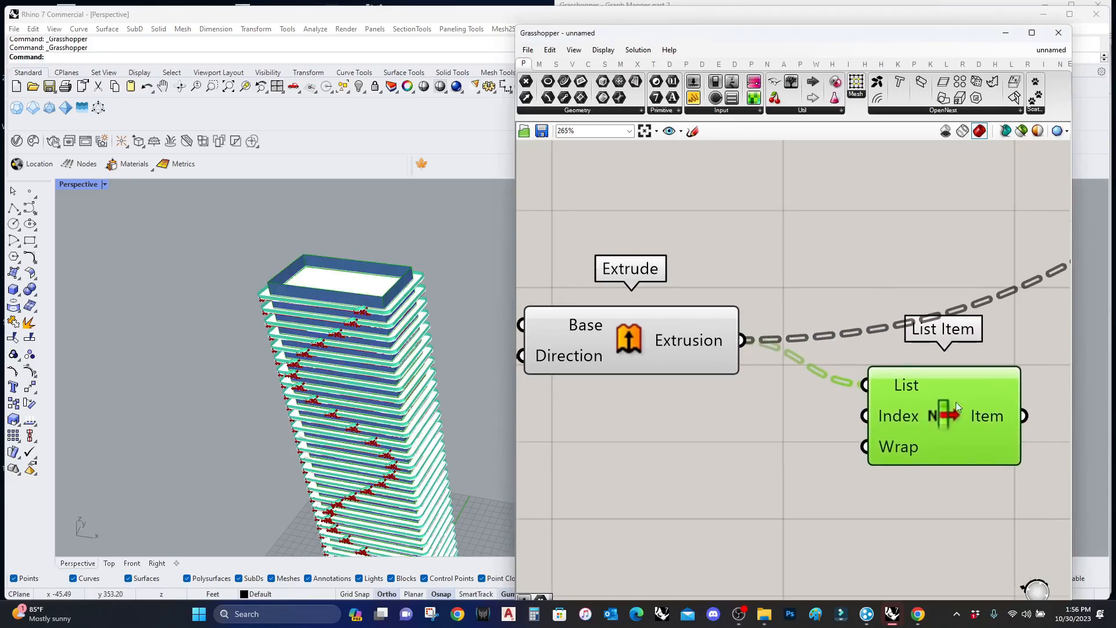
Apply Flatten and Reverse to the List input of the List Item.
right_click(896, 386)
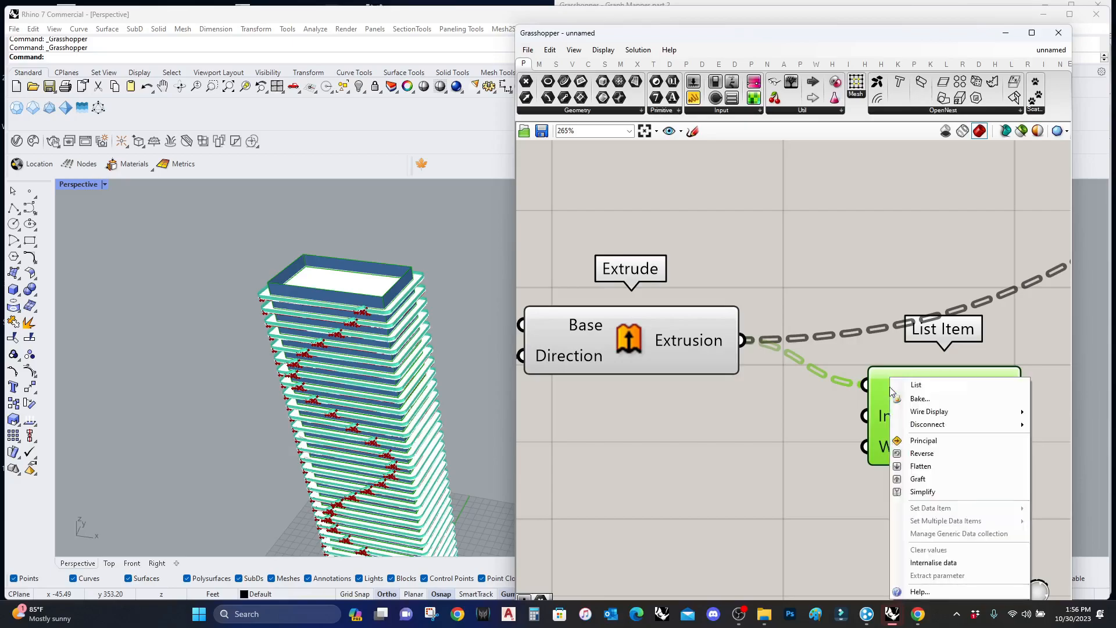
left_click(960, 466)
scroll(264, 354, "down", 10)
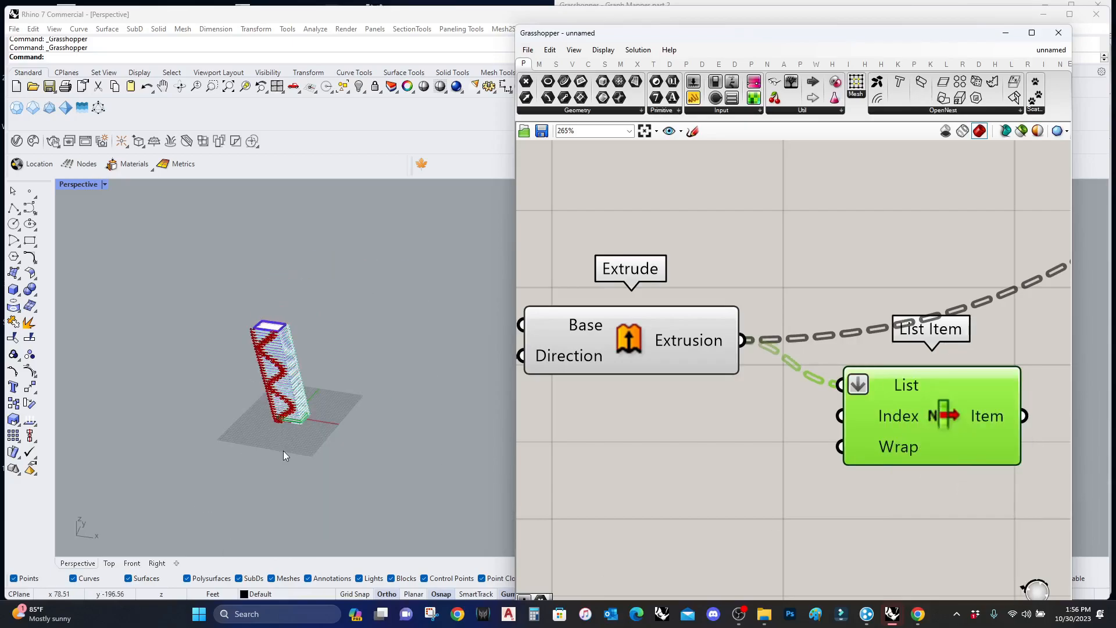
scroll(283, 451, "up", 7)
right_click(877, 391)
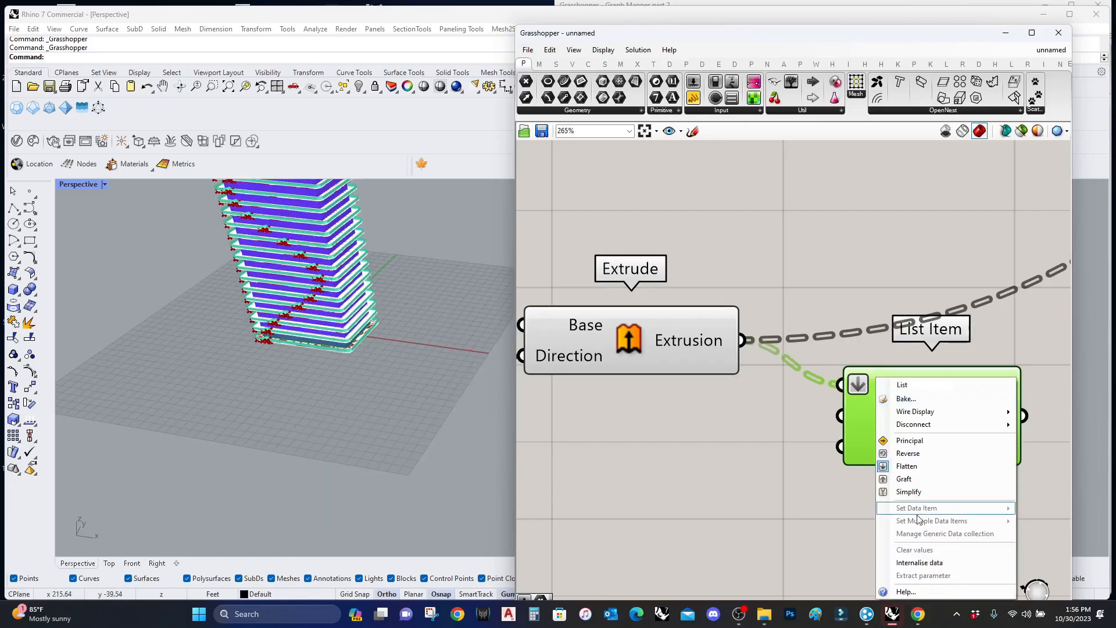
left_click(925, 464)
Examine in the Perspective view which extrusion of the tower the List Item picks.
scroll(494, 407, "down", 6)
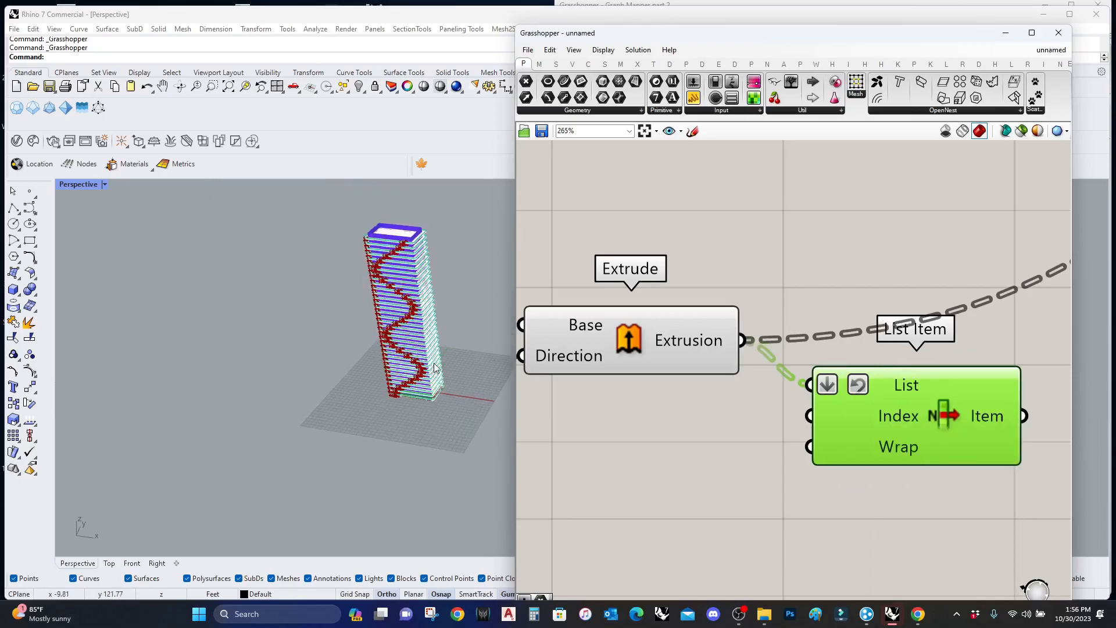
right_click_drag(416, 224, 410, 278)
scroll(407, 276, "up", 6)
left_click(923, 409)
right_click_drag(464, 469, 460, 408)
scroll(448, 452, "up", 8)
left_click(821, 479)
left_click(904, 420)
scroll(370, 489, "down", 10)
Flatten the Extrusion output of the lower Extrude and select the List Item to check its pick.
mouse_move(690, 344)
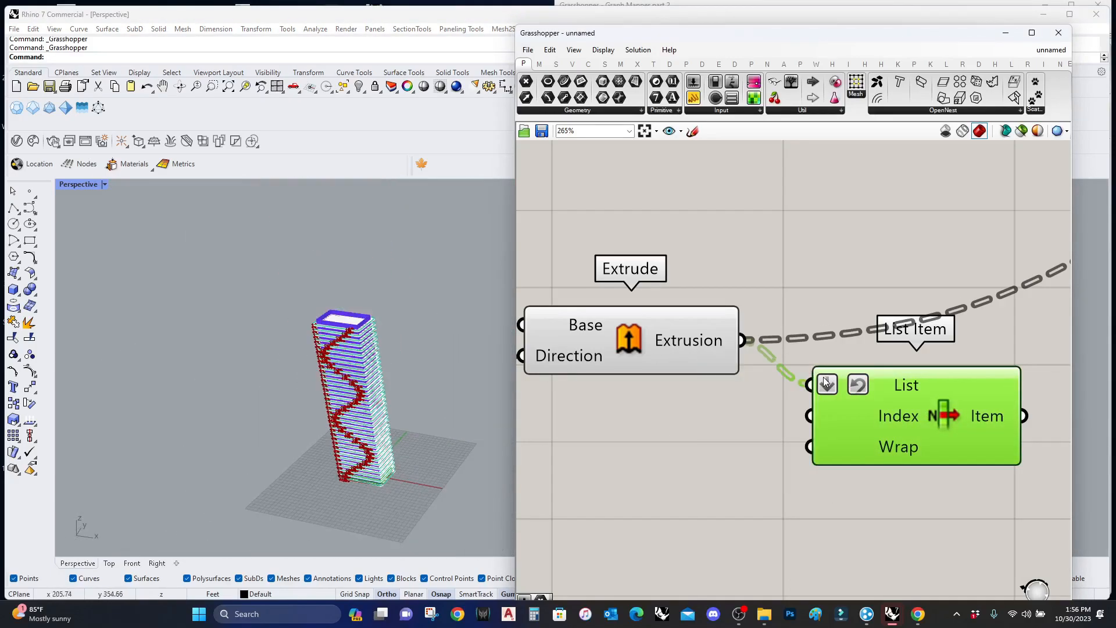
right_click(722, 341)
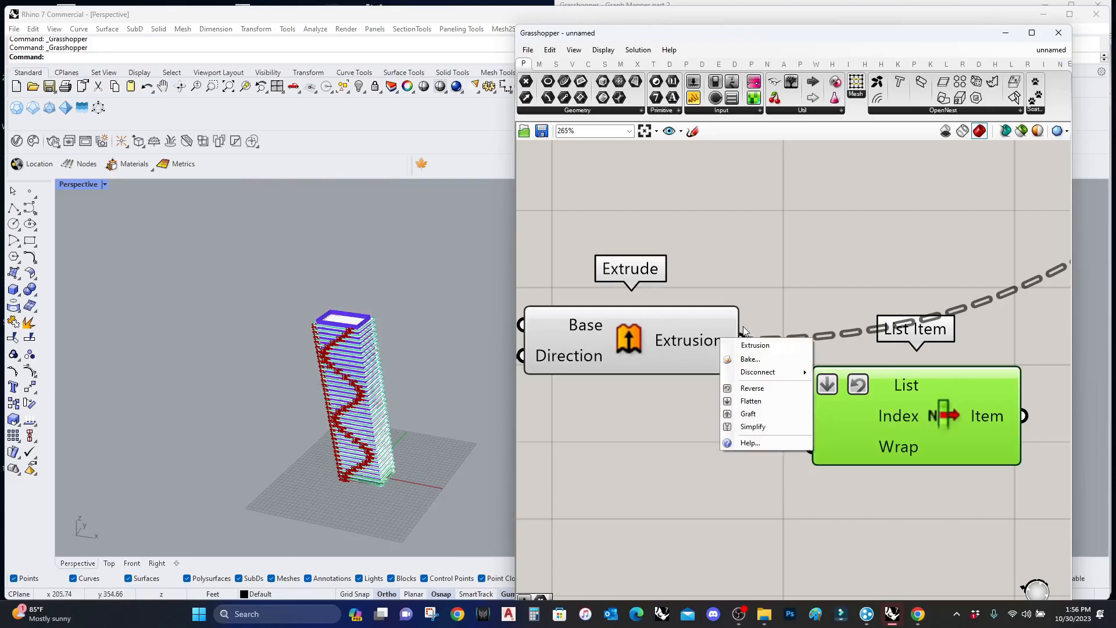
left_click(751, 400)
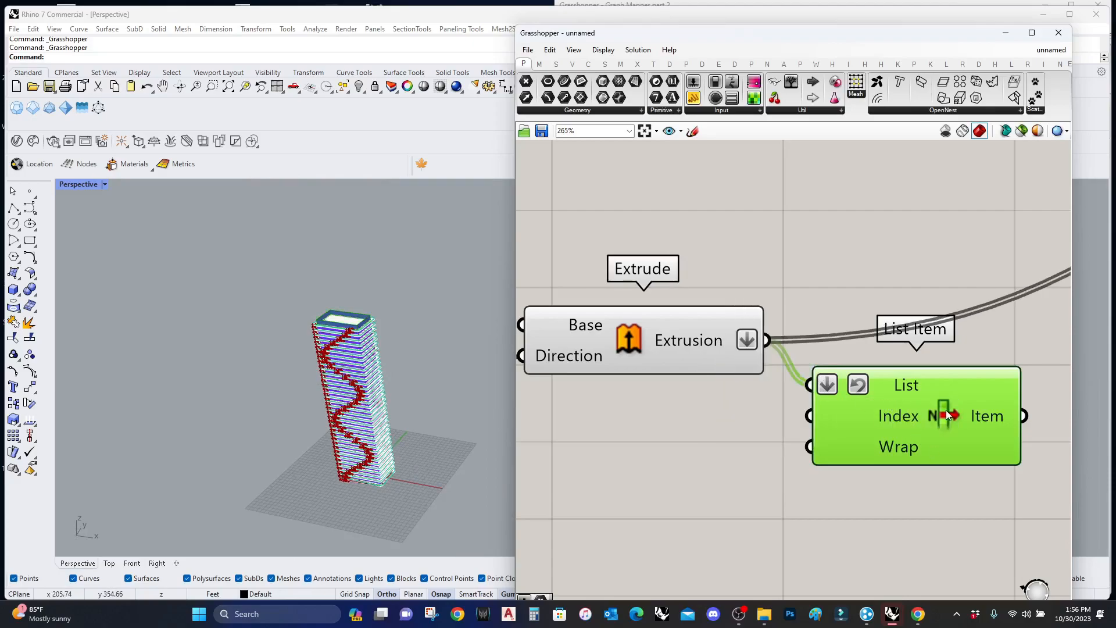
left_click(928, 522)
left_click(944, 437)
Add a Cap Holes component and connect the List Item's Item output to its Brep input.
right_click_drag(965, 469, 787, 462)
left_click(919, 414)
double_click(919, 413)
type("cap")
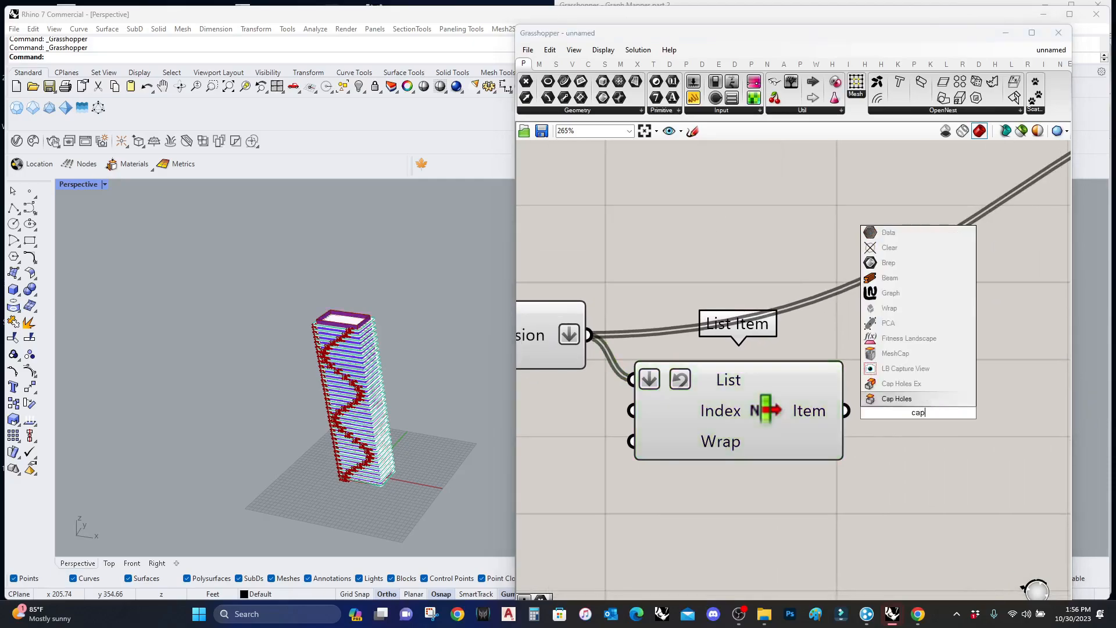
key("Return")
left_click_drag(885, 409, 900, 401)
left_click_drag(909, 411, 925, 403)
right_click_drag(1023, 456, 909, 459)
left_click(909, 459)
Move Cap Holes away from the List Item and connect the Item output to the violet Custom Preview's Geometry input.
right_click_drag(957, 430, 786, 458)
scroll(845, 436, "down", 3)
scroll(854, 436, "up", 1)
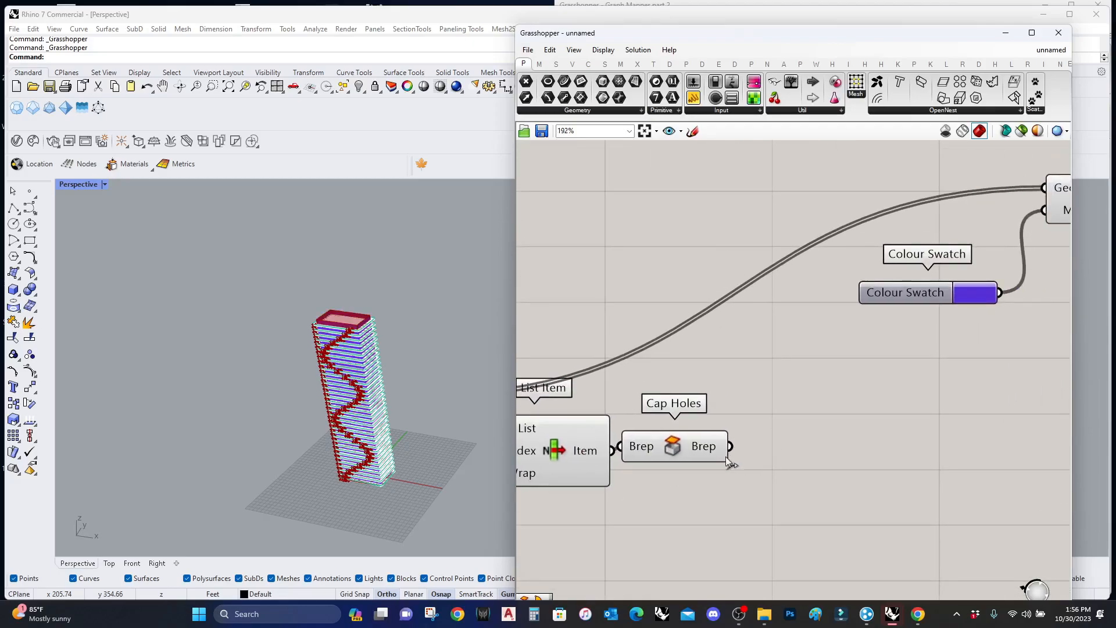
left_click_drag(708, 445, 752, 475)
left_click_drag(611, 451, 1044, 188)
Add a Deconstruct Brep component and connect the Brep output of Cap Holes to it.
right_click_drag(835, 451, 773, 399)
scroll(775, 438, "up", 2)
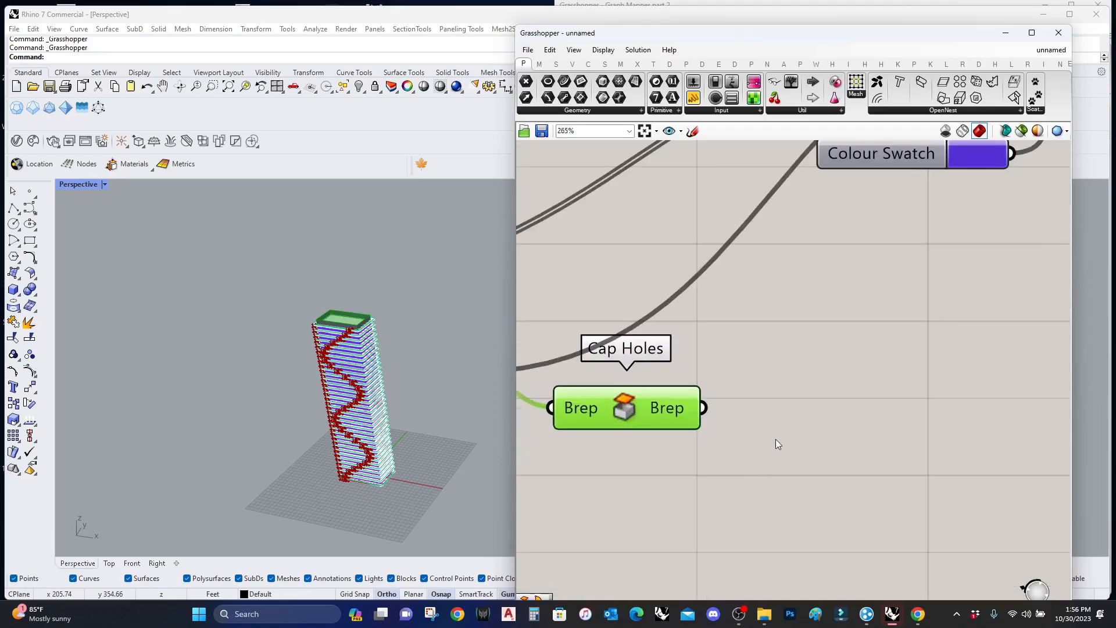
double_click(776, 440)
type("brep")
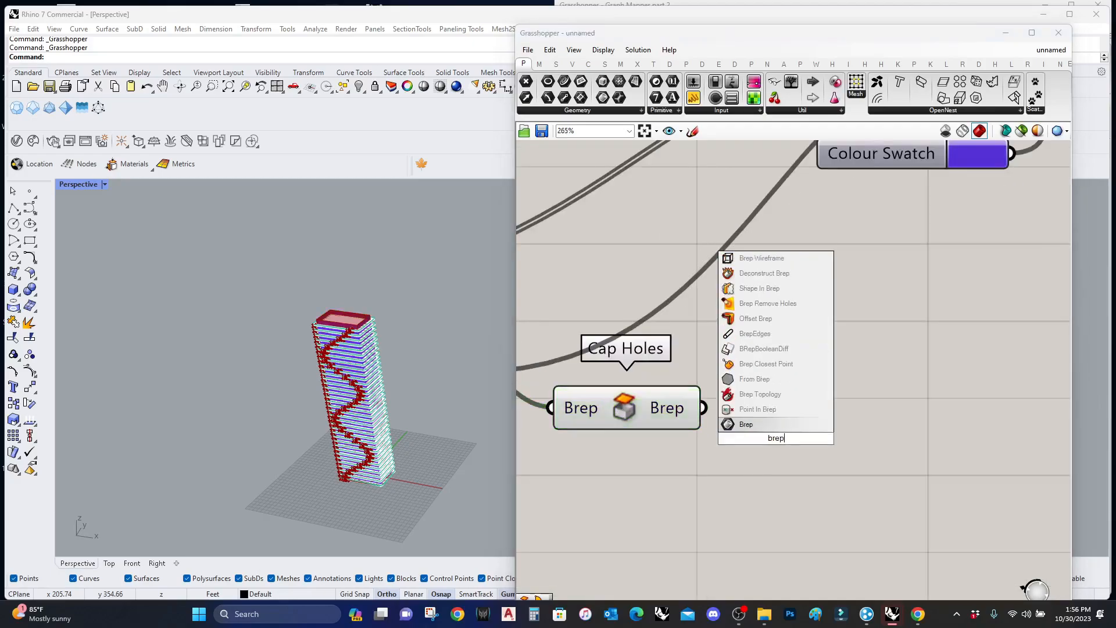
left_click(764, 273)
mouse_move(725, 419)
left_mouse_down()
mouse_move(797, 402)
mouse_move(744, 413)
left_mouse_up()
Add a second List Item and connect the Faces output of Deconstruct Brep to its List input.
right_click_drag(888, 381, 704, 411)
scroll(748, 407, "up", 1)
scroll(704, 412, "up", 2)
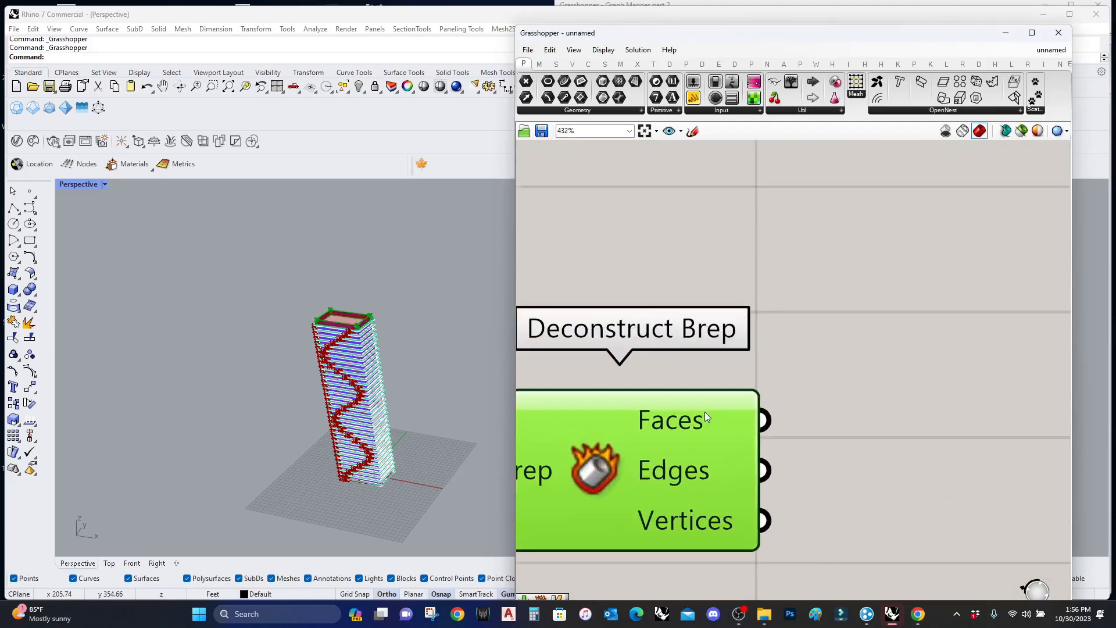
double_click(860, 421)
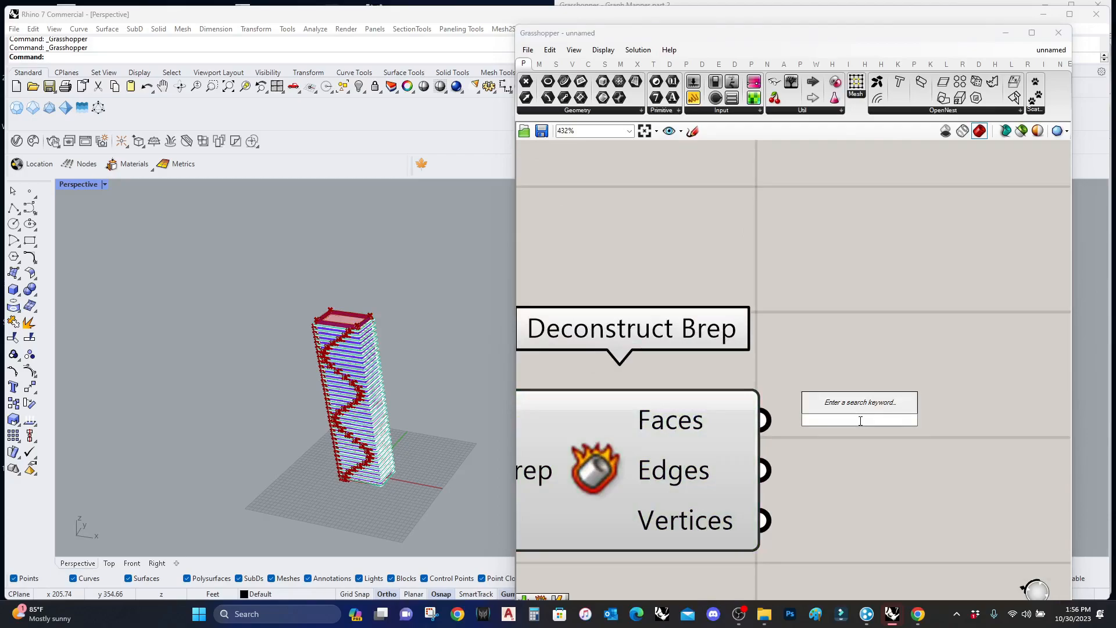
type("list item")
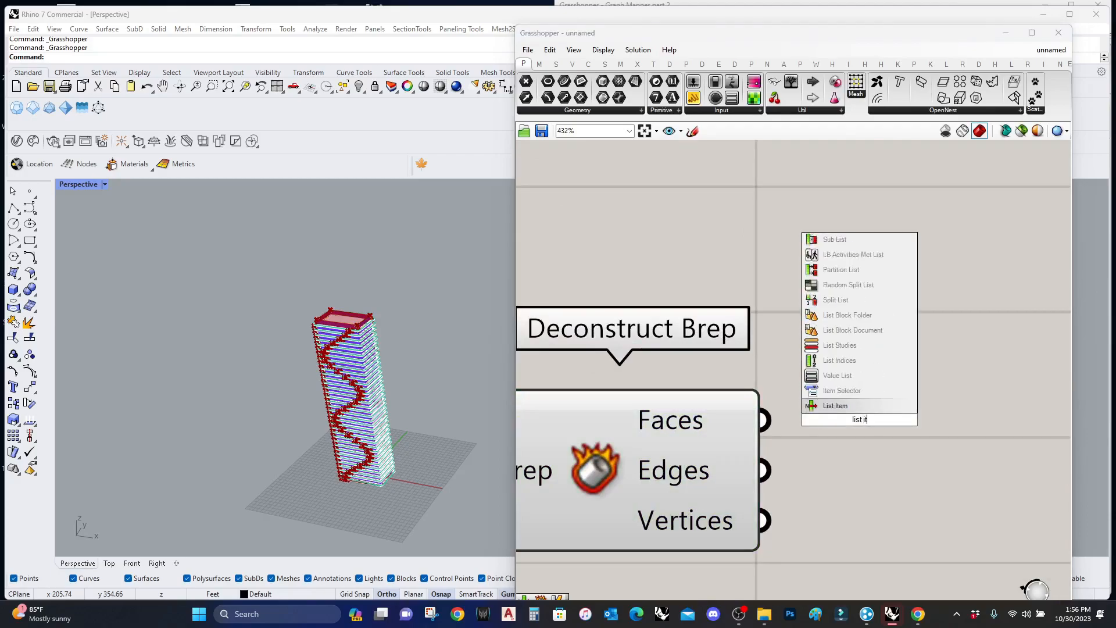
left_click(843, 405)
left_click_drag(751, 421, 876, 424)
left_click_drag(789, 408, 778, 414)
Add a Number Slider below the Deconstruct Brep component for the second List Item.
right_click_drag(846, 520, 827, 398)
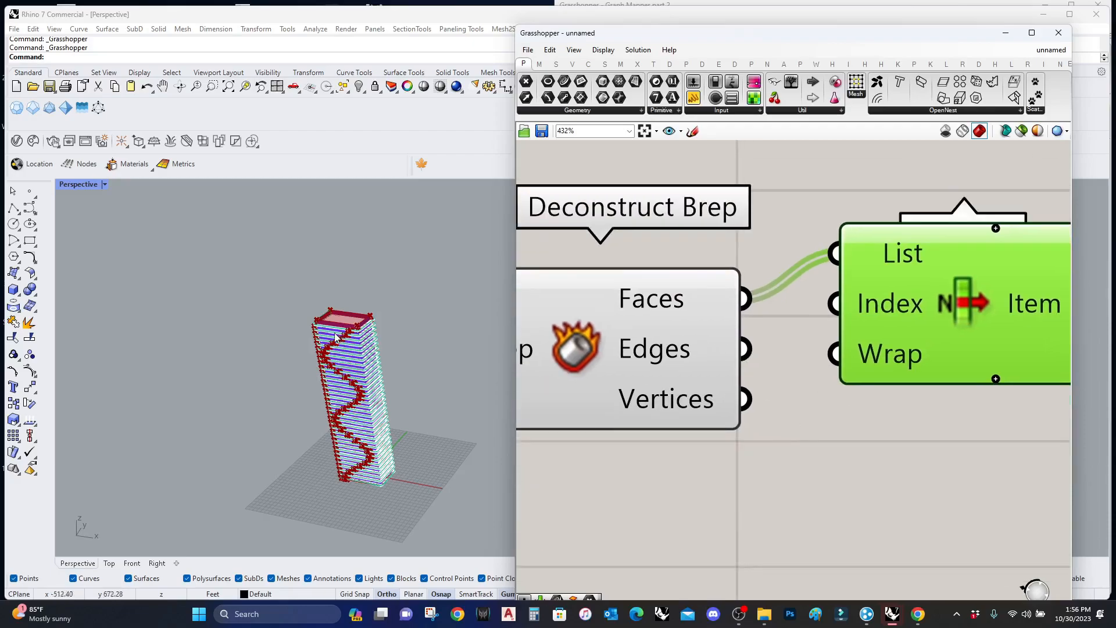
scroll(336, 339, "up", 3)
double_click(815, 463)
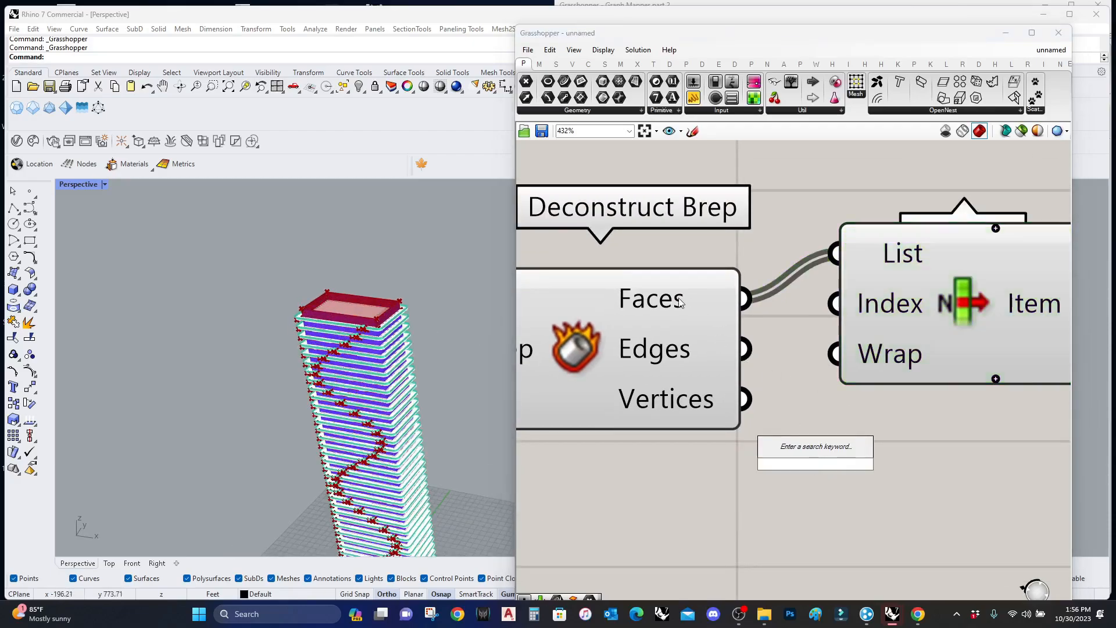
mouse_move(679, 301)
double_click(700, 517)
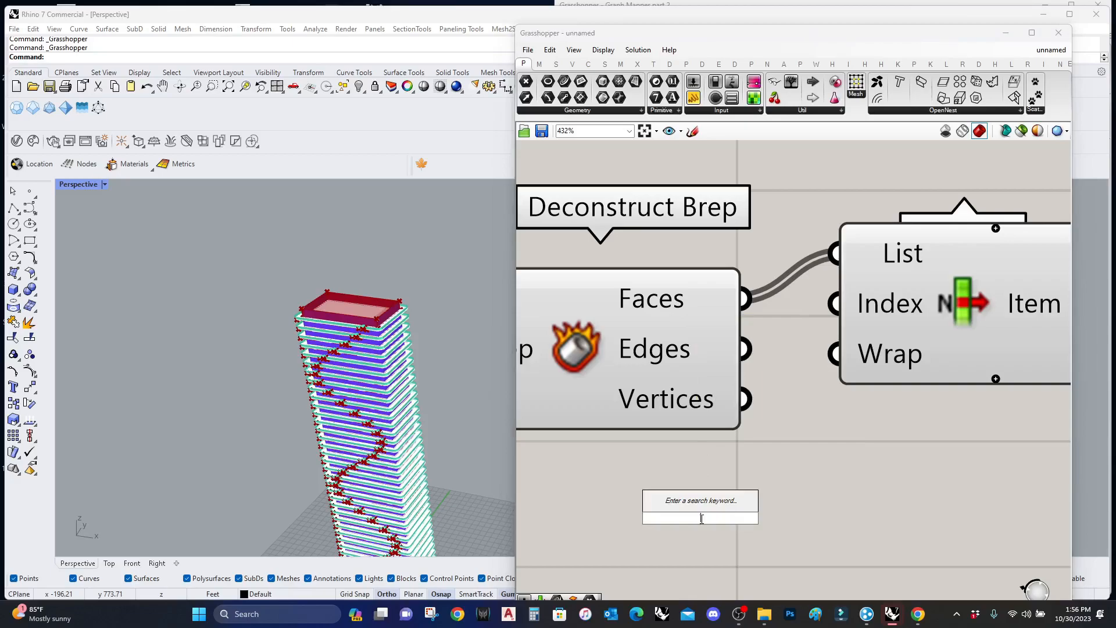
type("slider")
left_click(684, 488)
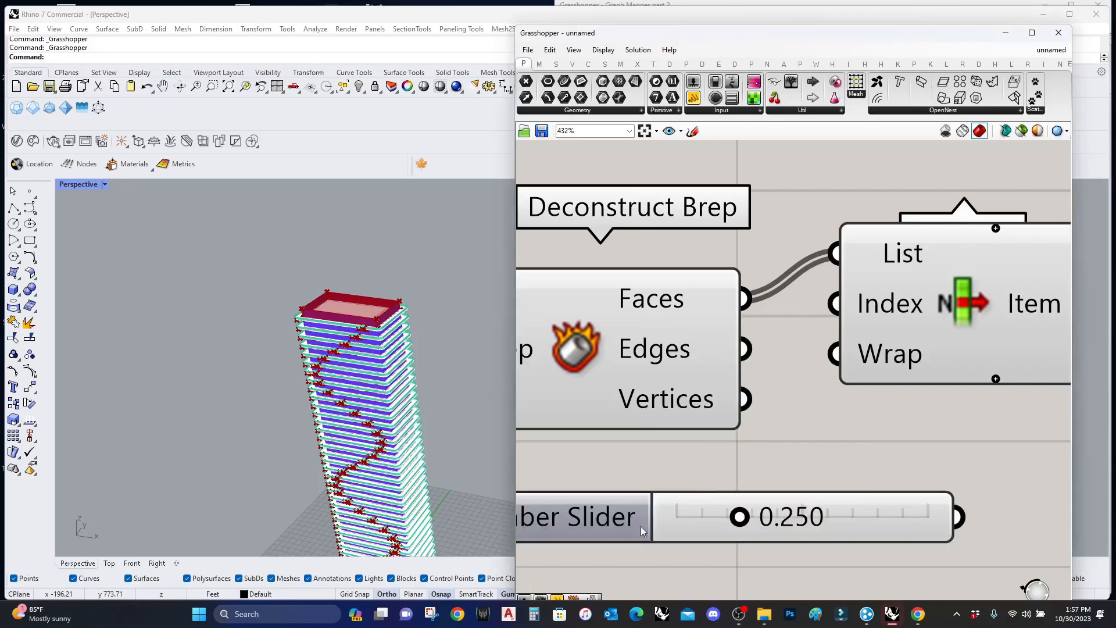
Set the new Number Slider to integer rounding with a maximum of 5.
double_click(552, 516)
left_click(616, 440)
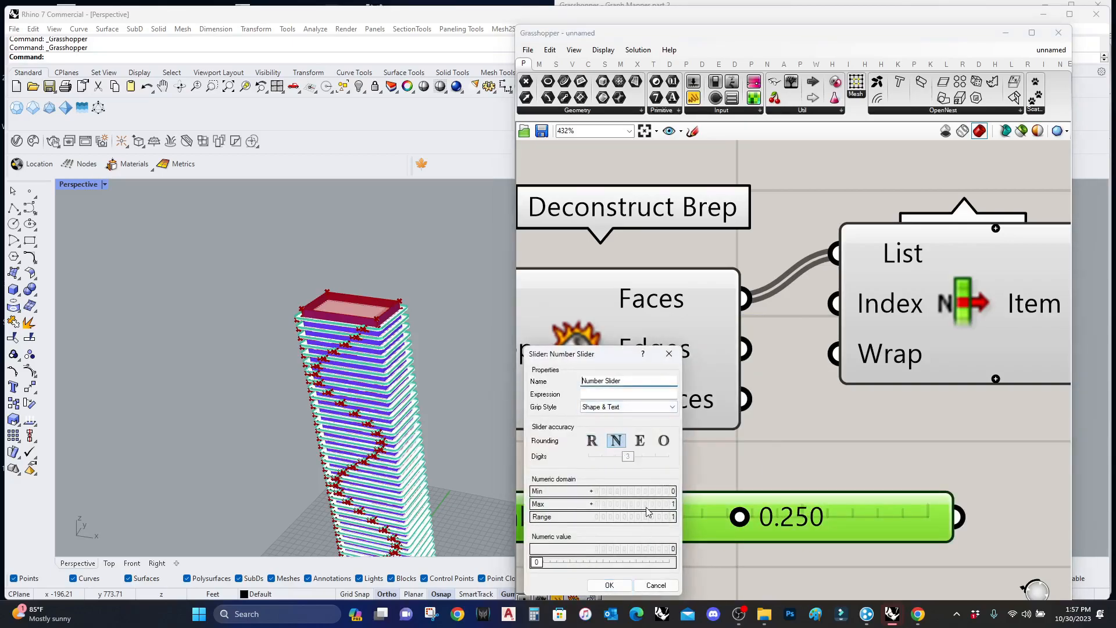
double_click(646, 504)
type("5")
left_click(658, 504)
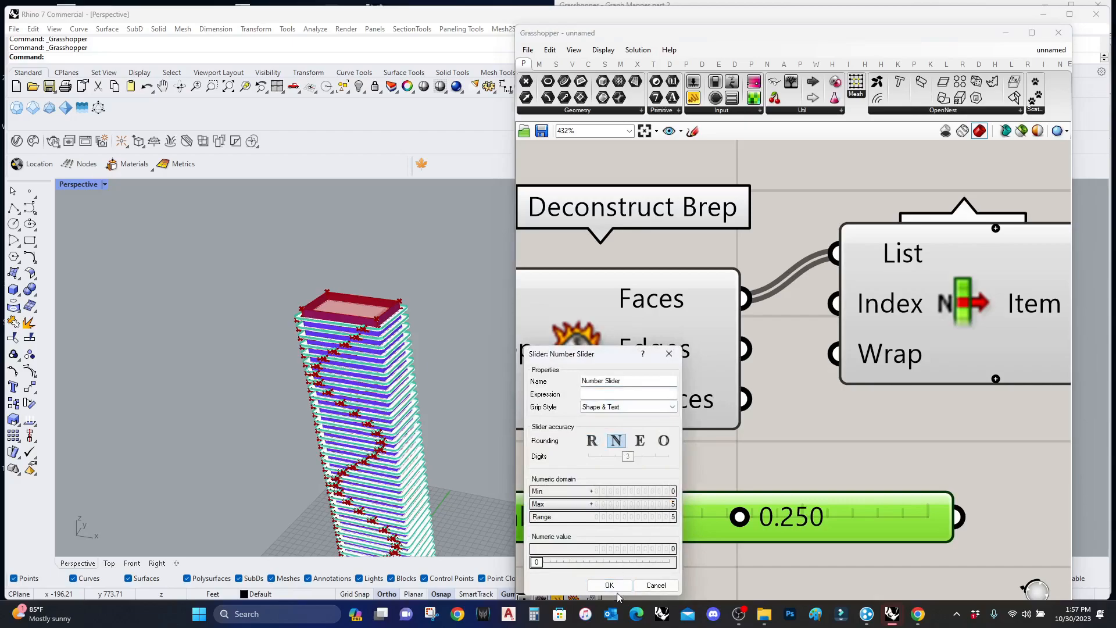
left_click(609, 585)
Connect the Number Slider to the second List Item's Index input and set its value to 5.
left_click_drag(835, 302, 943, 512)
left_click(1040, 285)
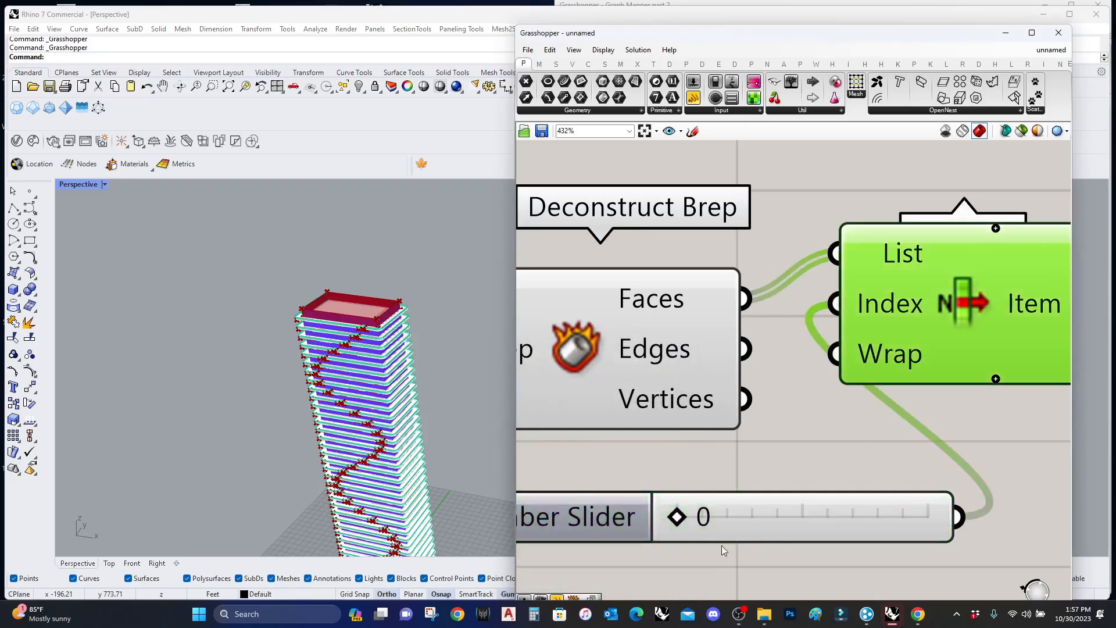
scroll(723, 544, "up", 2)
left_click_drag(666, 510, 995, 495)
scroll(414, 311, "up", 5)
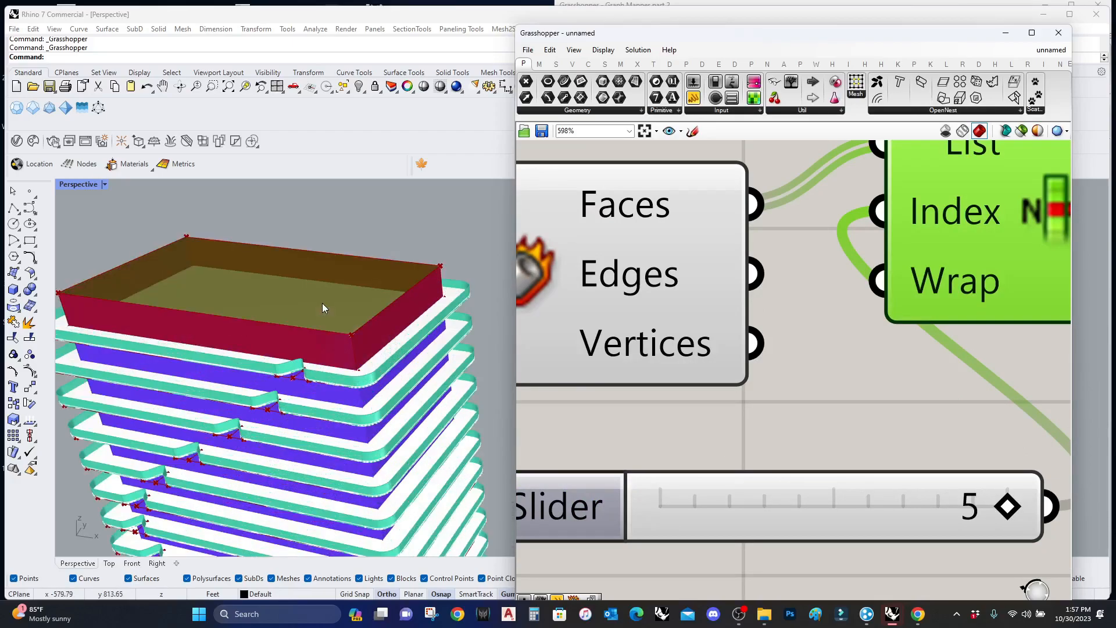
Add an Offset Surface component and connect the second List Item's Item output to its Surface input.
scroll(960, 370, "down", 4)
double_click(876, 371)
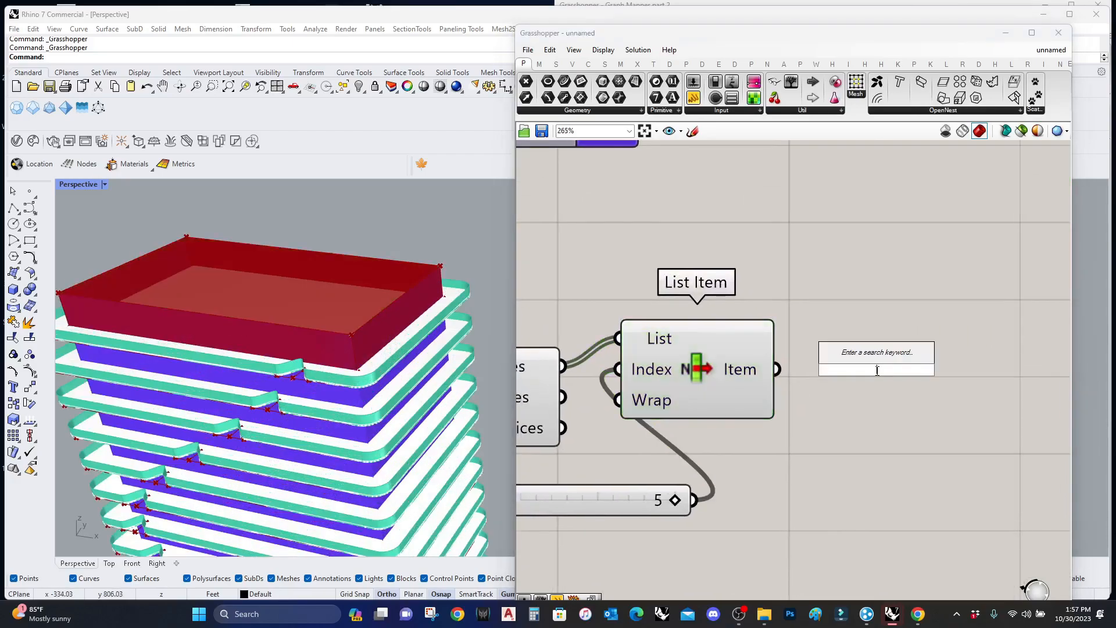
type("off")
left_click(877, 356)
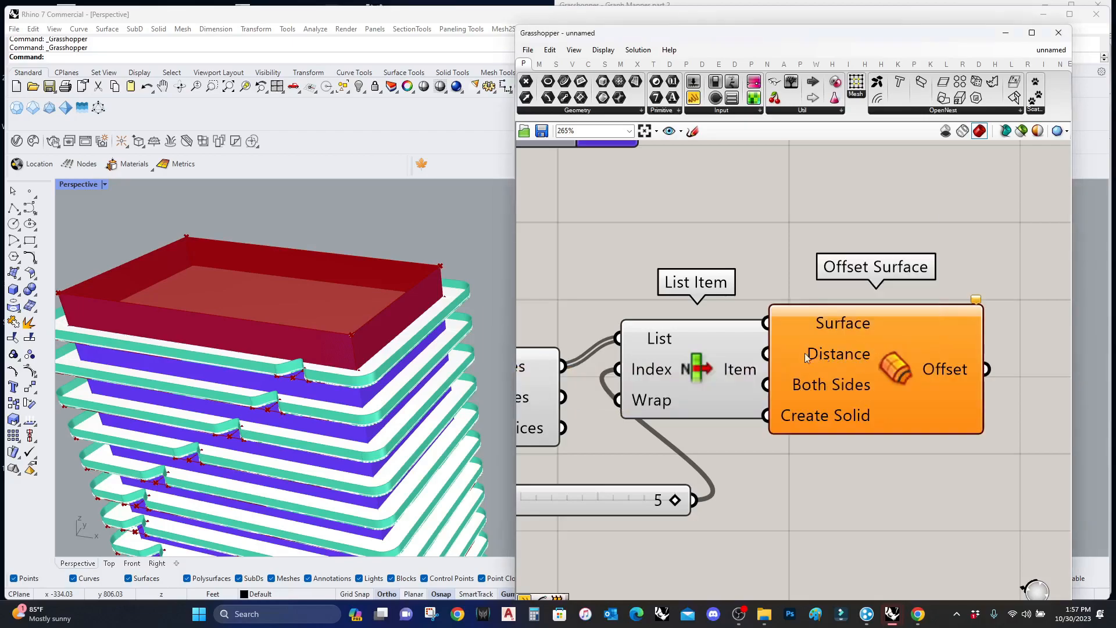
left_click_drag(824, 356, 901, 362)
left_click_drag(842, 329, 777, 369)
Add a Panel containing .5 and connect it to the Offset Surface's Distance input.
left_click_drag(696, 103, 776, 488)
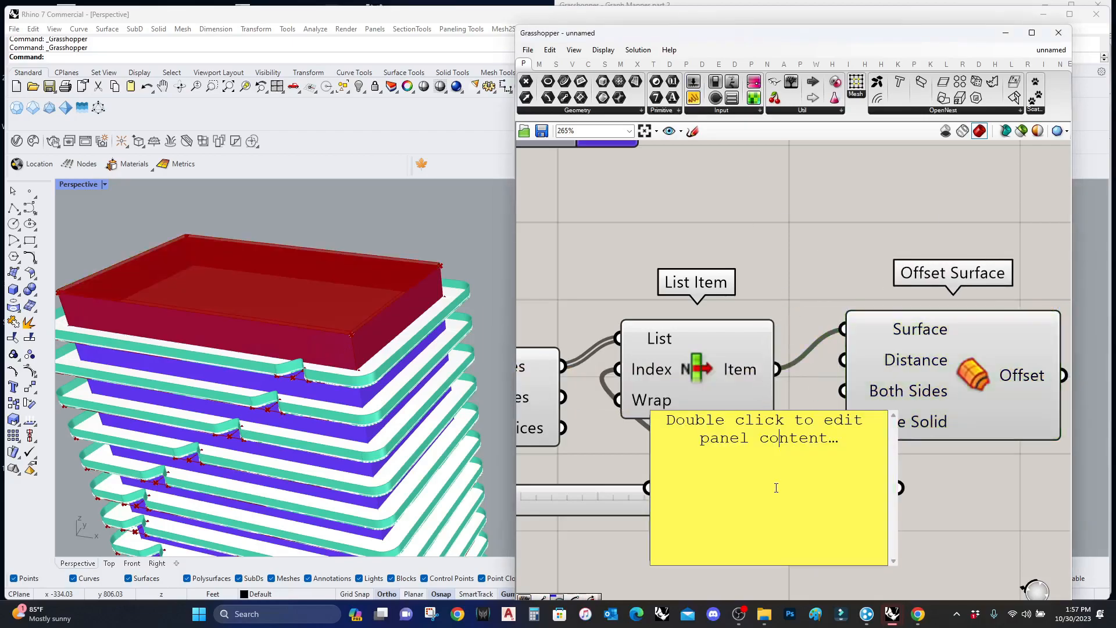
double_click(812, 483)
type(".5")
left_click(1012, 468)
left_click_drag(842, 360, 900, 488)
Move the violet Custom Preview farther away from its Colour Swatch, beyond the new Offset Surface component.
scroll(968, 367, "down", 6)
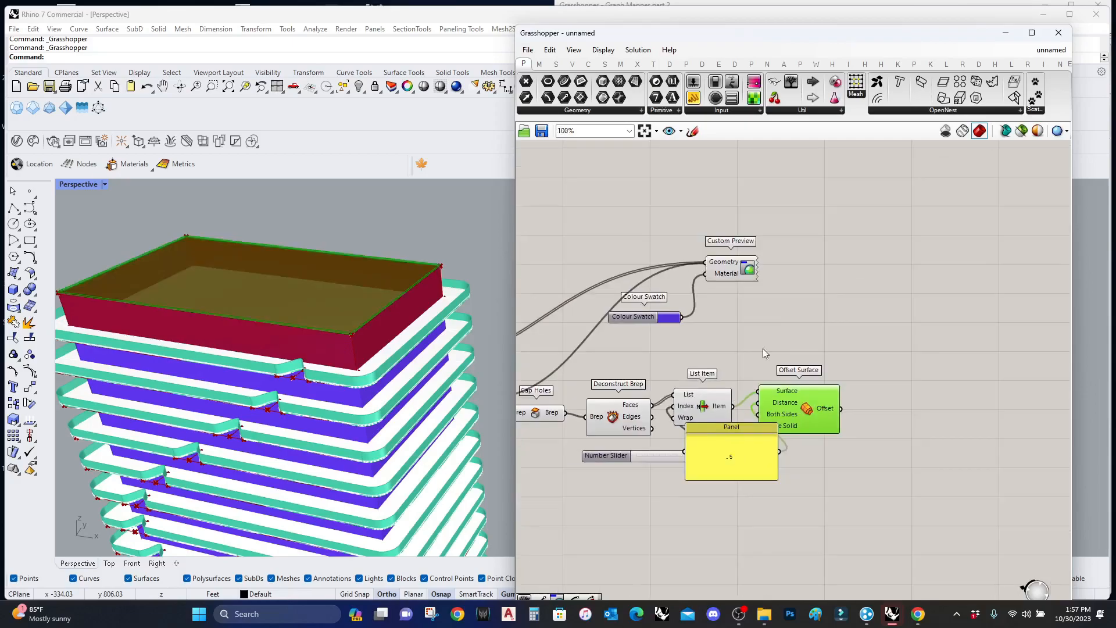
right_click_drag(755, 317, 734, 364)
scroll(732, 363, "up", 4)
left_click_drag(762, 315, 1009, 246)
Connect the roof Offset Surface's Offset output to the white Custom Preview's Geometry input, keeping the existing slab connection.
left_click_drag(907, 506, 943, 248)
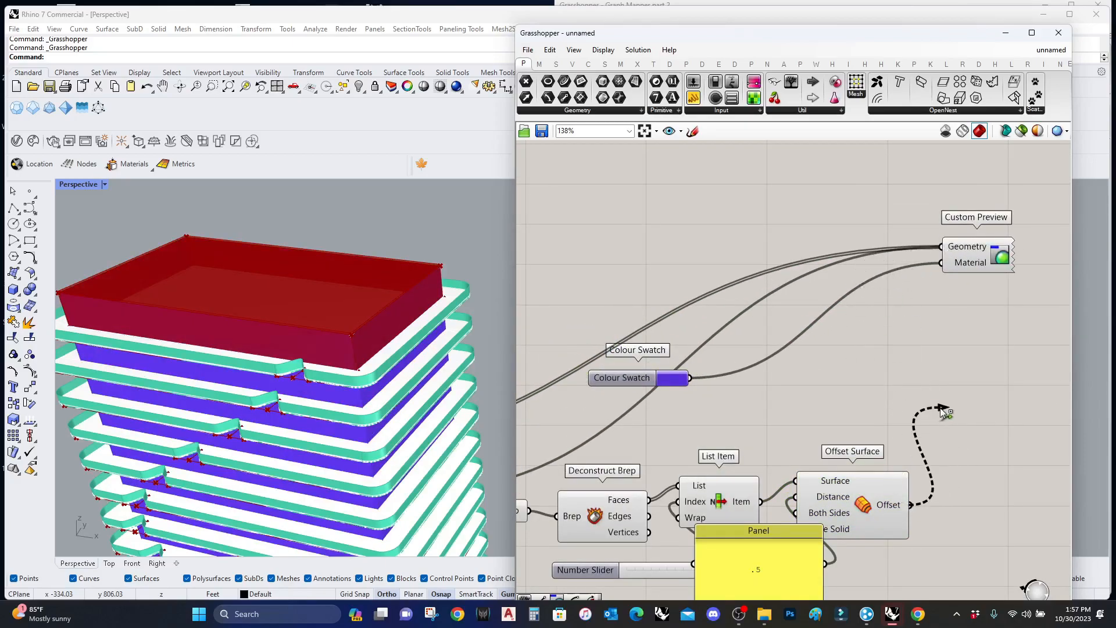
scroll(872, 414, "down", 3)
scroll(544, 477, "up", 1)
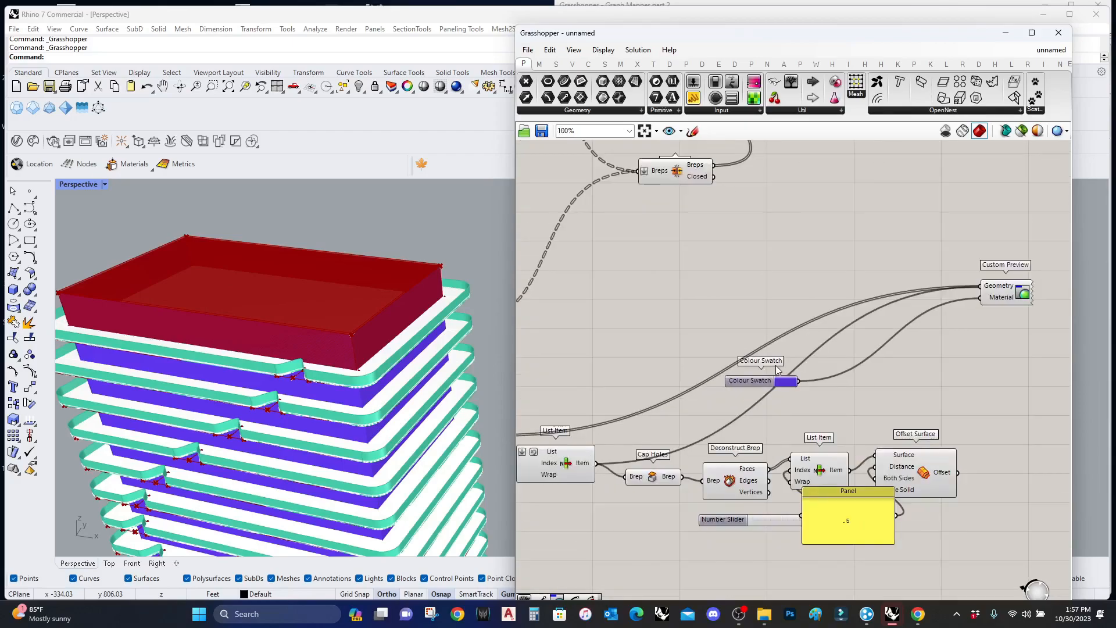
scroll(958, 476, "down", 6)
scroll(919, 293, "down", 1)
scroll(892, 295, "up", 5)
left_click(813, 269)
scroll(854, 250, "down", 3)
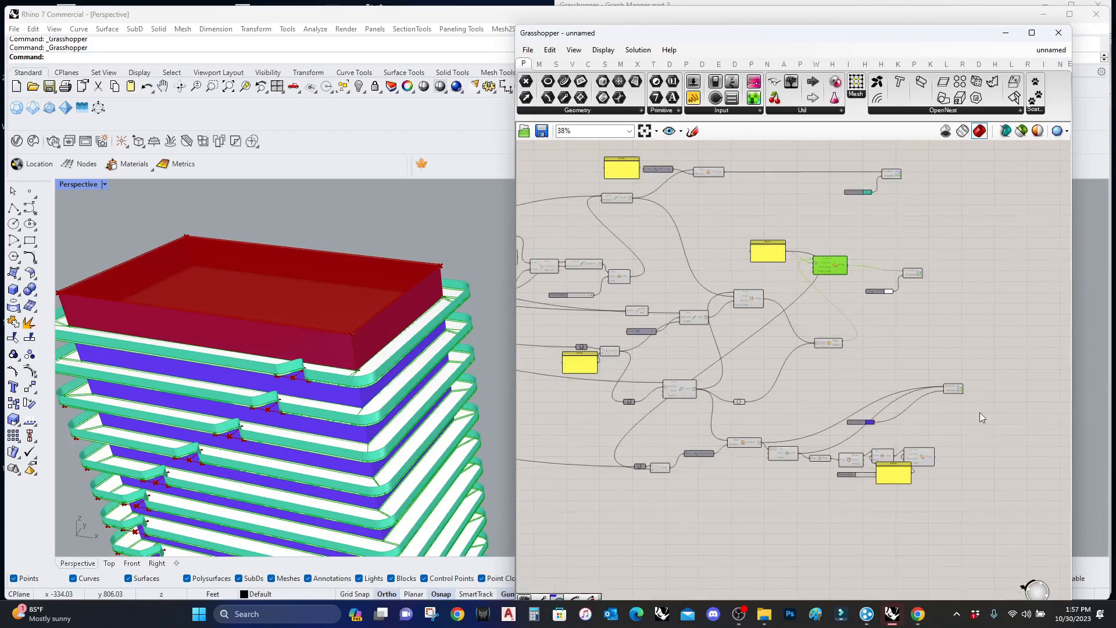
scroll(942, 442, "up", 2)
left_click_drag(925, 463, 879, 172)
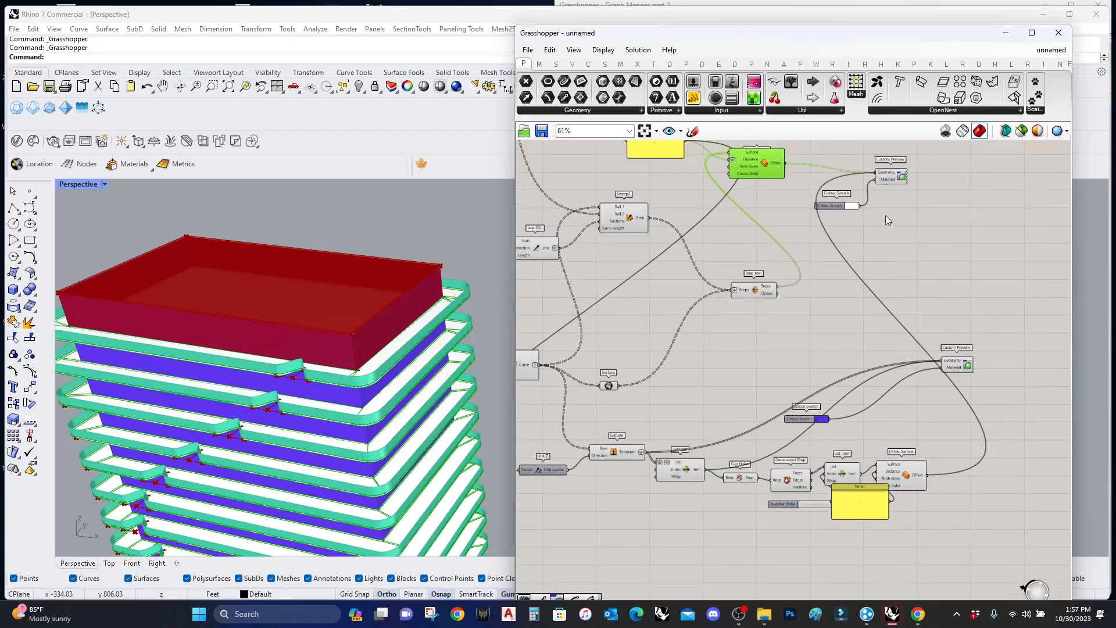
left_click(958, 364)
left_click(1040, 317)
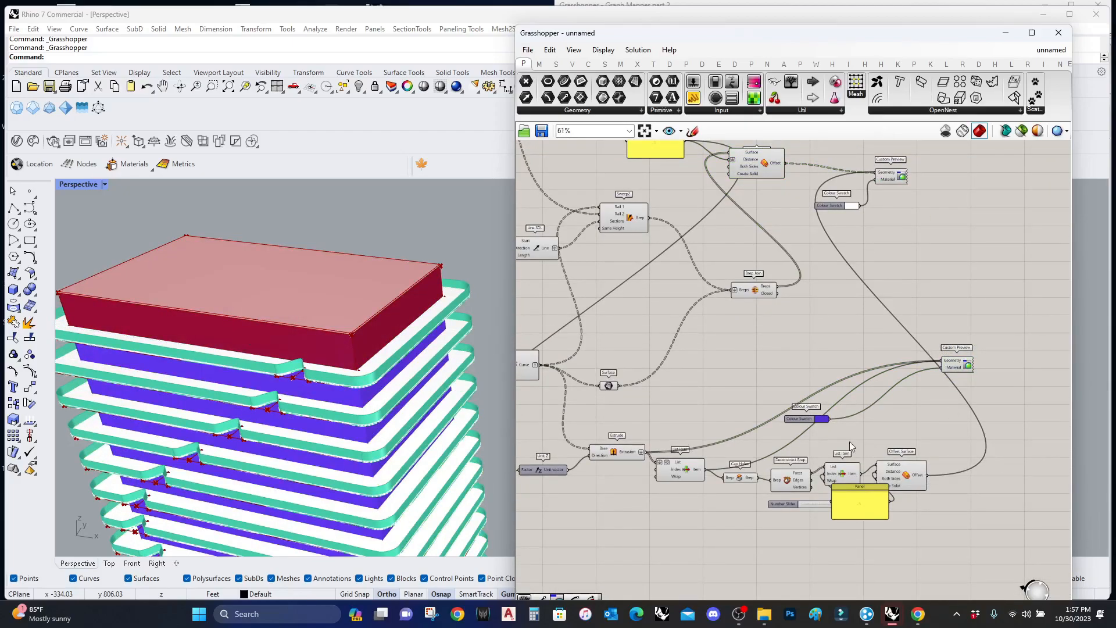
Select the components that feed the Custom Previews across the whole definition and turn off their own previews.
scroll(837, 433, "up", 3)
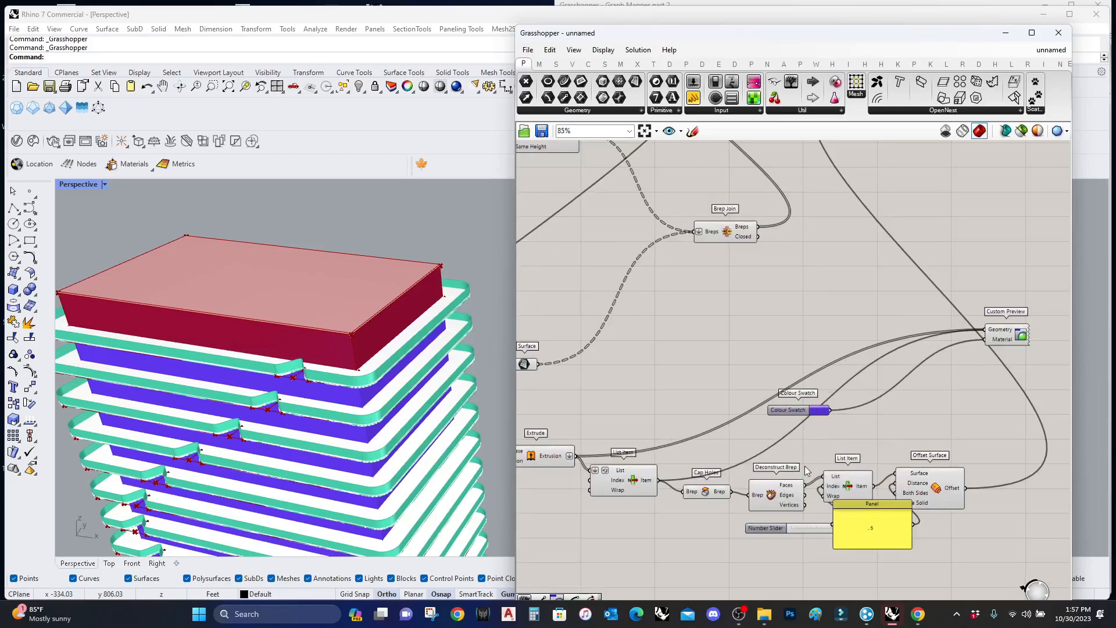
left_click(651, 474)
scroll(778, 413, "down", 5)
left_click_drag(849, 497, 729, 443)
left_click_drag(729, 527, 663, 160)
left_click_drag(781, 370, 722, 232, "shift")
scroll(734, 305, "down", 3)
right_click_drag(685, 381, 925, 384)
left_click_drag(925, 471, 683, 204, "shift")
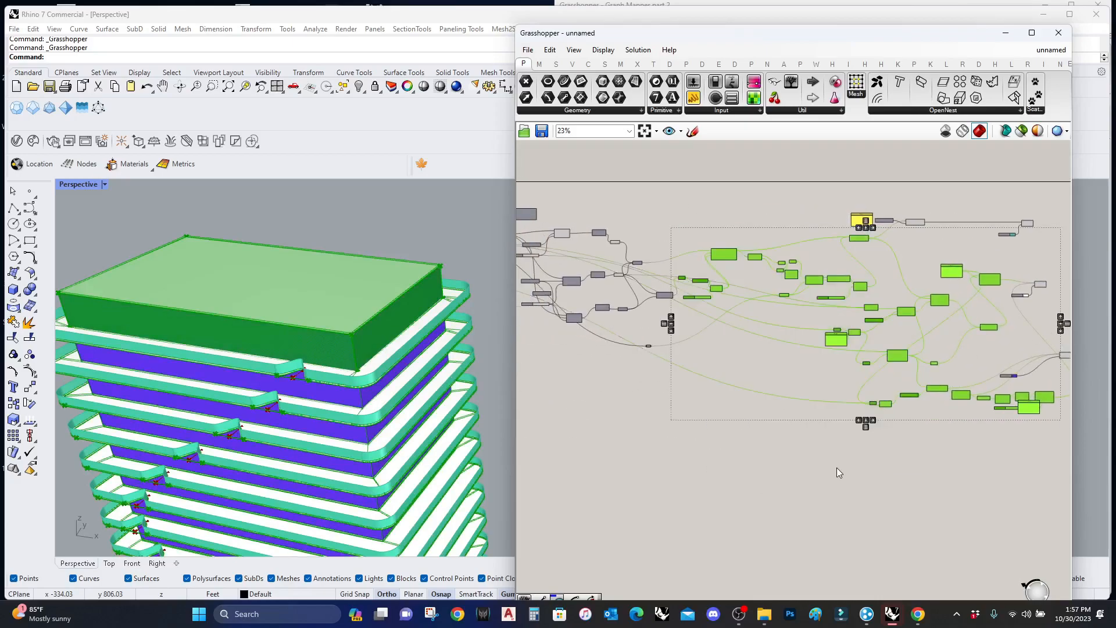
scroll(837, 472, "down", 7)
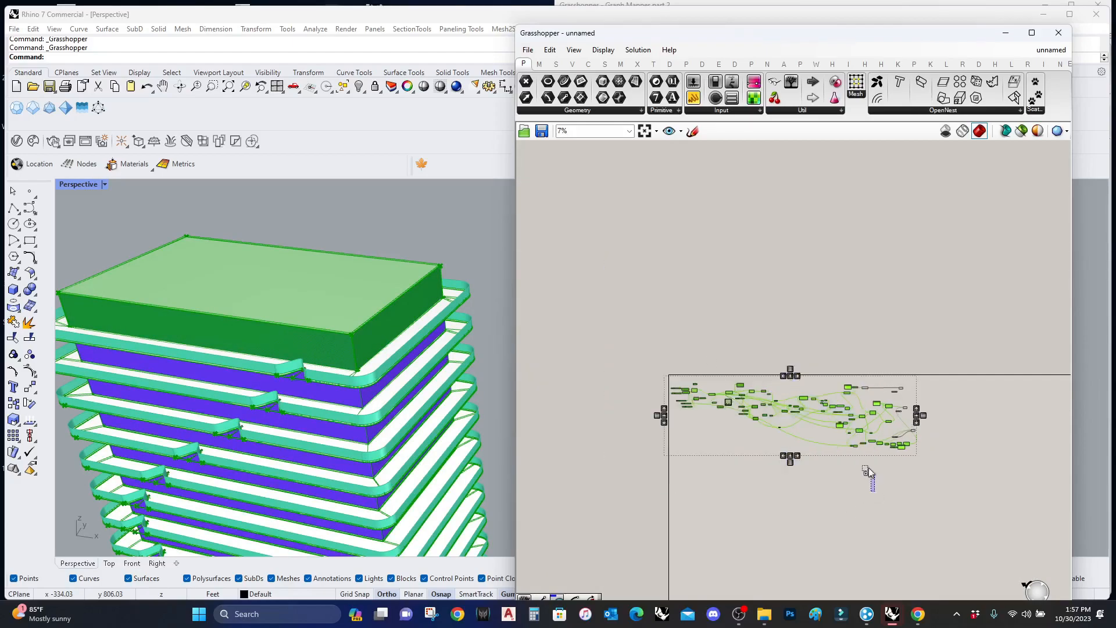
middle_click(844, 365)
left_click(880, 324)
left_click(893, 326)
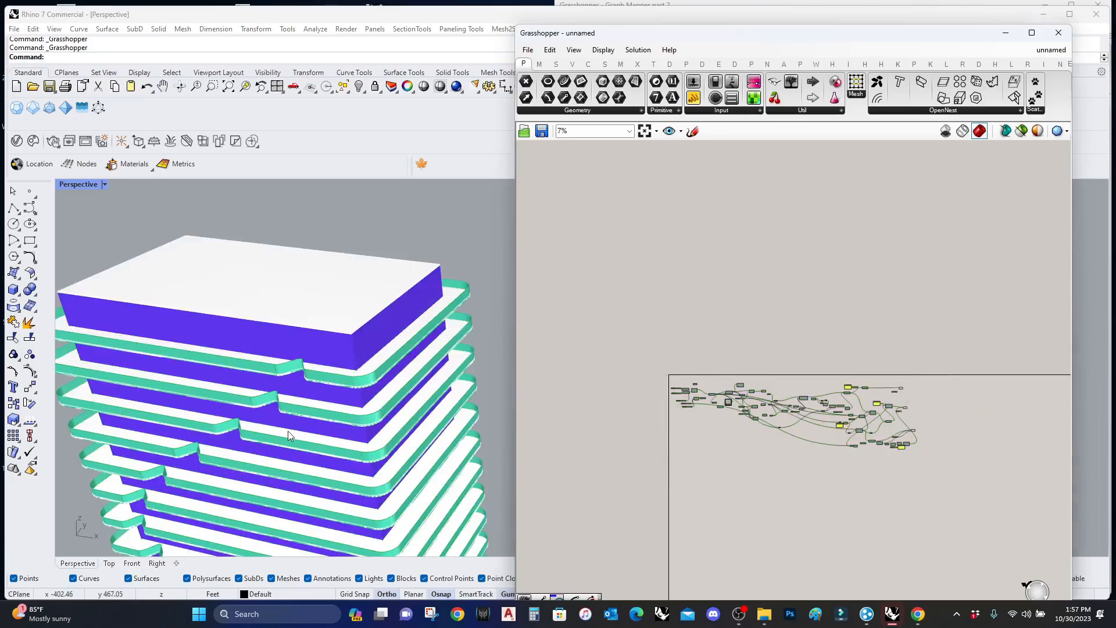
Examine the coloured tower's slabs, walls and railings from the roof down to the base in the Perspective view.
scroll(285, 414, "down", 5)
scroll(308, 465, "up", 3)
scroll(312, 470, "up", 2)
scroll(312, 461, "down", 2)
scroll(313, 449, "up", 2)
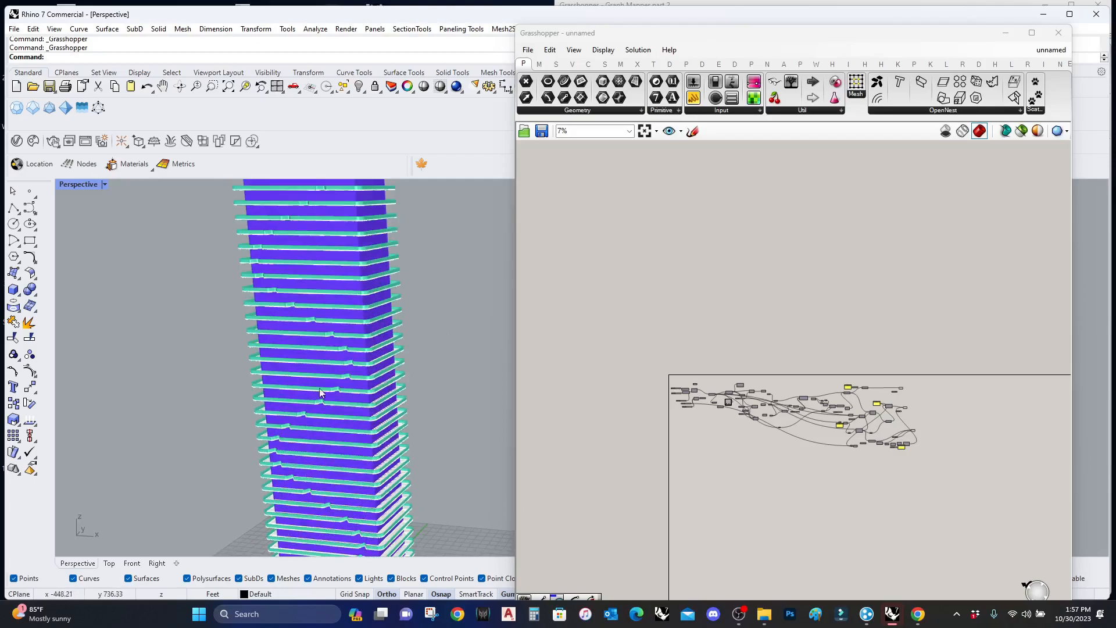
scroll(318, 392, "down", 4)
scroll(323, 465, "up", 4)
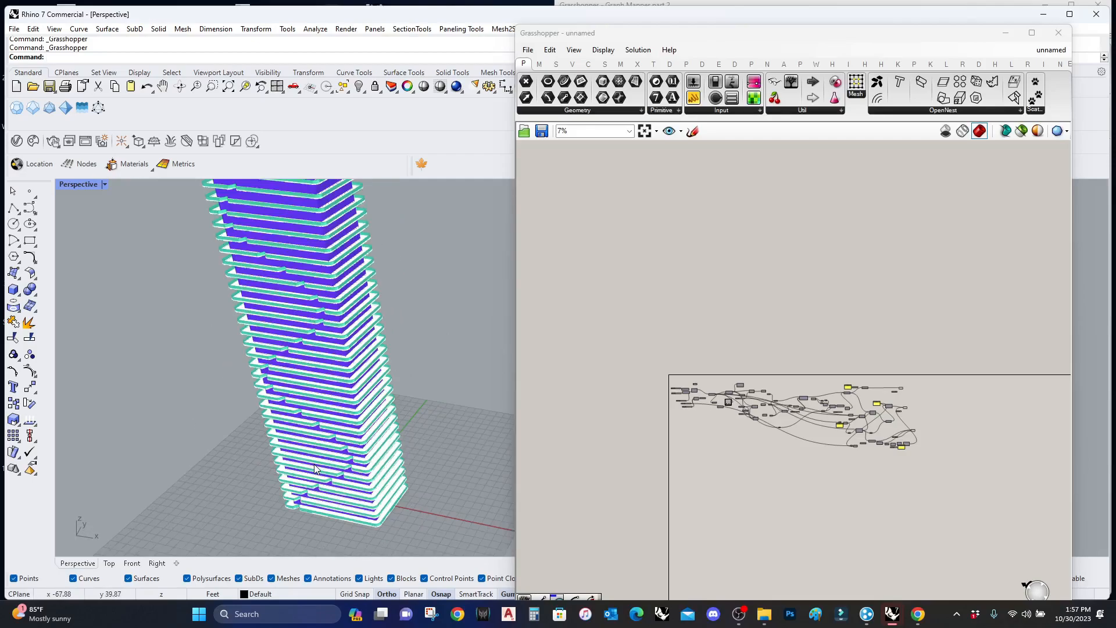
scroll(314, 463, "up", 4)
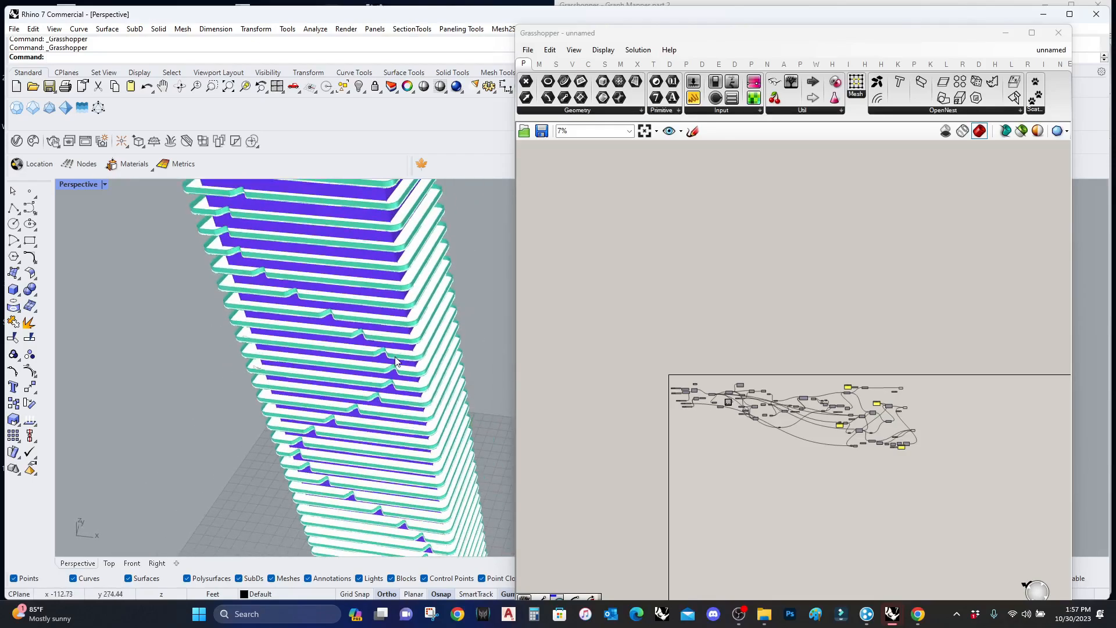
Set the Perspective viewport to Shaded display mode and view the tower from its roof to its lower floors.
right_click_drag(305, 323, 299, 333)
right_click_drag(307, 287, 304, 302)
key("ctrl+alt+s")
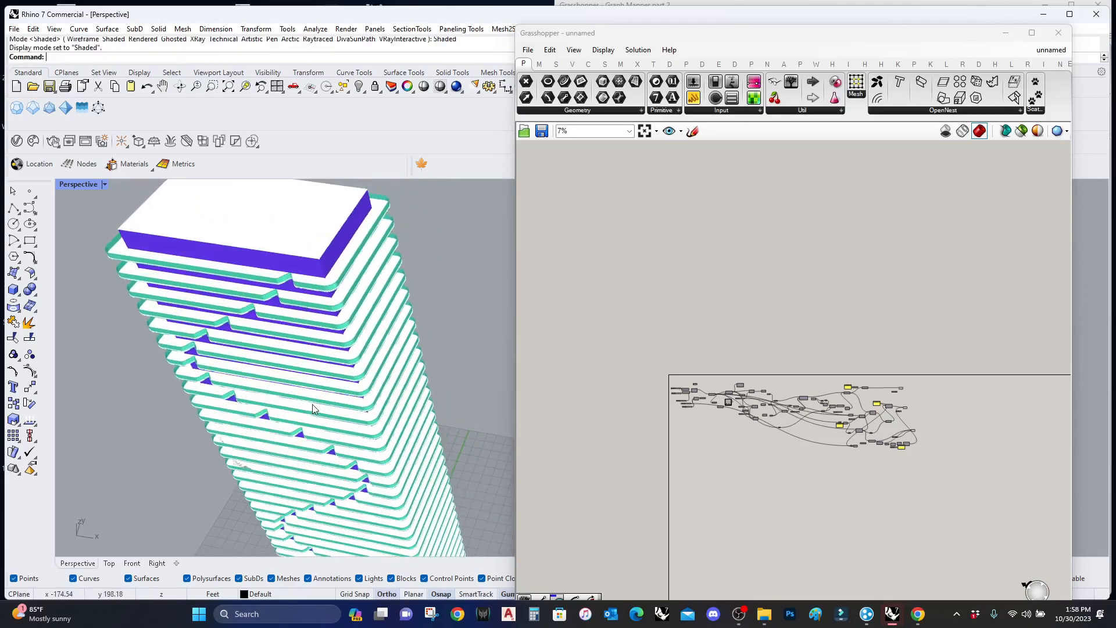
right_click_drag(228, 295, 237, 352)
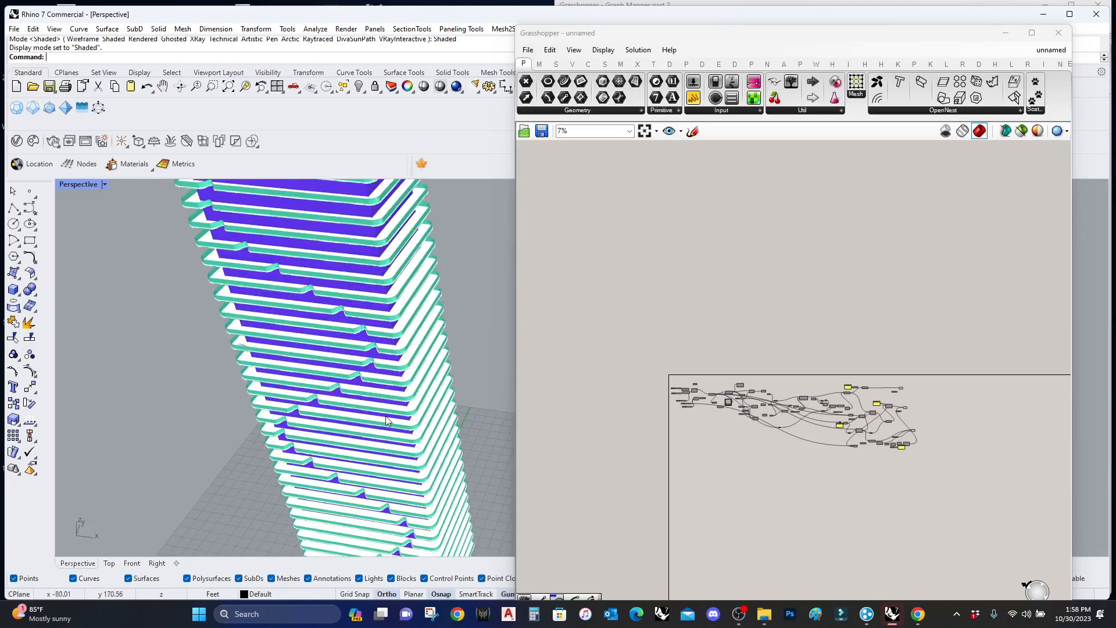